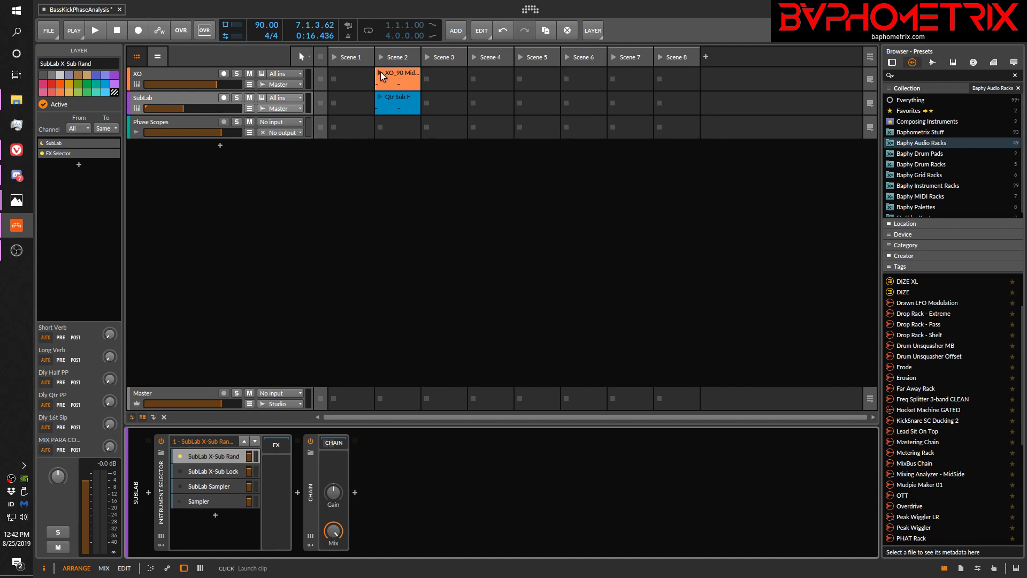
Audition the XO kick clip in Scene 2, followed by the SubLab bass clip on its own, and stop the SubLab track
{"action": "left_click", "coordinate": [380, 71]}
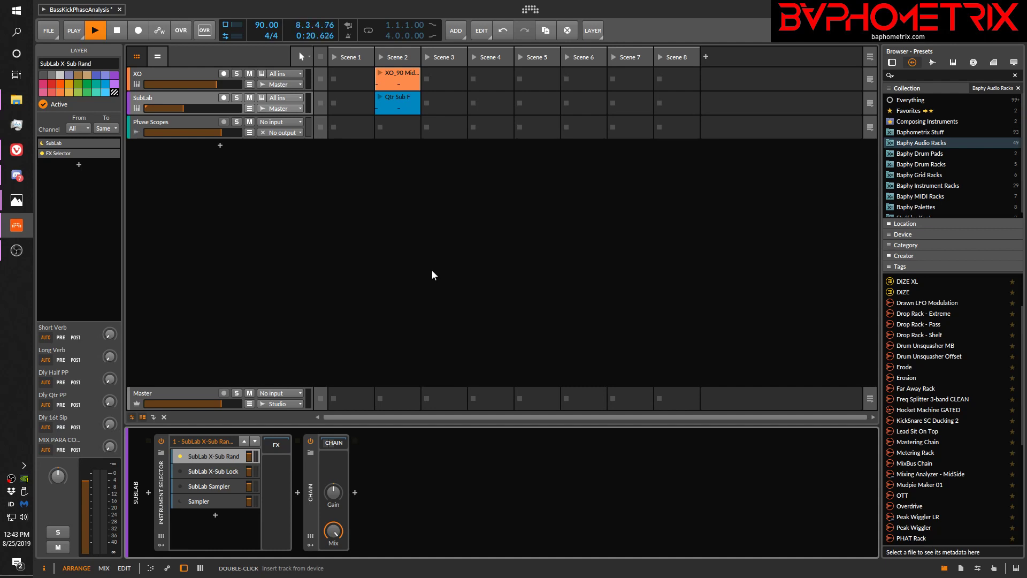
{"action": "left_click", "coordinate": [380, 96]}
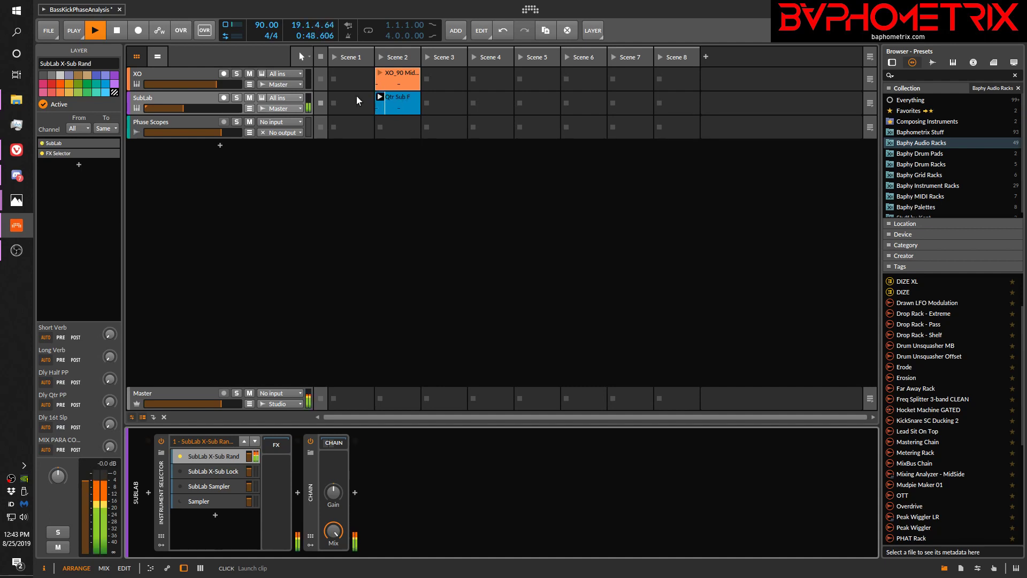
{"action": "left_click", "coordinate": [320, 103]}
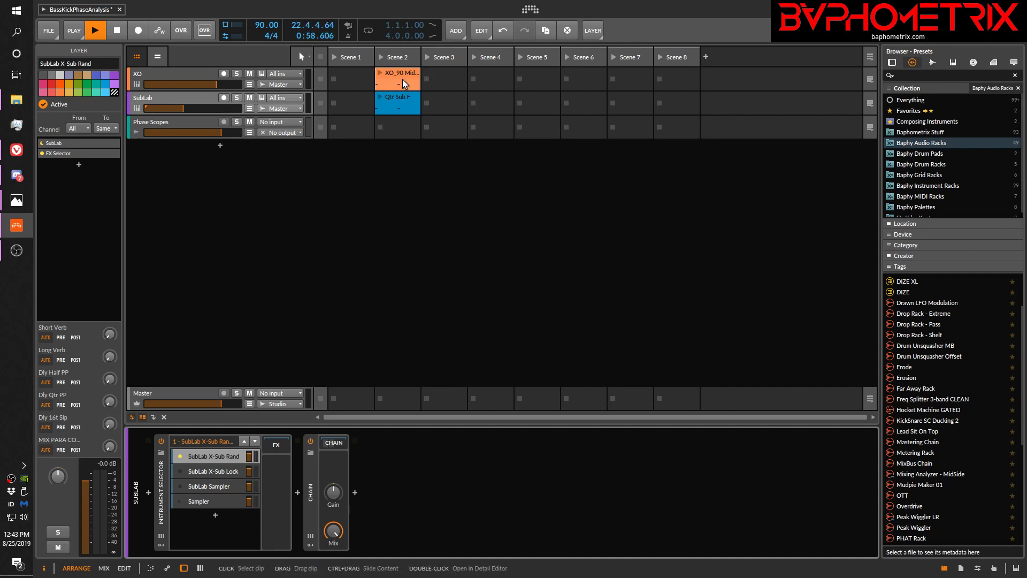
Switch SubLab's Instrument Selector to SubLab X-Sub Lock and audition the XO kick clip alone until stopping it
{"action": "left_click", "coordinate": [178, 472]}
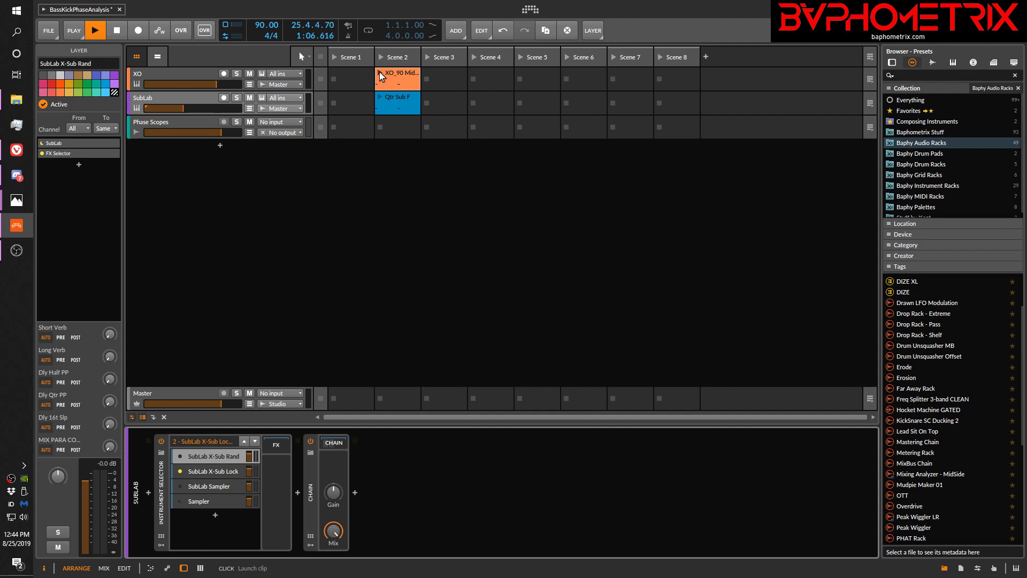
{"action": "left_click", "coordinate": [175, 76]}
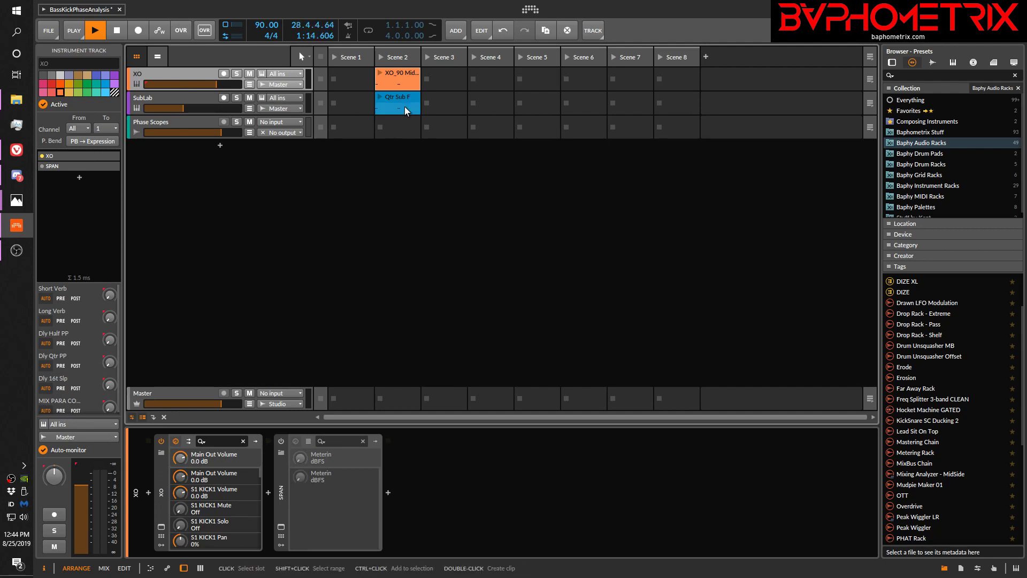
{"action": "left_click", "coordinate": [381, 75]}
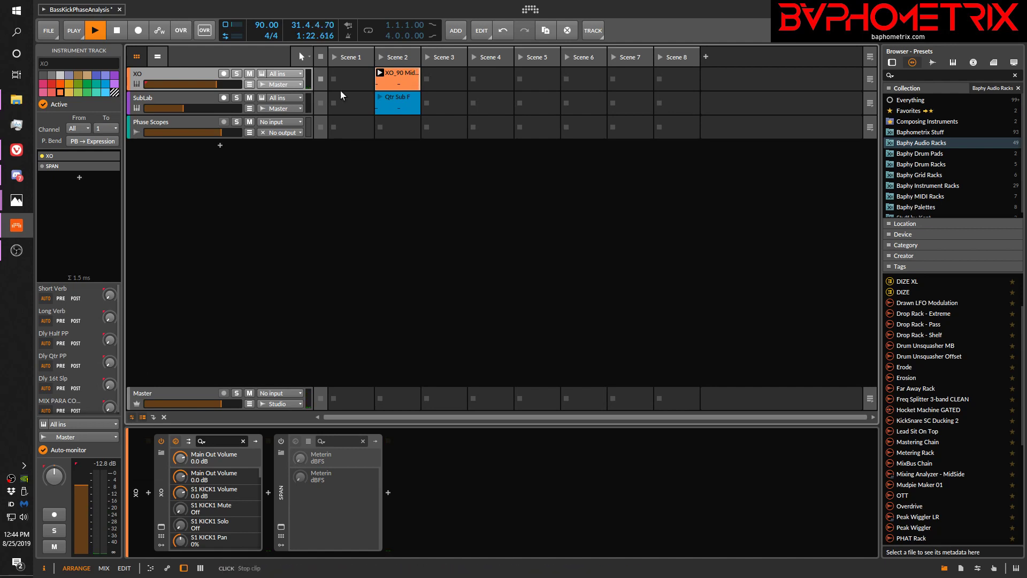
{"action": "left_click", "coordinate": [320, 79]}
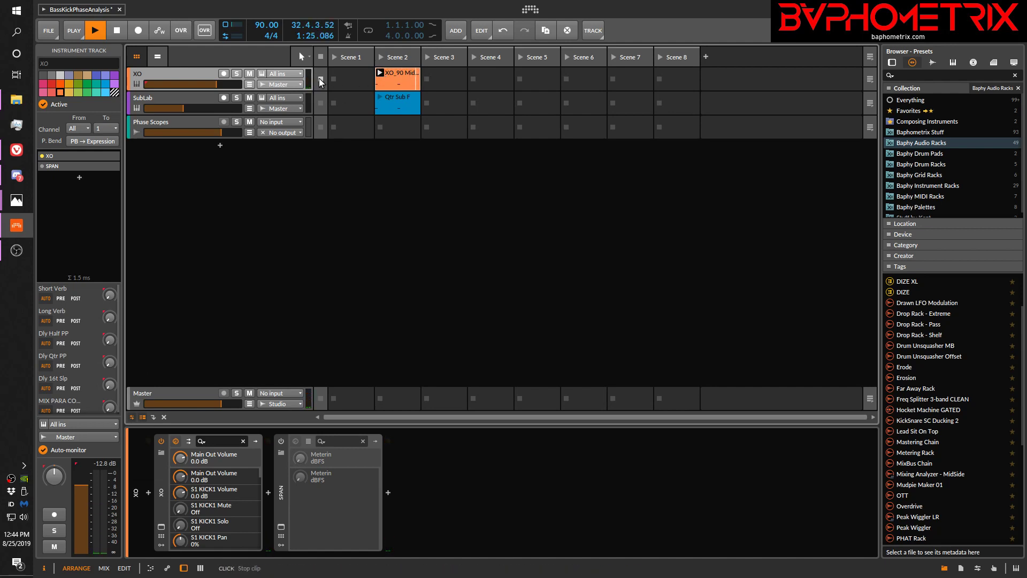
Audition the SubLab clip alone with the X-Sub Lock layer, and launch Scene 2 to hear kick and bass together before stopping all clips
{"action": "left_click", "coordinate": [384, 97]}
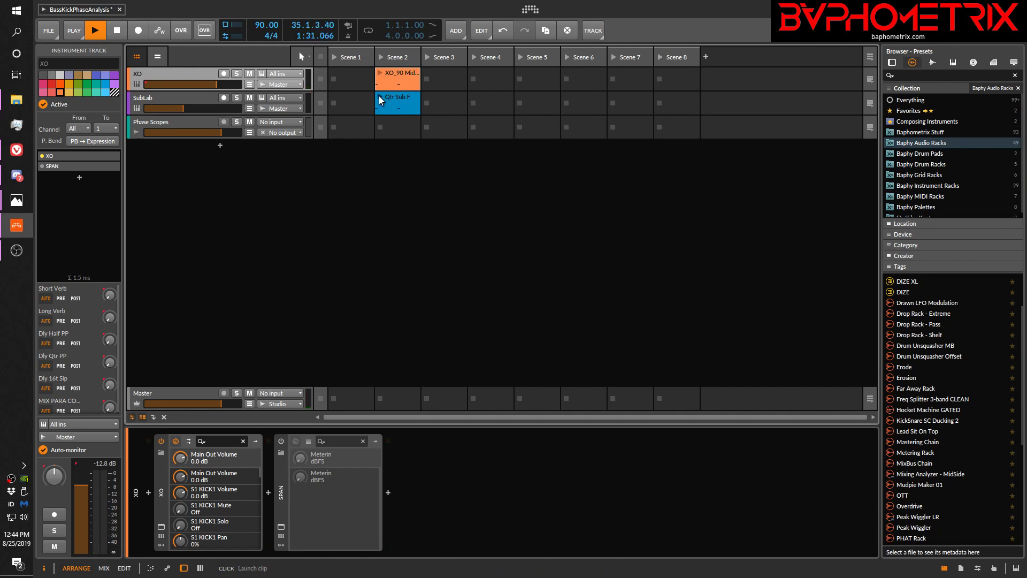
{"action": "left_click", "coordinate": [203, 96]}
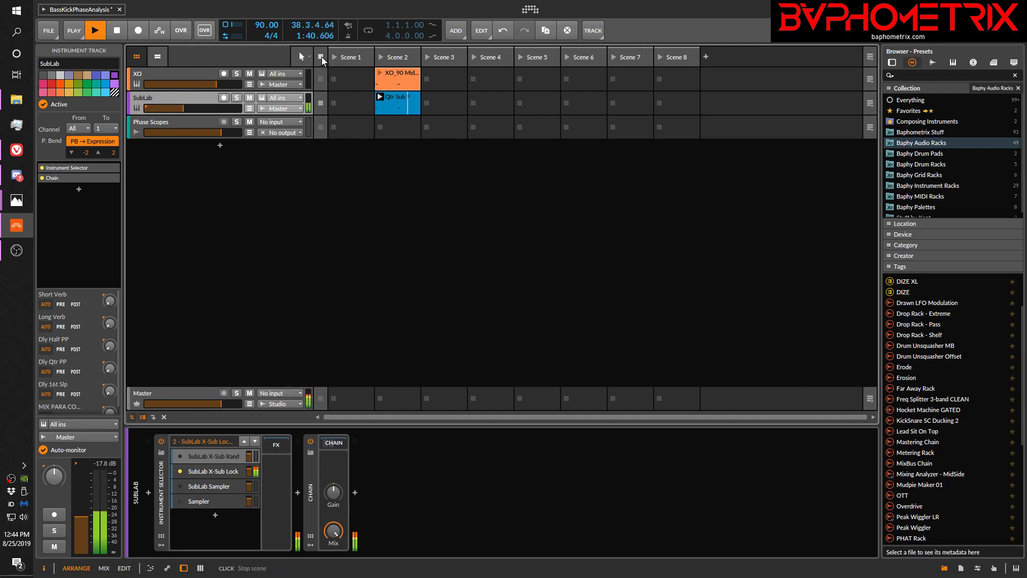
{"action": "left_click", "coordinate": [381, 57]}
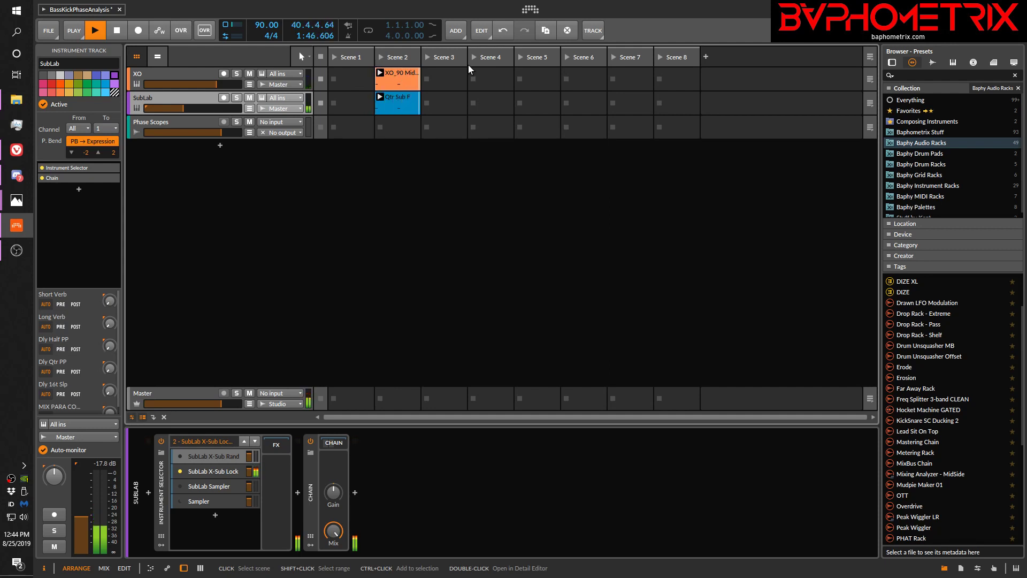
{"action": "left_click", "coordinate": [322, 57]}
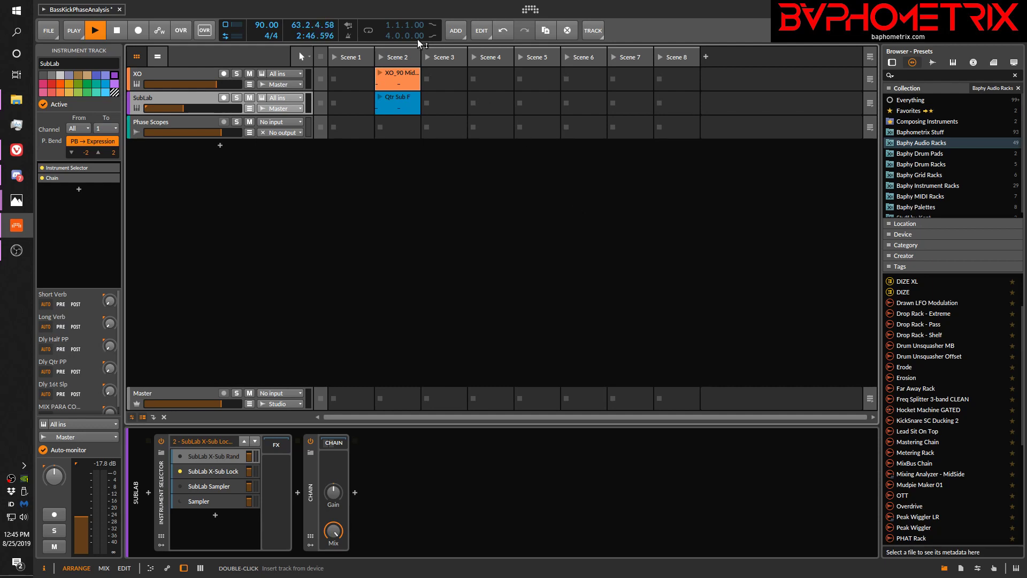
Compare Scene 2 playback with X-Sub Lock against the SubLab X-Sub Rand layer, and stop all clips
{"action": "left_click", "coordinate": [380, 57]}
{"action": "left_click", "coordinate": [178, 455]}
{"action": "left_click", "coordinate": [383, 57]}
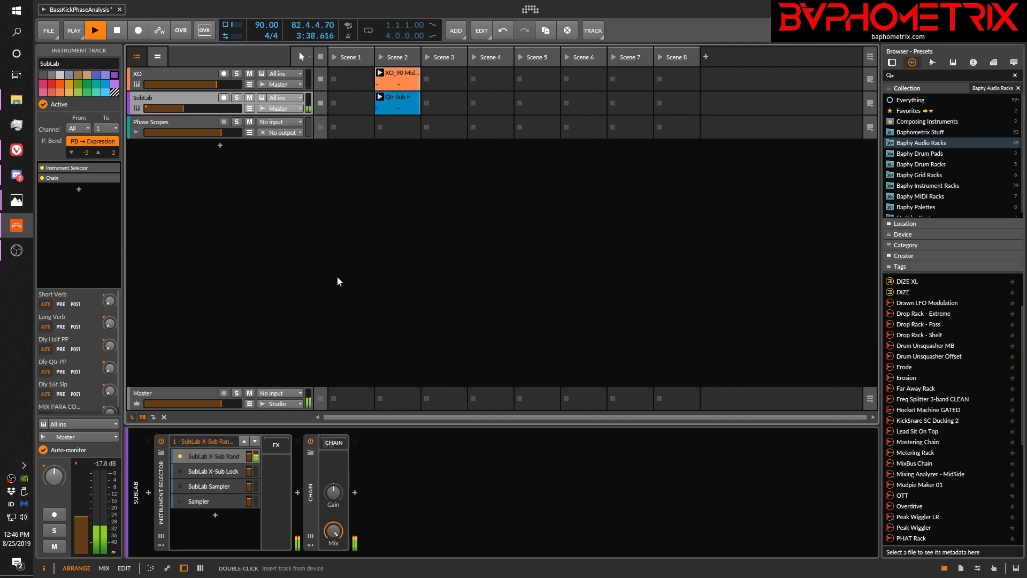
{"action": "left_click", "coordinate": [322, 57]}
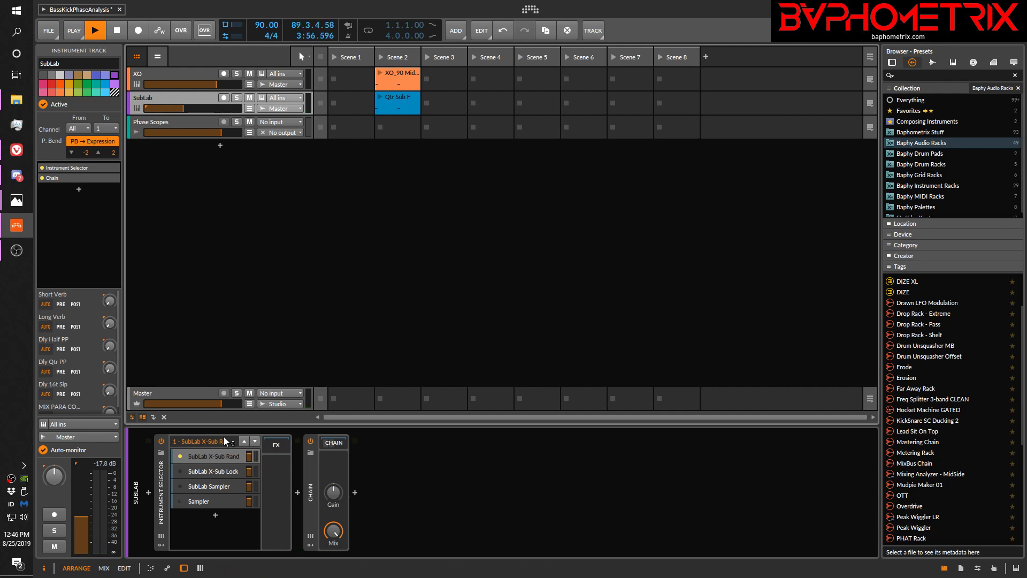
Activate the SubLab X-Sub Lock layer, audition Scene 2 with it, and select the X-Sub Rand layer for inspection
{"action": "left_click", "coordinate": [181, 470]}
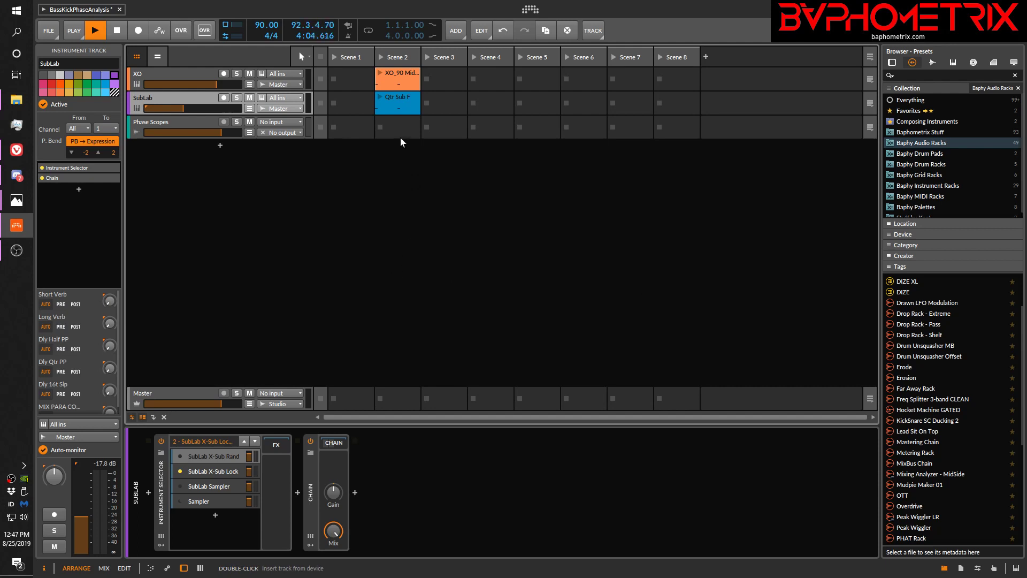
{"action": "left_click", "coordinate": [383, 56]}
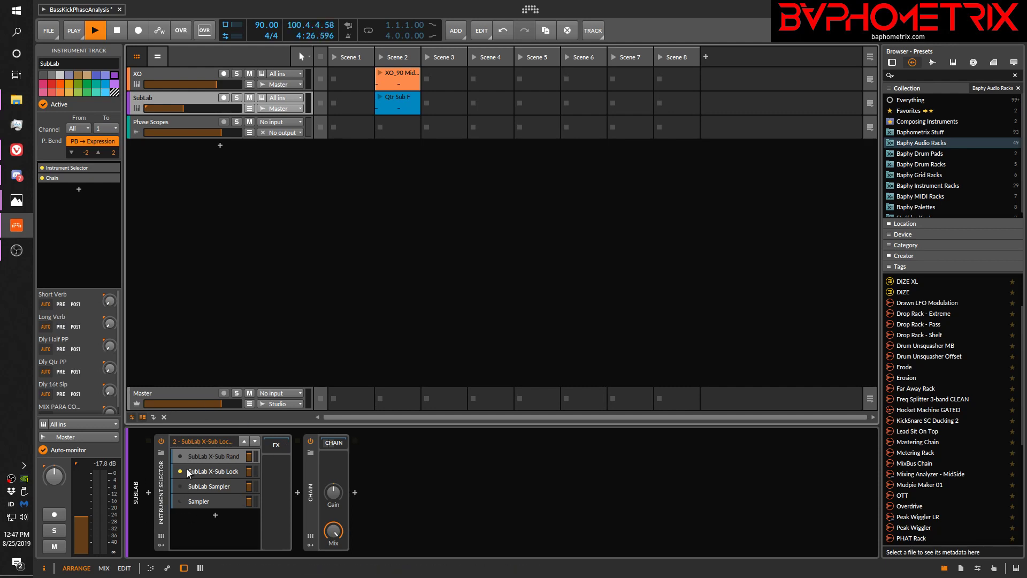
{"action": "left_click", "coordinate": [217, 457]}
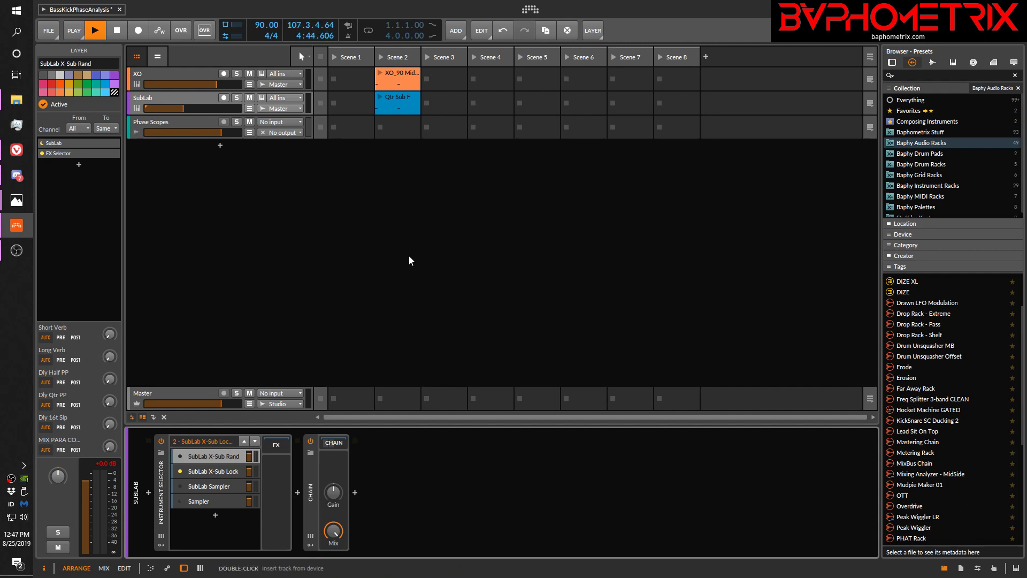
Play Scene 2 while alternating between the X-Sub Rand and X-Sub Lock layers, ending on X-Sub Rand, and stop the transport
{"action": "left_click", "coordinate": [380, 57]}
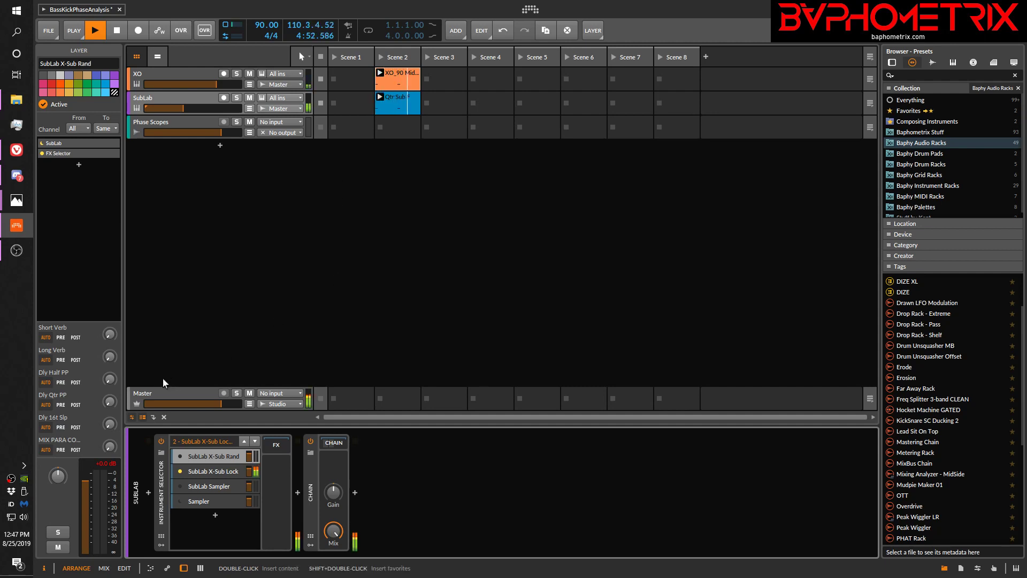
{"action": "left_click", "coordinate": [182, 456]}
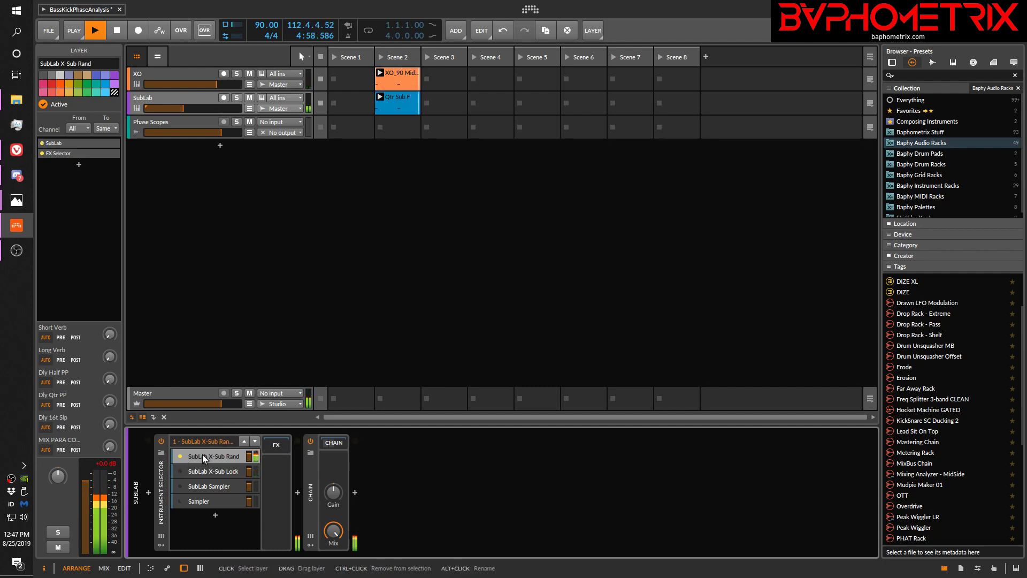
{"action": "left_click", "coordinate": [180, 471]}
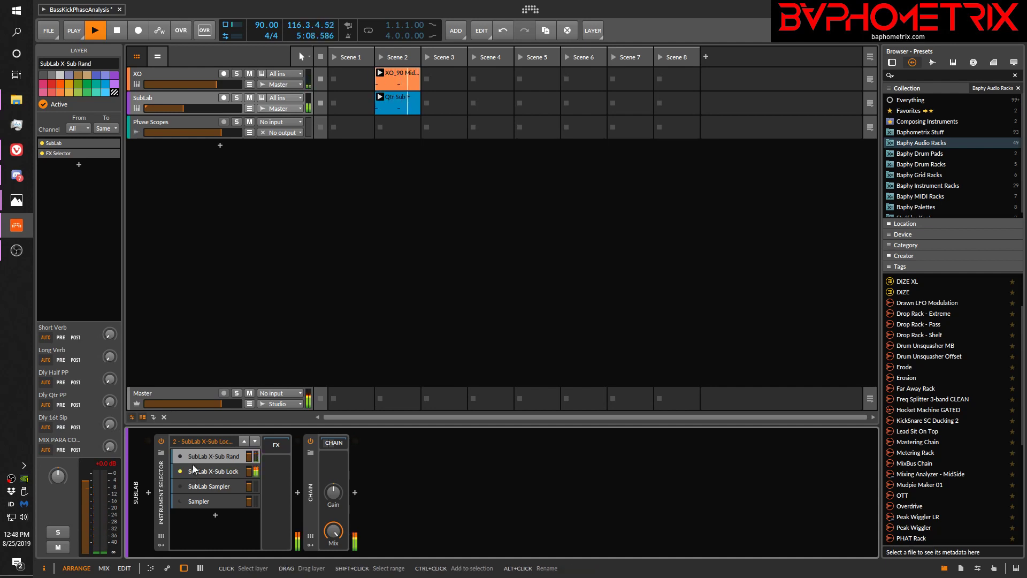
{"action": "left_click", "coordinate": [181, 457]}
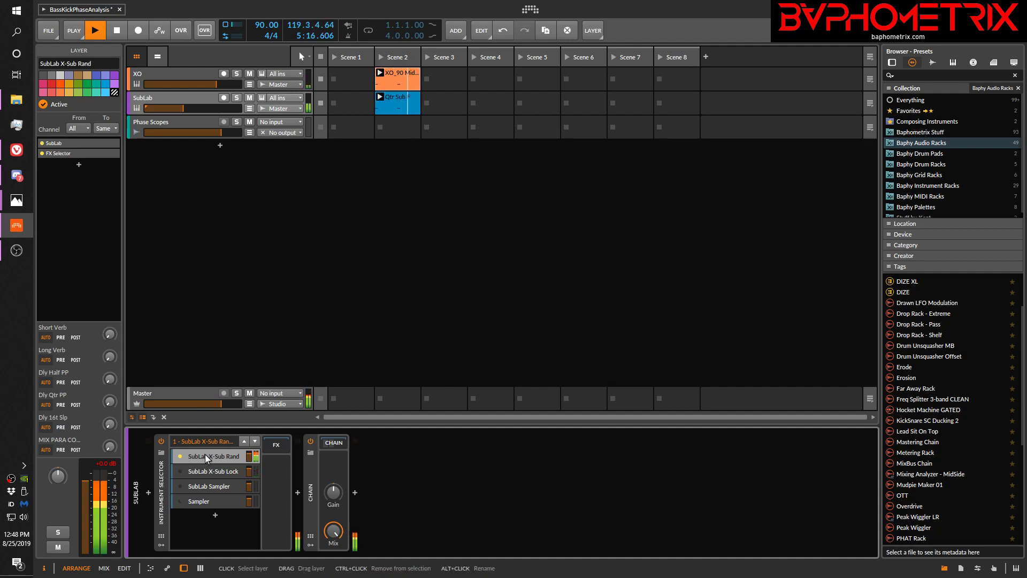
{"action": "key", "text": "space"}
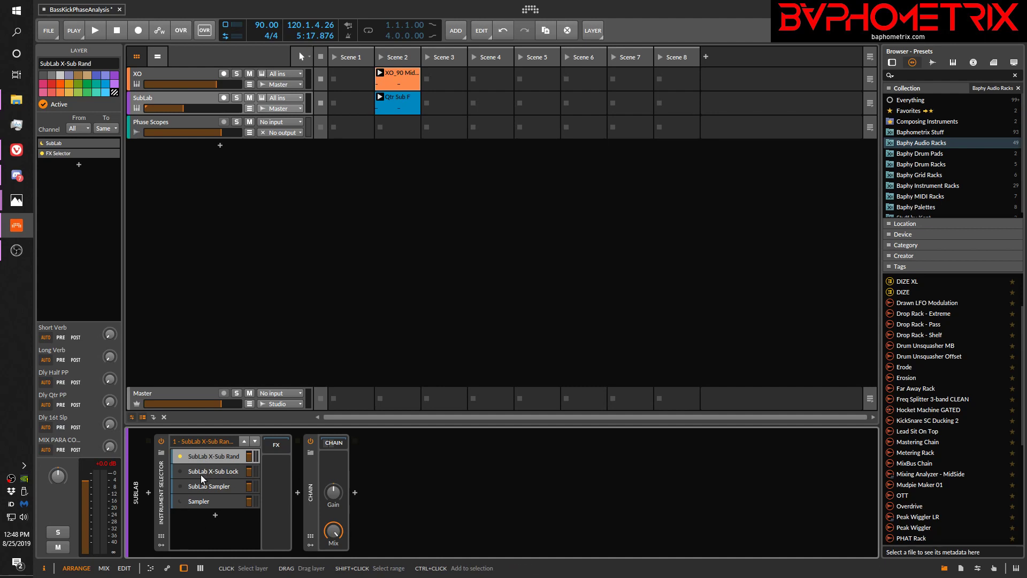
Open the Insight 2 plugin window from the Metering Rack on the Master track
{"action": "left_click", "coordinate": [191, 392]}
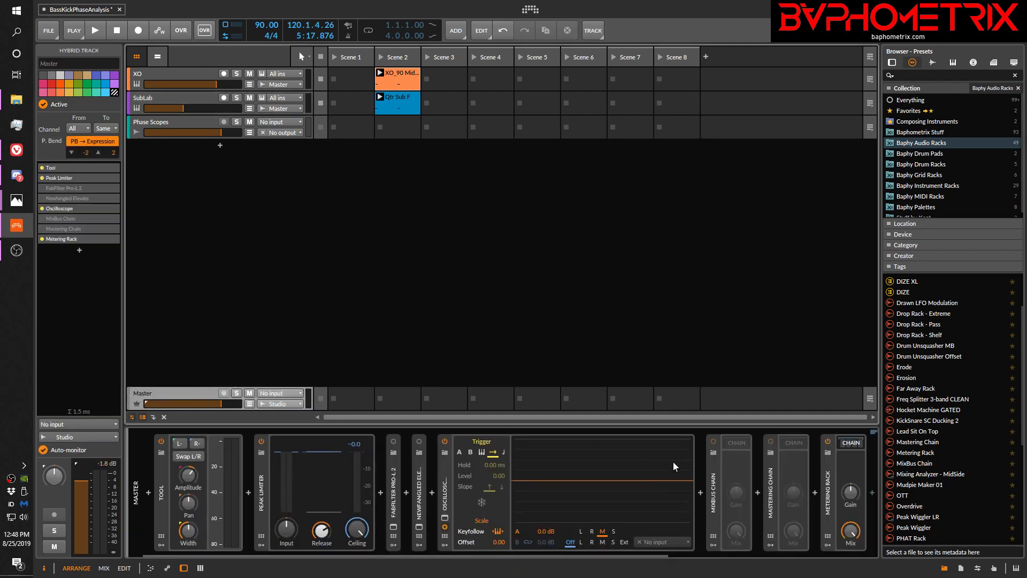
{"action": "scroll", "coordinate": [647, 556], "scroll_direction": "right", "scroll_amount": 5}
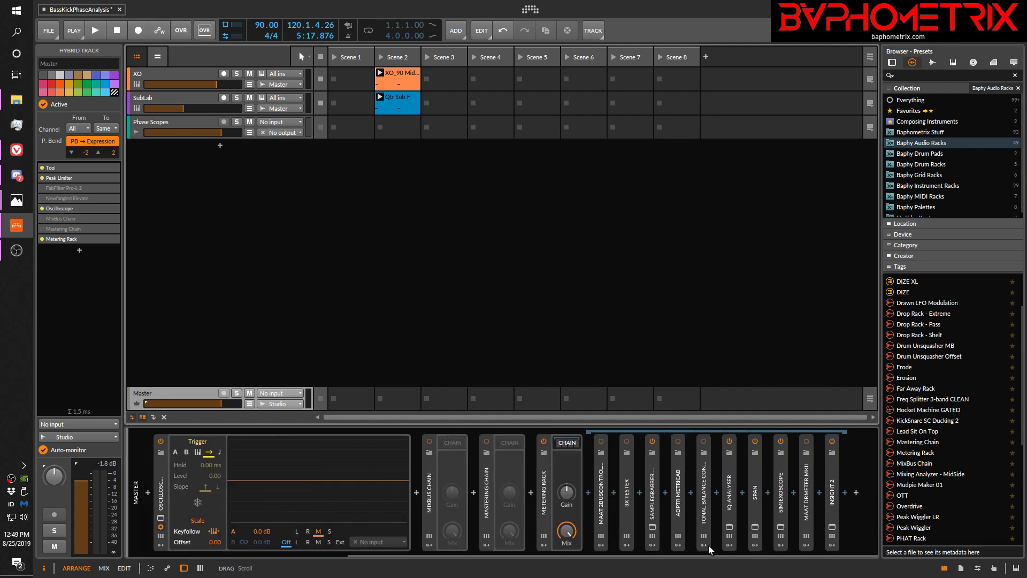
{"action": "left_click", "coordinate": [831, 528]}
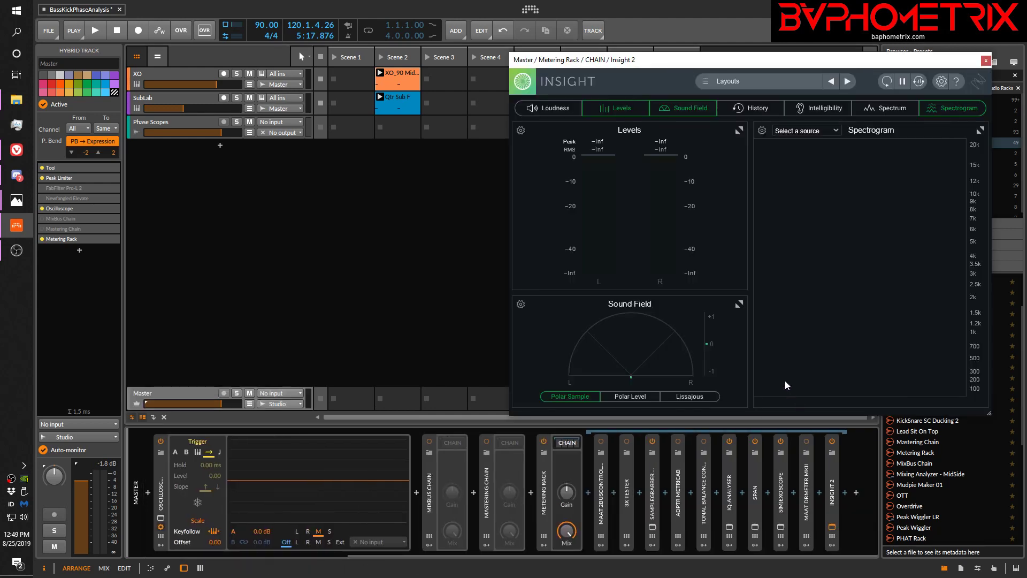
Select the SubLab track, review Insight 2's Spectrogram options, and accept them as they are
{"action": "left_click", "coordinate": [195, 98]}
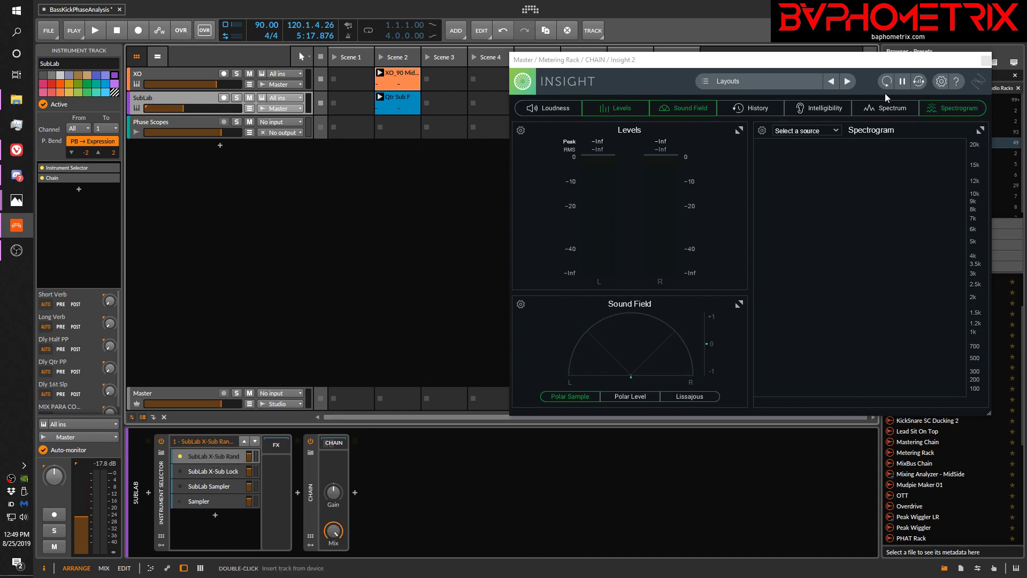
{"action": "left_click", "coordinate": [762, 131]}
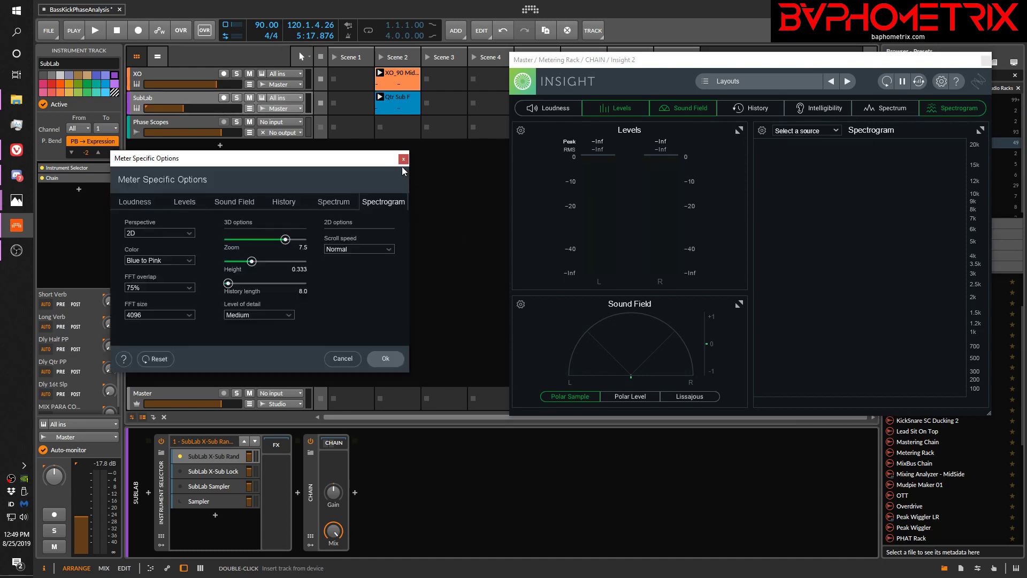
{"action": "left_click", "coordinate": [394, 357]}
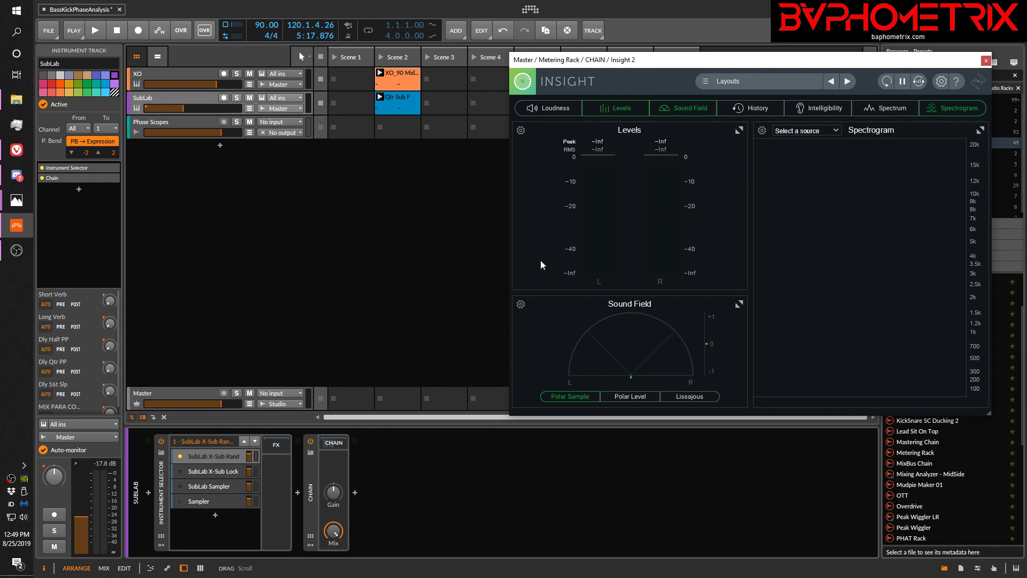
Play kick and bass together, freeze Insight 2's meters to capture the spectrogram, and stop all clips
{"action": "key", "text": "space"}
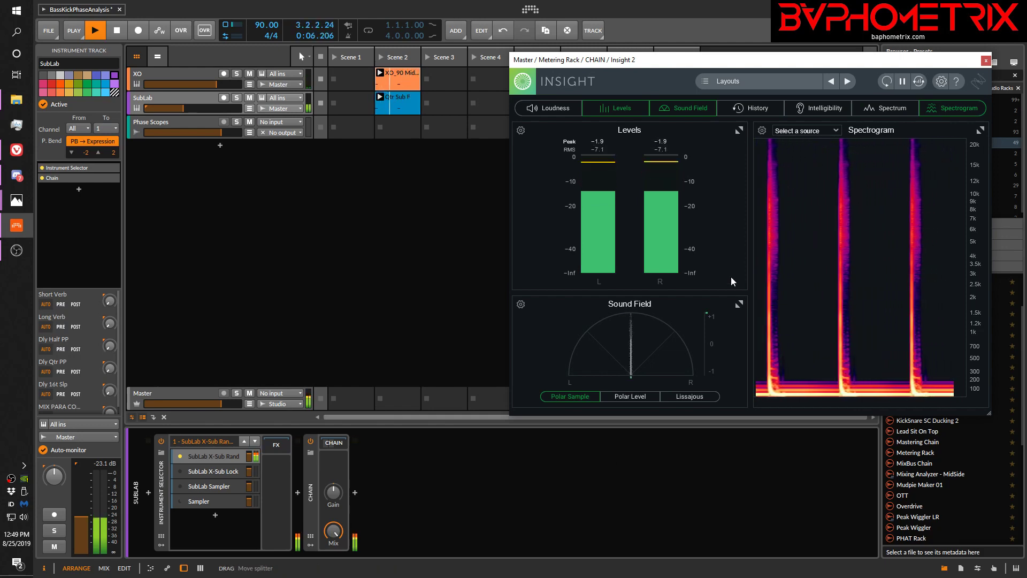
{"action": "left_click", "coordinate": [902, 81]}
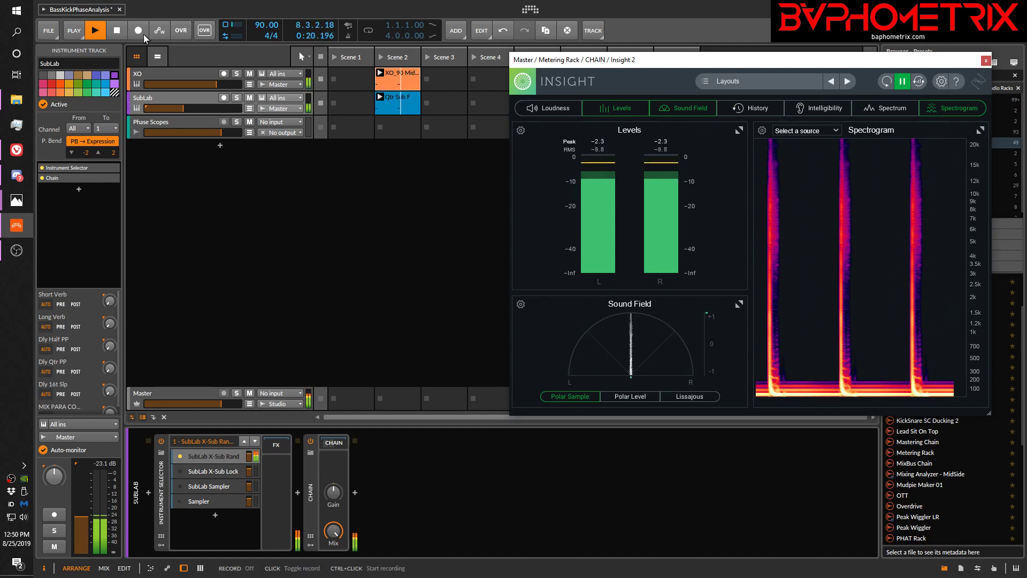
{"action": "left_click", "coordinate": [324, 57]}
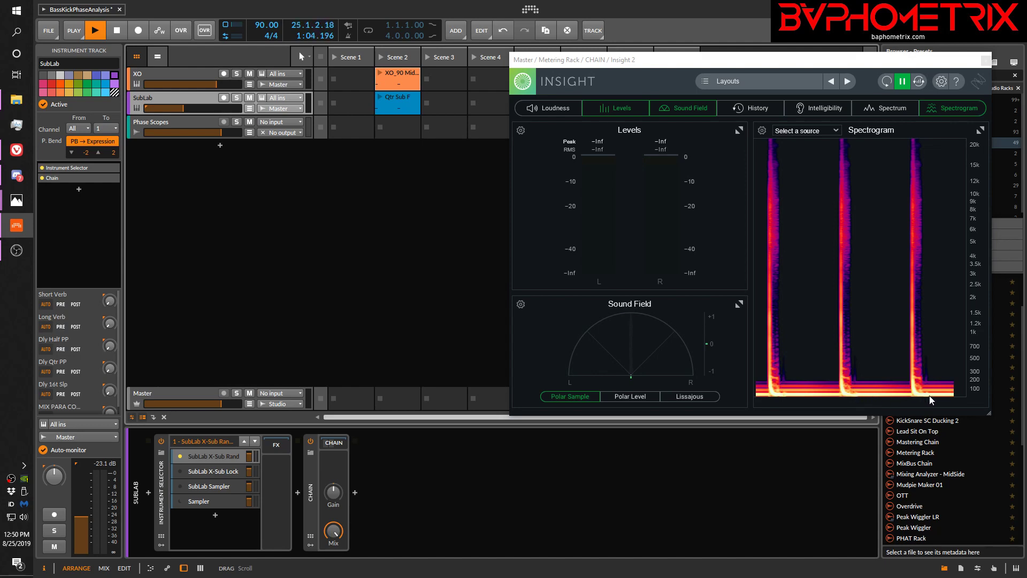
Set the FX Selector inside SubLab's Chain device to DUCK OFF, and collapse the chain again
{"action": "left_click", "coordinate": [333, 443]}
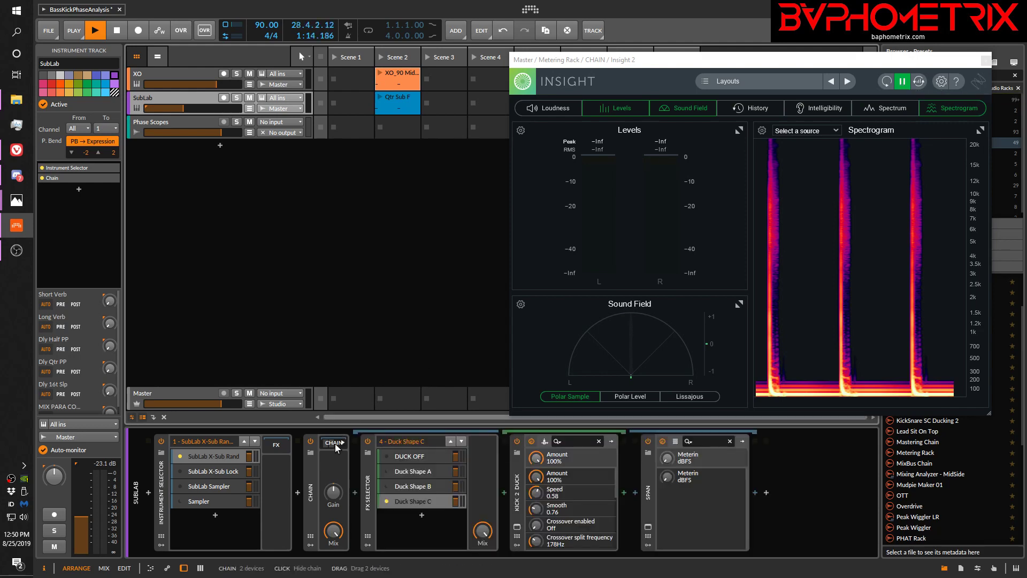
{"action": "left_click", "coordinate": [386, 456]}
{"action": "left_click", "coordinate": [328, 444]}
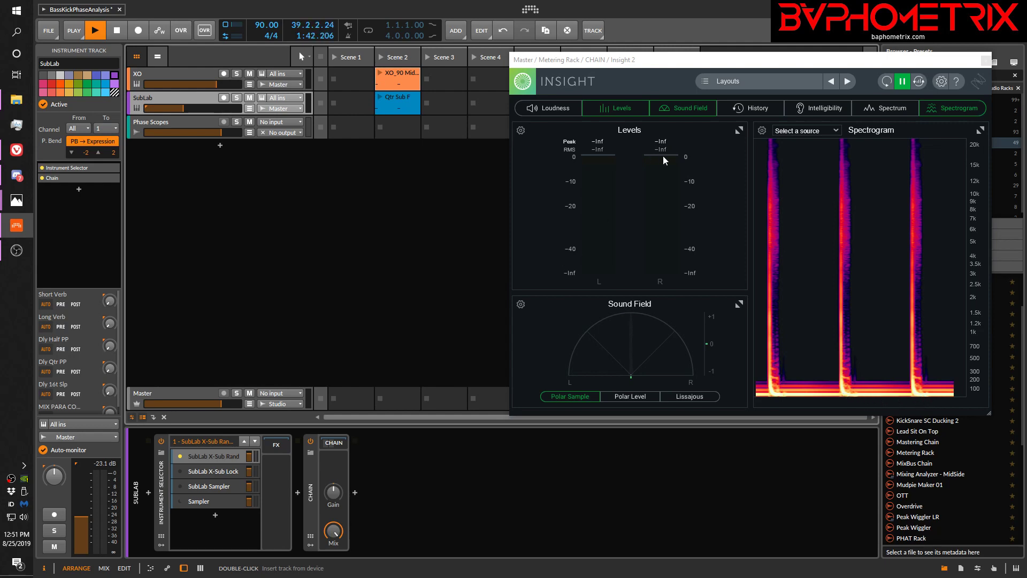
Resume Insight 2's meters, restart the transport and play Scene 2, and pause the meters to capture the new spectrogram
{"action": "left_click", "coordinate": [902, 81]}
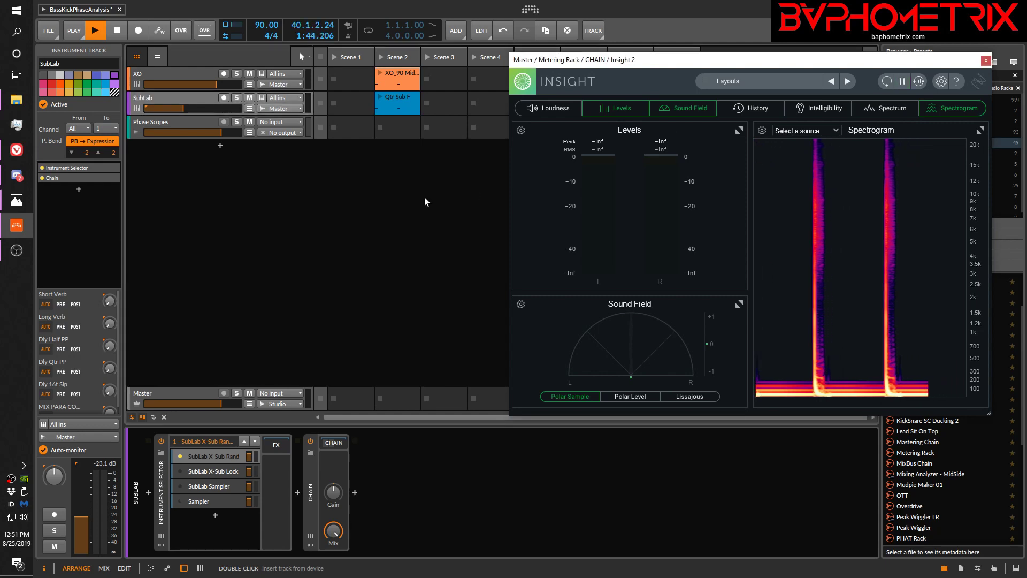
{"action": "left_click", "coordinate": [393, 5]}
{"action": "key", "text": "space"}
{"action": "key", "text": "space"}
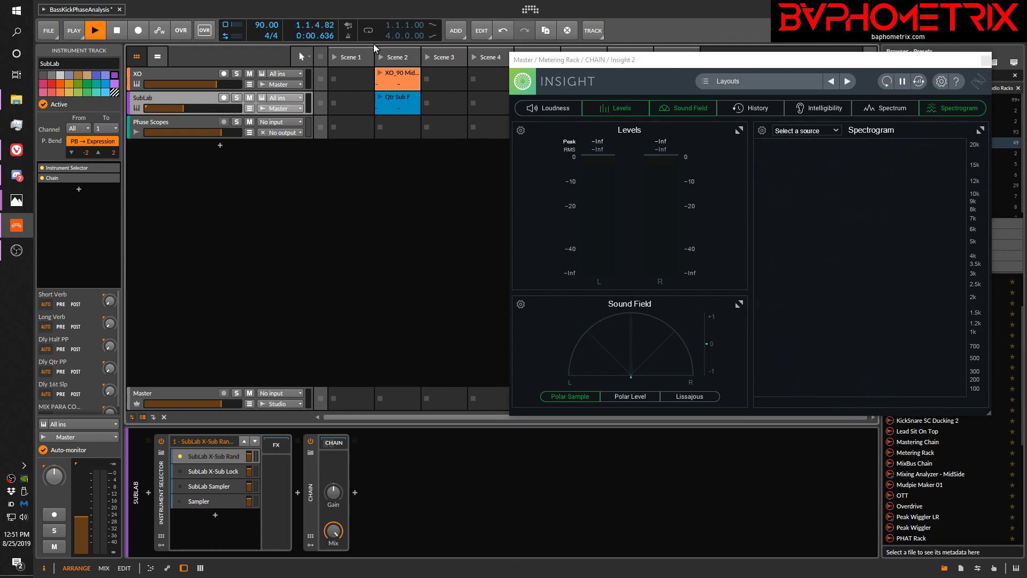
{"action": "left_click", "coordinate": [384, 56]}
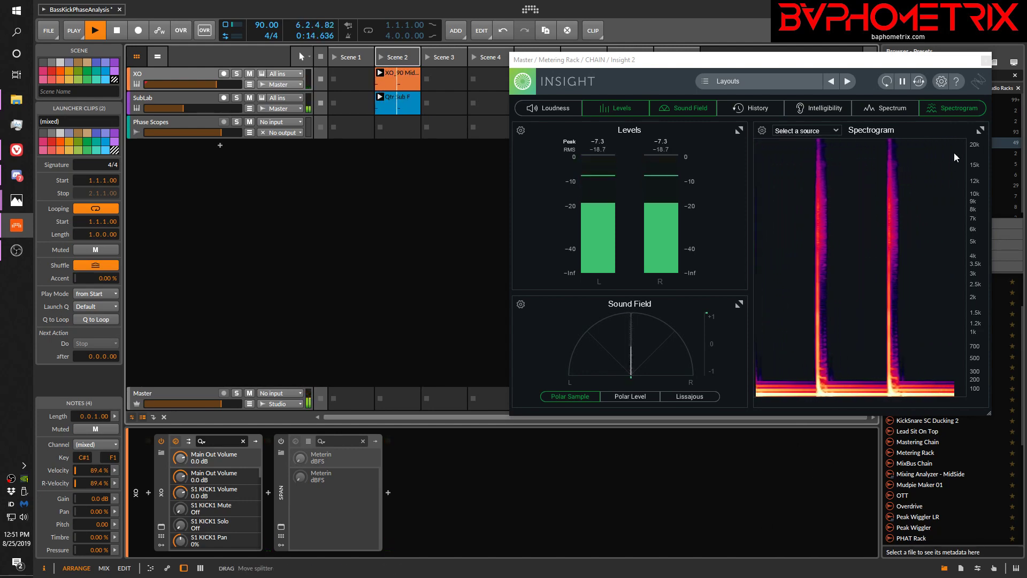
{"action": "left_click", "coordinate": [903, 81]}
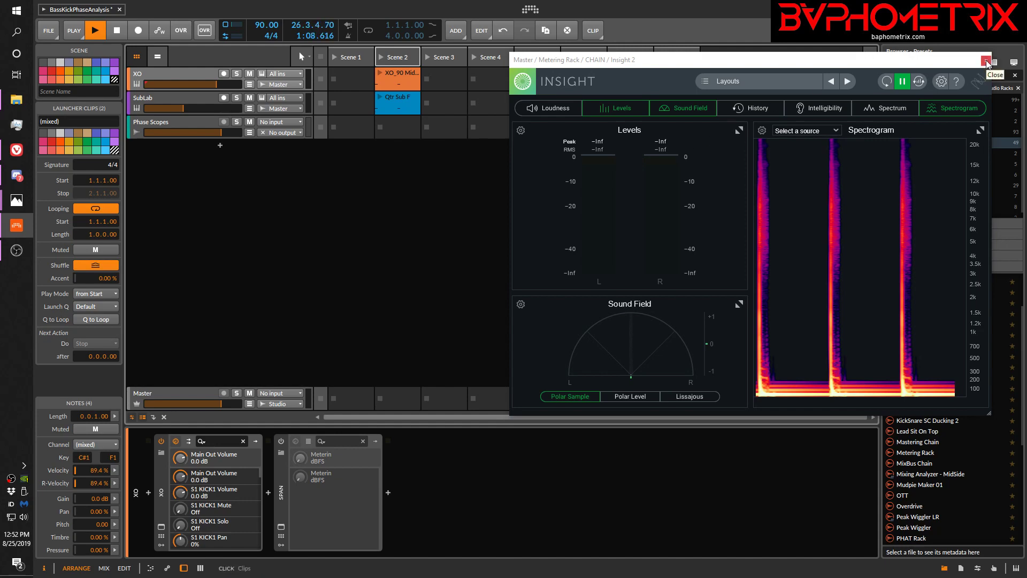
Move the Insight 2 window down so the clip launcher and preset browser are uncovered
{"action": "left_click_drag", "start_coordinate": [927, 60], "coordinate": [895, 574]}
{"action": "left_click_drag", "start_coordinate": [751, 222], "coordinate": [692, 544]}
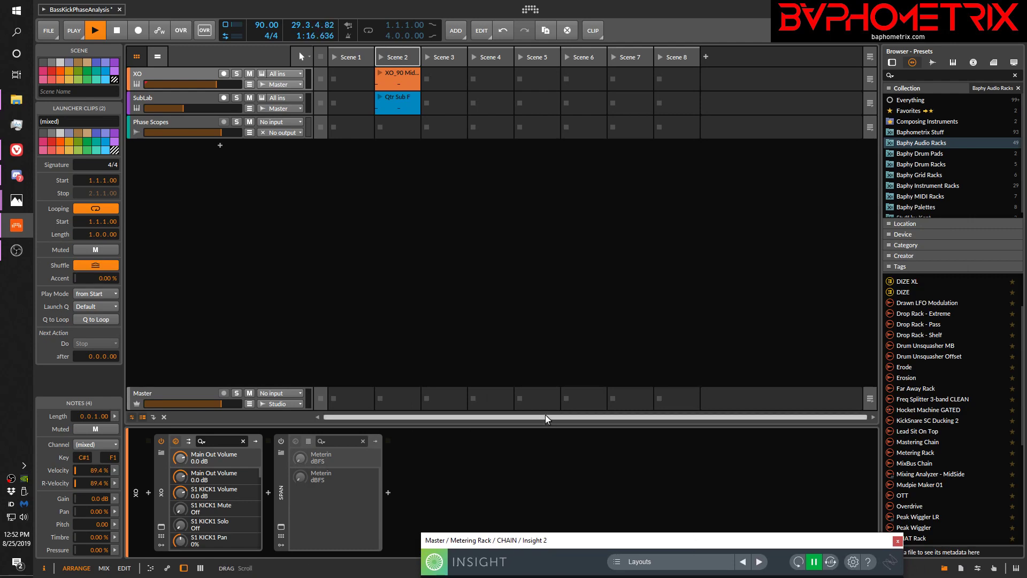
Stop the transport, launch Scene 2 to audition the kick and sub together, and stop playback
{"action": "key", "text": "space"}
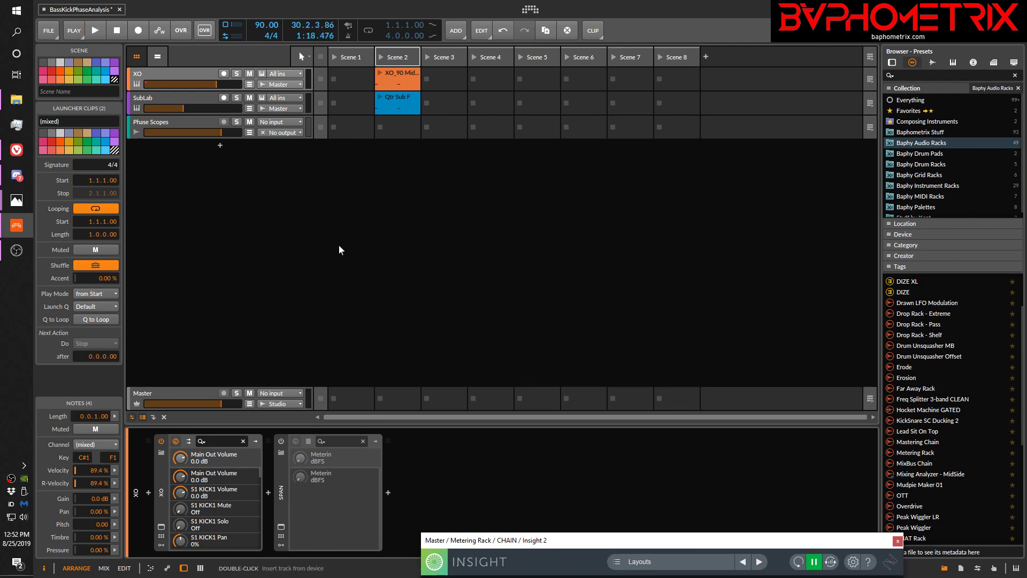
{"action": "left_click", "coordinate": [381, 56]}
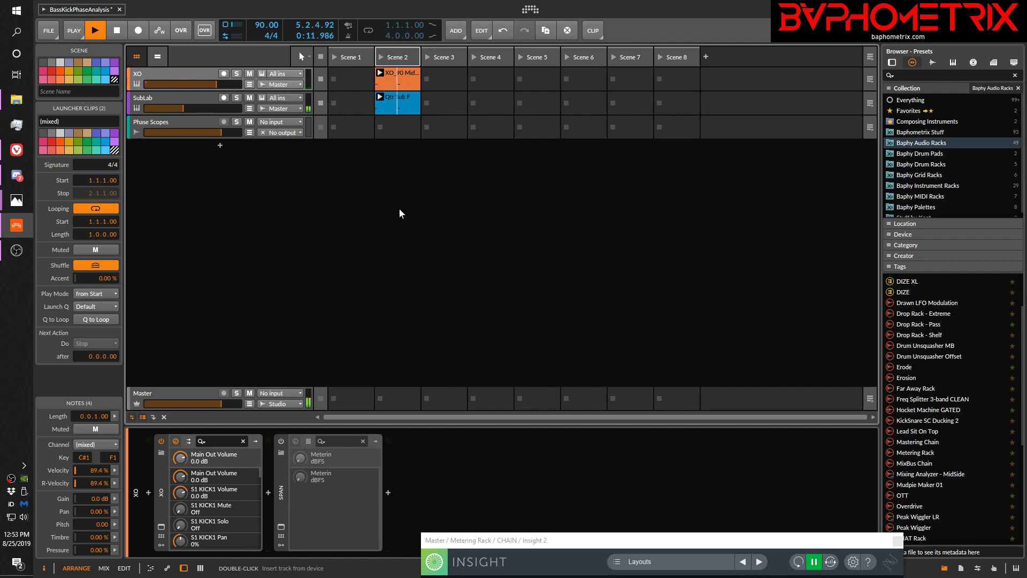
{"action": "key", "text": "space"}
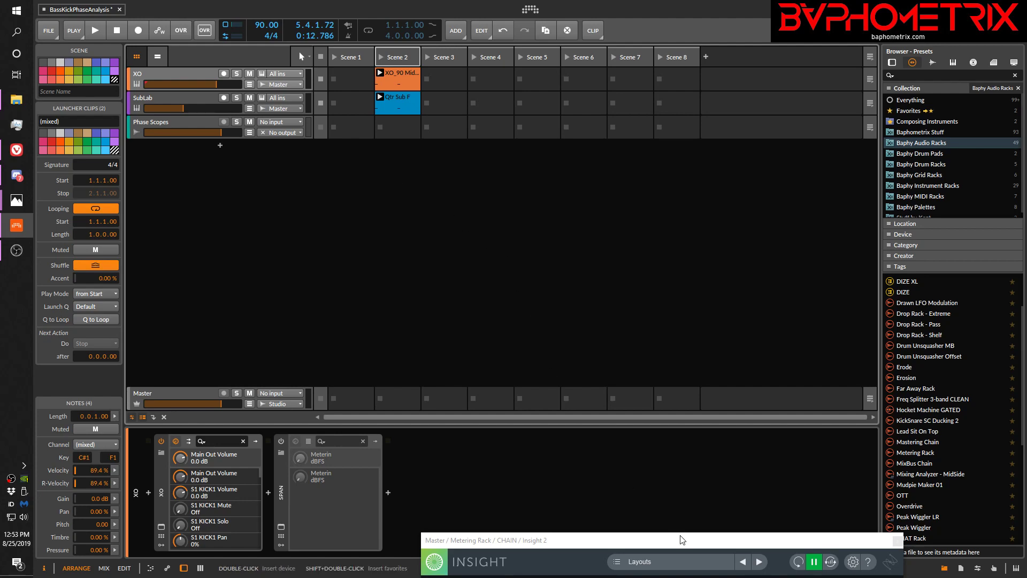
Bring the Insight 2 window back up into full view, and replay Scene 2 while watching its level meters
{"action": "left_click_drag", "start_coordinate": [680, 540], "coordinate": [710, 56]}
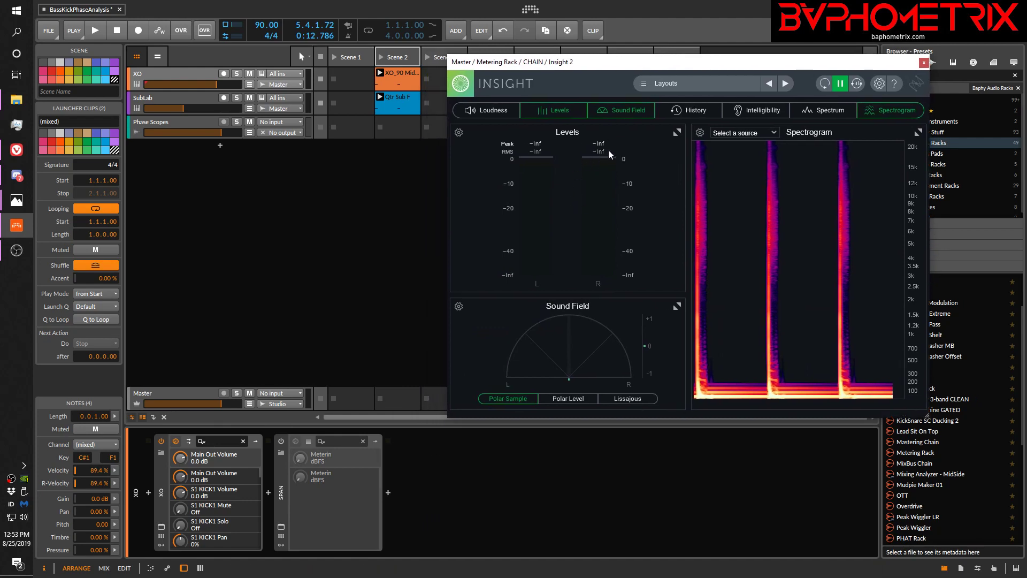
{"action": "key", "text": "space"}
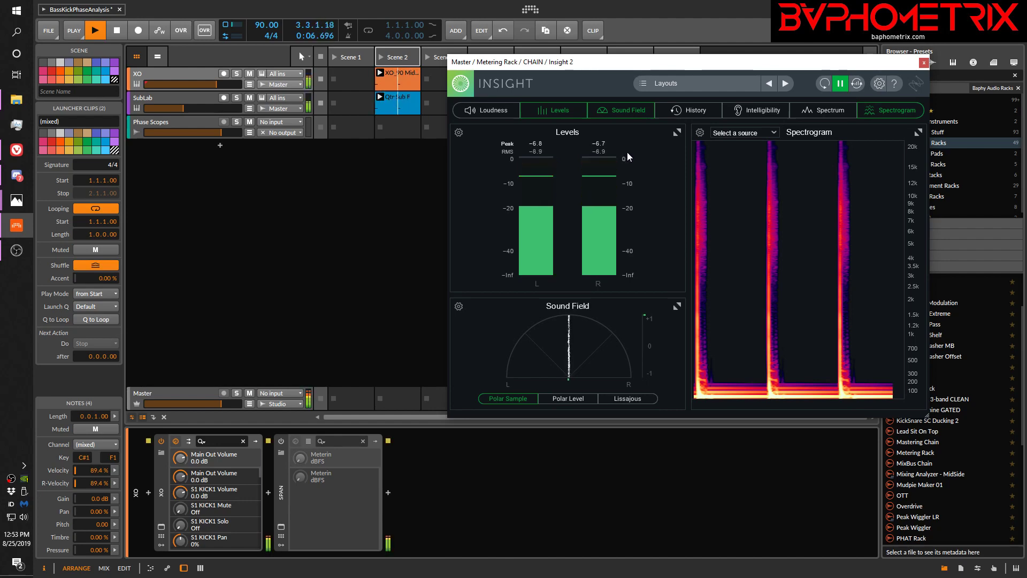
{"action": "key", "text": "space"}
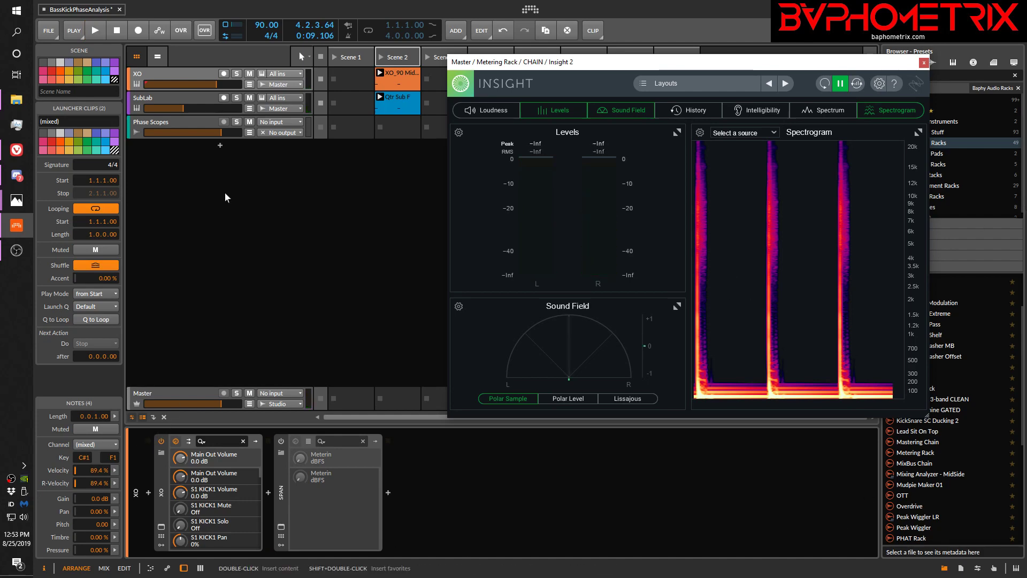
Audition the kick with SubLab's X-Sub Lock layer, switch to the X-Sub Rand layer for comparison, and stop playback
{"action": "left_click", "coordinate": [194, 103]}
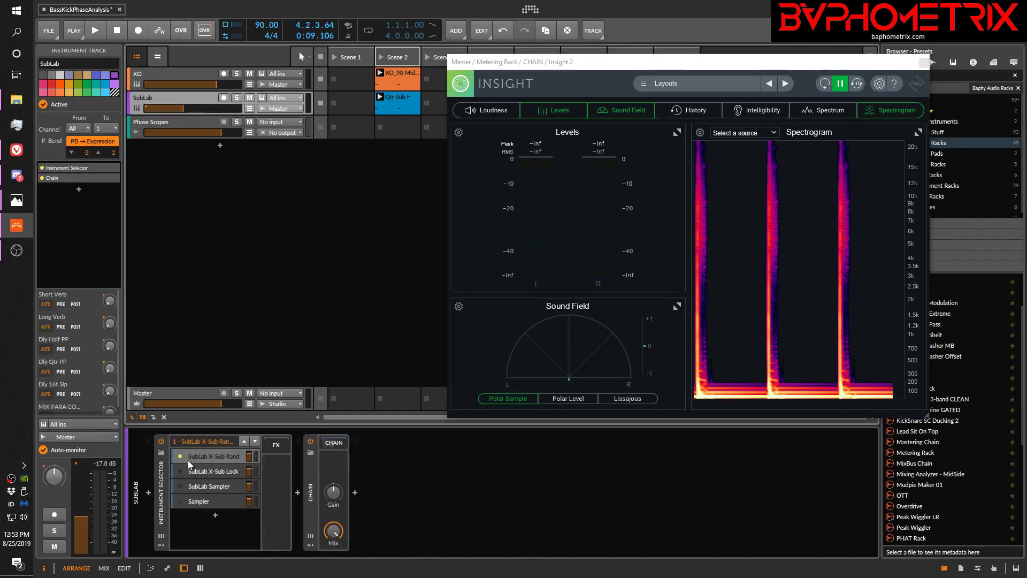
{"action": "left_click", "coordinate": [182, 473]}
{"action": "key", "text": "space"}
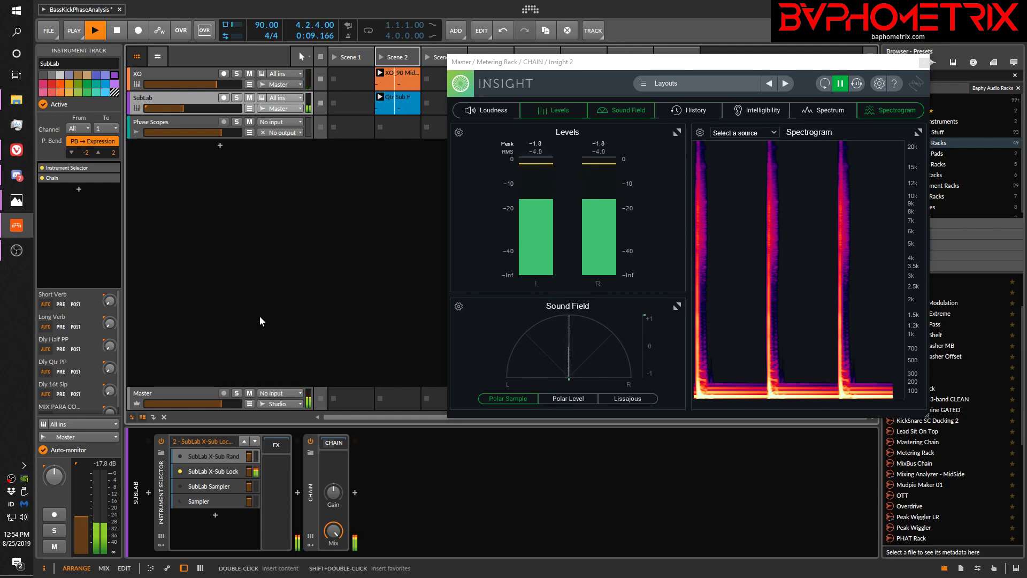
{"action": "left_click", "coordinate": [177, 455]}
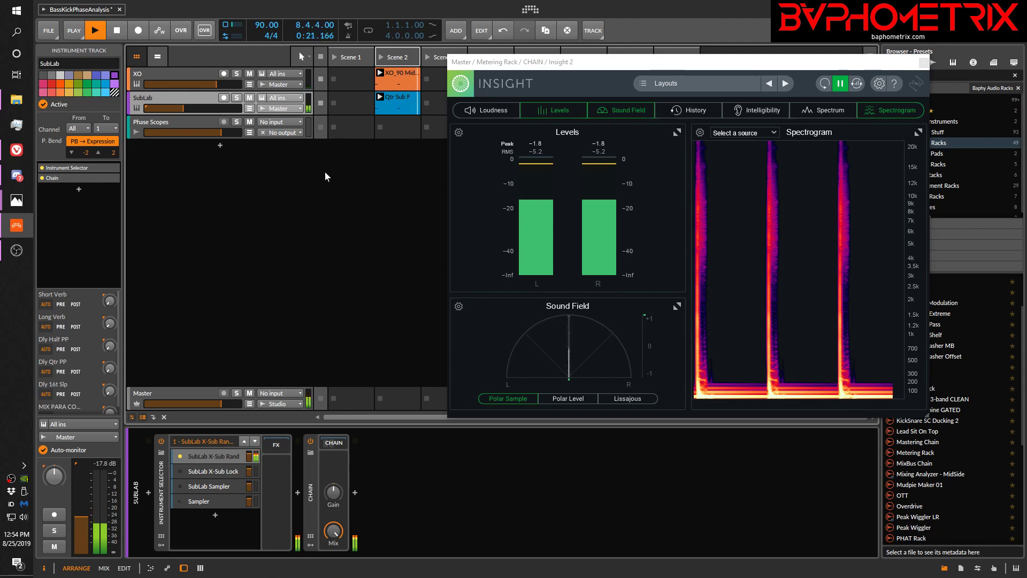
{"action": "key", "text": "space"}
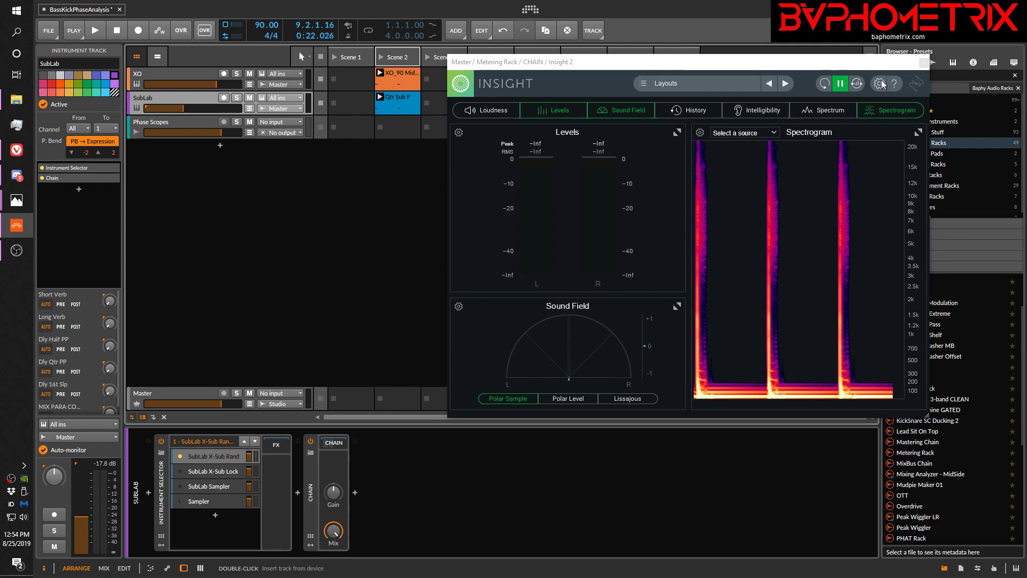
Set the perspective of Insight 2's Spectrogram to 3D in its meter options, and close the options
{"action": "left_click", "coordinate": [699, 132]}
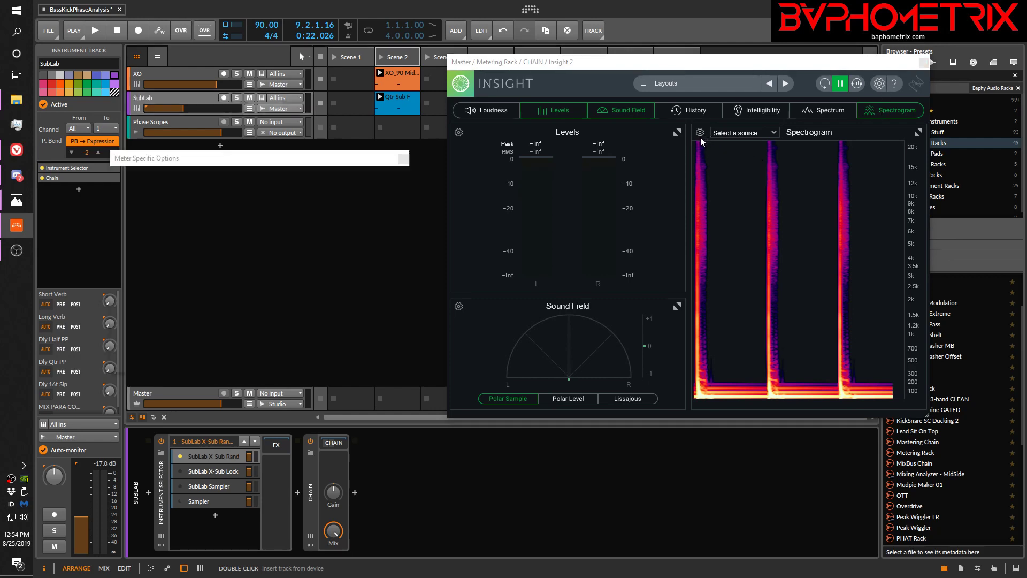
{"action": "left_click", "coordinate": [170, 236]}
{"action": "left_click", "coordinate": [150, 255]}
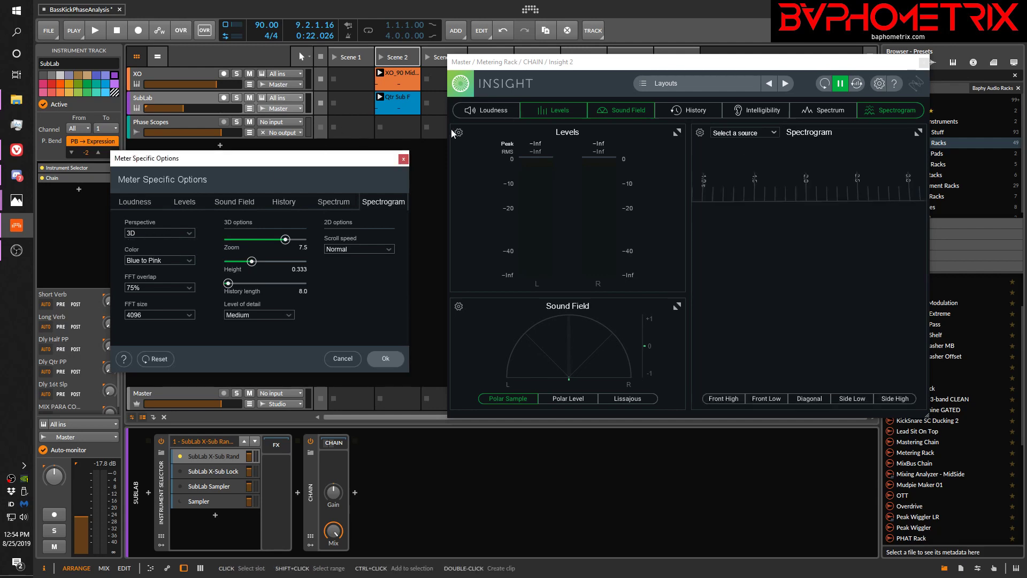
{"action": "left_click", "coordinate": [404, 159]}
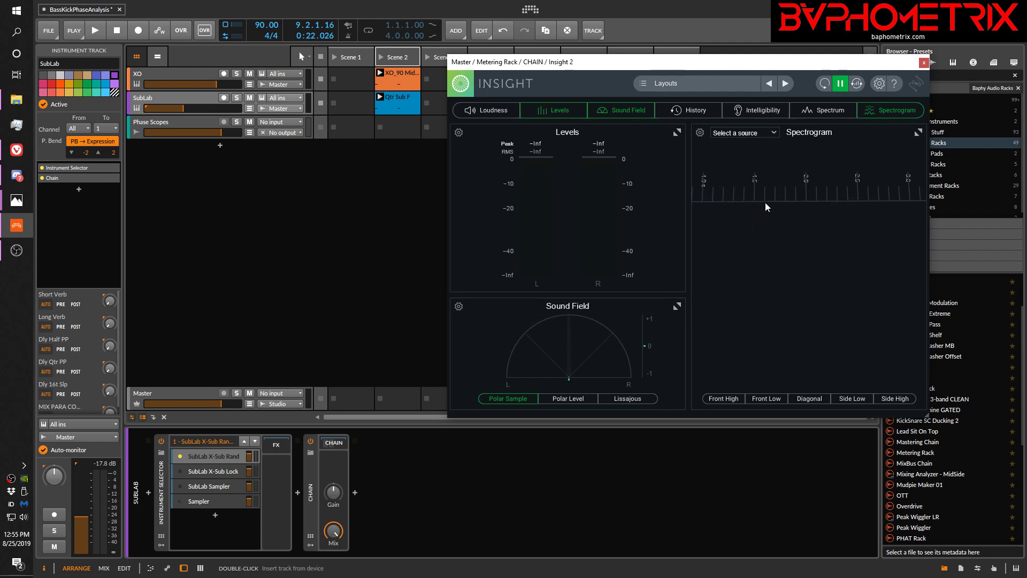
Play the clips with the X-Sub Rand layer, freeze Insight 2's meters to inspect the 3D spectrogram, and resume them
{"action": "key", "text": "space"}
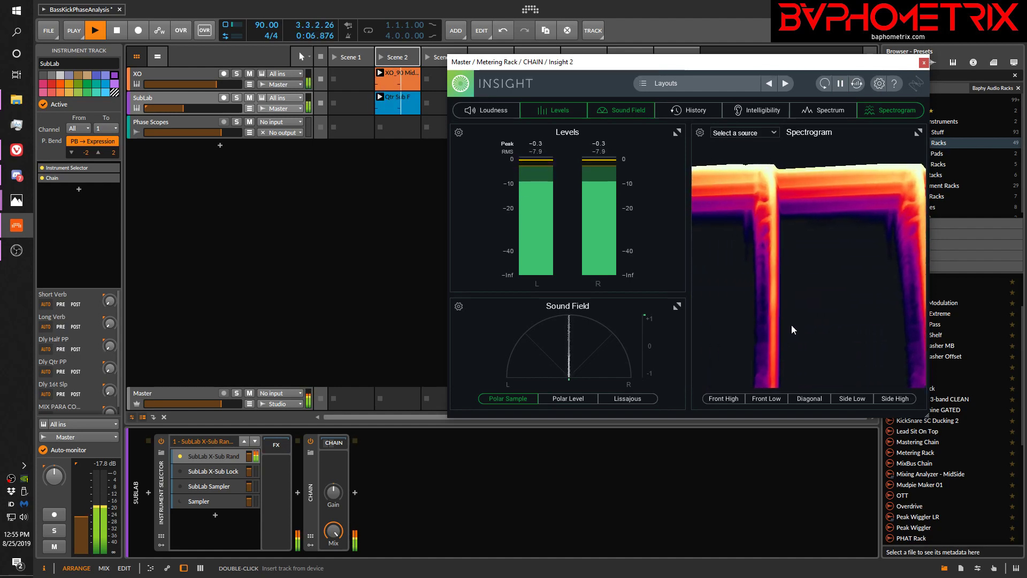
{"action": "left_click", "coordinate": [840, 83]}
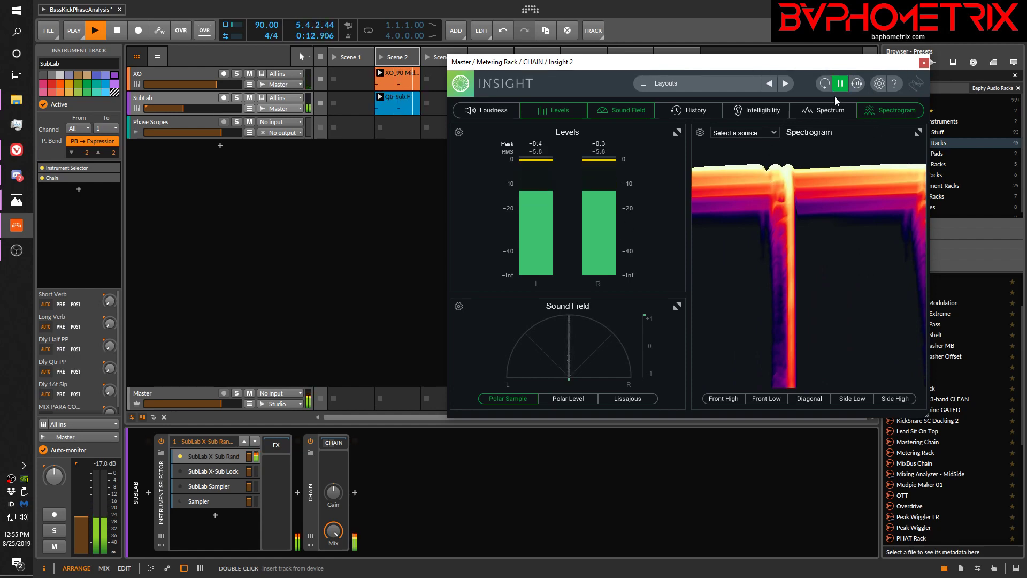
{"action": "left_click", "coordinate": [840, 83]}
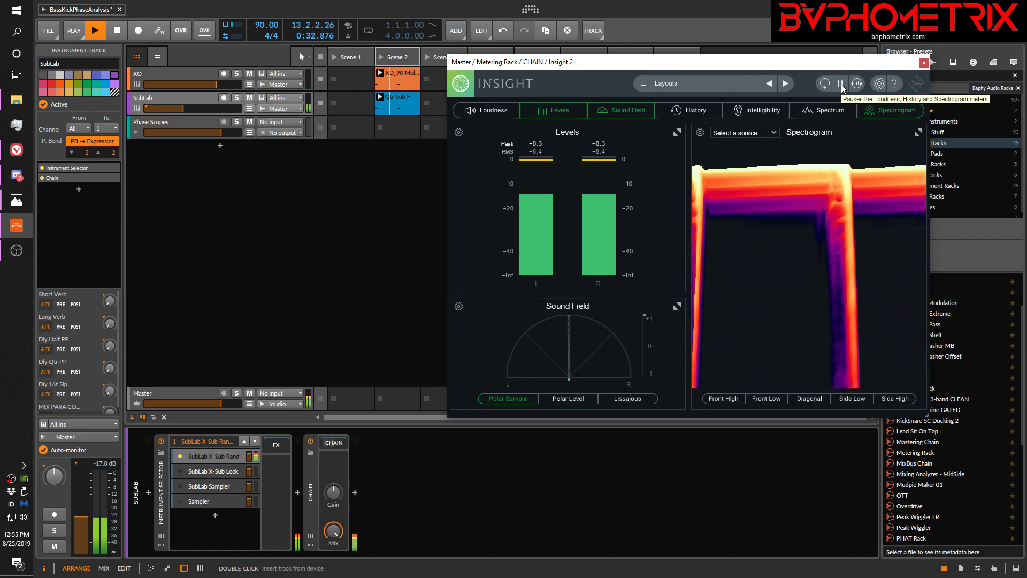
Switch SubLab to the X-Sub Lock layer, freeze the 3D spectrogram for comparison, and stop playback
{"action": "left_click", "coordinate": [180, 470]}
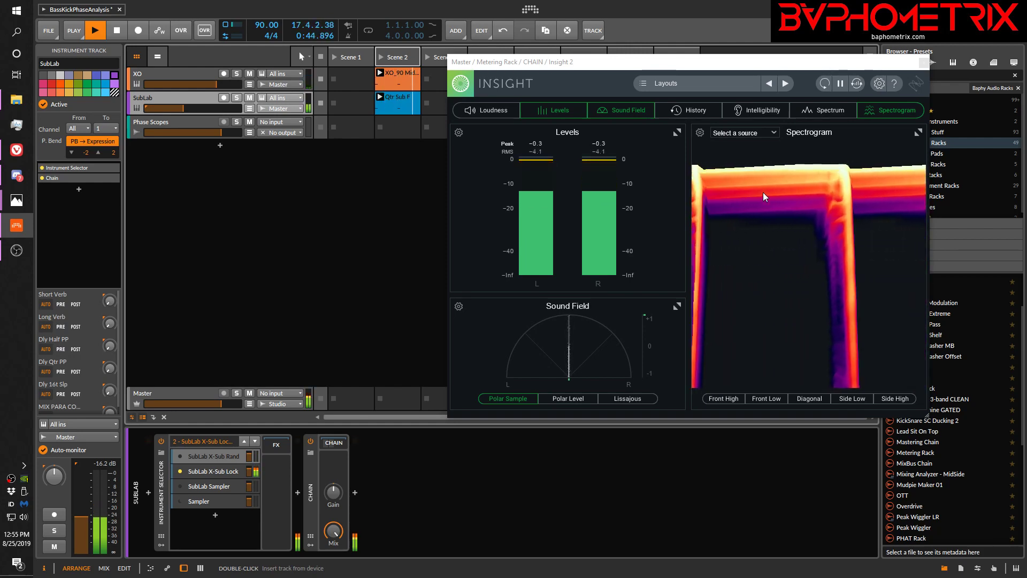
{"action": "left_click", "coordinate": [839, 85]}
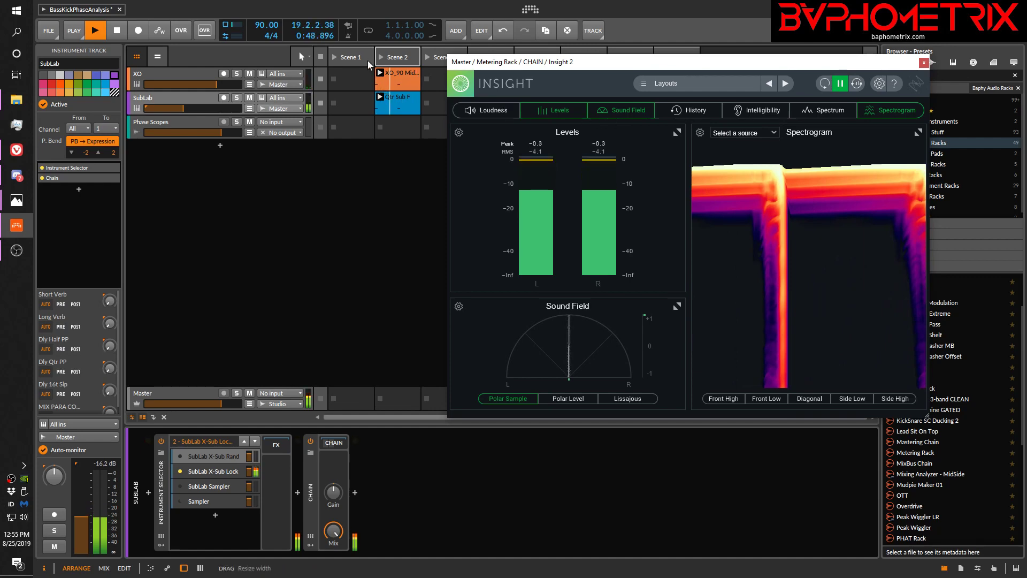
{"action": "left_click", "coordinate": [304, 170]}
{"action": "key", "text": "space"}
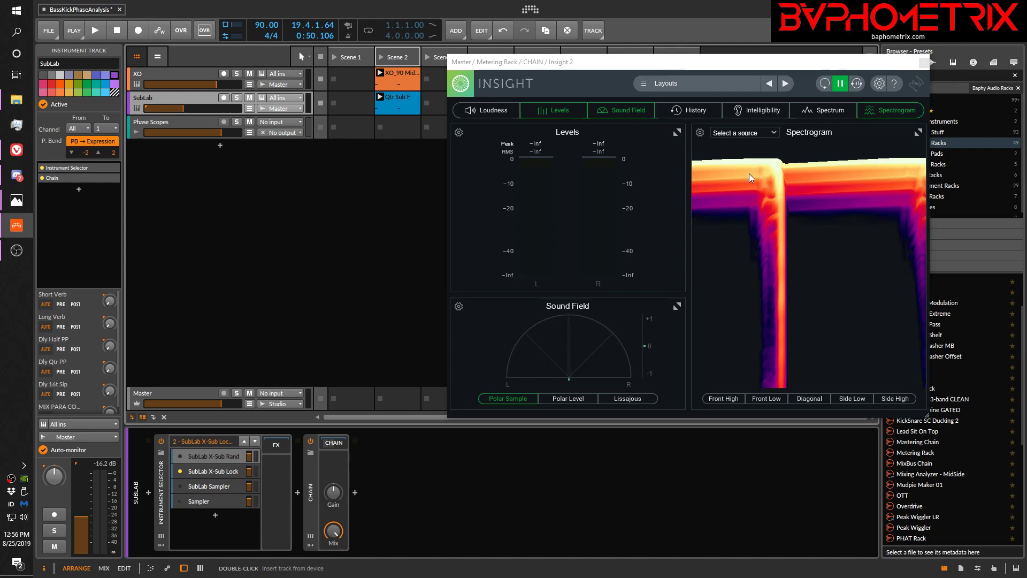
Activate SubLab's X-Sub Rand layer, and show the Phase Scopes track's devices with the Insight 2 window moved out of the way
{"action": "left_click_drag", "start_coordinate": [746, 68], "coordinate": [742, 47]}
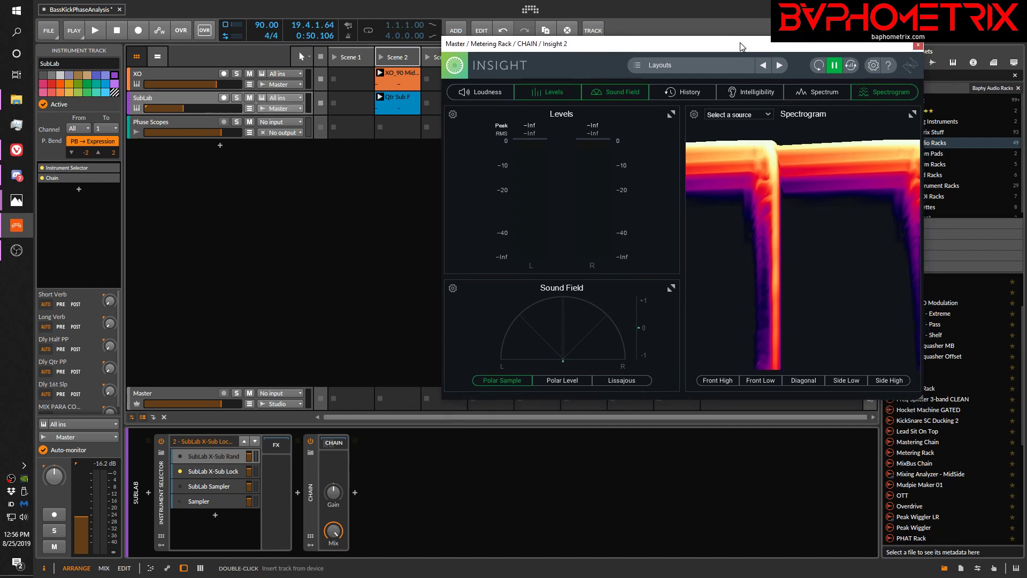
{"action": "left_click", "coordinate": [182, 458]}
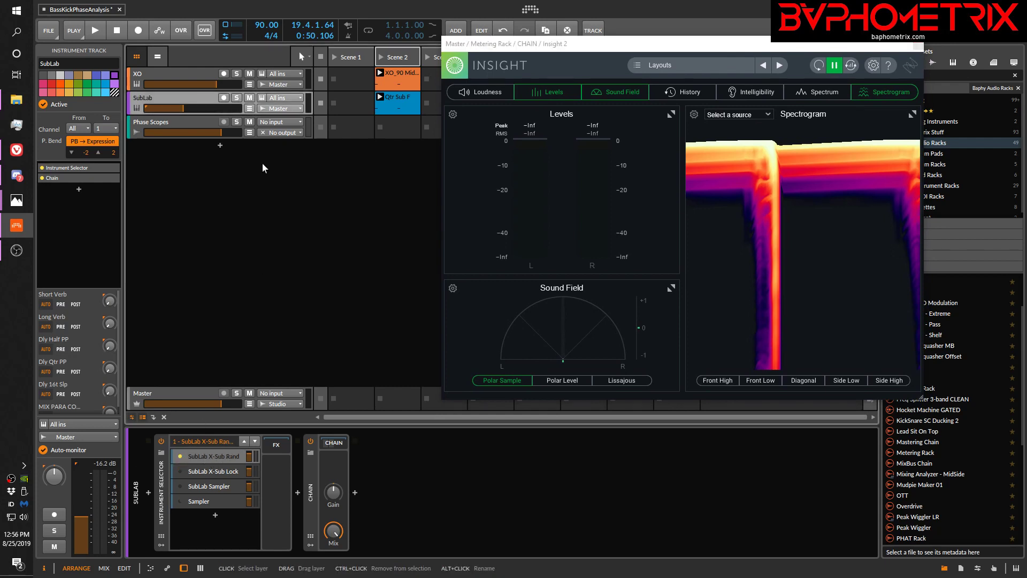
{"action": "left_click", "coordinate": [195, 128]}
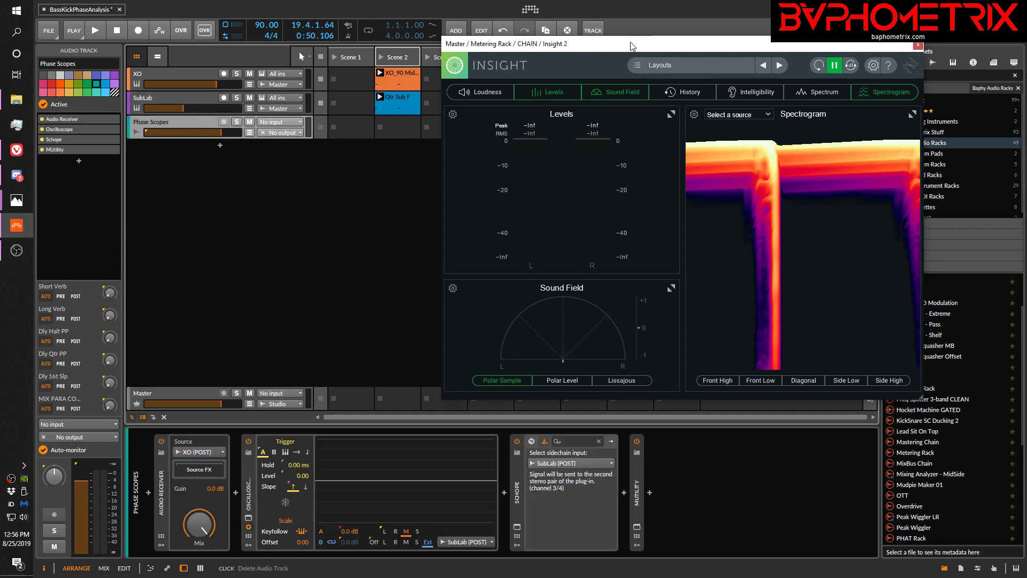
{"action": "left_click_drag", "start_coordinate": [631, 46], "coordinate": [649, 27]}
{"action": "left_click_drag", "start_coordinate": [856, 31], "coordinate": [850, 568]}
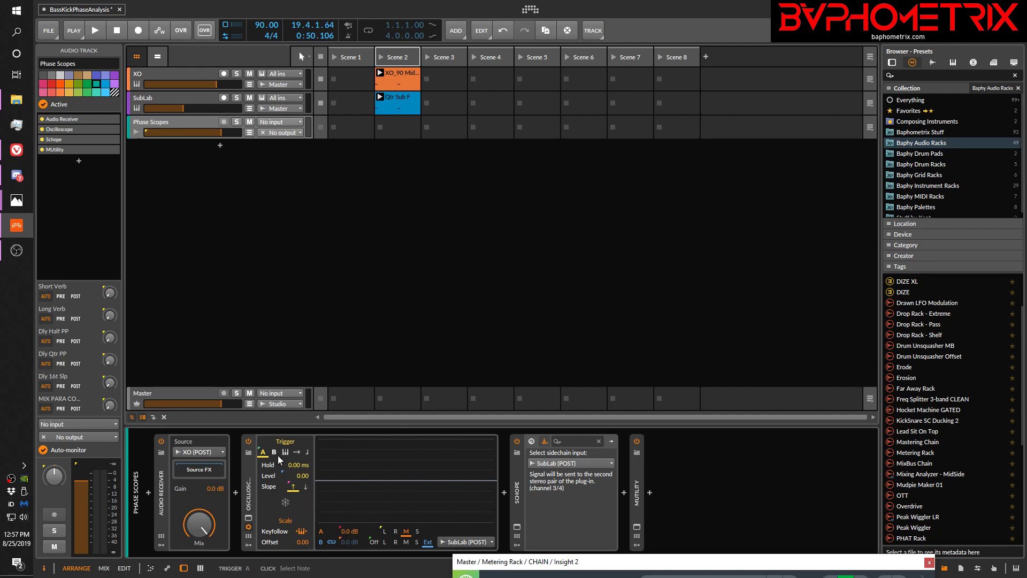
{"action": "key", "text": "space"}
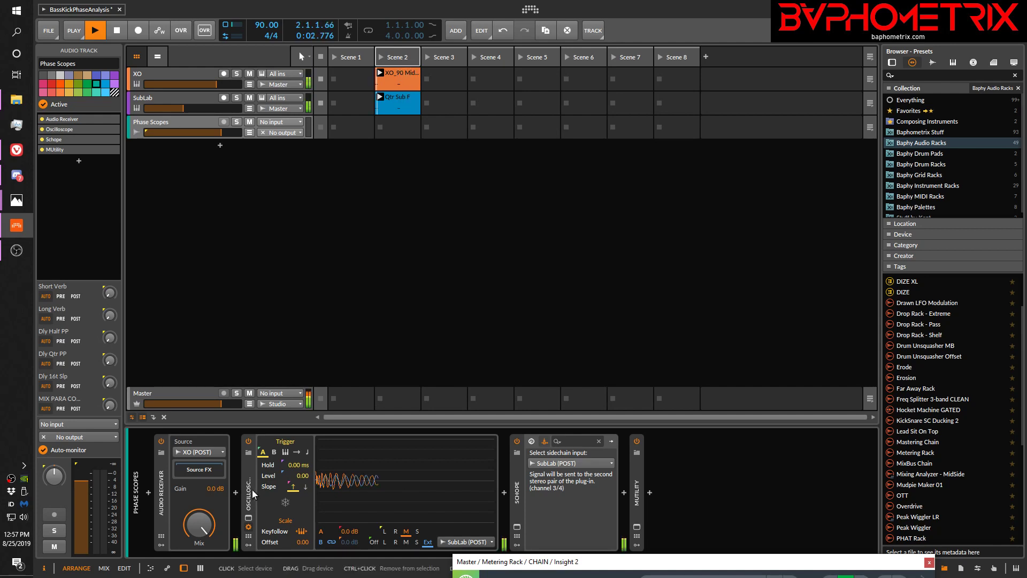
{"action": "key", "text": "space"}
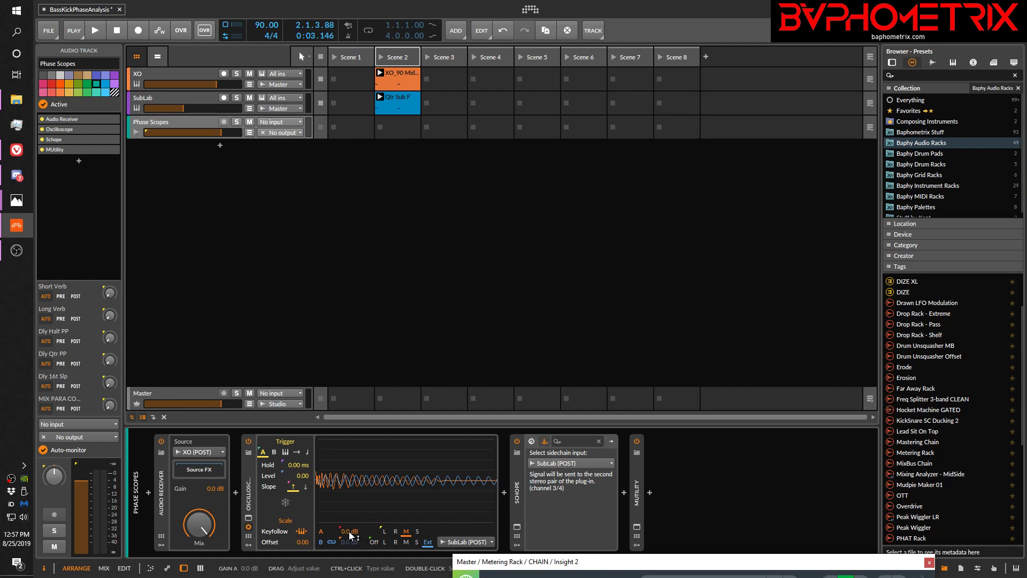
{"action": "left_click_drag", "start_coordinate": [349, 532], "coordinate": [349, 508]}
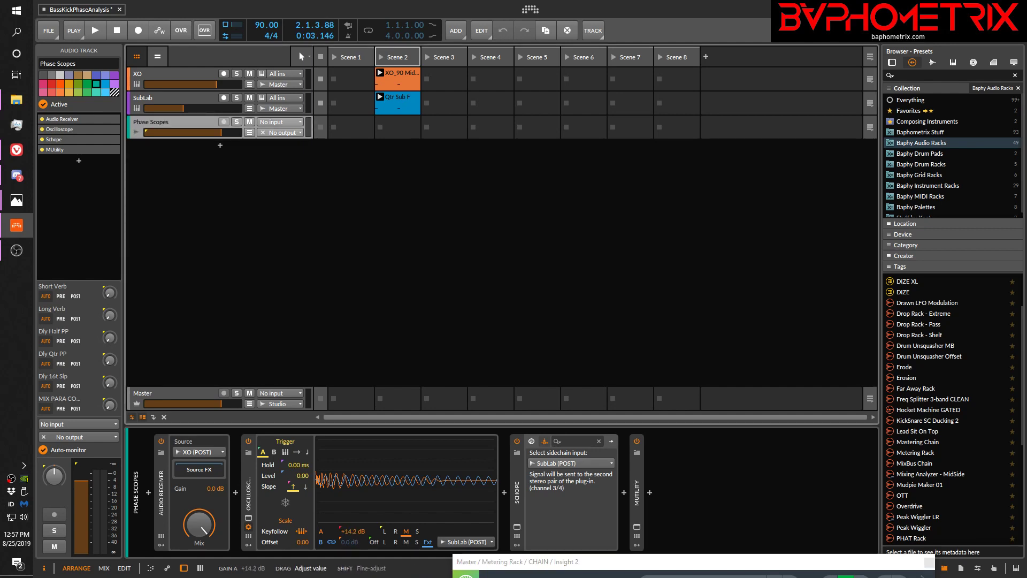
{"action": "key", "text": "space"}
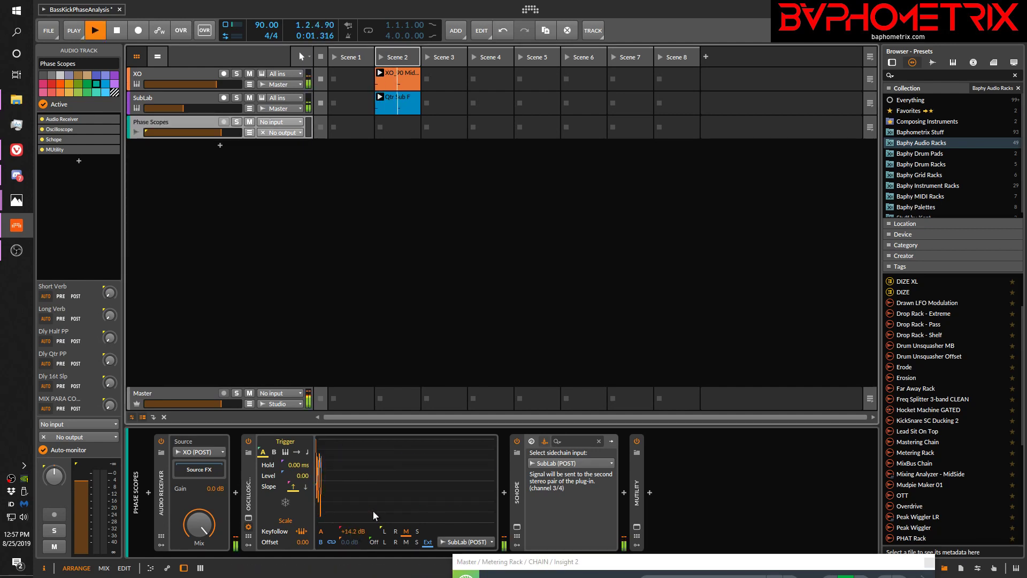
{"action": "left_click_drag", "start_coordinate": [350, 530], "coordinate": [350, 541]}
{"action": "key", "text": "space"}
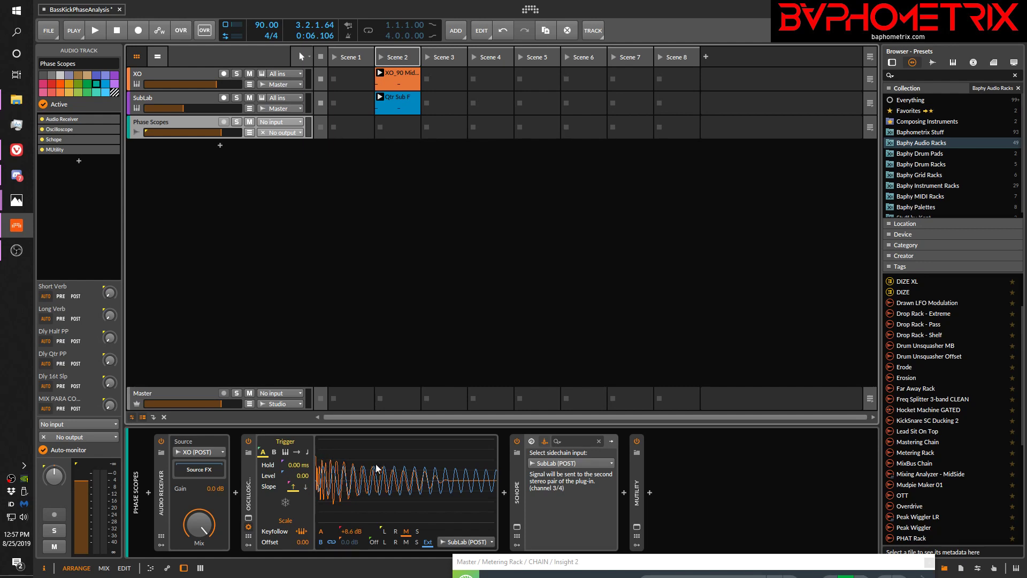
{"action": "left_click", "coordinate": [374, 541]}
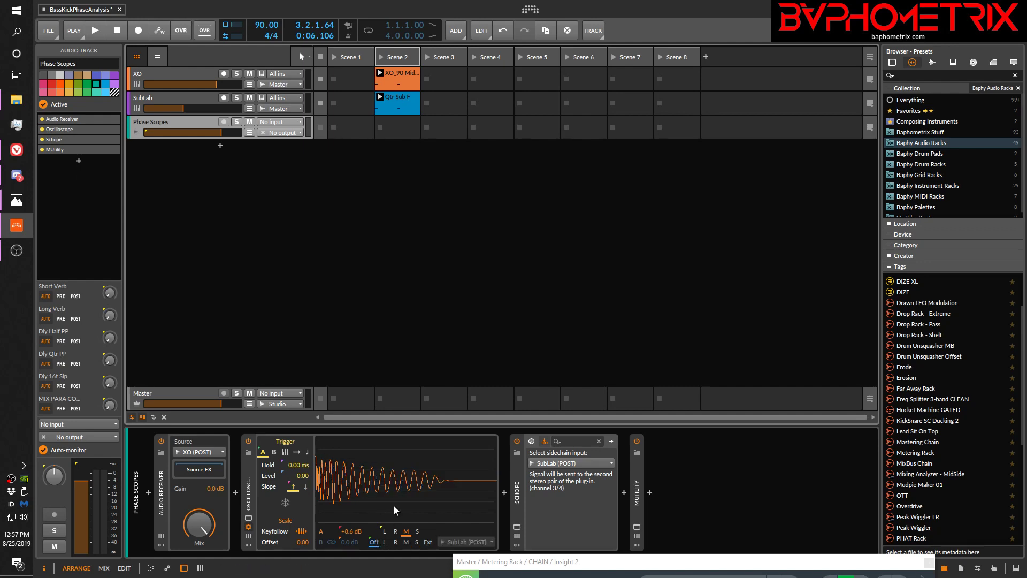
{"action": "key", "text": "space"}
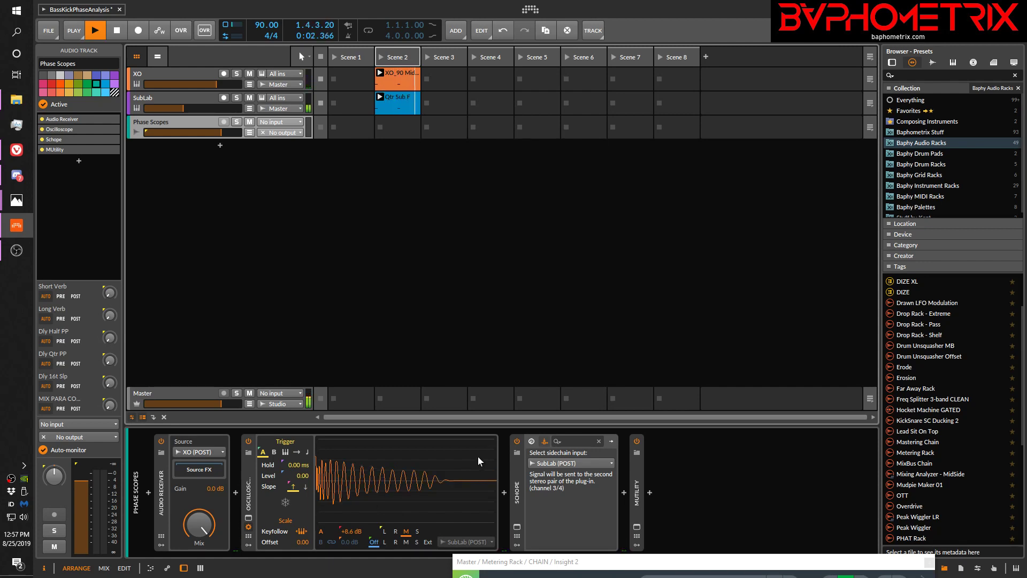
{"action": "key", "text": "space"}
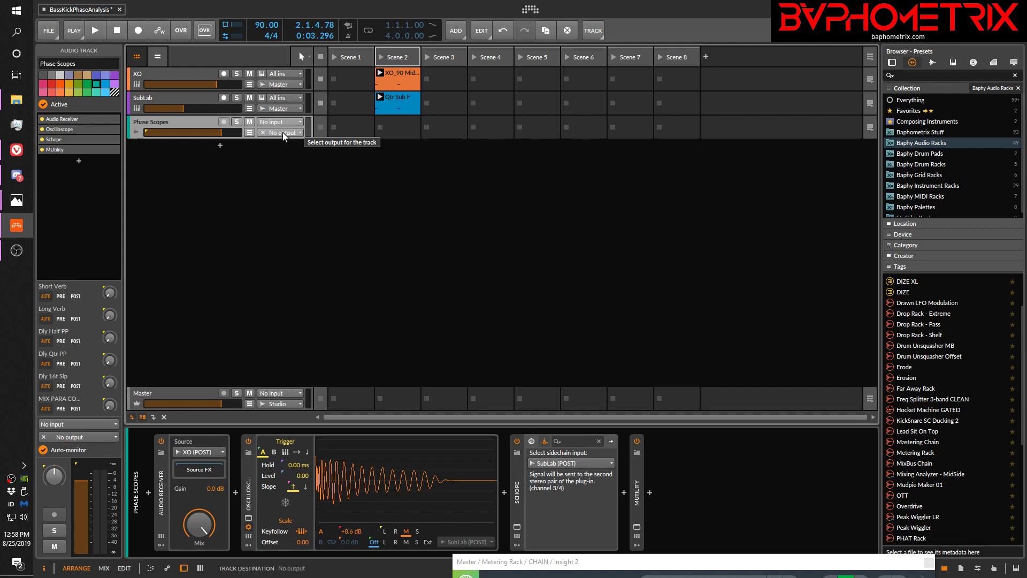
Open the MUtility plug-in on the Phase Scopes track to inspect its Volume setting, and close it
{"action": "left_click", "coordinate": [637, 527]}
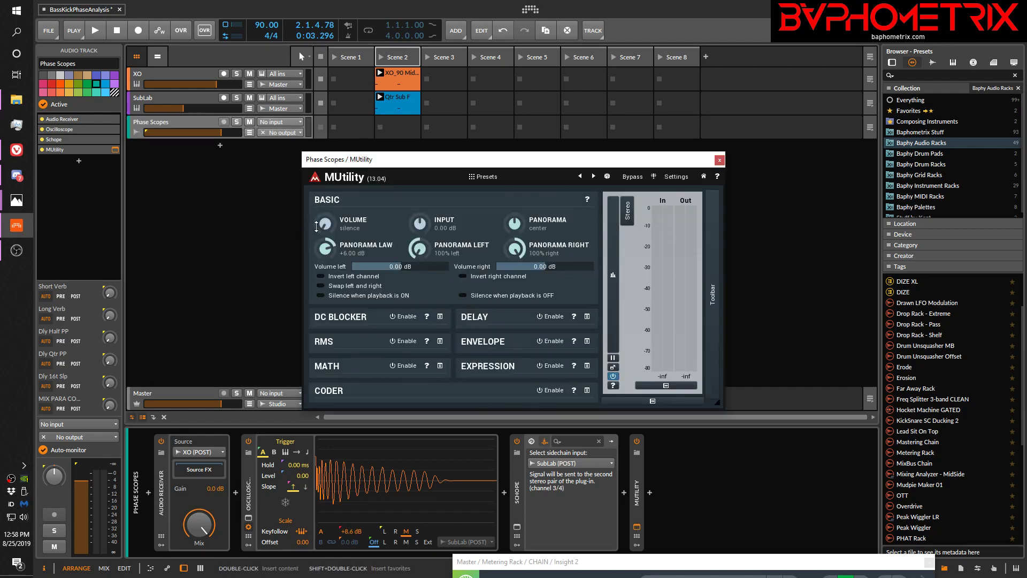
{"action": "mouse_move", "coordinate": [327, 225]}
{"action": "left_mouse_down"}
{"action": "mouse_move", "coordinate": [327, 193]}
{"action": "mouse_move", "coordinate": [327, 225]}
{"action": "left_mouse_up"}
{"action": "left_click", "coordinate": [720, 159]}
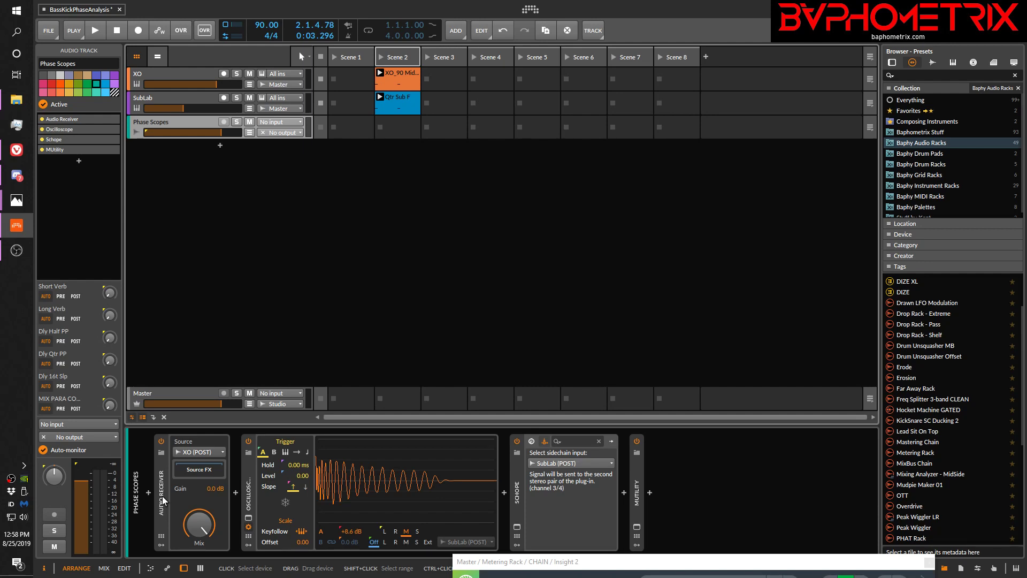
Set the Audio Receiver's source on the Phase Scopes track to XO (POST)
{"action": "left_click", "coordinate": [220, 451]}
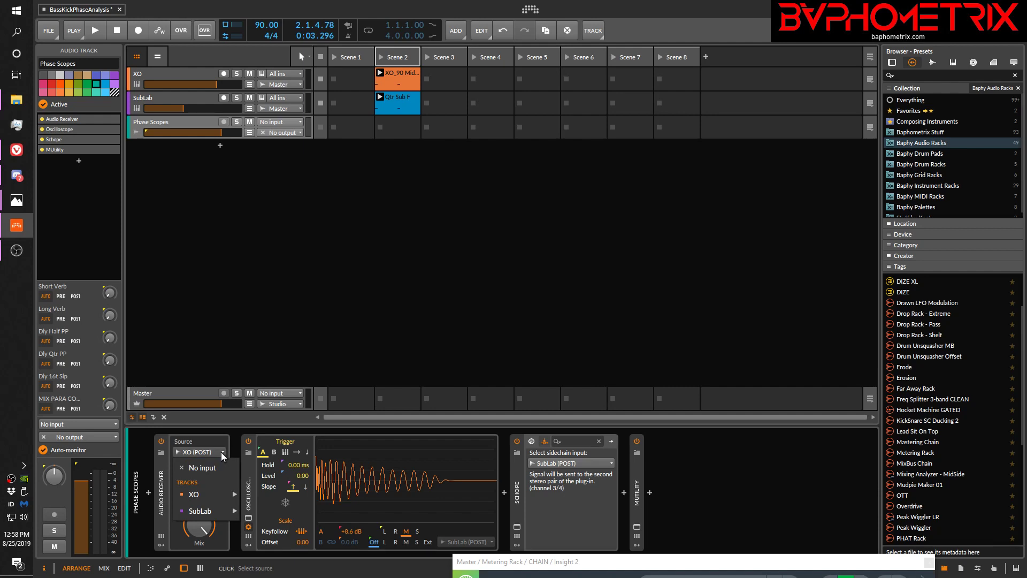
{"action": "mouse_move", "coordinate": [210, 493]}
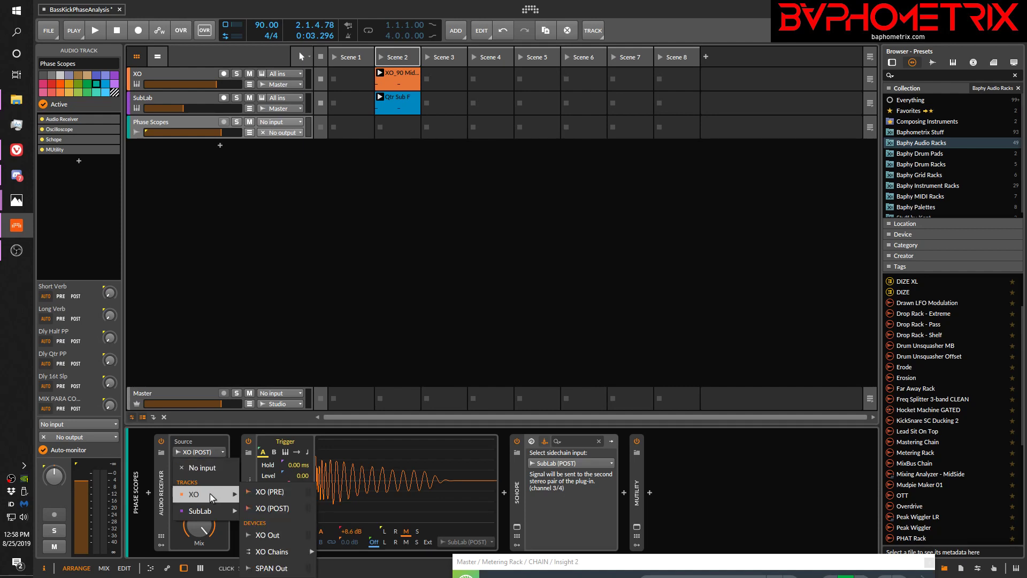
{"action": "left_click", "coordinate": [268, 508]}
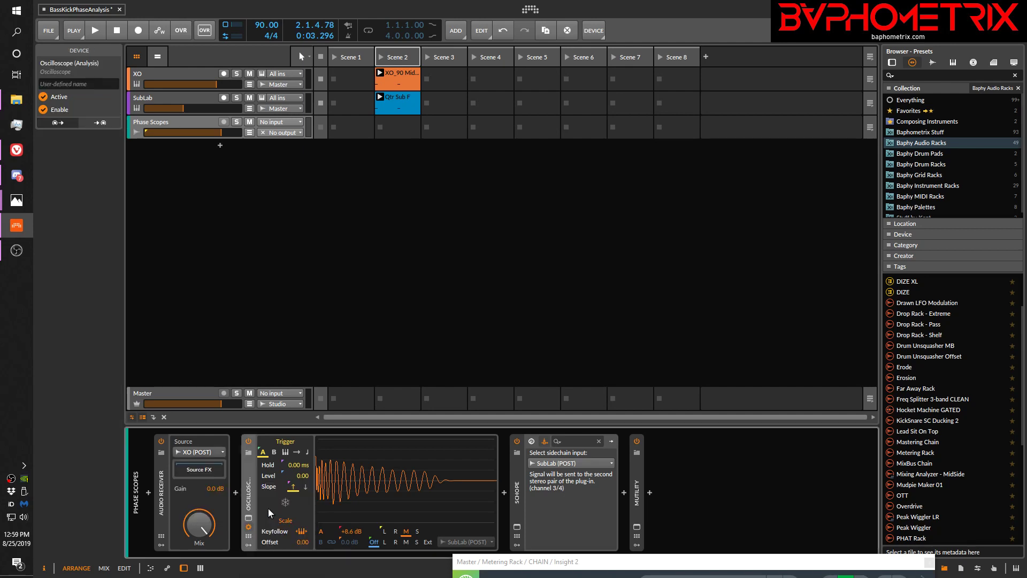
Open the XO plug-in on the XO track, look at its Space and Edit views, and close it
{"action": "left_click", "coordinate": [180, 71]}
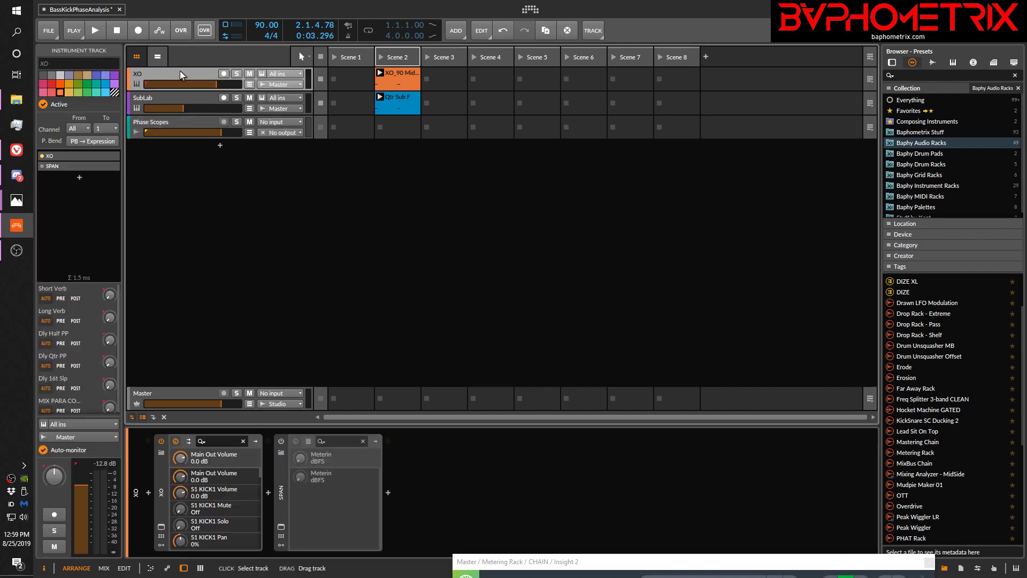
{"action": "left_click", "coordinate": [161, 525]}
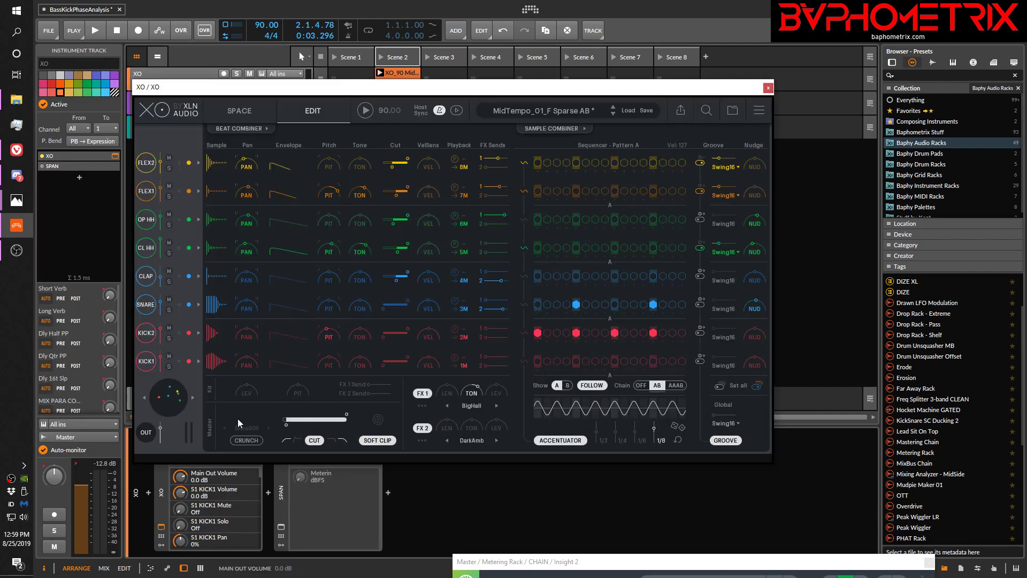
{"action": "left_click", "coordinate": [257, 109]}
{"action": "left_click", "coordinate": [308, 110]}
{"action": "left_click", "coordinate": [768, 88]}
Show the Phase Scopes track's devices and play the clips to capture the kick waveform in the Oscilloscope
{"action": "left_click", "coordinate": [162, 120]}
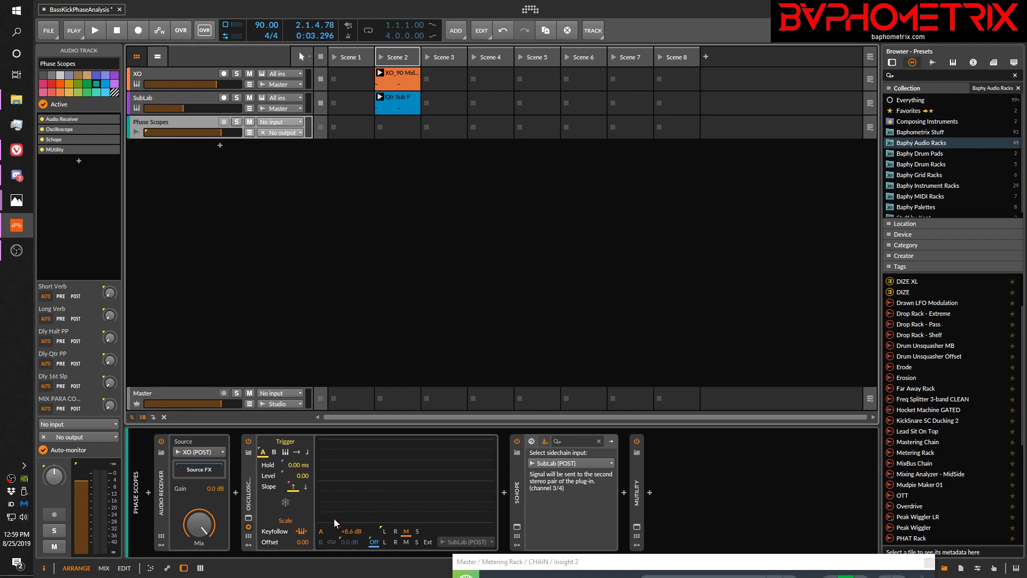
{"action": "key", "text": "space"}
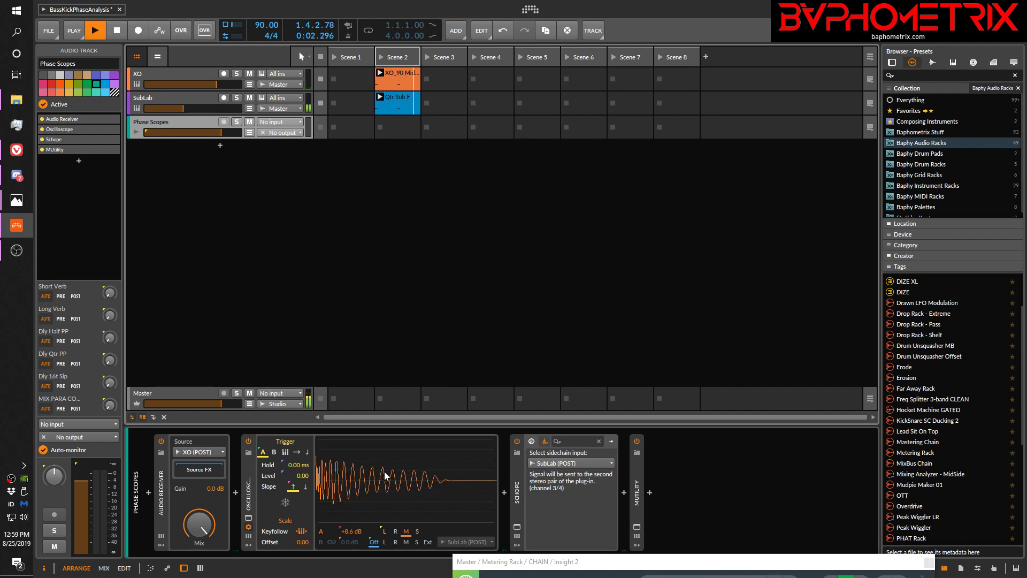
{"action": "key", "text": "space"}
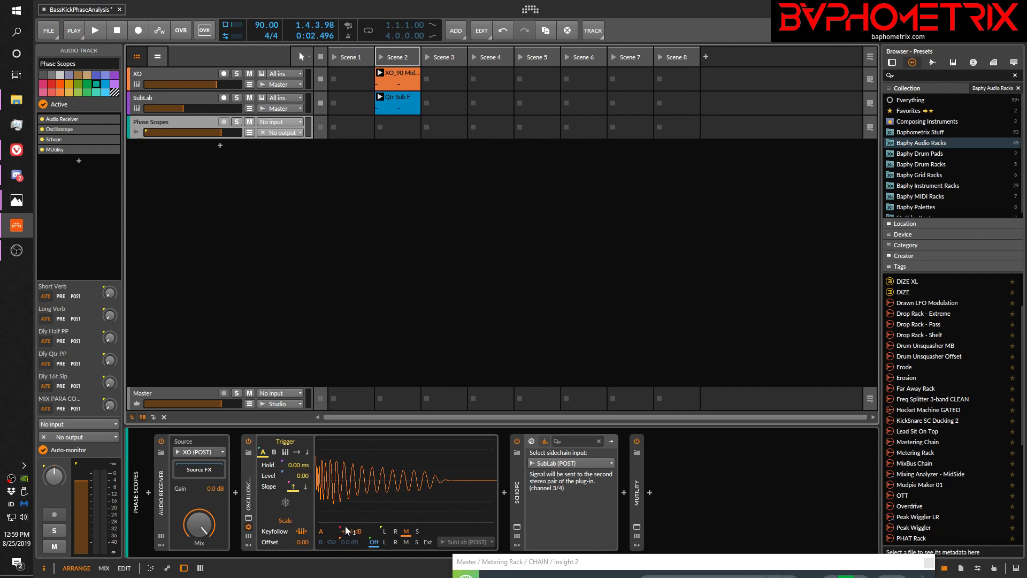
{"action": "left_click", "coordinate": [416, 541]}
{"action": "key", "text": "space"}
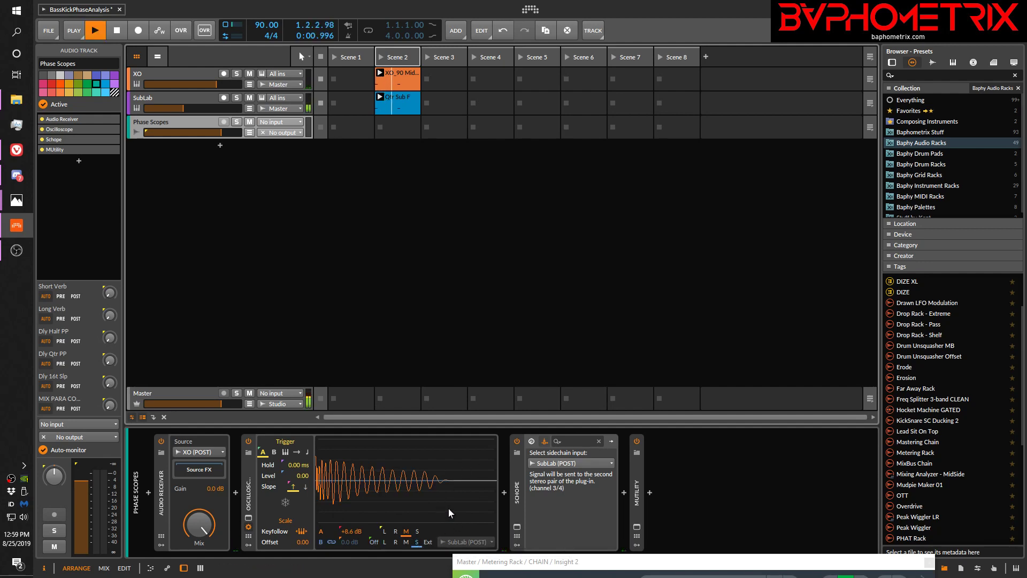
{"action": "key", "text": "space"}
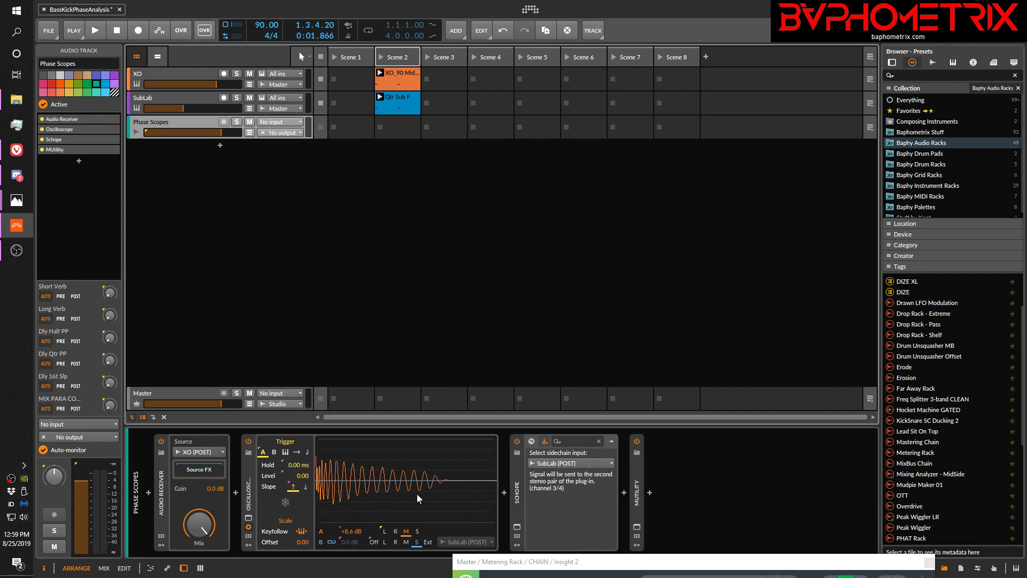
Compare the Left signal on channel A with the Right on channel B during playback, and restore channel A to Mid and channel B to Off
{"action": "left_click", "coordinate": [384, 529]}
{"action": "left_click", "coordinate": [395, 541]}
{"action": "key", "text": "space"}
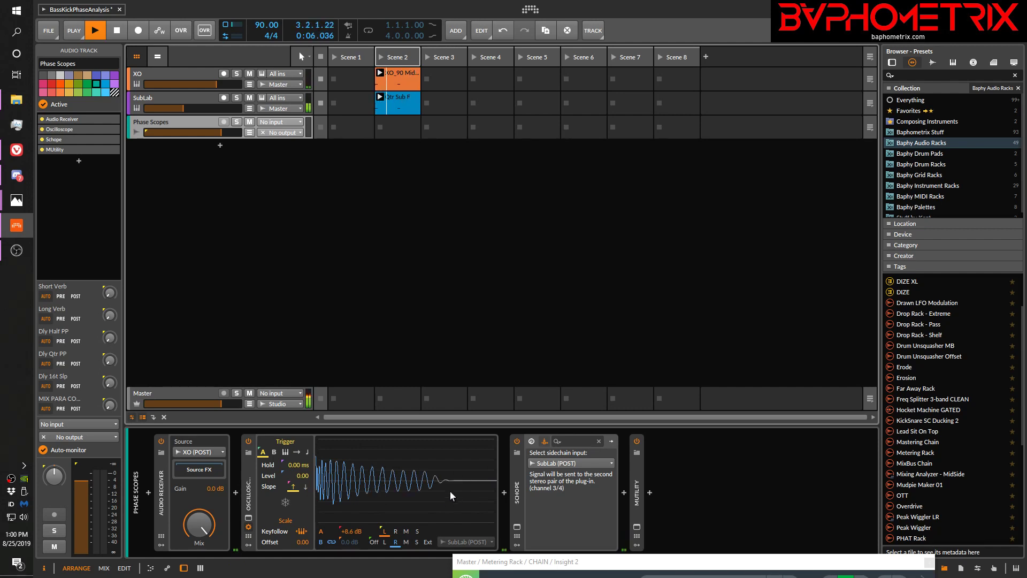
{"action": "left_click", "coordinate": [374, 541]}
{"action": "key", "text": "space"}
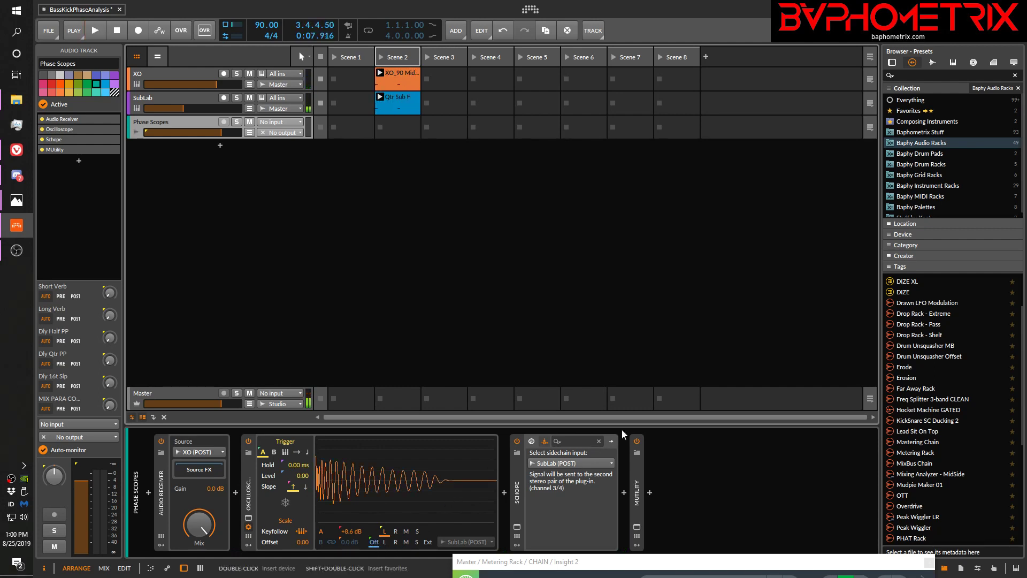
{"action": "left_click", "coordinate": [407, 531]}
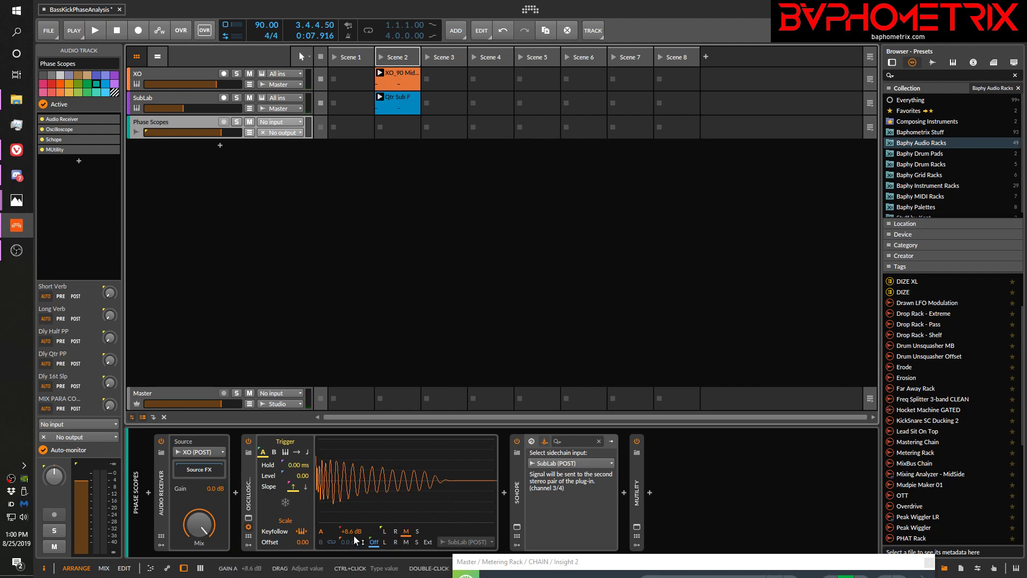
{"action": "left_click", "coordinate": [428, 542]}
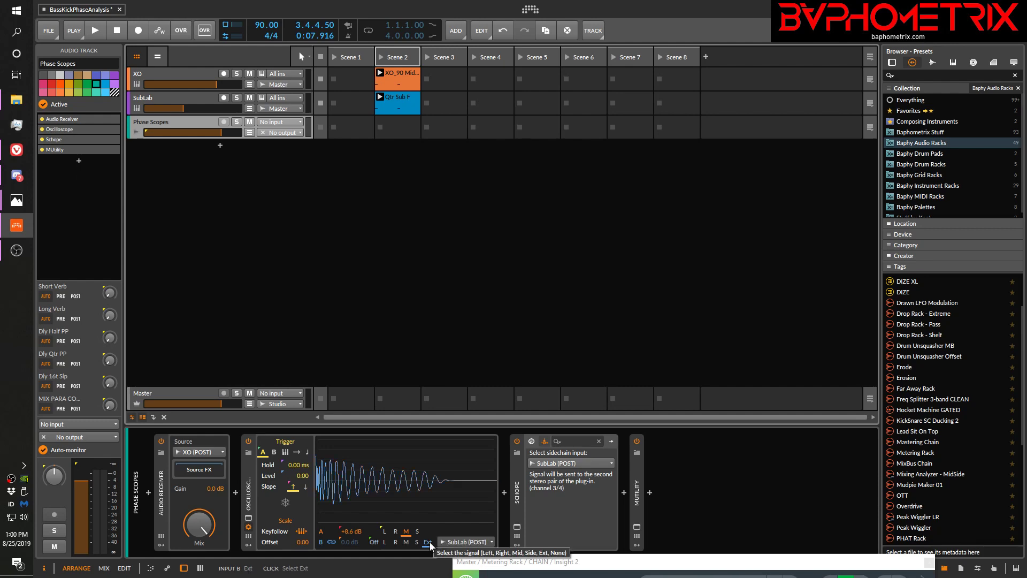
{"action": "left_click", "coordinate": [483, 541]}
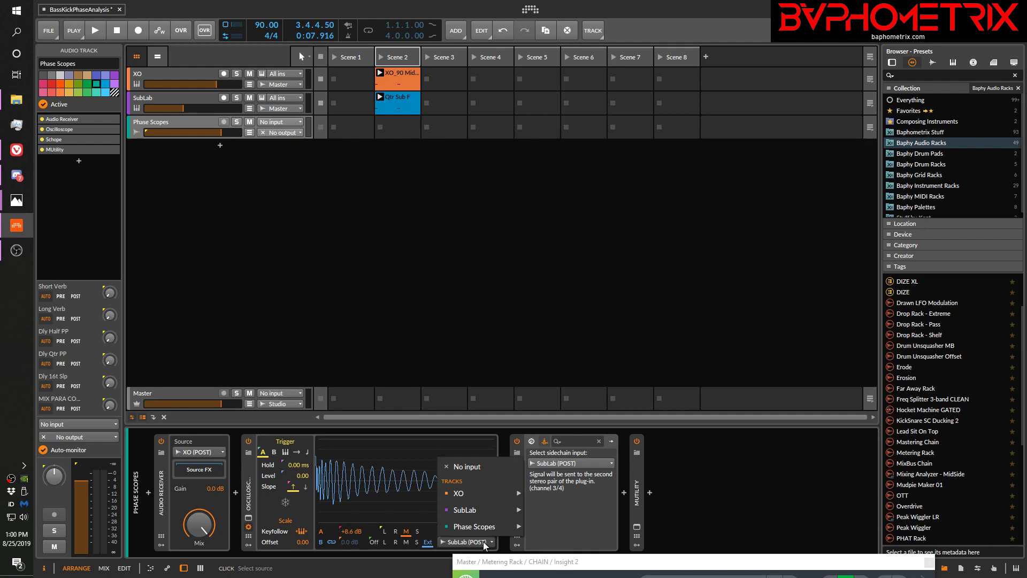
{"action": "mouse_move", "coordinate": [483, 510]}
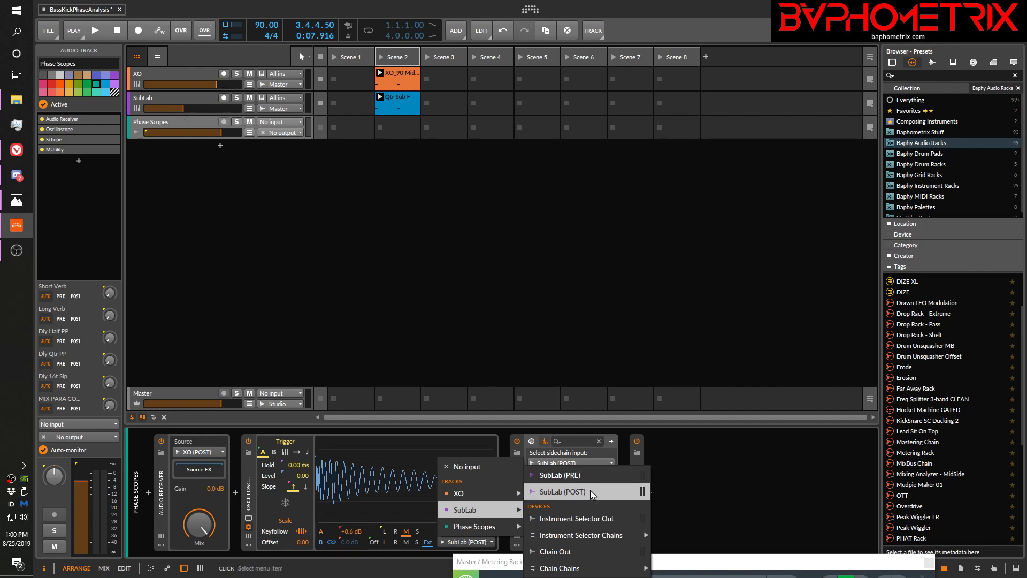
{"action": "left_click", "coordinate": [619, 496]}
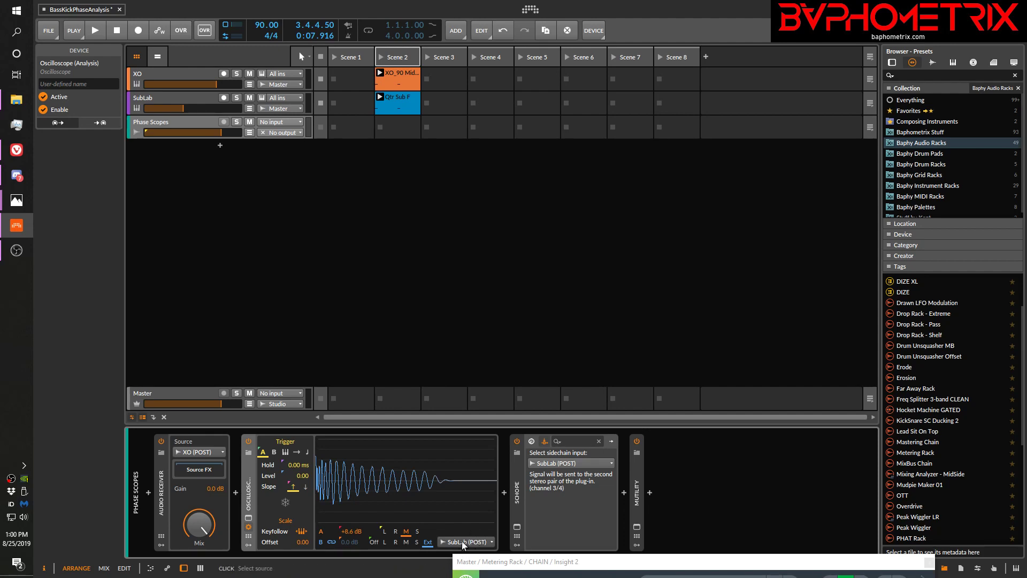
{"action": "key", "text": "space"}
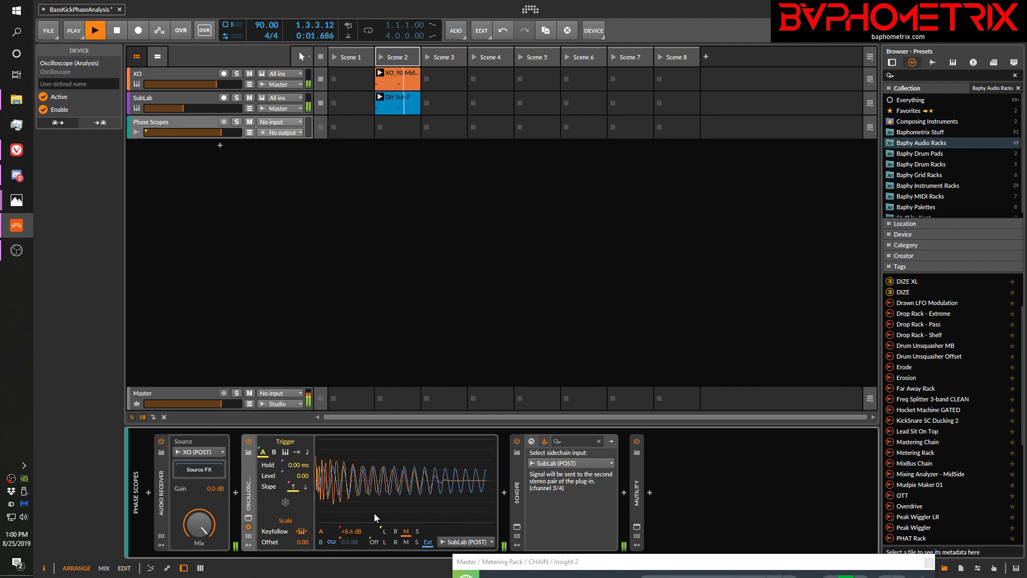
{"action": "key", "text": "space"}
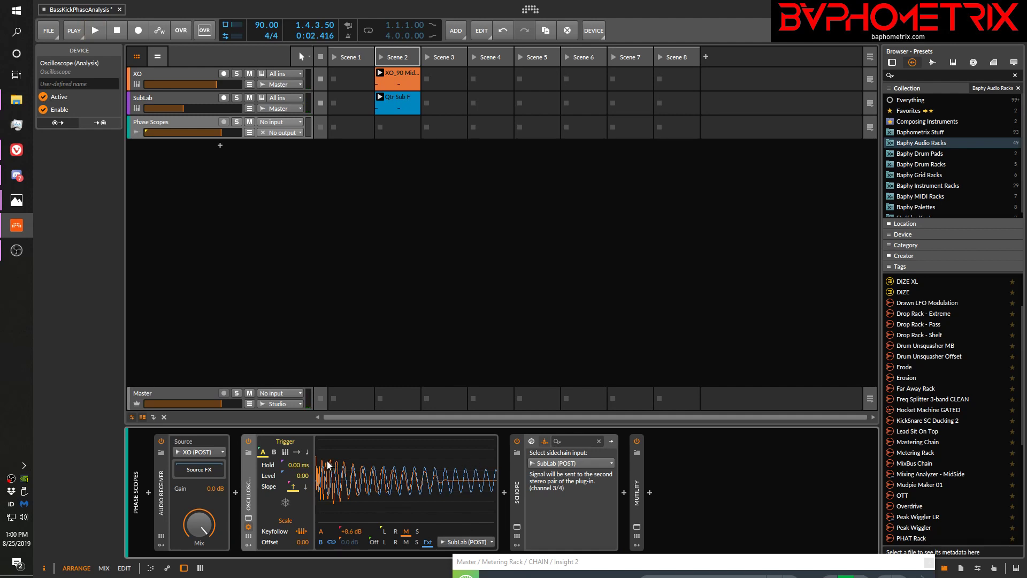
{"action": "double_click", "coordinate": [351, 531]}
{"action": "key", "text": "space"}
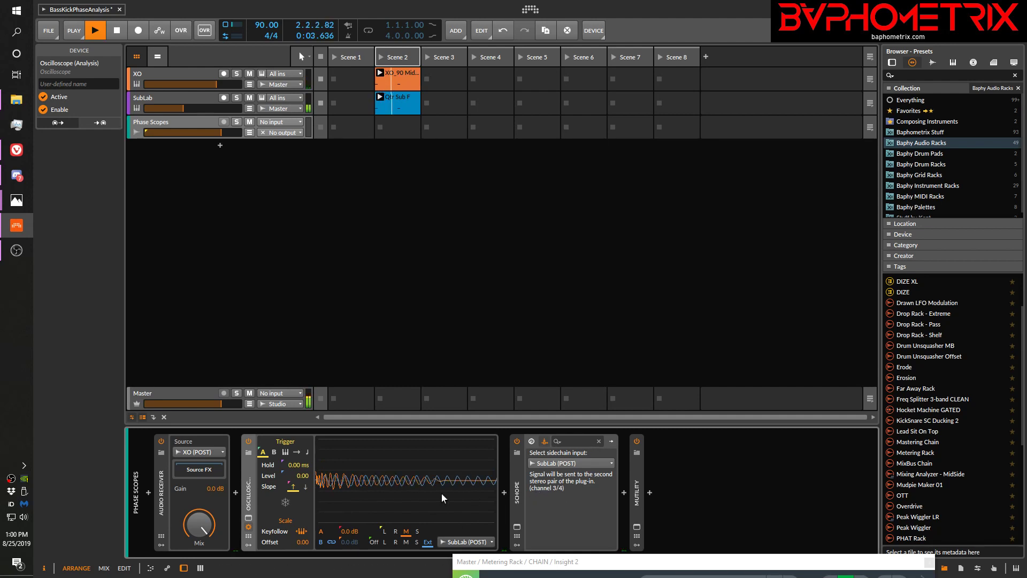
{"action": "key", "text": "space"}
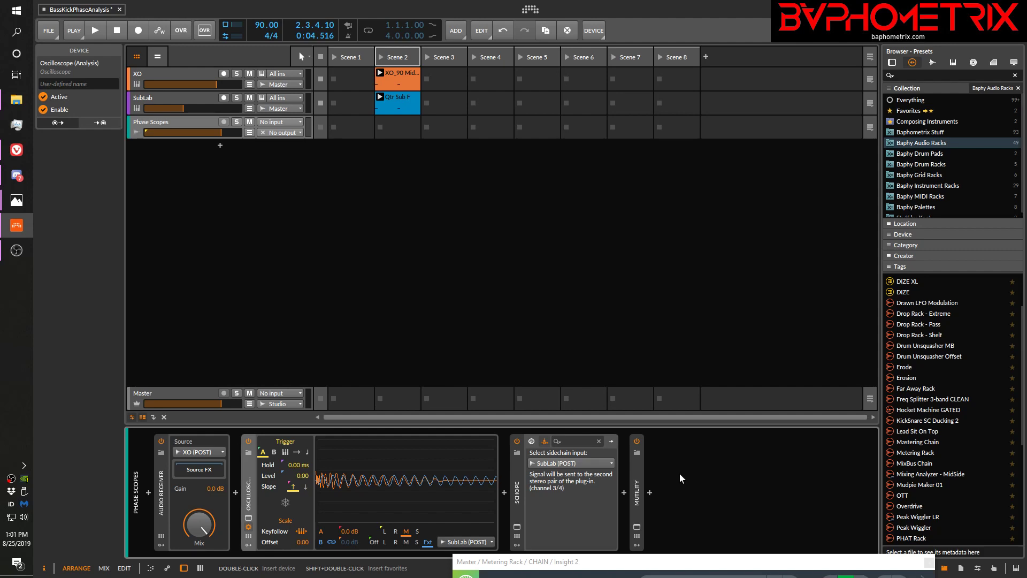
Open the Schope plug-in window on the Phase Scopes track and move it clear of the device chain
{"action": "left_click", "coordinate": [517, 529]}
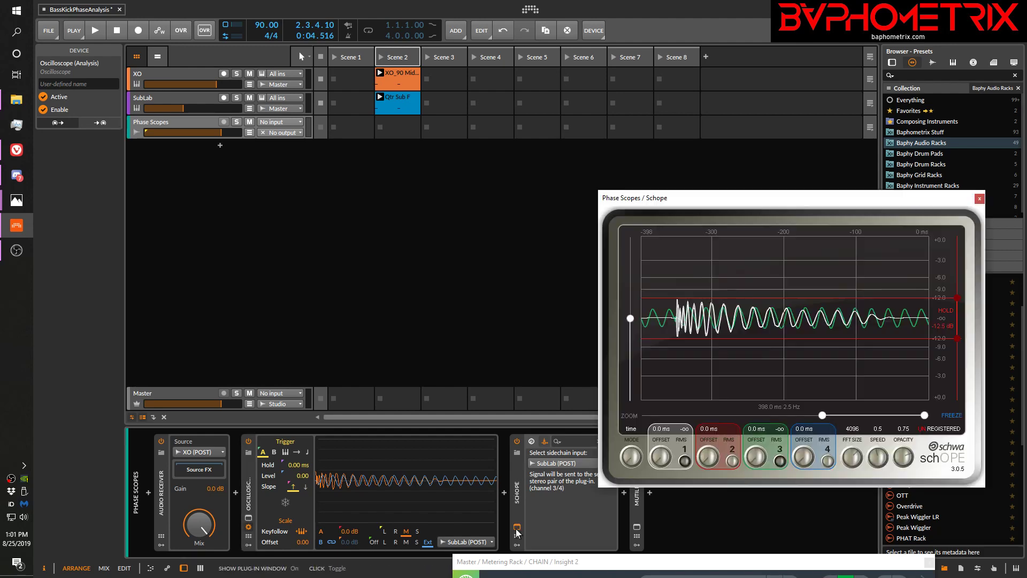
{"action": "left_click_drag", "start_coordinate": [778, 197], "coordinate": [727, 117]}
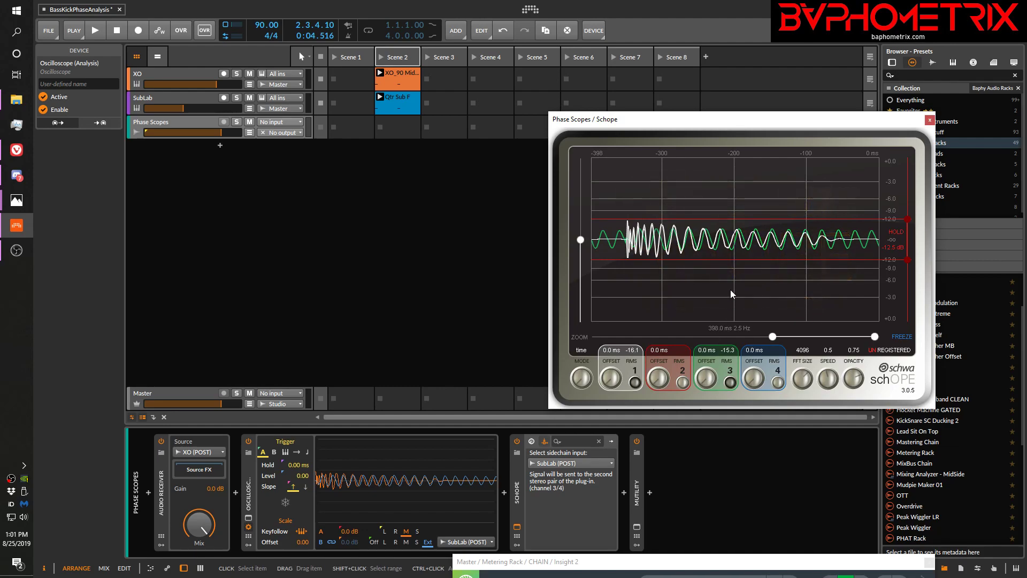
Switch to the web browser and review the schOPE product page on the Stillwell Audio site, including its download and licence section
{"action": "left_click", "coordinate": [15, 152]}
{"action": "left_click", "coordinate": [576, 43]}
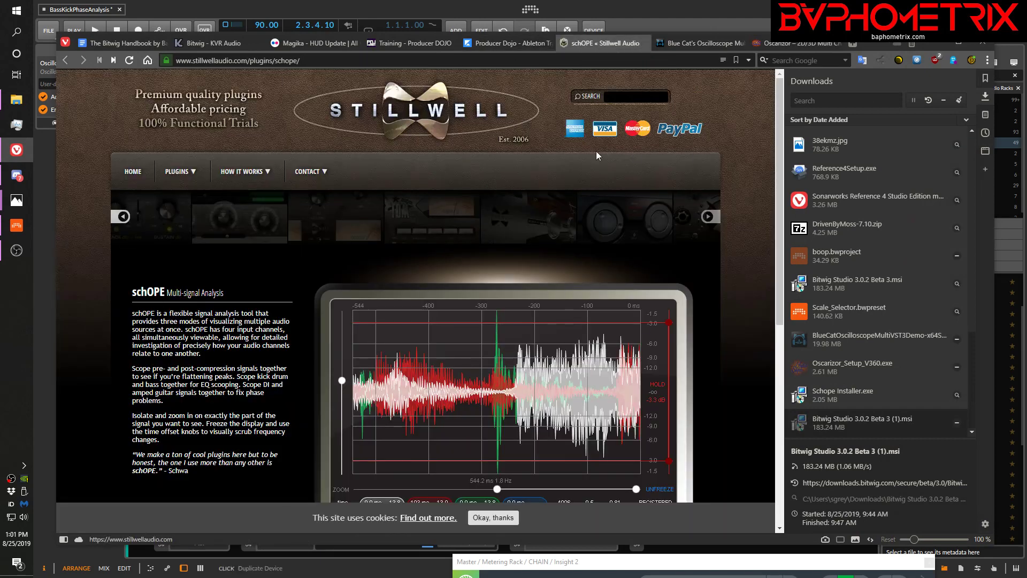
{"action": "scroll", "coordinate": [755, 254], "scroll_direction": "down", "scroll_amount": 5}
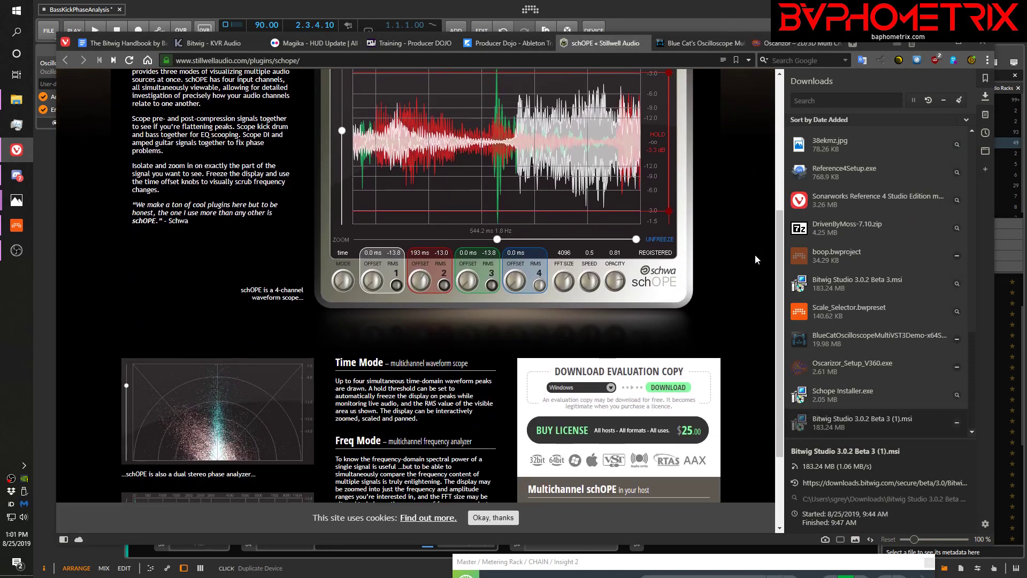
{"action": "scroll", "coordinate": [755, 254], "scroll_direction": "down", "scroll_amount": 1}
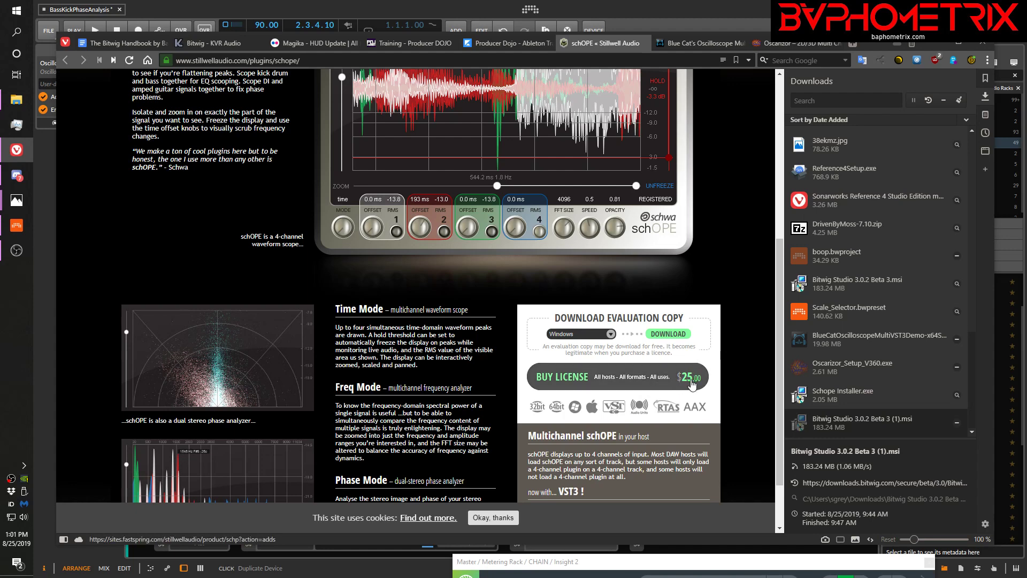
{"action": "scroll", "coordinate": [573, 263], "scroll_direction": "up", "scroll_amount": 5}
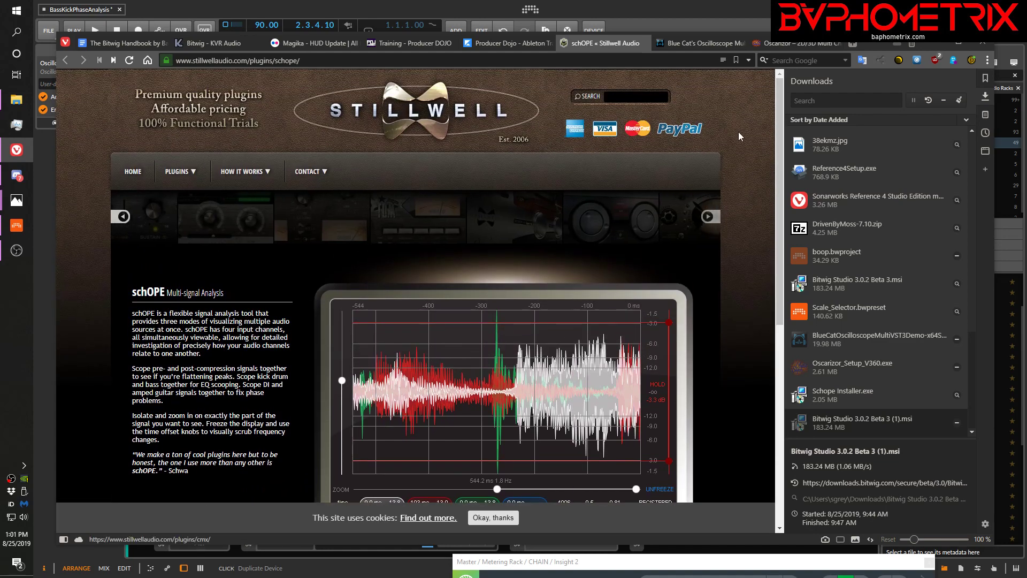
Review the Blue Cat's Oscilloscope Multi and Oscarizor product pages as alternative multi-track scopes, and return to the schOPE page
{"action": "left_click", "coordinate": [711, 41]}
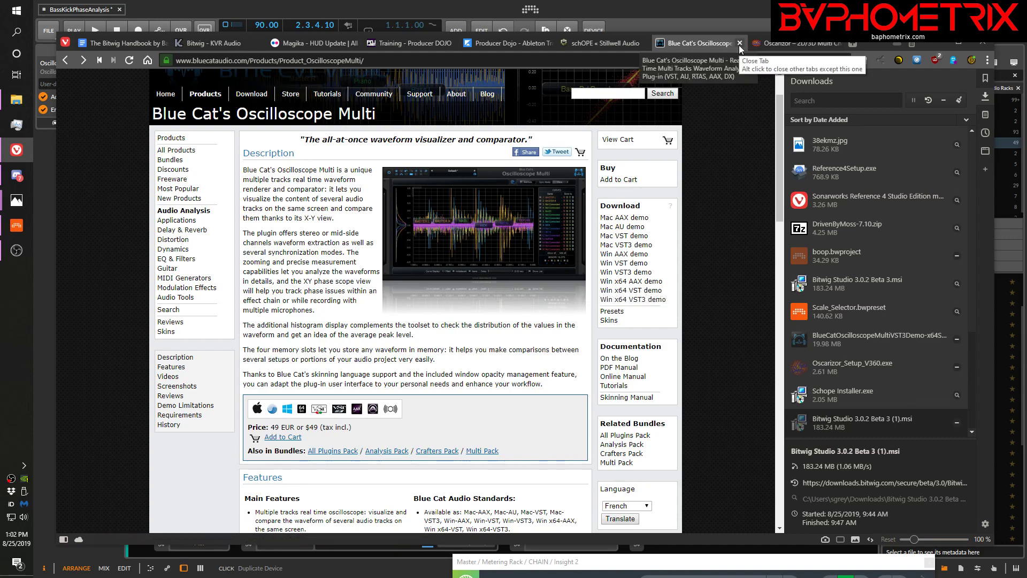
{"action": "left_click", "coordinate": [779, 43]}
{"action": "scroll", "coordinate": [429, 326], "scroll_direction": "down", "scroll_amount": 12}
{"action": "scroll", "coordinate": [431, 327], "scroll_direction": "down", "scroll_amount": 20}
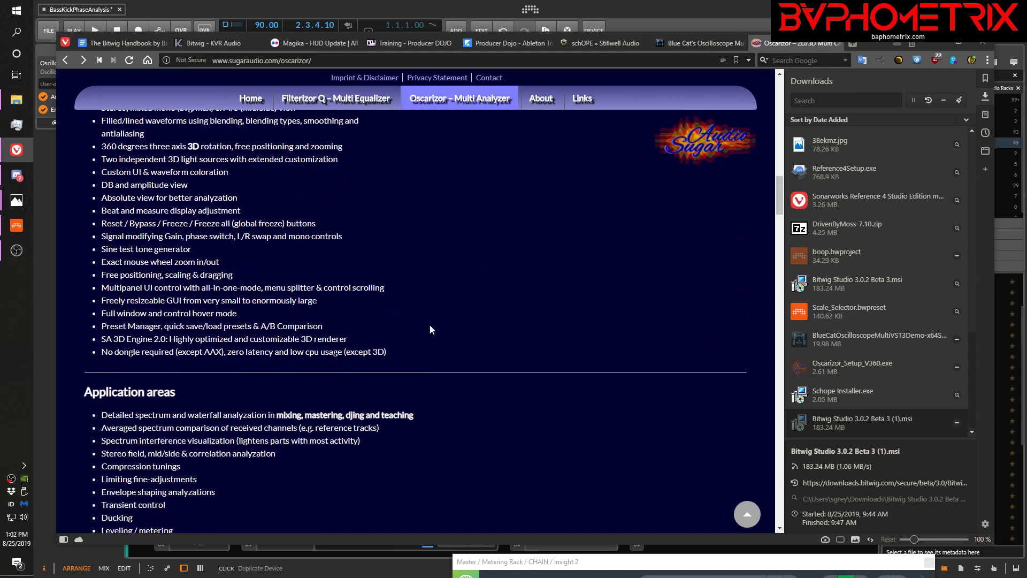
{"action": "scroll", "coordinate": [429, 324], "scroll_direction": "down", "scroll_amount": 20}
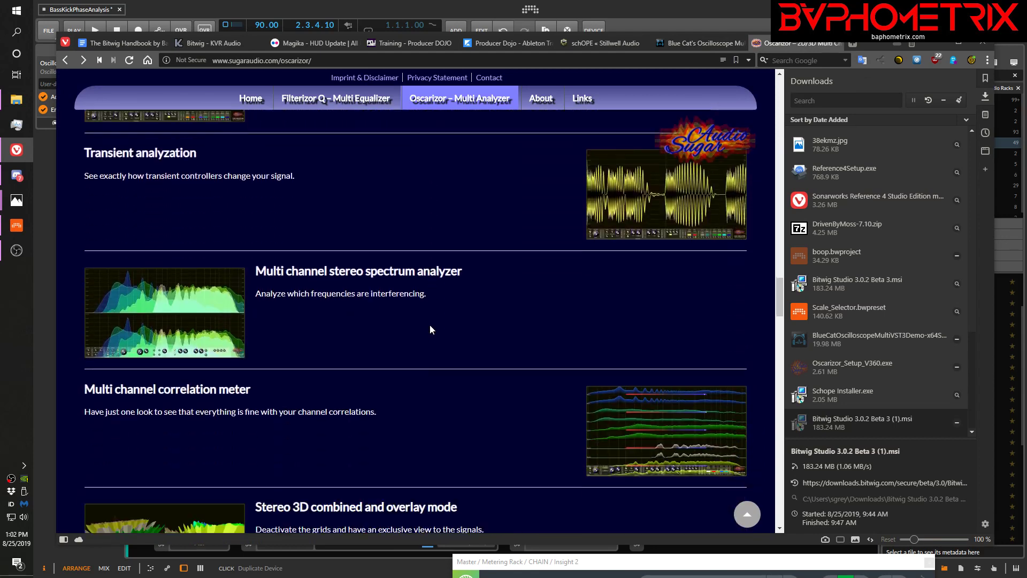
{"action": "scroll", "coordinate": [430, 329], "scroll_direction": "down", "scroll_amount": 12}
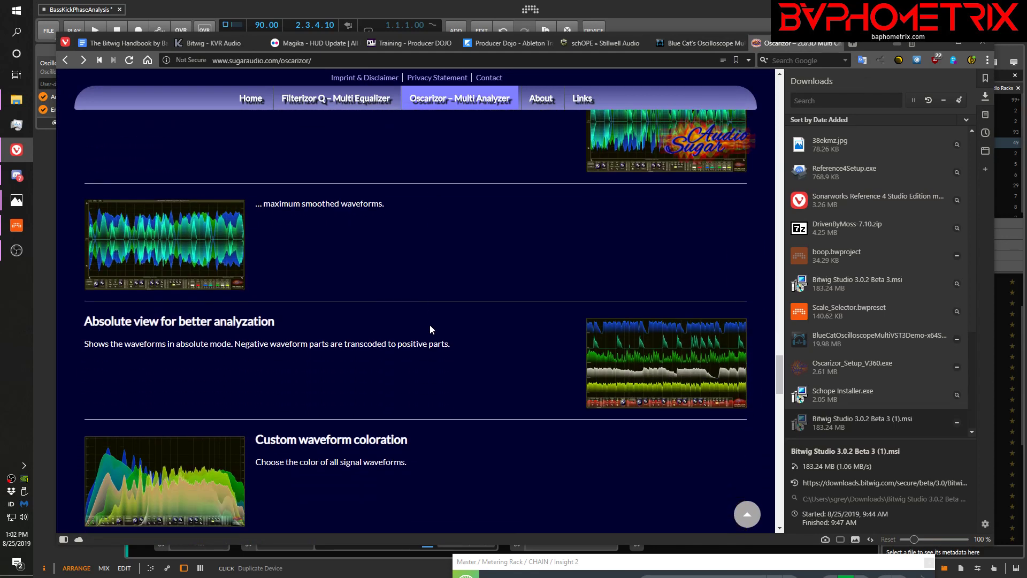
{"action": "scroll", "coordinate": [430, 328], "scroll_direction": "down", "scroll_amount": 6}
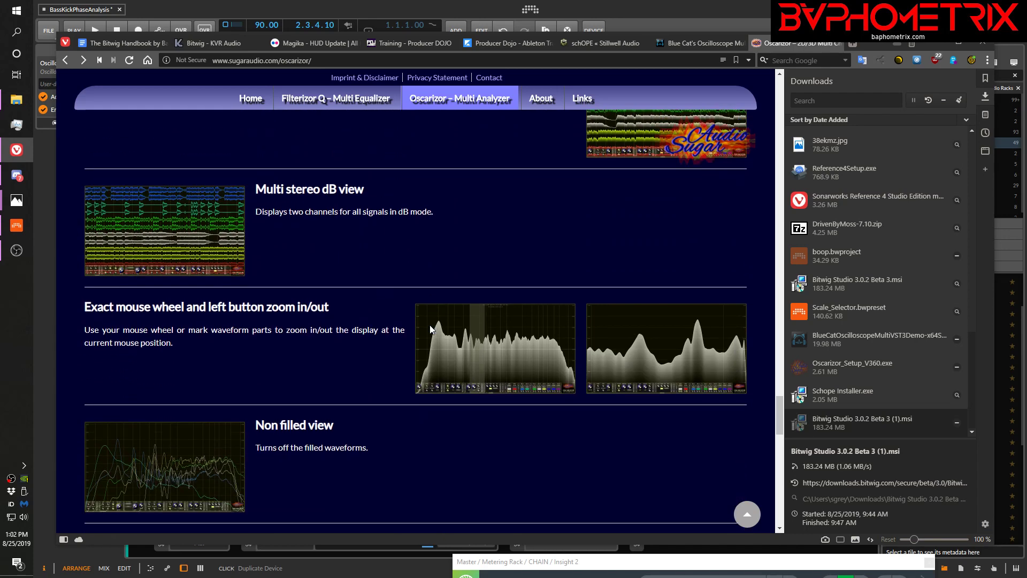
{"action": "scroll", "coordinate": [430, 327], "scroll_direction": "up", "scroll_amount": 5}
{"action": "scroll", "coordinate": [431, 330], "scroll_direction": "up", "scroll_amount": 8}
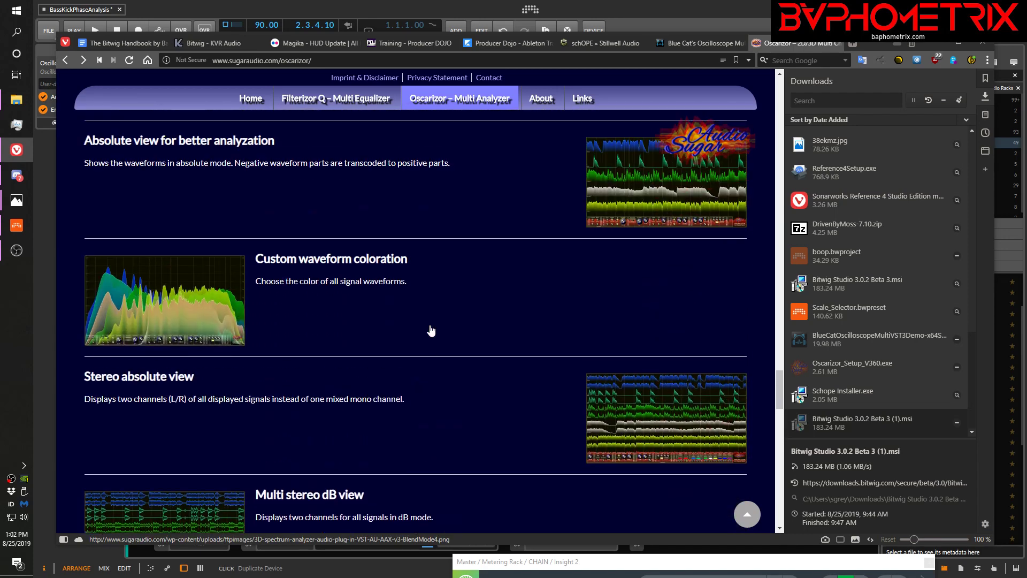
{"action": "left_click", "coordinate": [621, 41]}
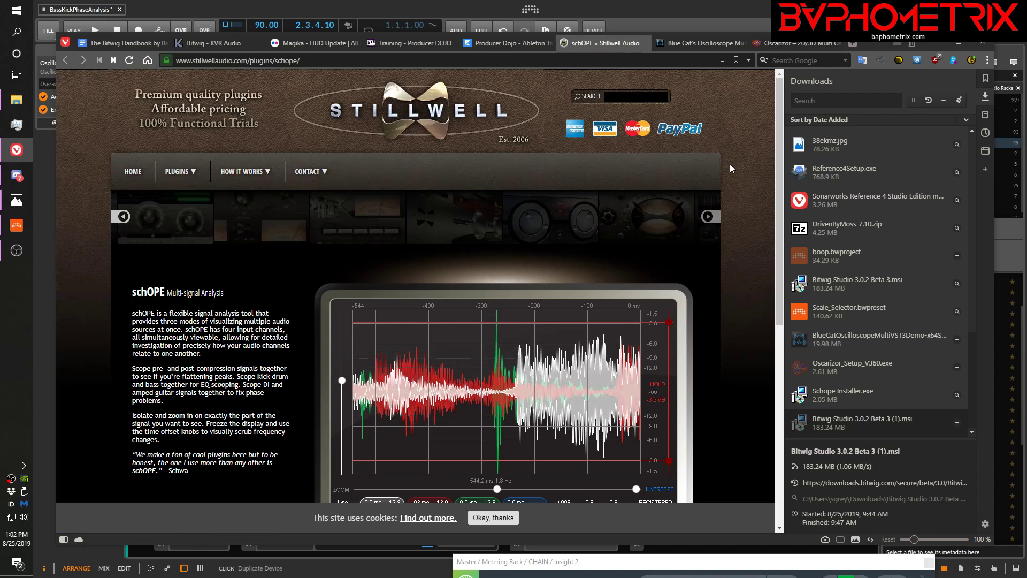
Review the schOPE page's mode descriptions and download section, and return to Bitwig Studio with the browser hidden
{"action": "scroll", "coordinate": [730, 164], "scroll_direction": "down", "scroll_amount": 7}
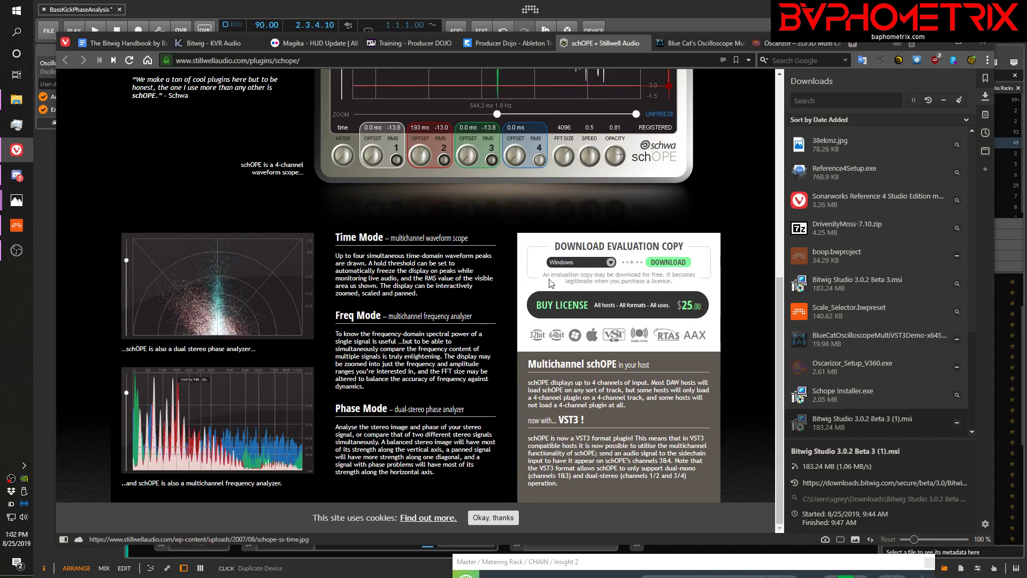
{"action": "scroll", "coordinate": [735, 290], "scroll_direction": "up", "scroll_amount": 7}
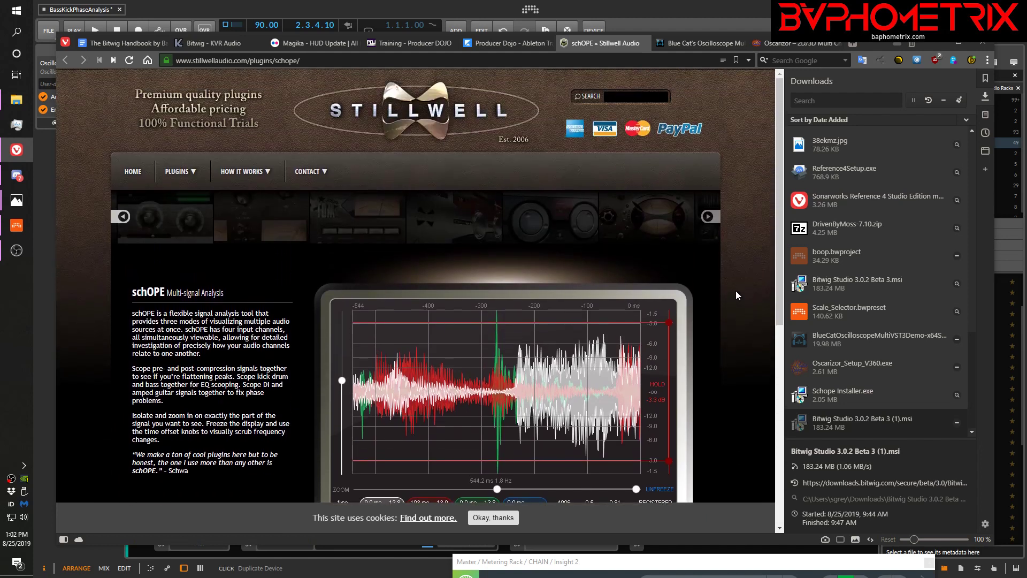
{"action": "left_click", "coordinate": [925, 41]}
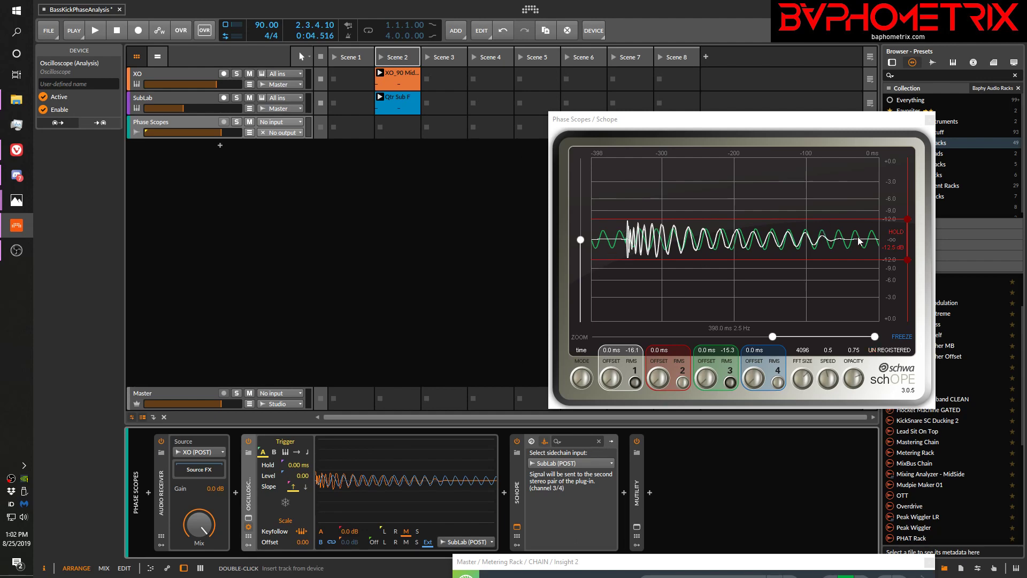
Play the Scene 2 clips and stop playback to compare the kick and sub-bass waveforms in the Schope window
{"action": "key", "text": "space"}
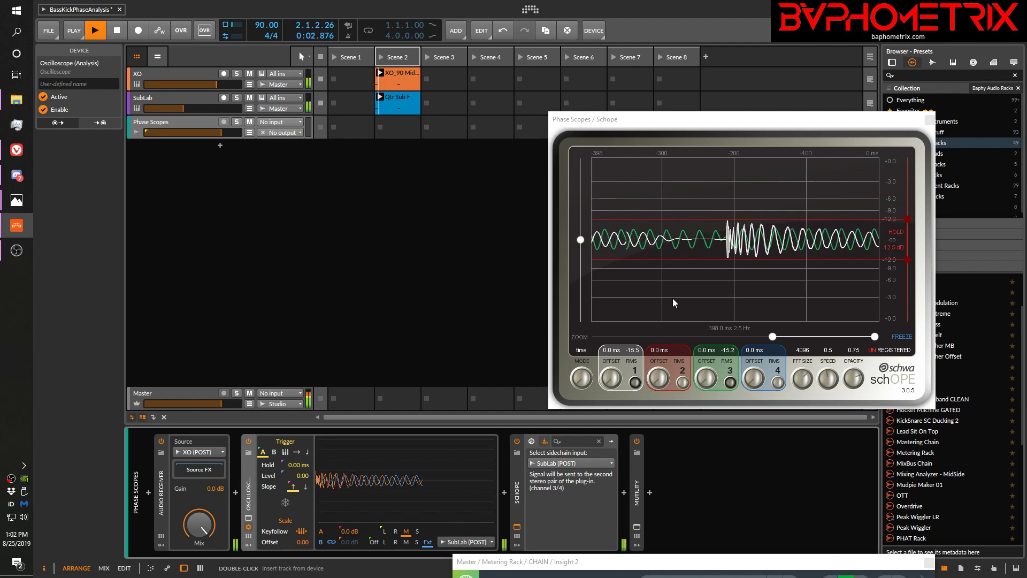
{"action": "key", "text": "space"}
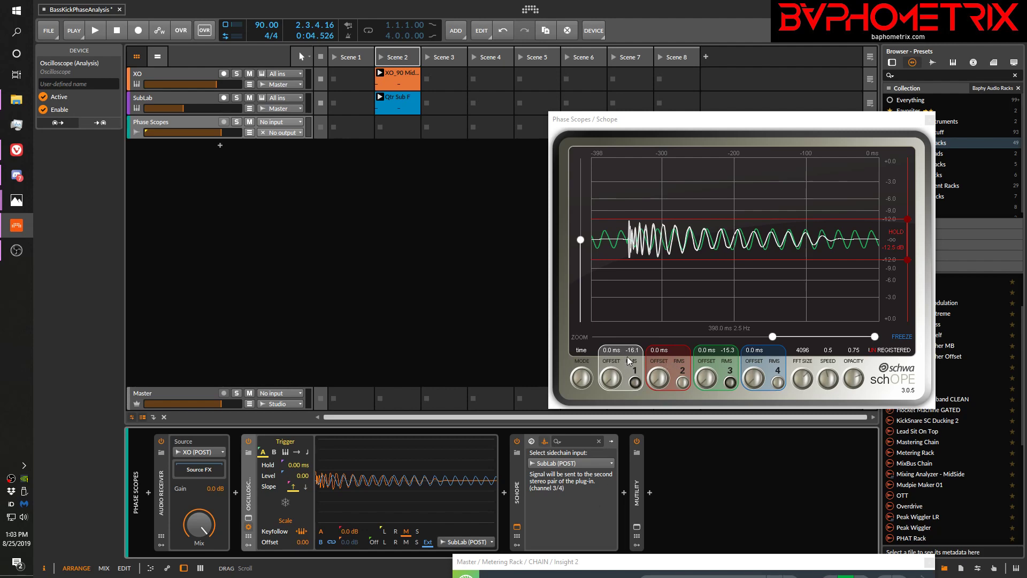
{"action": "left_click", "coordinate": [684, 384]}
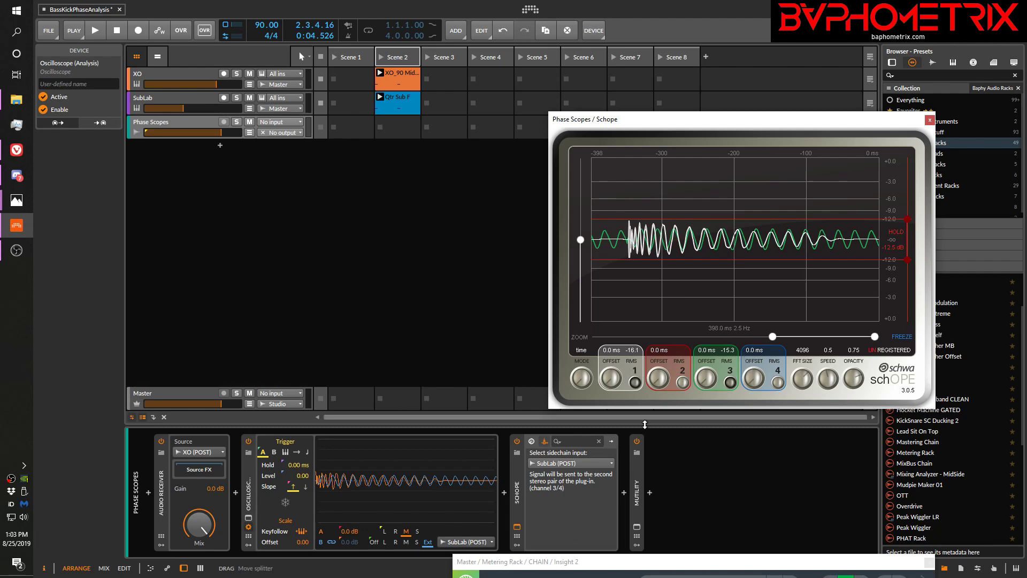
{"action": "left_click", "coordinate": [544, 445]}
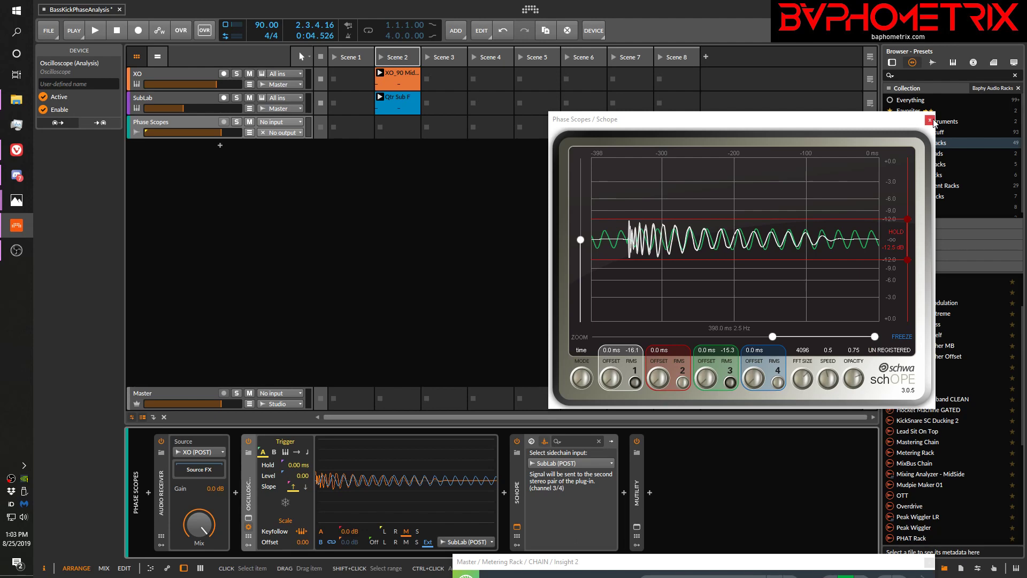
Replace the Schope window with the Oscilloscope's enlarged display, move it nearer the clips, and play them to draw both waveforms
{"action": "left_click", "coordinate": [929, 119]}
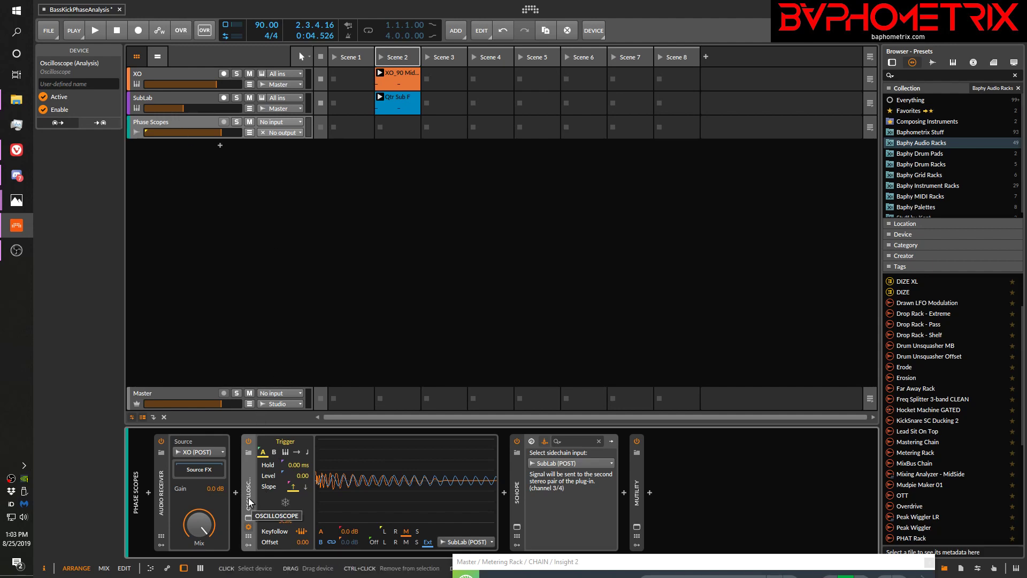
{"action": "left_click", "coordinate": [249, 517]}
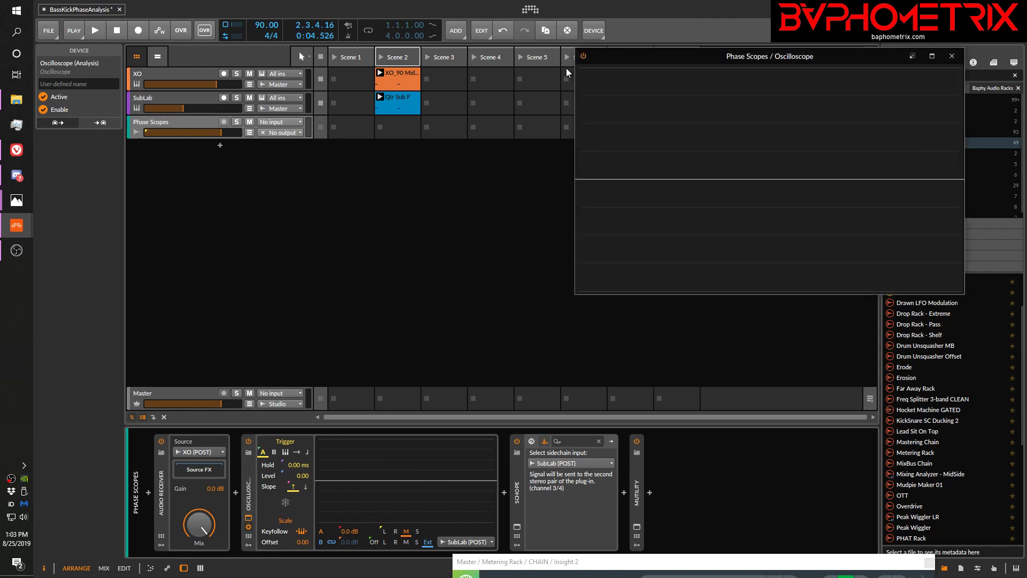
{"action": "left_click_drag", "start_coordinate": [637, 57], "coordinate": [572, 108]}
{"action": "key", "text": "space"}
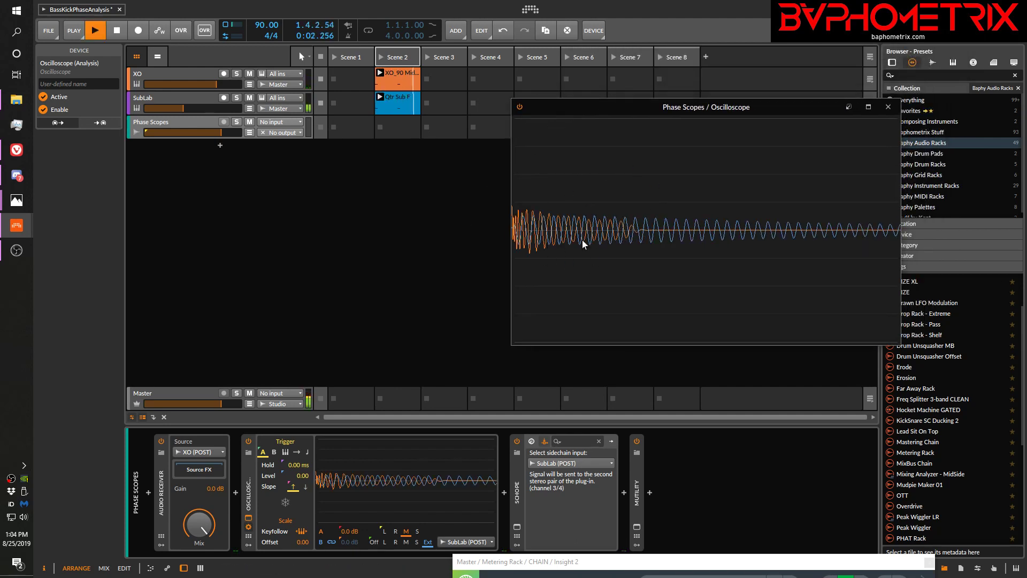
{"action": "key", "text": "space"}
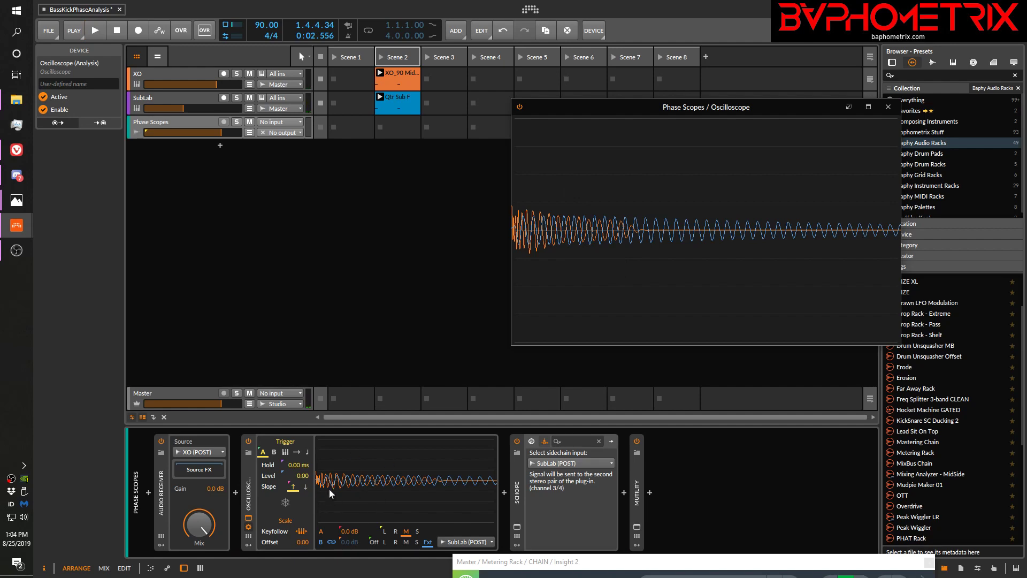
Show the SubLab track's devices and play the clips repeatedly to compare the SubLab X-Sub Rand layer's phase against the kick
{"action": "left_click", "coordinate": [196, 101]}
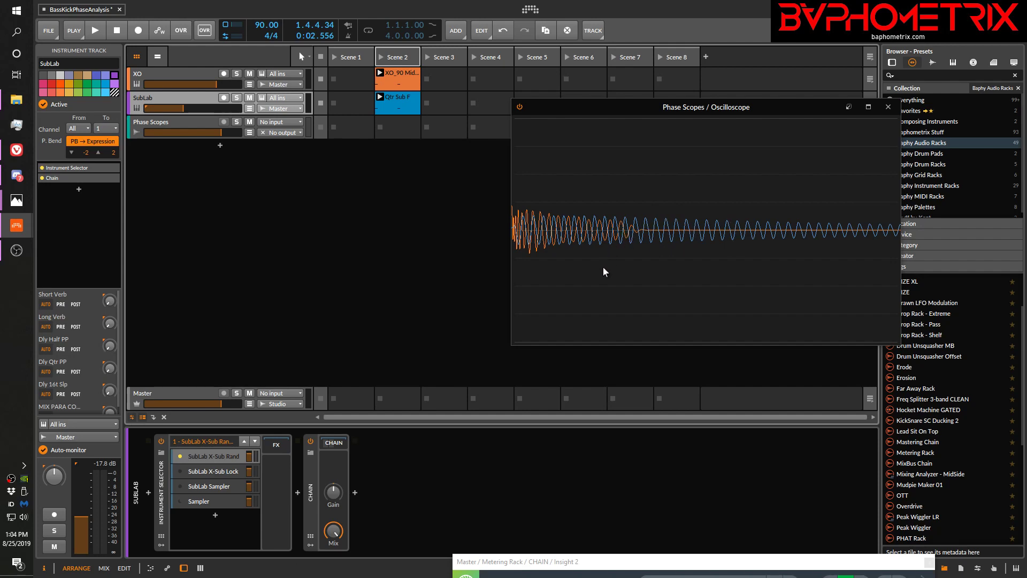
{"action": "key", "text": "space"}
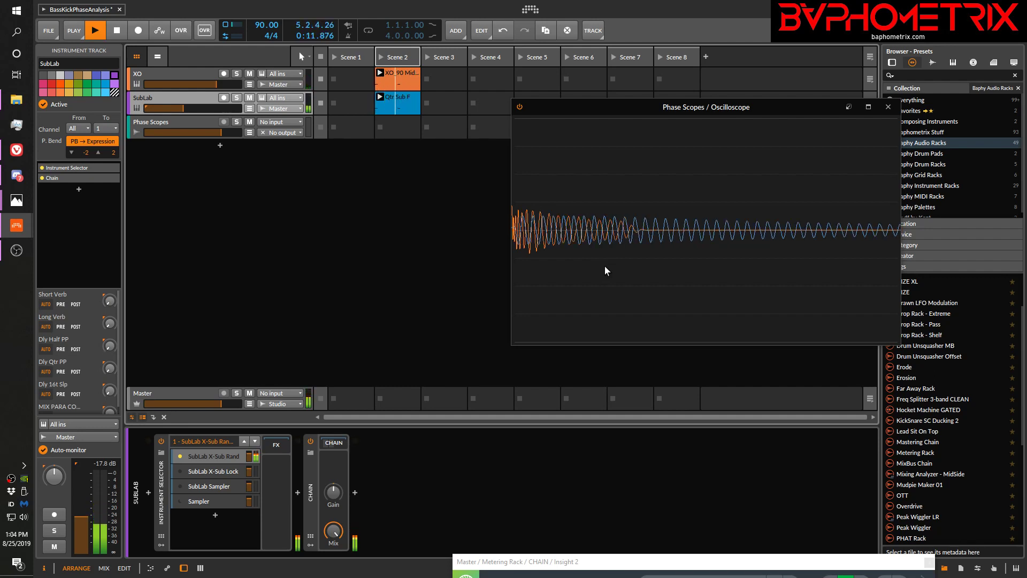
{"action": "key", "text": "space"}
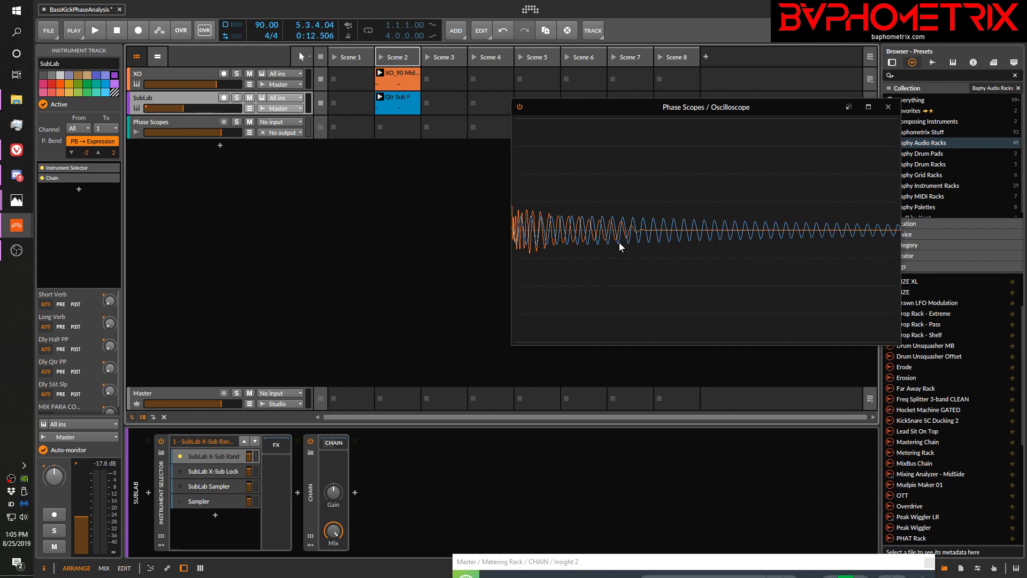
{"action": "key", "text": "space"}
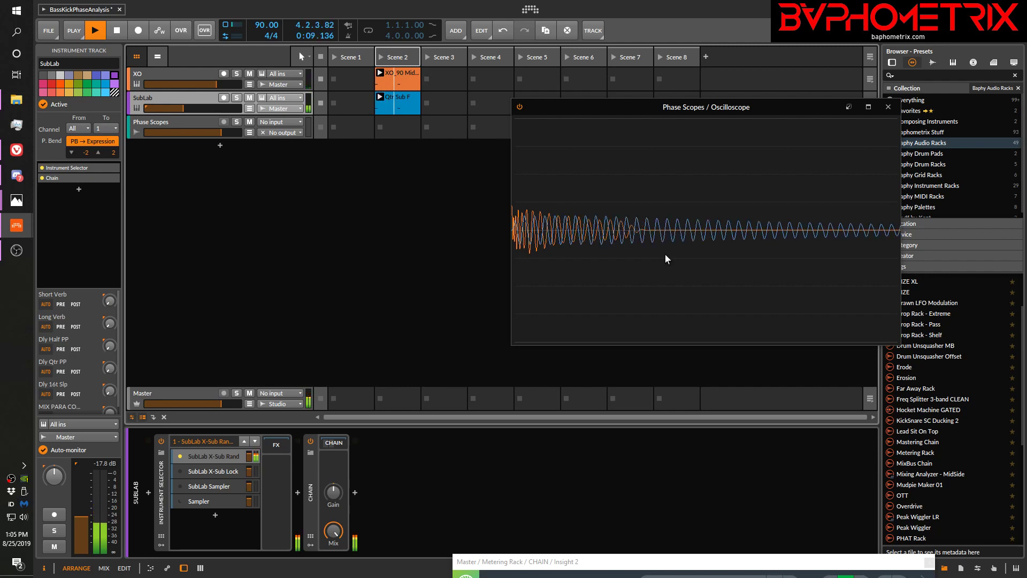
{"action": "key", "text": "space"}
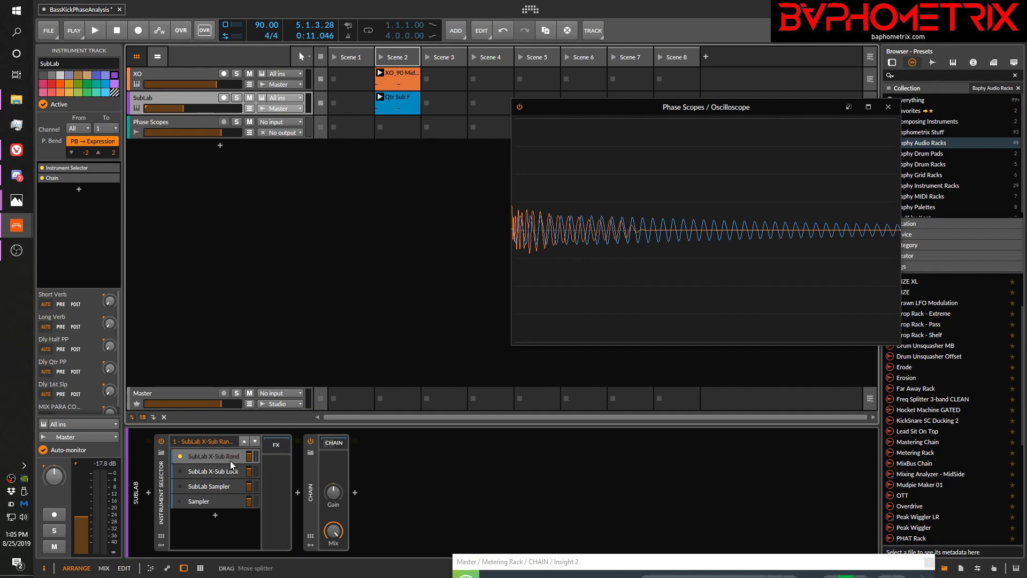
Switch the SubLab track's Instrument Selector to SubLab X-Sub Lock and play the clips to draw its waveform against the kick
{"action": "left_click", "coordinate": [182, 472]}
{"action": "key", "text": "space"}
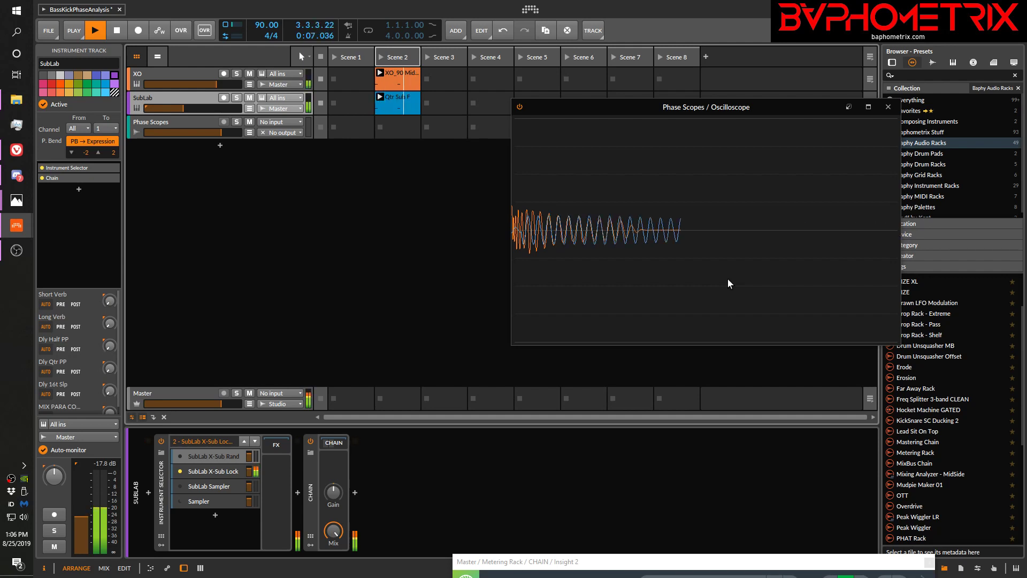
{"action": "key", "text": "space"}
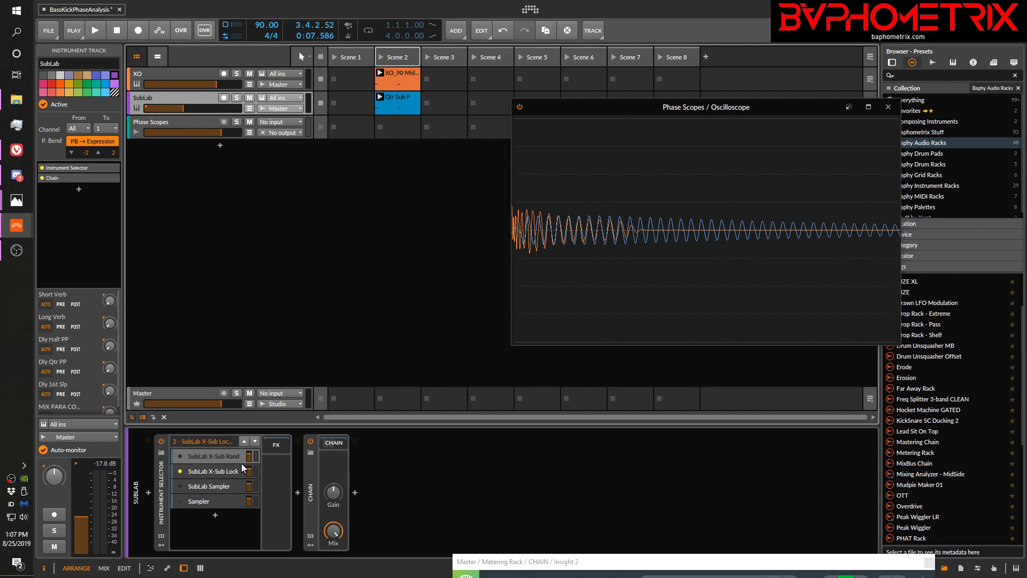
Open the SubLab plug-in in the SubLab X-Sub Lock layer and examine its X-Sub lows and harmonics settings
{"action": "left_click", "coordinate": [336, 443]}
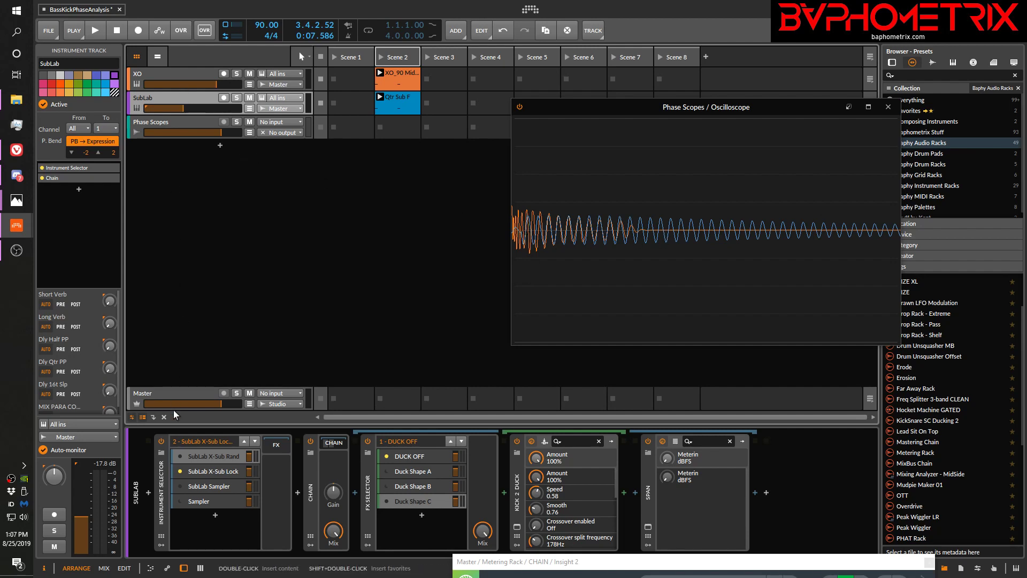
{"action": "left_click", "coordinate": [211, 473]}
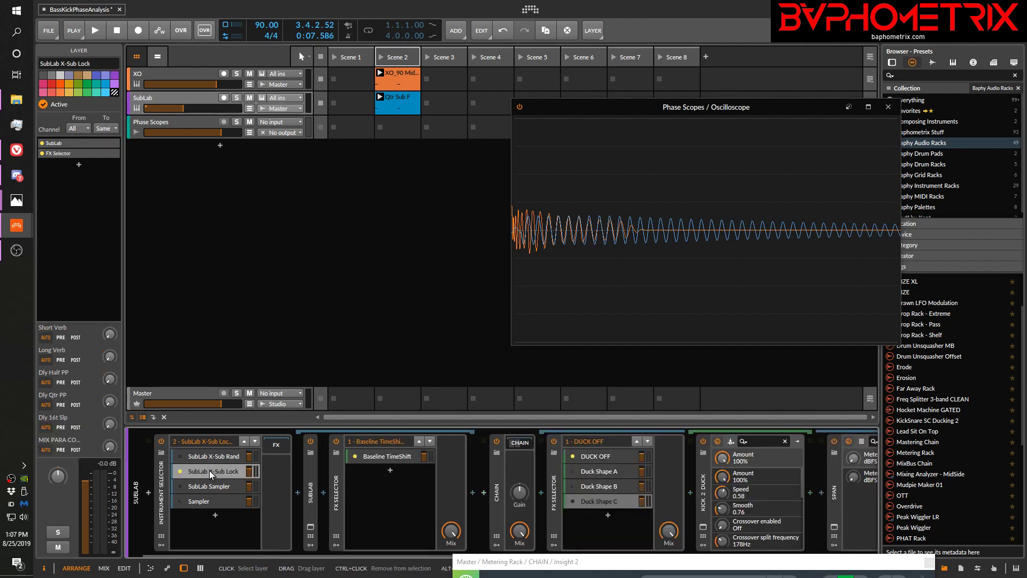
{"action": "left_click", "coordinate": [310, 526]}
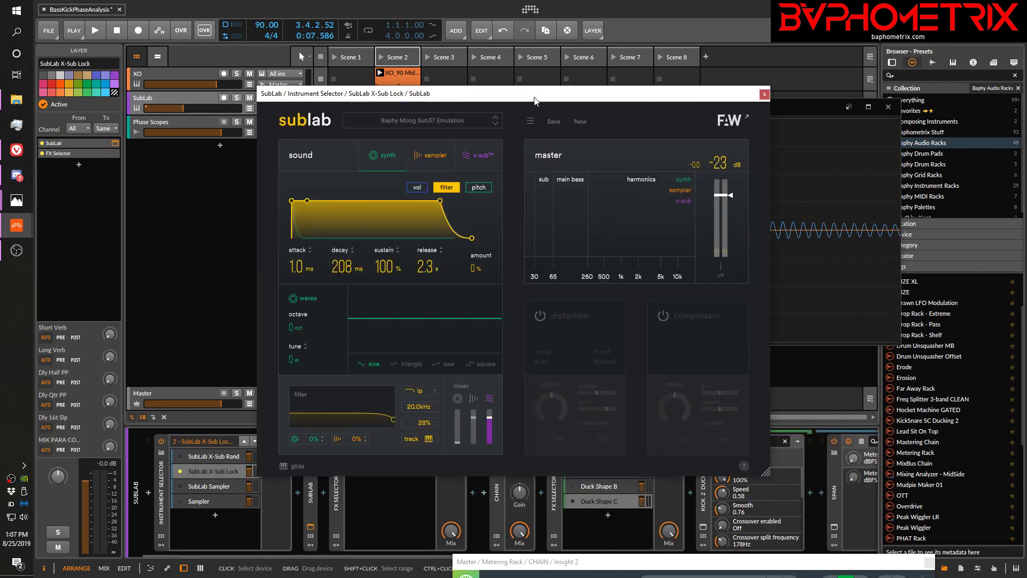
{"action": "left_click_drag", "start_coordinate": [535, 96], "coordinate": [325, 11]}
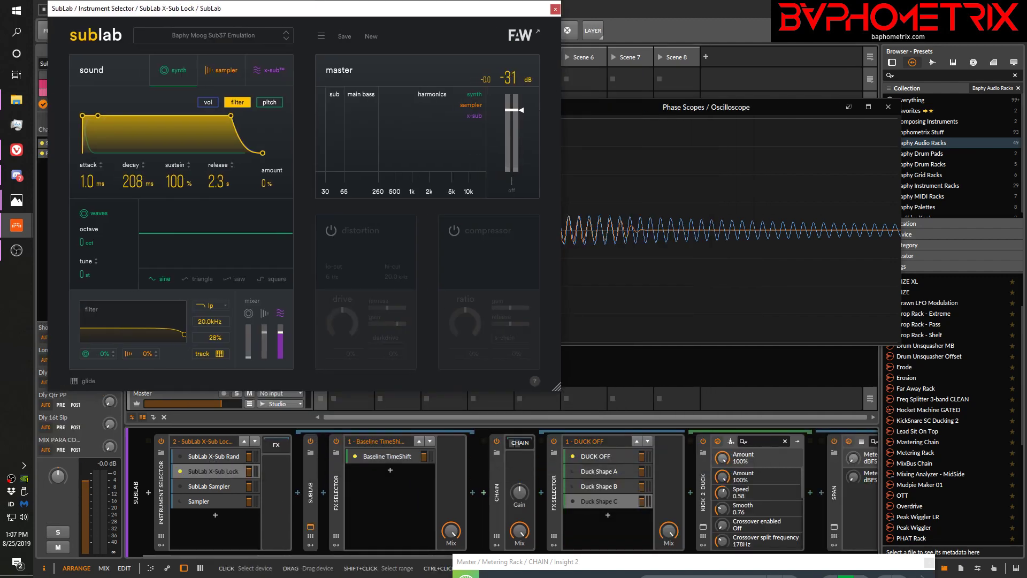
{"action": "left_click", "coordinate": [271, 70]}
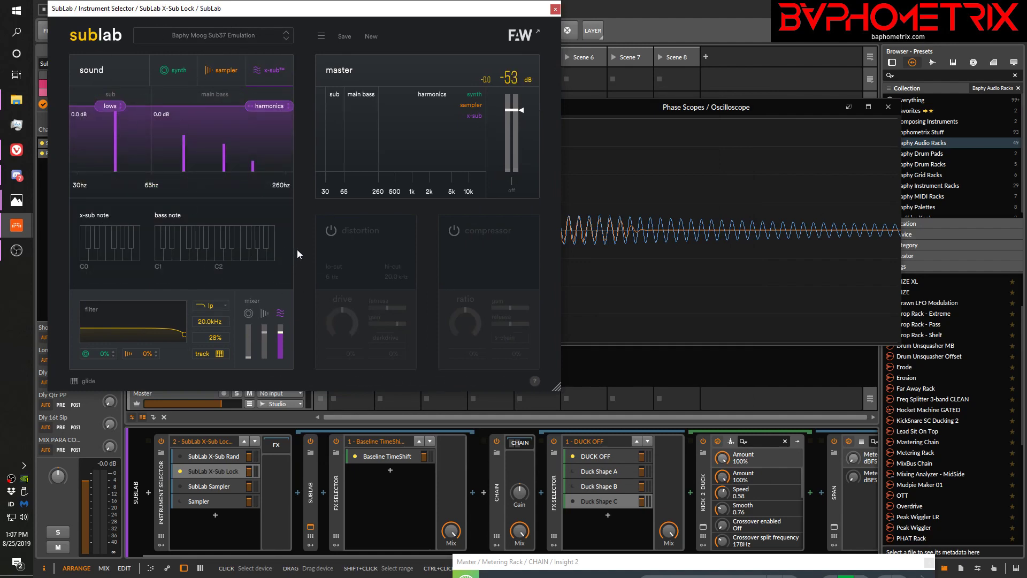
{"action": "mouse_move", "coordinate": [430, 12]}
{"action": "left_mouse_down"}
{"action": "mouse_move", "coordinate": [489, 135]}
{"action": "mouse_move", "coordinate": [455, 34]}
{"action": "mouse_move", "coordinate": [425, 18]}
{"action": "left_mouse_up"}
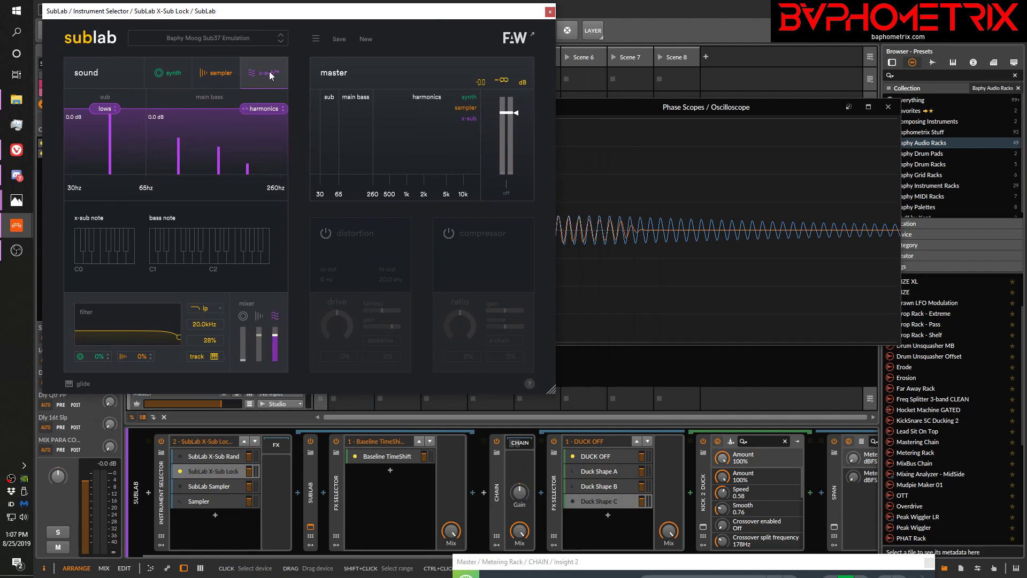
{"action": "left_click_drag", "start_coordinate": [263, 109], "coordinate": [288, 103]}
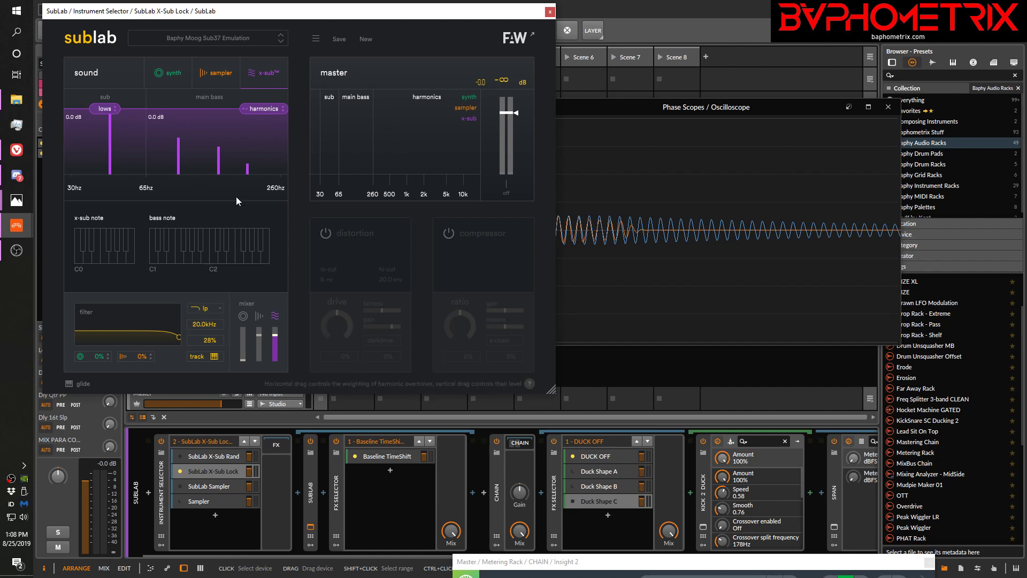
Compare SubLab's synth volume envelope with its X-Sub settings, move the Oscilloscope clear of the plug-in, and close SubLab
{"action": "left_click", "coordinate": [219, 78]}
{"action": "left_click", "coordinate": [177, 72]}
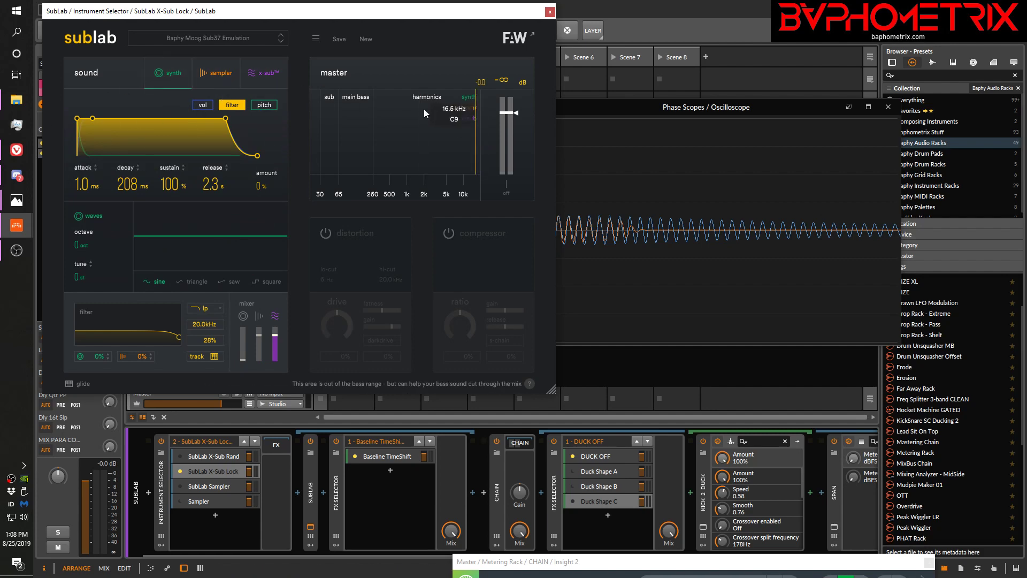
{"action": "left_click", "coordinate": [197, 105]}
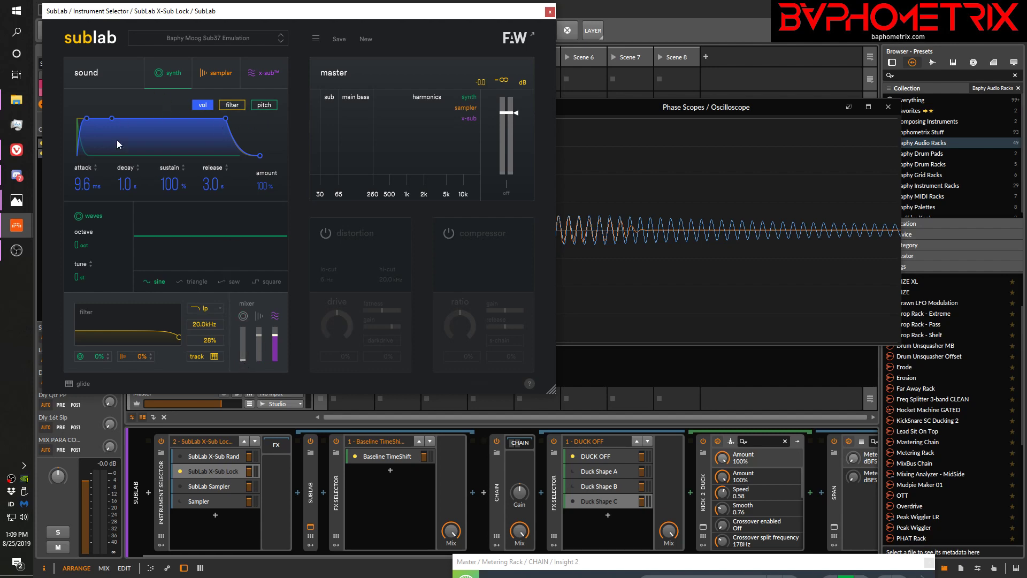
{"action": "left_click", "coordinate": [259, 78]}
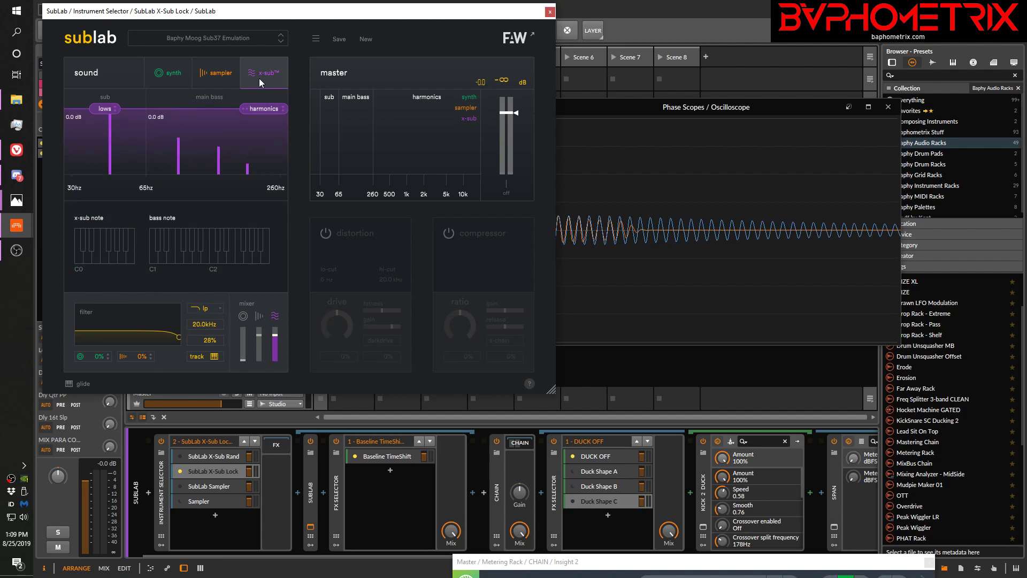
{"action": "left_click", "coordinate": [168, 79]}
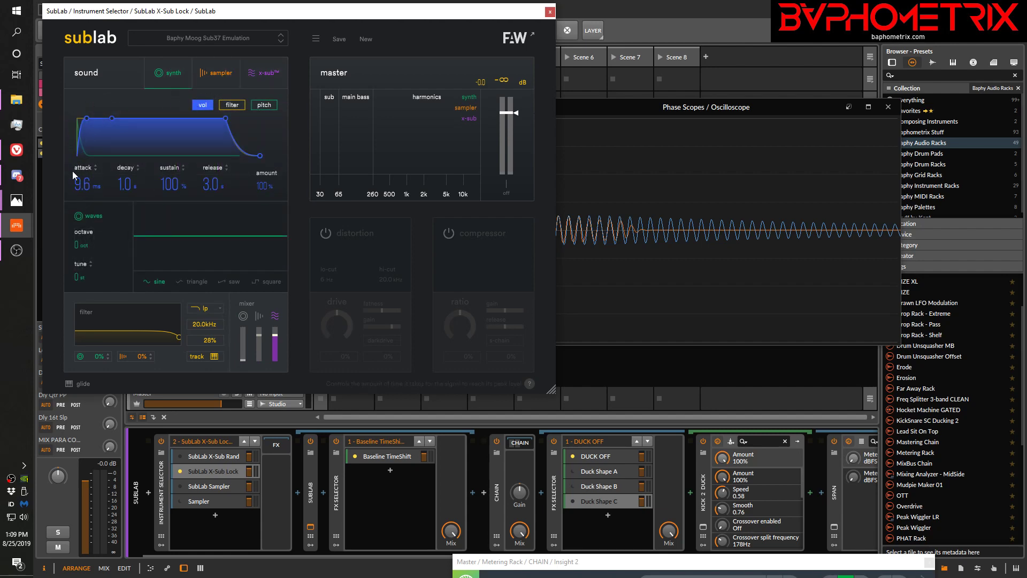
{"action": "left_click_drag", "start_coordinate": [635, 110], "coordinate": [693, 119]}
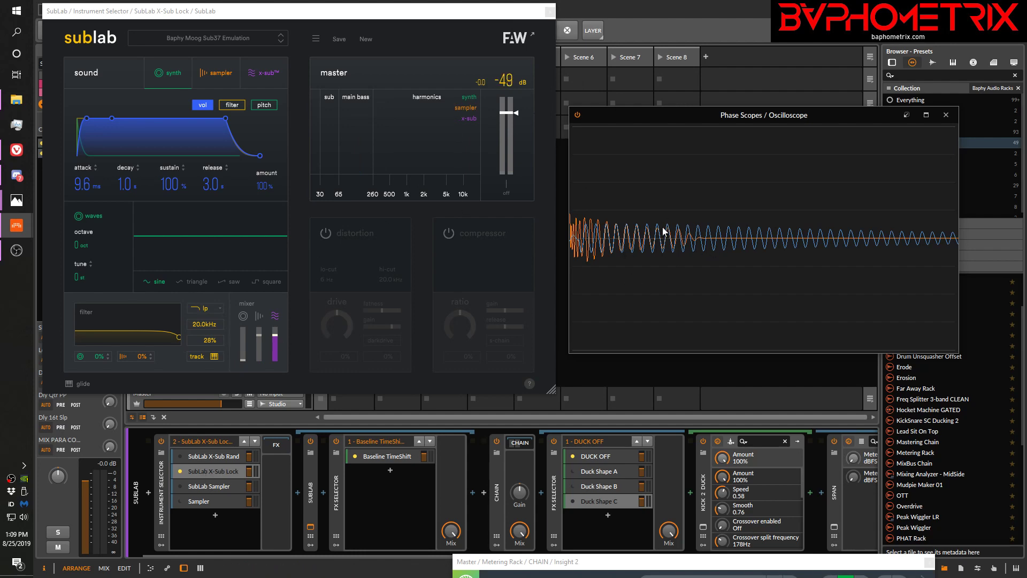
{"action": "left_click", "coordinate": [549, 11]}
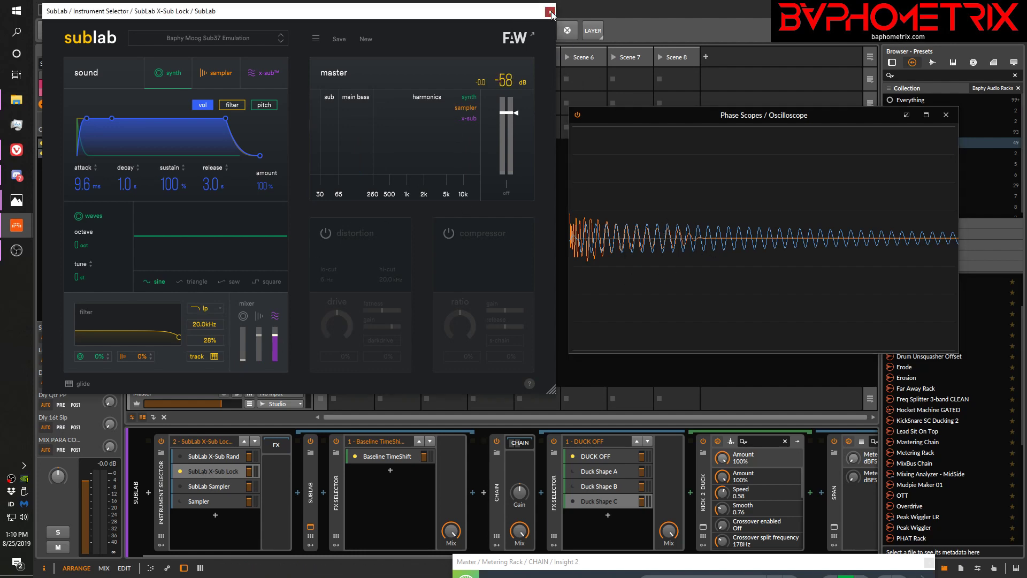
Switch the Instrument Selector to SubLab X-Sub Rand and check that layer's X-Sub settings in its SubLab plug-in
{"action": "left_click", "coordinate": [182, 457]}
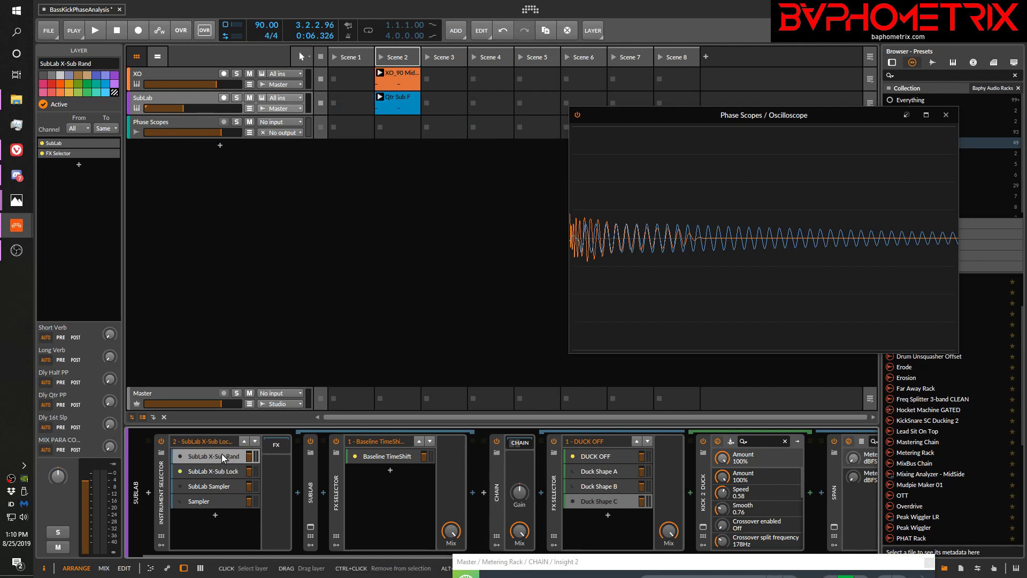
{"action": "left_click", "coordinate": [180, 456]}
{"action": "left_click", "coordinate": [311, 527]}
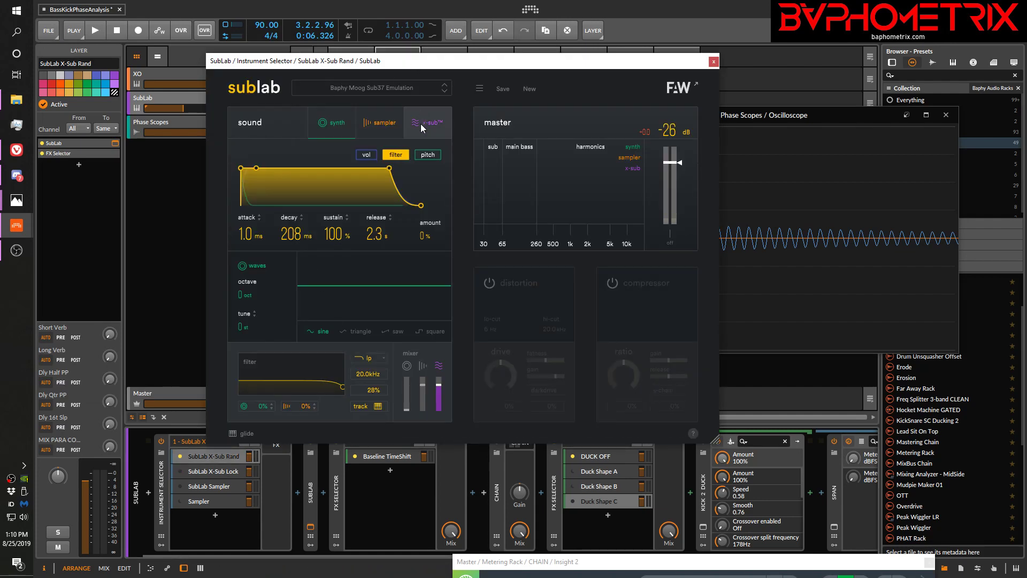
{"action": "left_click", "coordinate": [423, 123]}
{"action": "left_click_drag", "start_coordinate": [458, 64], "coordinate": [289, 23]}
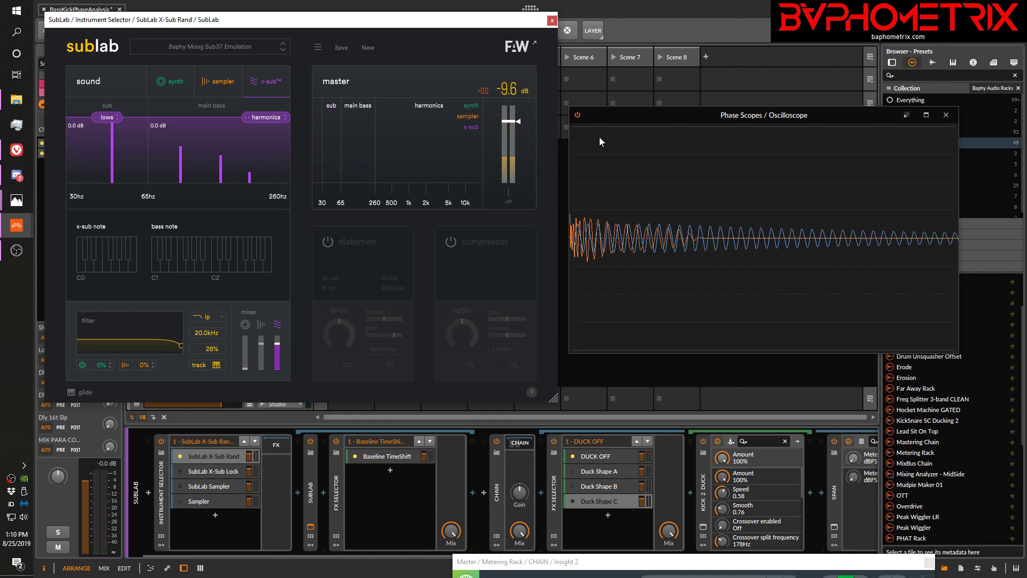
{"action": "left_click", "coordinate": [552, 20]}
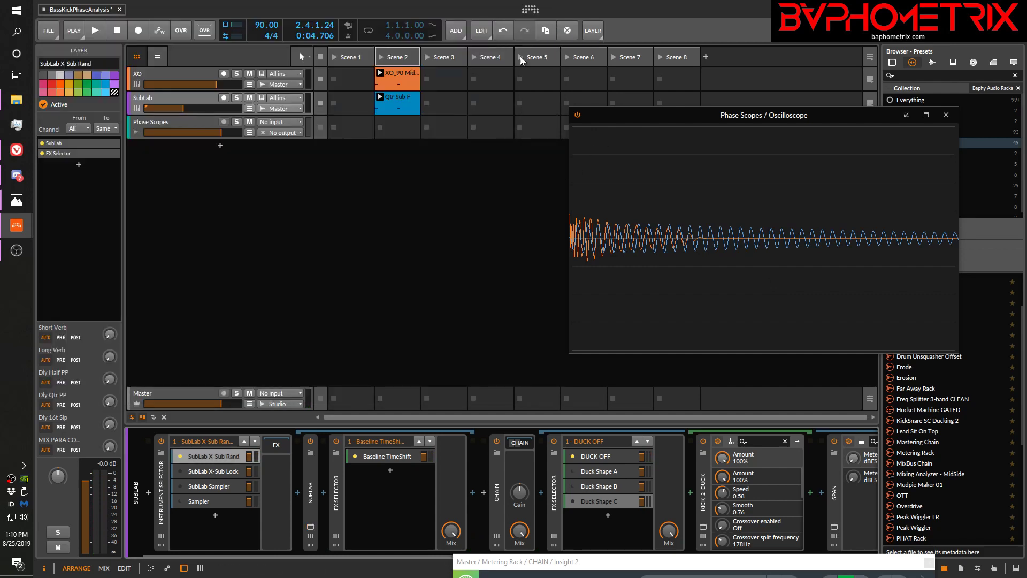
Add an instrument track with Serum_x64 below Phase Scopes and move the Serum window clear of the Oscilloscope
{"action": "left_click", "coordinate": [219, 149]}
{"action": "type", "text": "serum"}
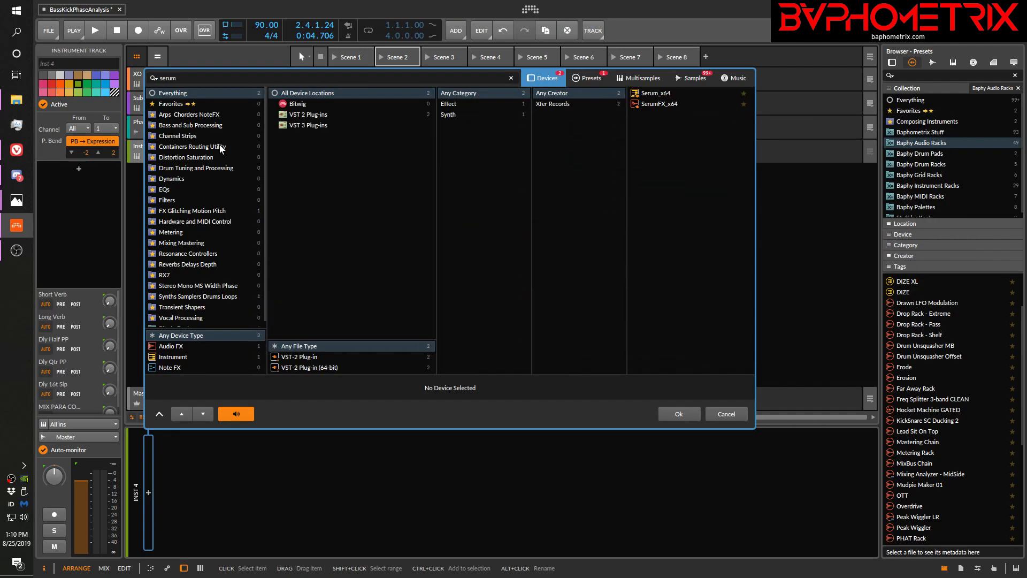
{"action": "key", "text": "Return"}
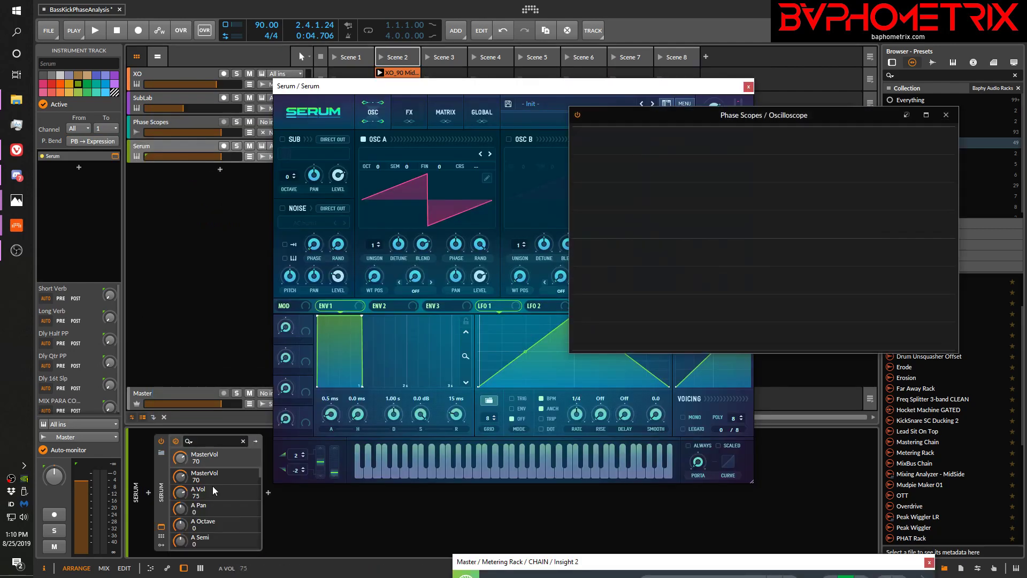
{"action": "left_click_drag", "start_coordinate": [533, 88], "coordinate": [329, 51]}
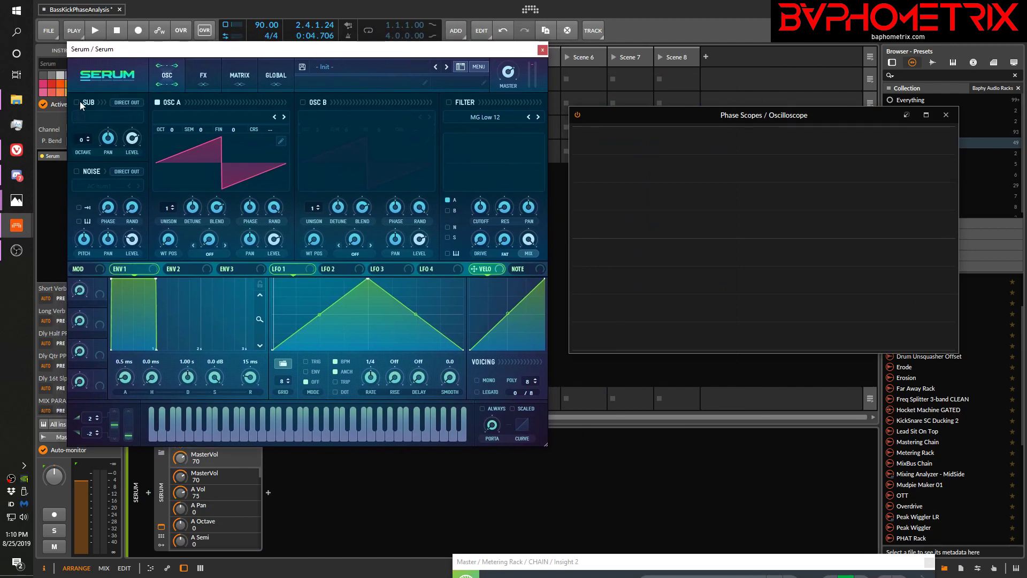
{"action": "left_click", "coordinate": [160, 102]}
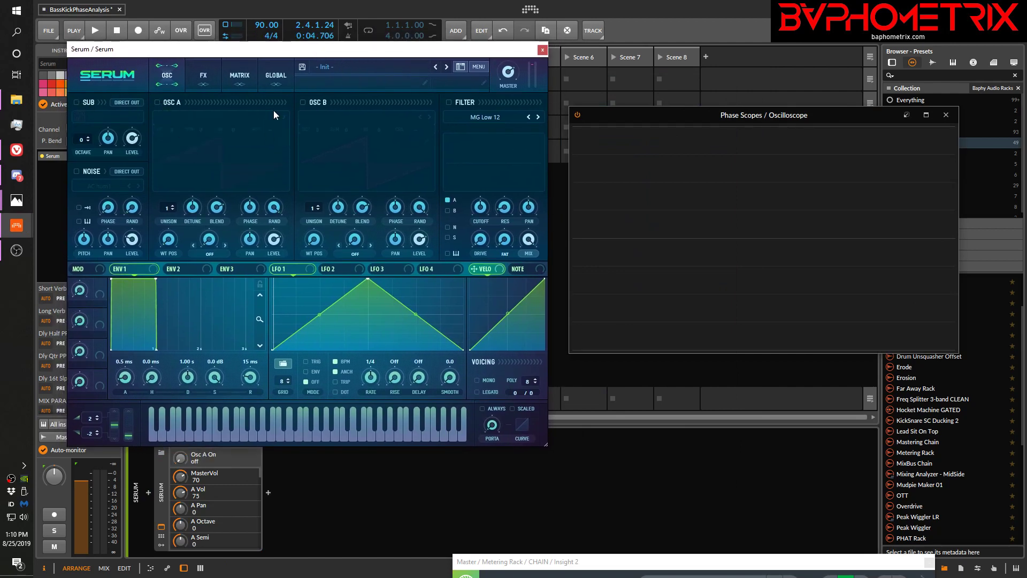
{"action": "left_click", "coordinate": [76, 102]}
{"action": "left_click", "coordinate": [76, 103]}
{"action": "left_click", "coordinate": [159, 102]}
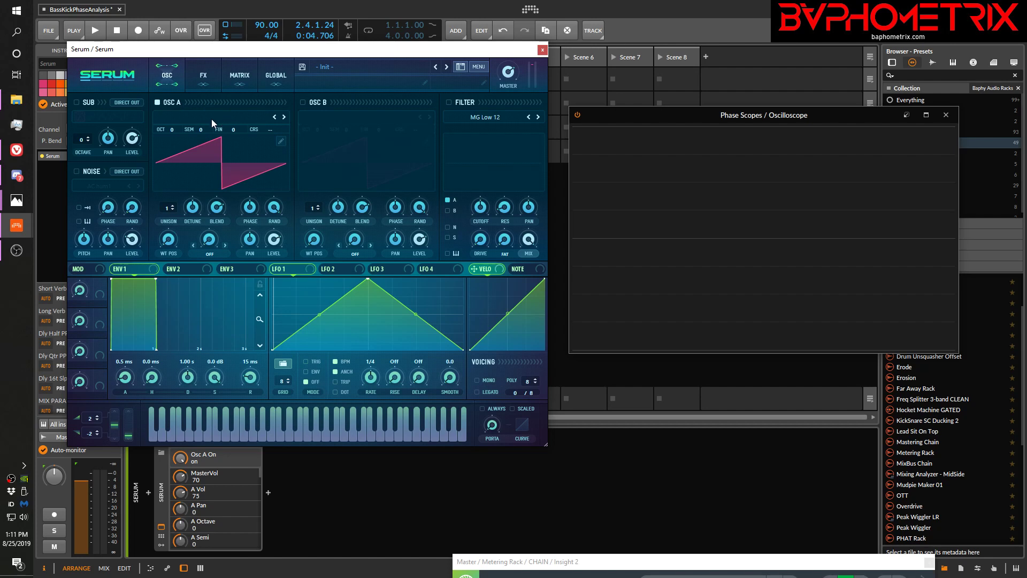
Load the Analog_BD_Sin wavetable from the Analog category into Serum's OSC A
{"action": "left_click", "coordinate": [213, 122]}
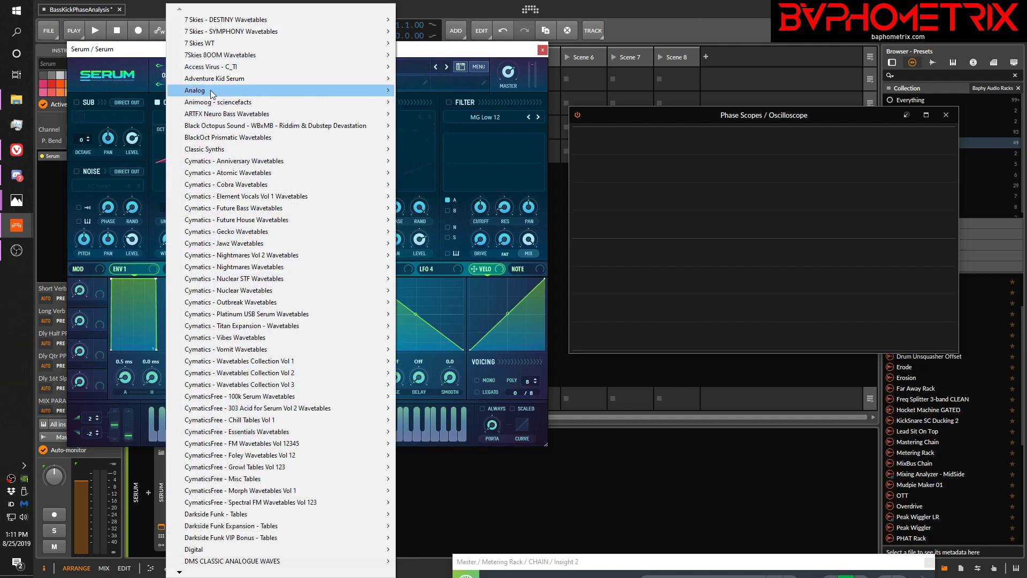
{"action": "mouse_move", "coordinate": [257, 94]}
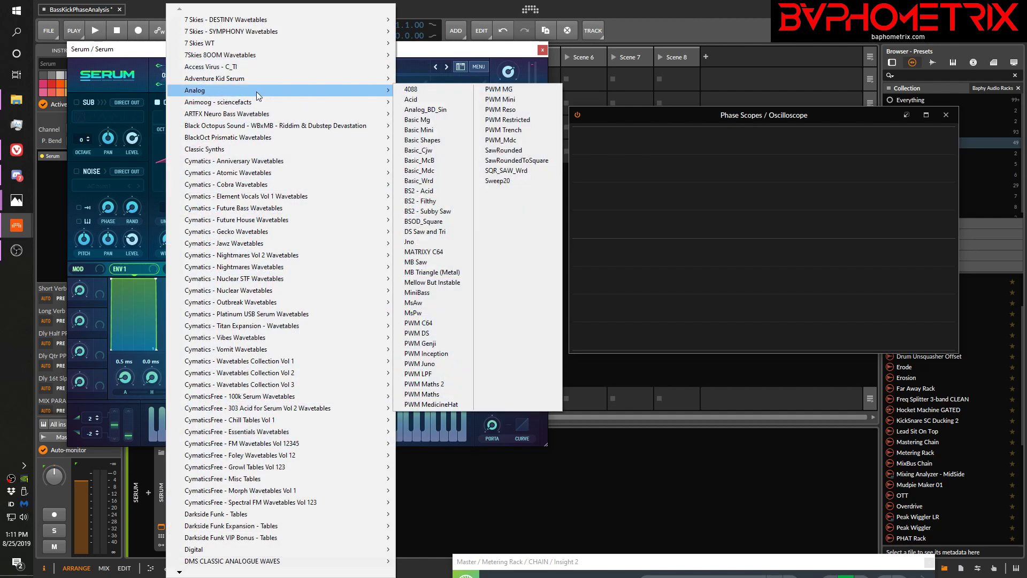
{"action": "left_click", "coordinate": [410, 109]}
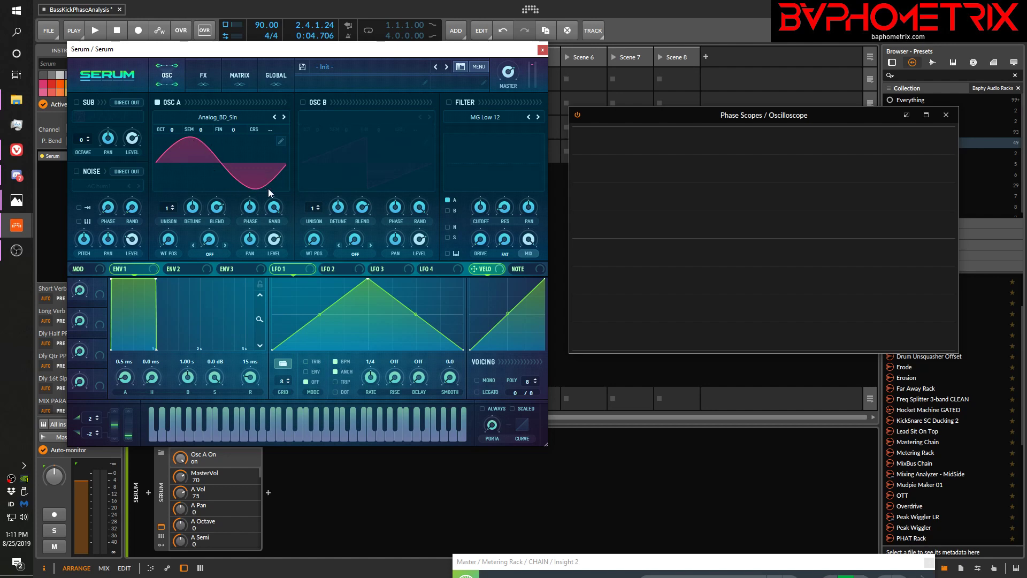
Browse Serum's wavetable categories and load BS2 - Subby Saw from the Analog category into OSC A
{"action": "left_click", "coordinate": [232, 118]}
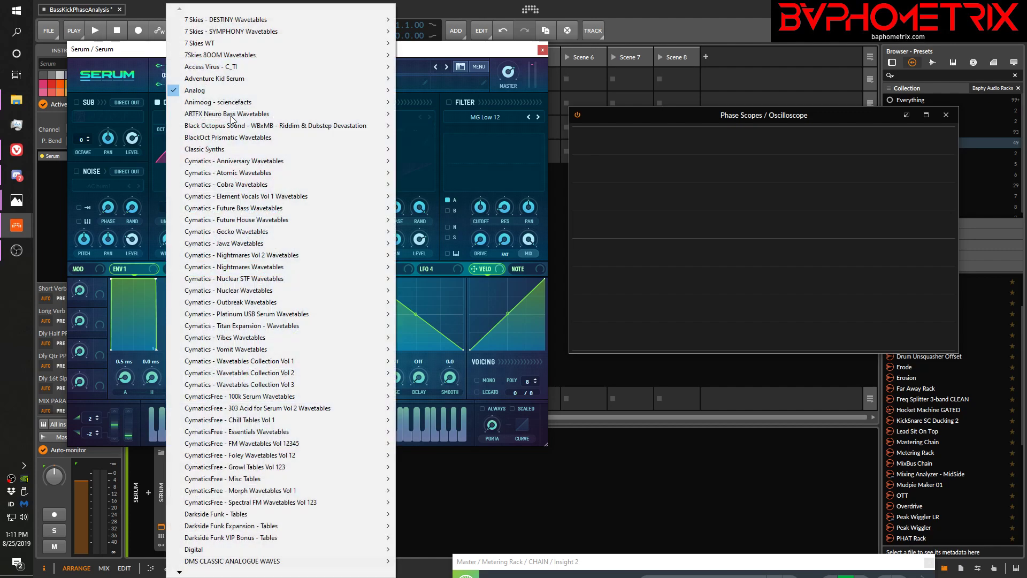
{"action": "mouse_move", "coordinate": [304, 91]}
{"action": "scroll", "coordinate": [180, 573], "scroll_direction": "down", "scroll_amount": 6}
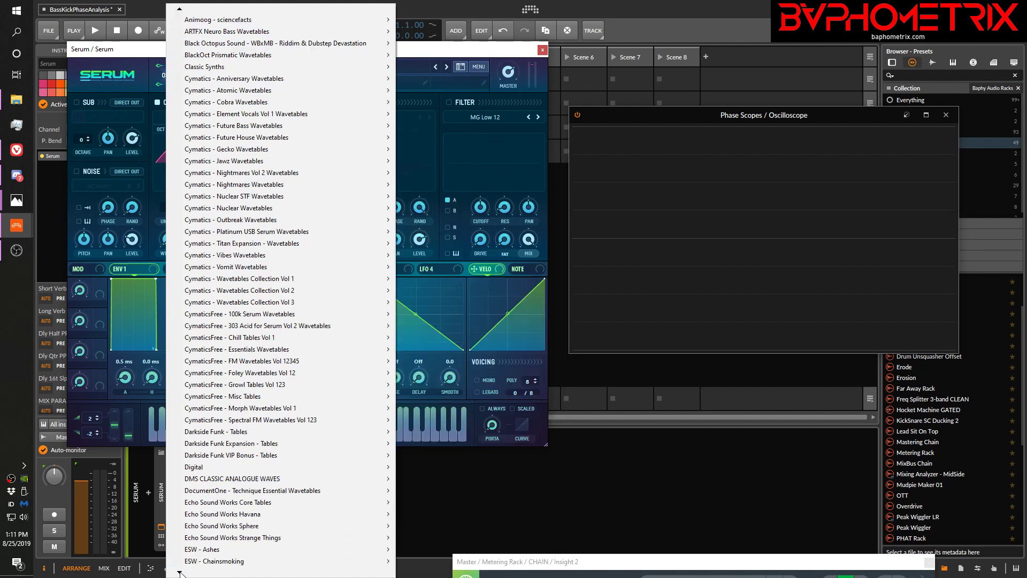
{"action": "scroll", "coordinate": [179, 573], "scroll_direction": "down", "scroll_amount": 8}
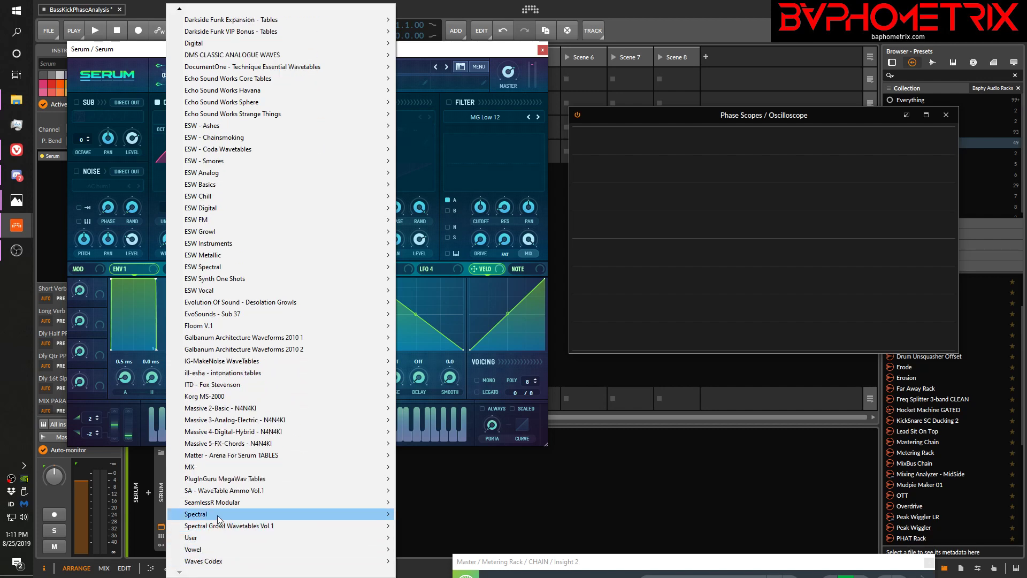
{"action": "mouse_move", "coordinate": [218, 517]}
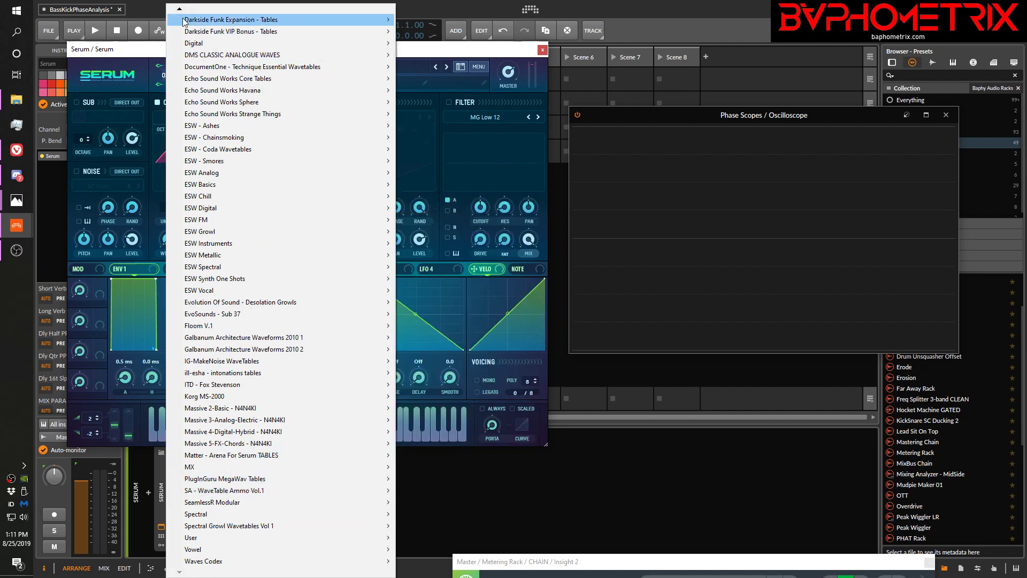
{"action": "mouse_move", "coordinate": [180, 10]}
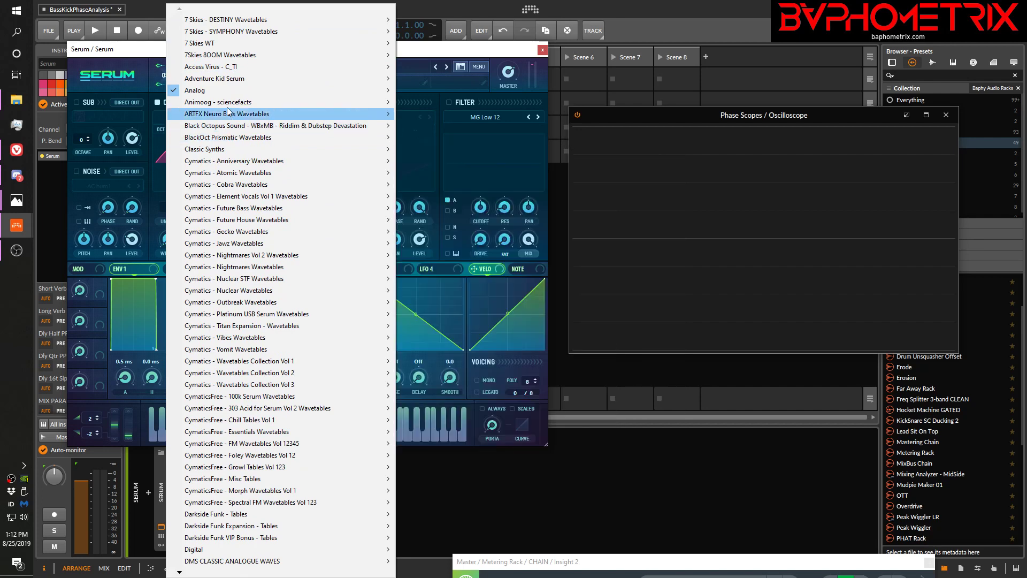
{"action": "mouse_move", "coordinate": [230, 102]}
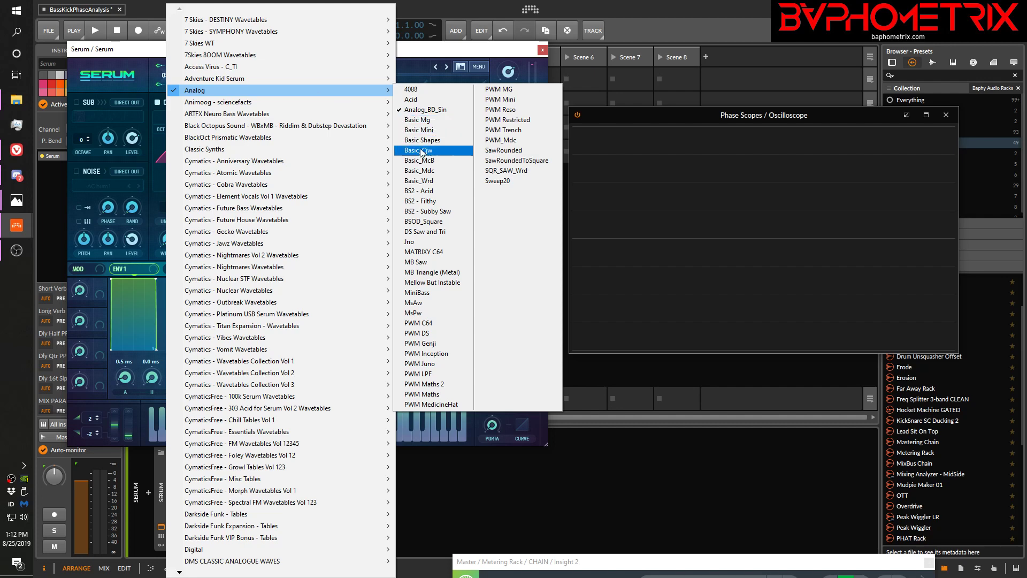
{"action": "left_click", "coordinate": [420, 211]}
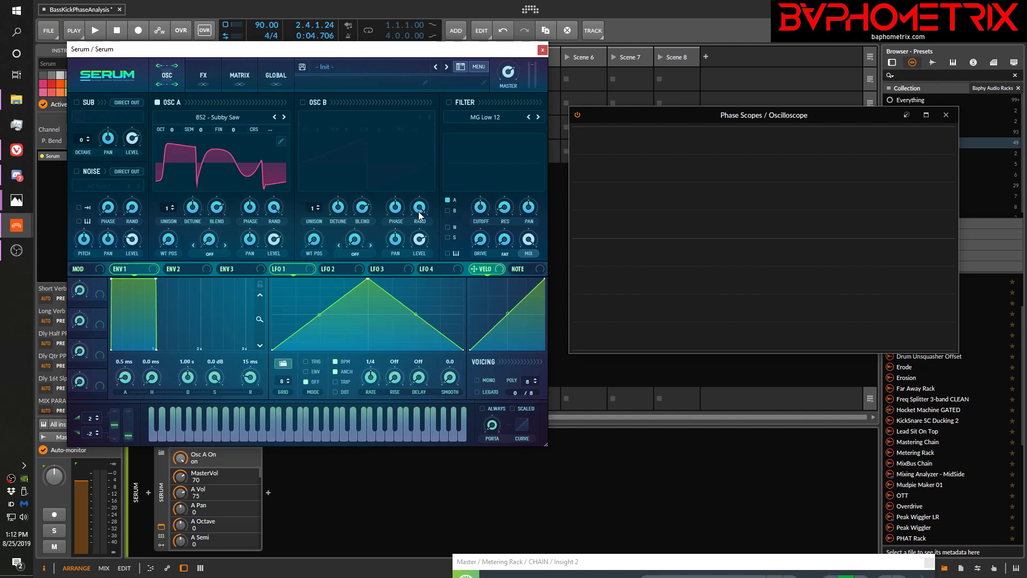
Load the Analog_BD_Sin wavetable from the Analog category into Serum's OSC A and raise its wavetable position to 61
{"action": "left_click", "coordinate": [232, 117]}
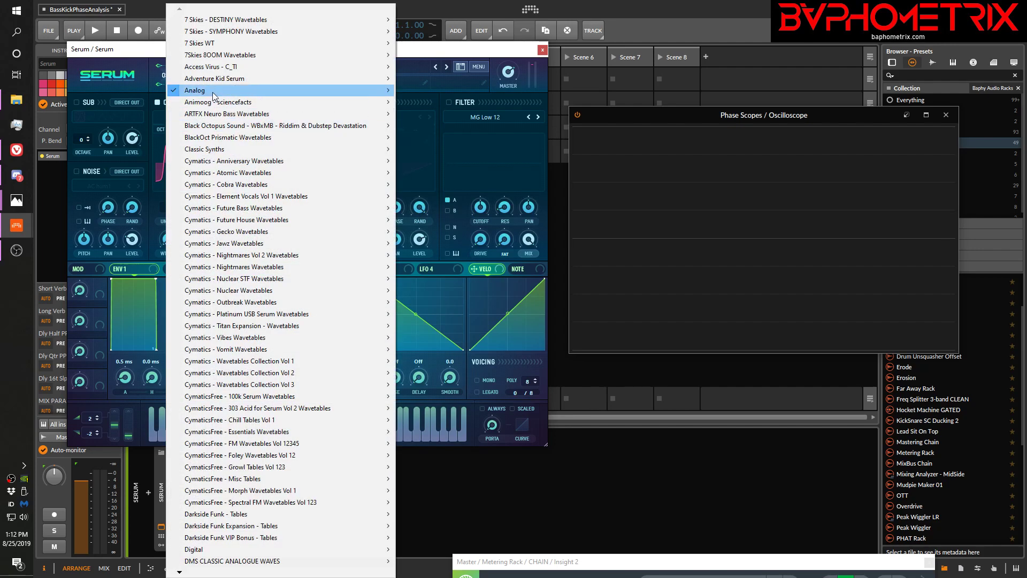
{"action": "mouse_move", "coordinate": [271, 96]}
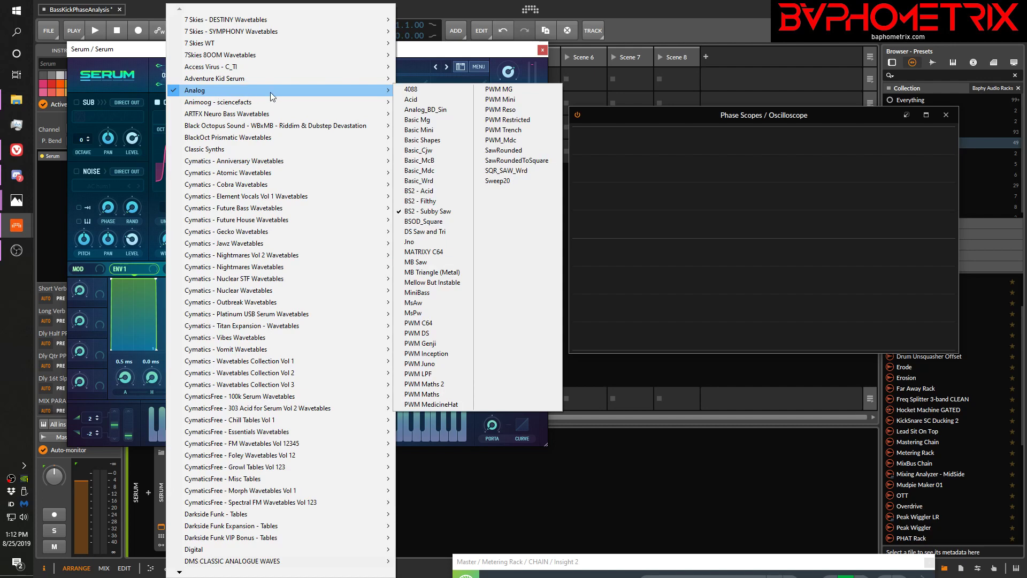
{"action": "left_click", "coordinate": [422, 110]}
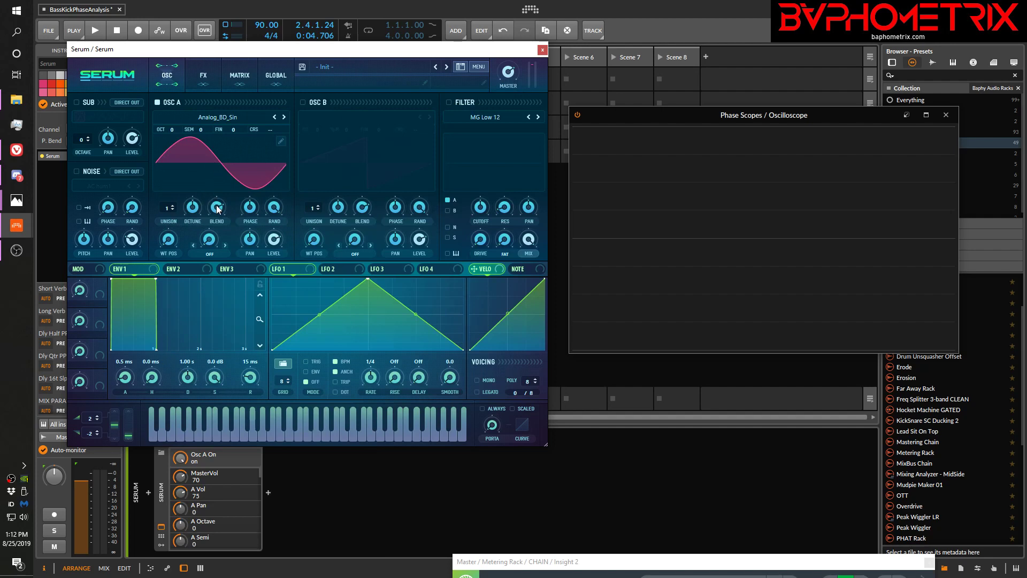
{"action": "left_click_drag", "start_coordinate": [169, 242], "coordinate": [170, 210]}
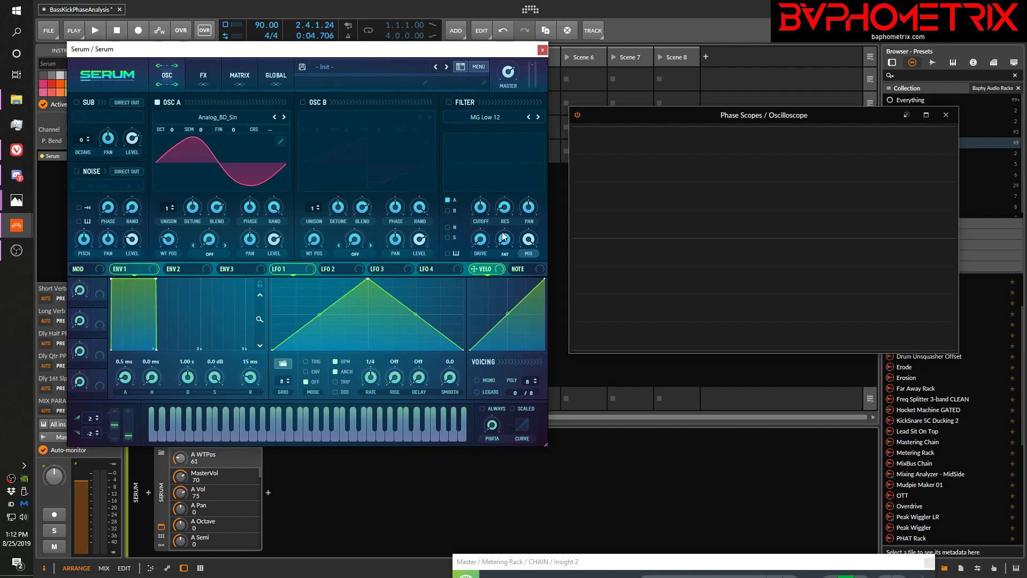
Set Serum's envelope 1 attack to 1.2 ms and try OSC A's random phase lowered and back at 100
{"action": "left_click", "coordinate": [111, 279]}
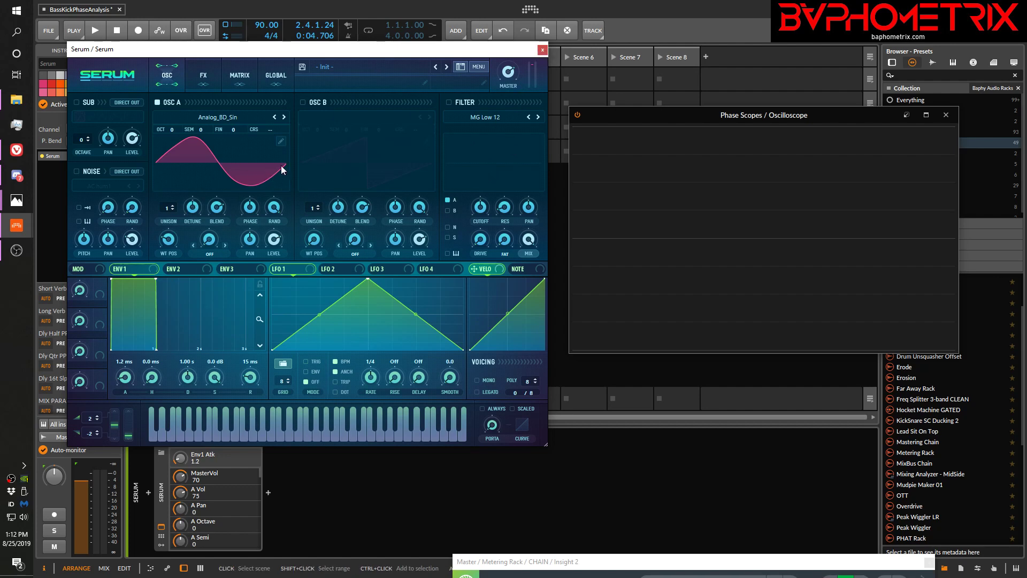
{"action": "mouse_move", "coordinate": [272, 206]}
{"action": "left_mouse_down"}
{"action": "mouse_move", "coordinate": [271, 322]}
{"action": "mouse_move", "coordinate": [280, 172]}
{"action": "mouse_move", "coordinate": [257, 239]}
{"action": "mouse_move", "coordinate": [269, 320]}
{"action": "mouse_move", "coordinate": [276, 178]}
{"action": "left_mouse_up"}
{"action": "left_click_drag", "start_coordinate": [267, 56], "coordinate": [269, 154]}
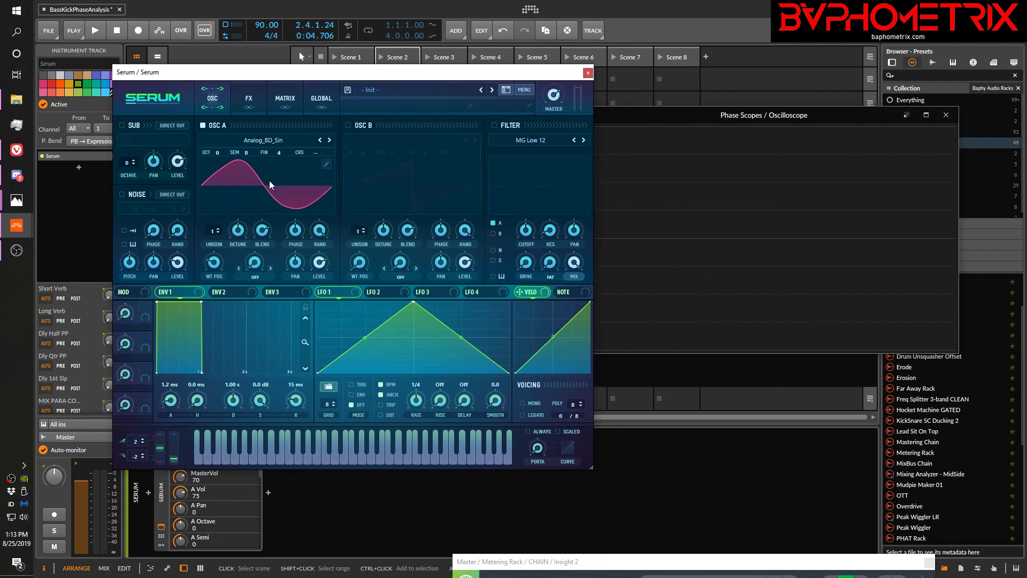
{"action": "left_click_drag", "start_coordinate": [320, 231], "coordinate": [342, 486]}
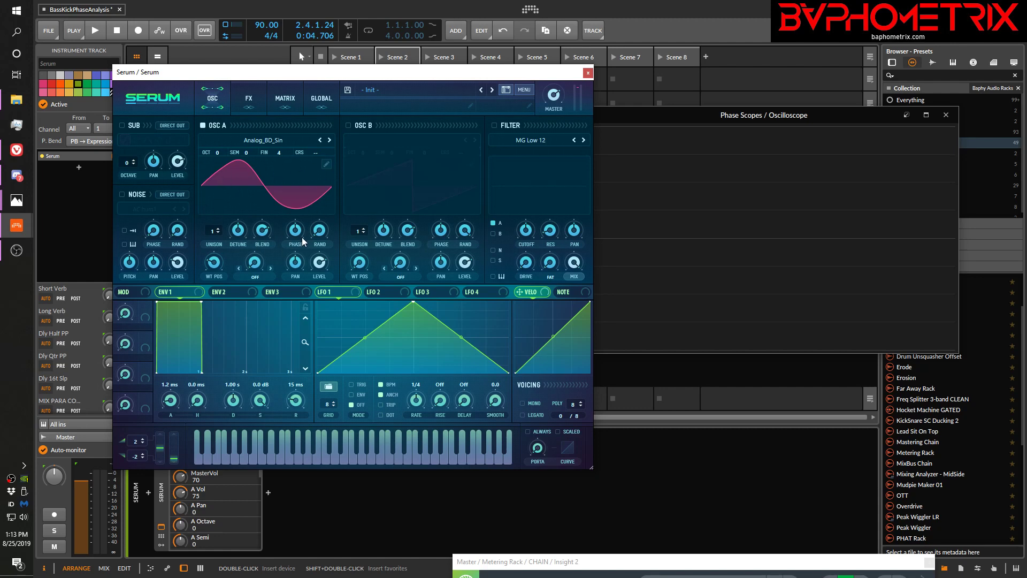
{"action": "mouse_move", "coordinate": [321, 238]}
{"action": "left_mouse_down"}
{"action": "mouse_move", "coordinate": [335, 173]}
{"action": "mouse_move", "coordinate": [405, 59]}
{"action": "mouse_move", "coordinate": [308, 170]}
{"action": "left_mouse_up"}
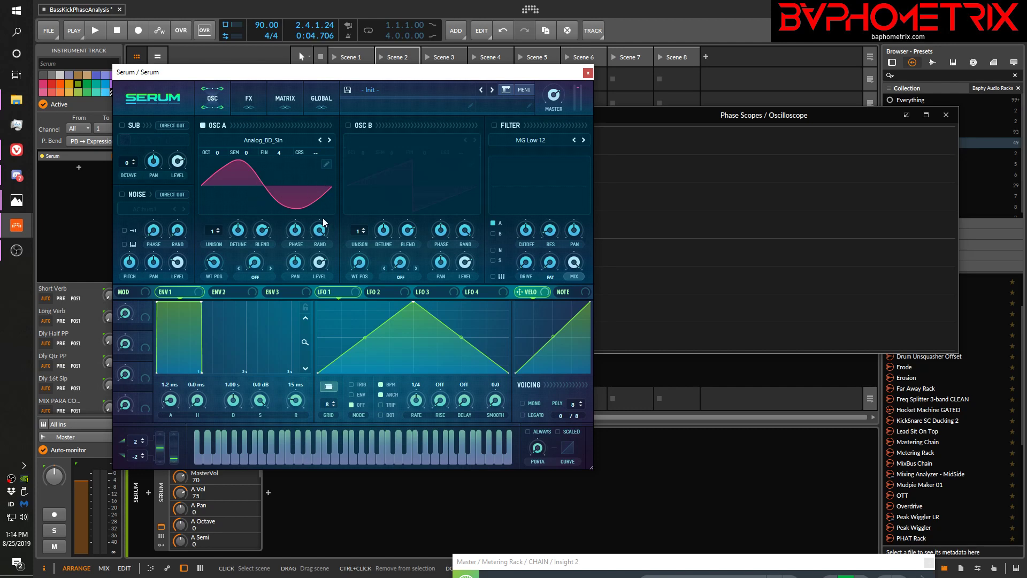
Close the Serum plug-in window and delete the Serum track
{"action": "left_click", "coordinate": [588, 72]}
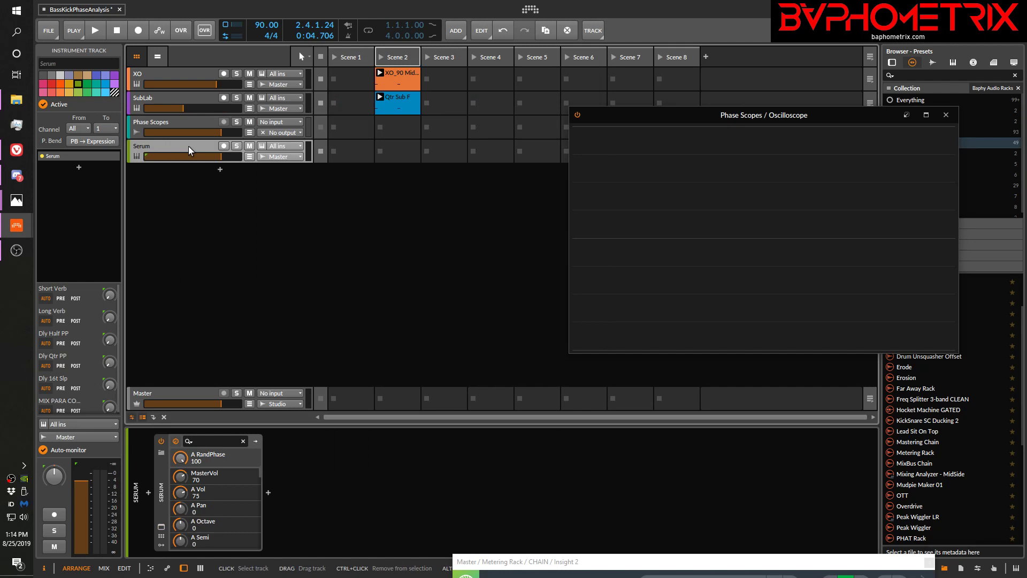
{"action": "key", "text": "Delete"}
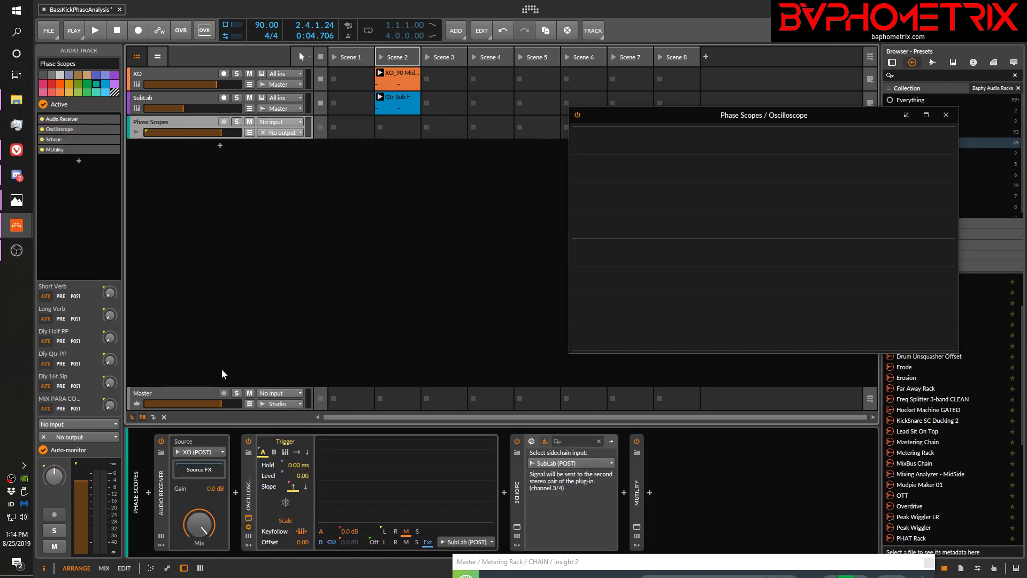
Enable resetting the phase on new notes in the SubLab X-Sub Rand layer's plug-in, check the option during playback, and close the plug-in window
{"action": "left_click", "coordinate": [206, 99]}
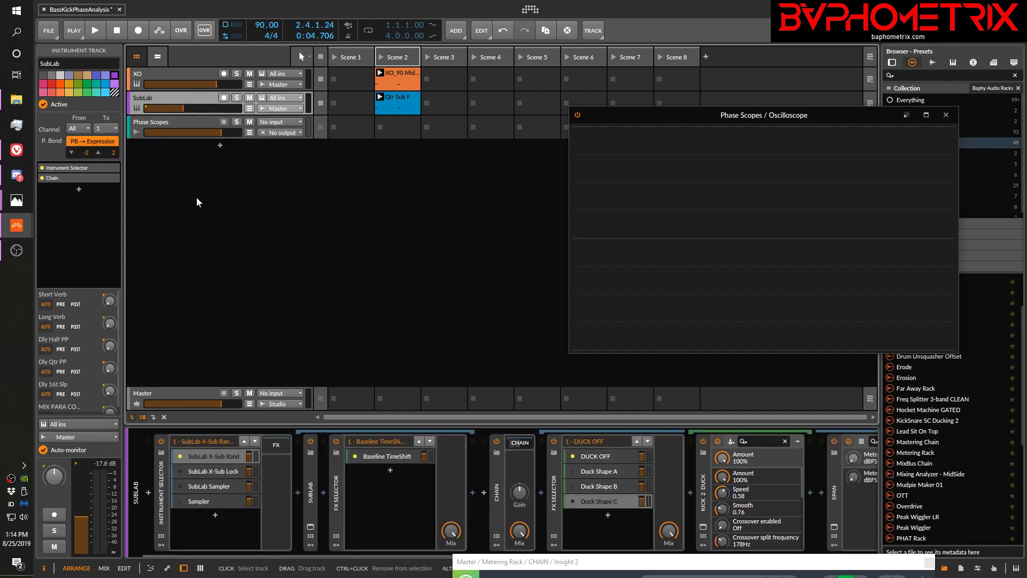
{"action": "left_click", "coordinate": [311, 528]}
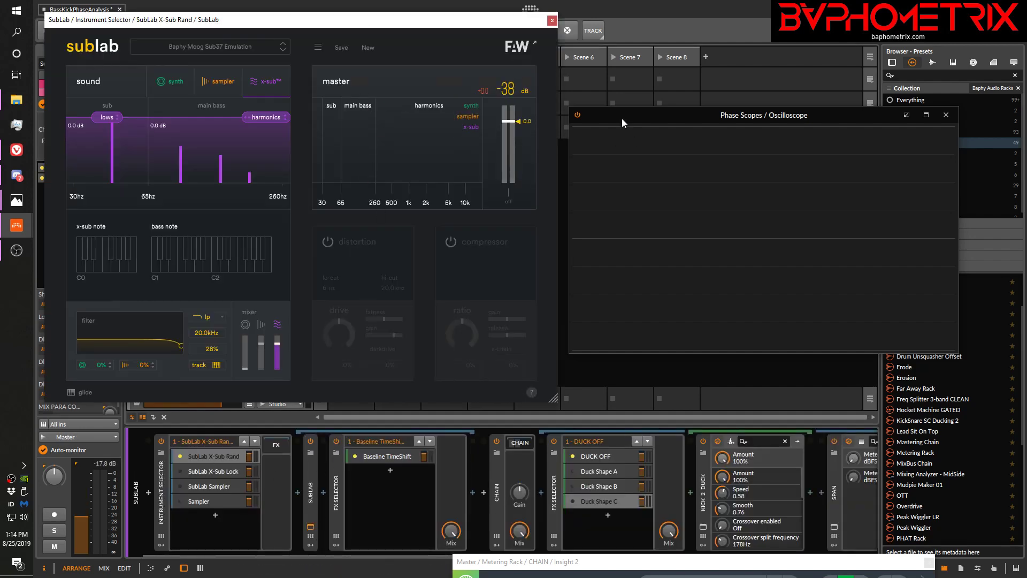
{"action": "key", "text": "space"}
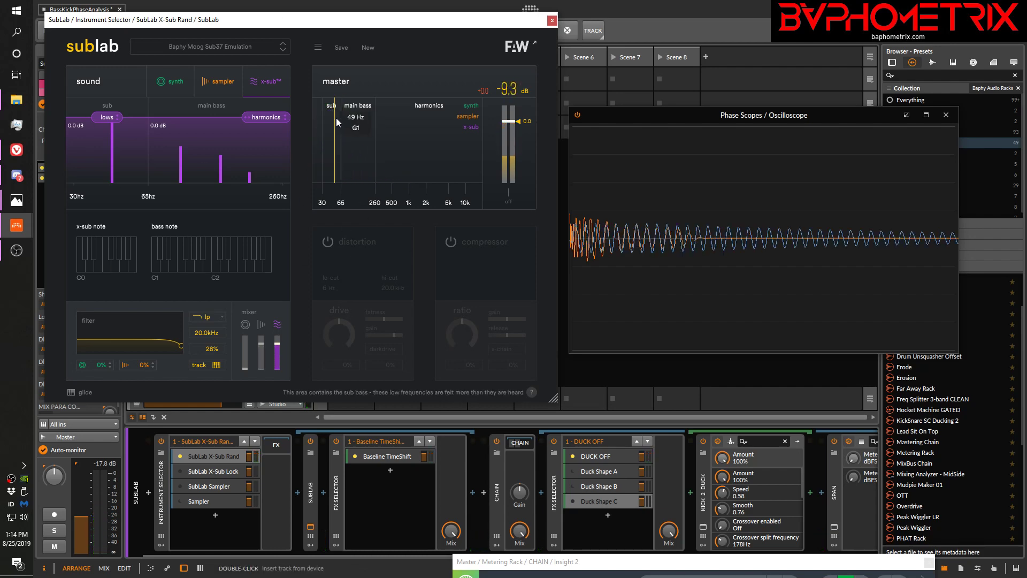
{"action": "left_click", "coordinate": [319, 48]}
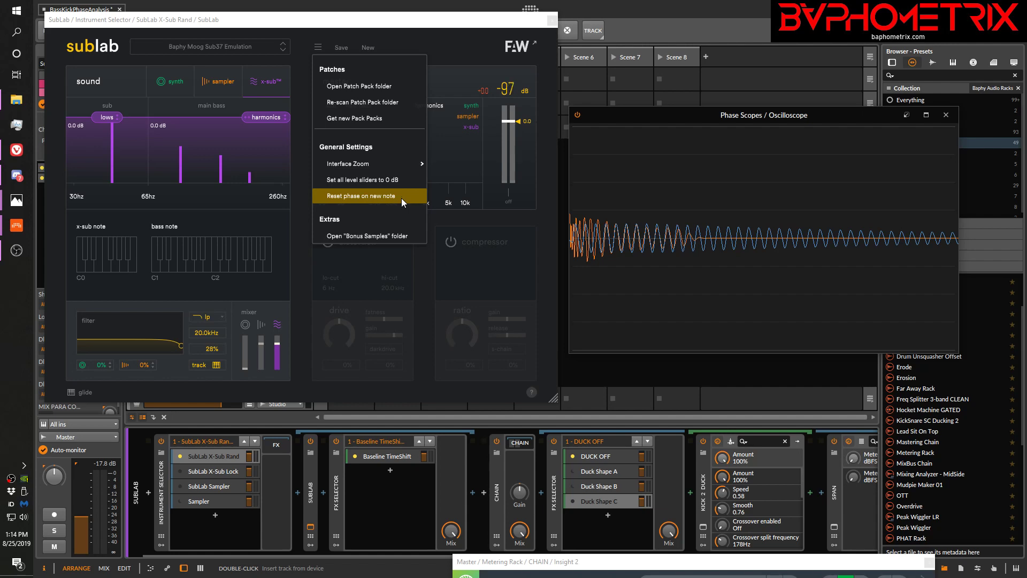
{"action": "left_click", "coordinate": [386, 195]}
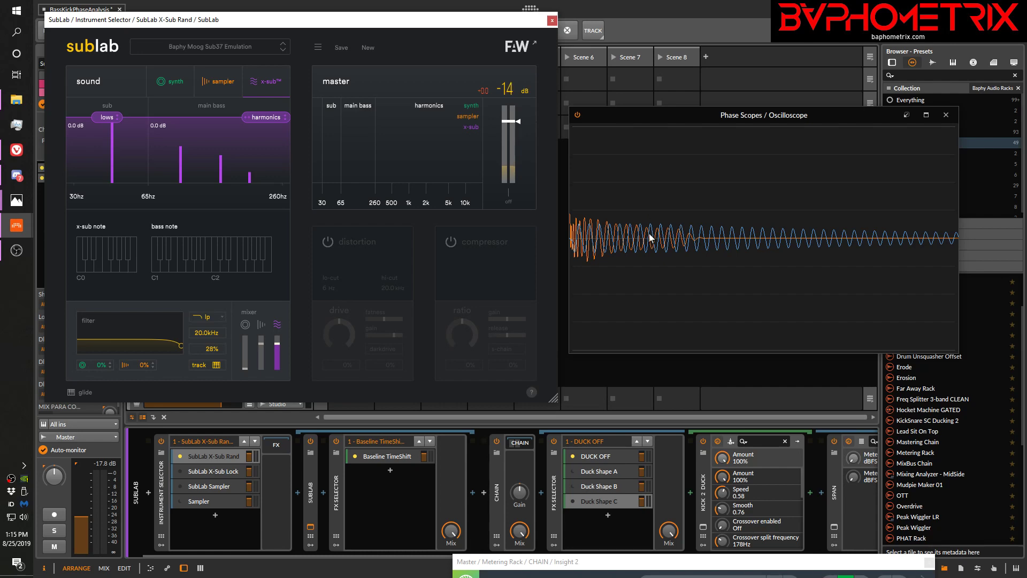
{"action": "left_click", "coordinate": [318, 48]}
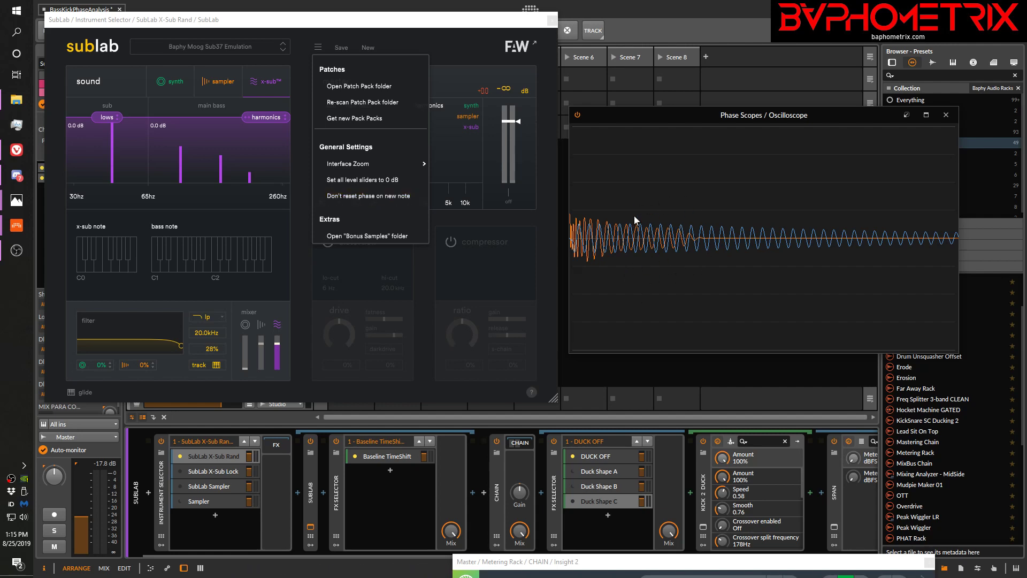
{"action": "left_click", "coordinate": [444, 34]}
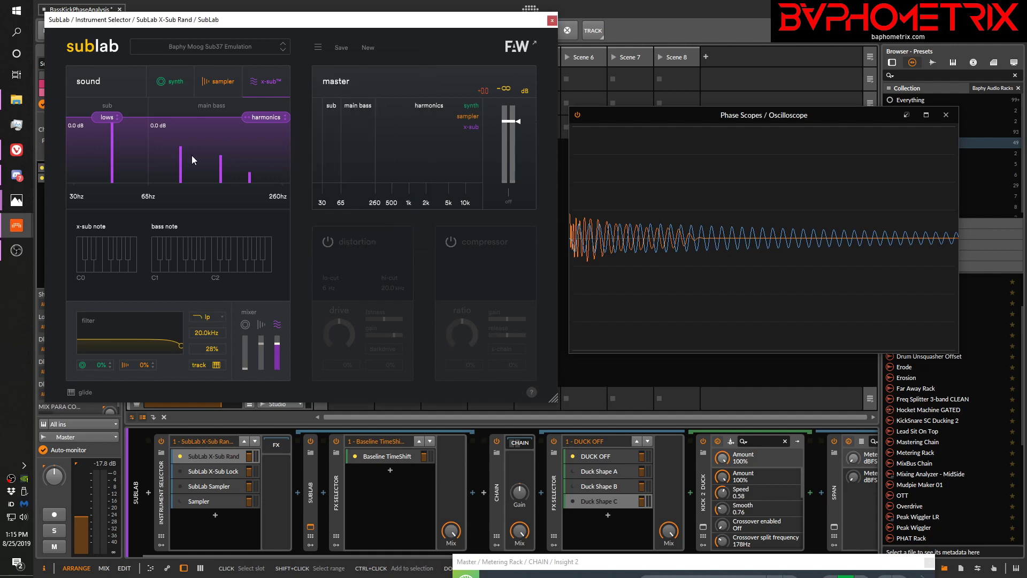
{"action": "left_click", "coordinate": [551, 21]}
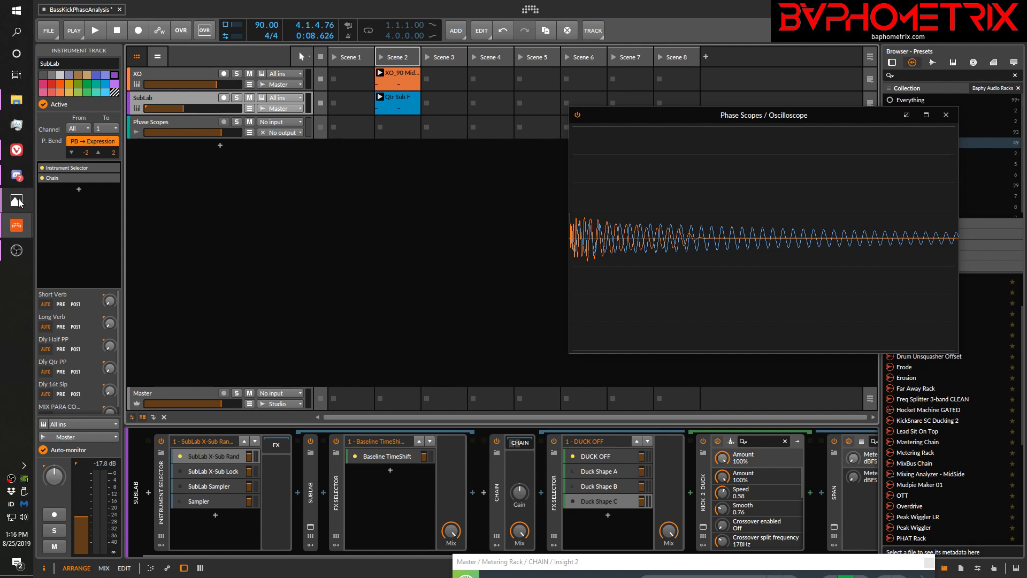
Review the deep-dive topic slide KickSubDeepDive_01.png in Photos and return to the Bitwig project
{"action": "mouse_move", "coordinate": [20, 202]}
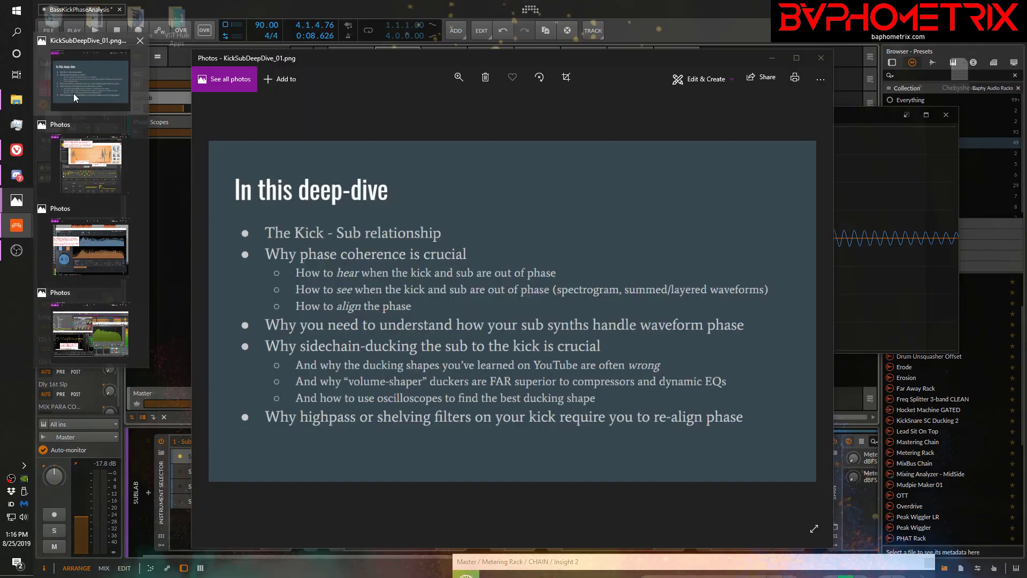
{"action": "left_click", "coordinate": [75, 97]}
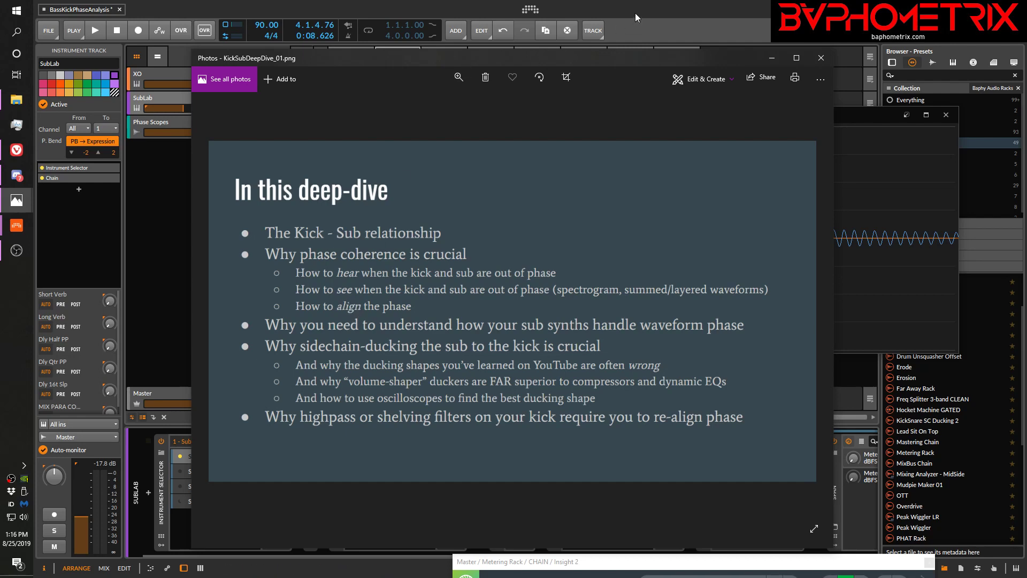
{"action": "left_click", "coordinate": [624, 2]}
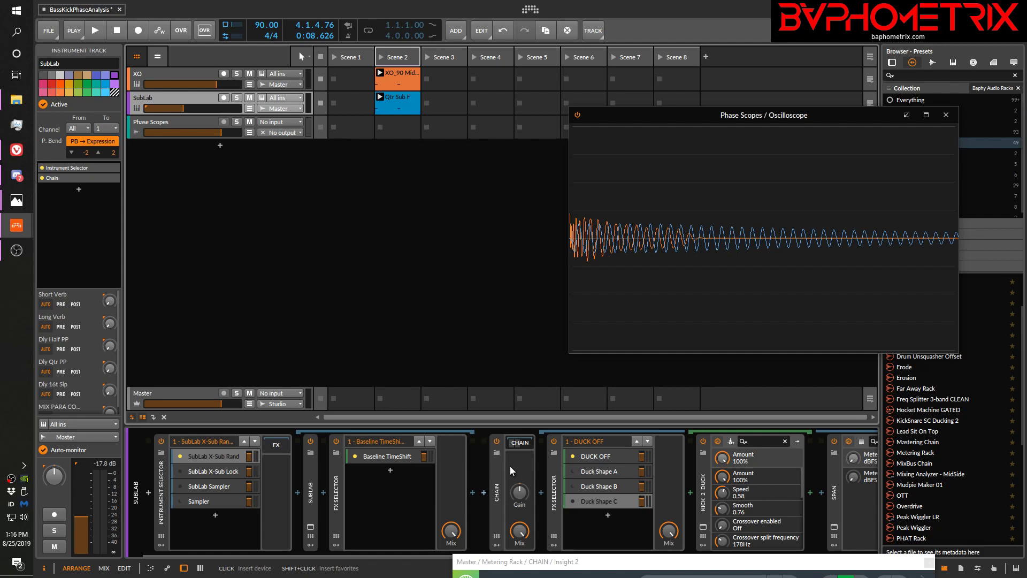
Show the Baseline TimeShift layer's device and look up Time Shift among the Bitwig devices without inserting anything
{"action": "left_click", "coordinate": [388, 455]}
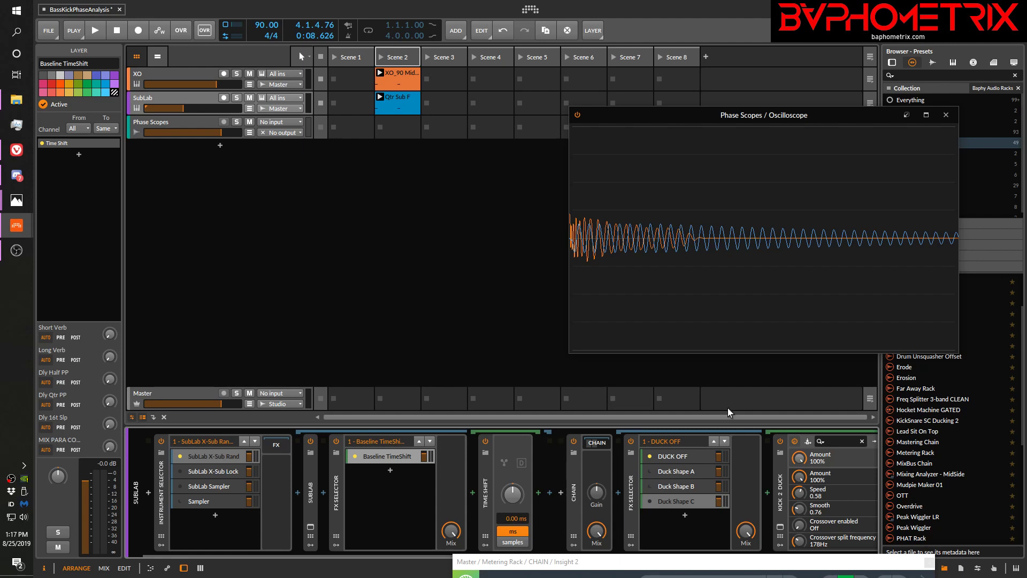
{"action": "left_click", "coordinate": [485, 491]}
{"action": "left_click", "coordinate": [472, 492]}
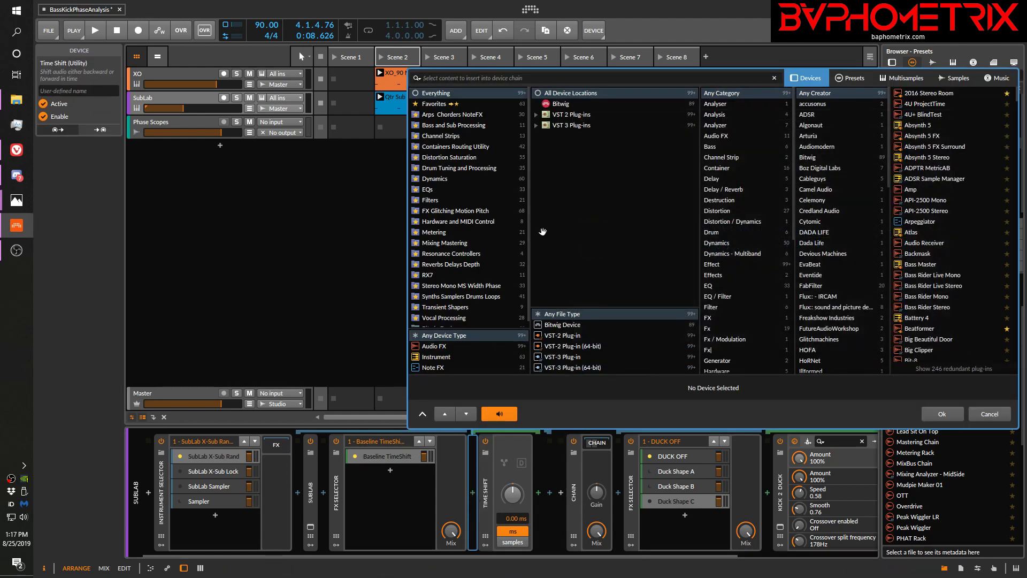
{"action": "left_click", "coordinate": [567, 107]}
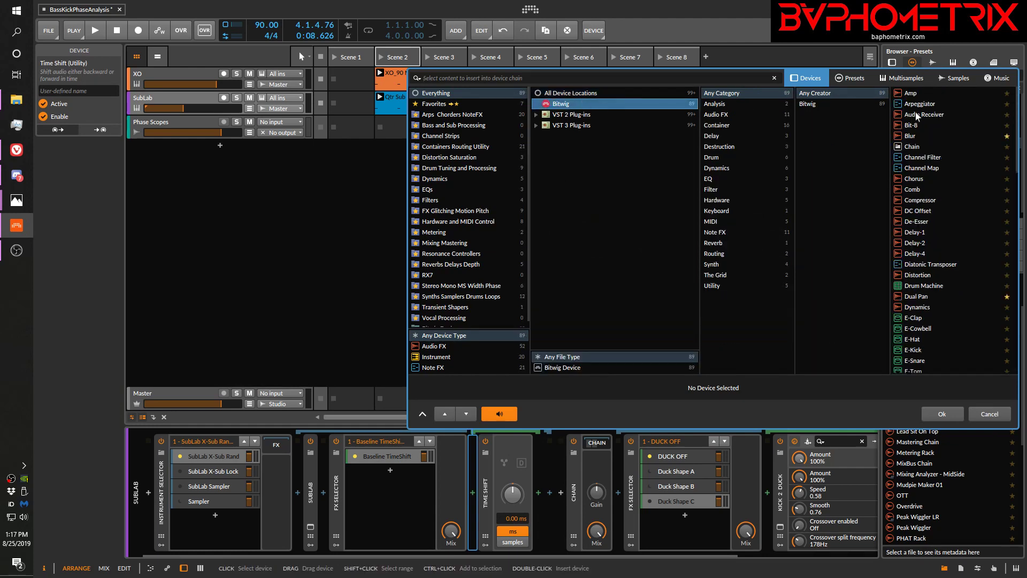
{"action": "scroll", "coordinate": [943, 171], "scroll_direction": "down", "scroll_amount": 15}
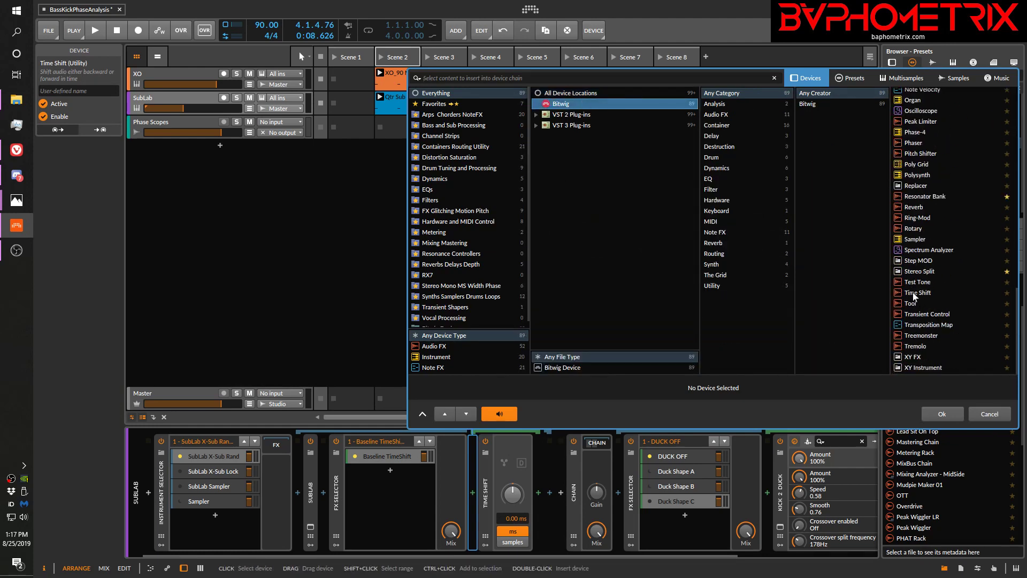
{"action": "left_click", "coordinate": [988, 414]}
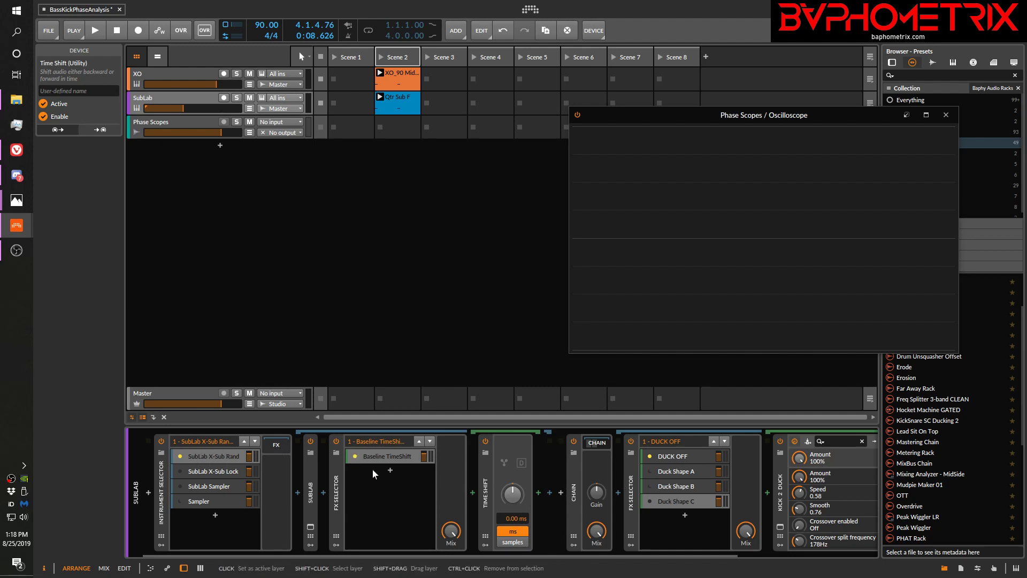
Play the kick and sub, try Time Shift offsets of -17.3 ms and 39.7 ms, and reset the shift to 0 ms
{"action": "key", "text": "space"}
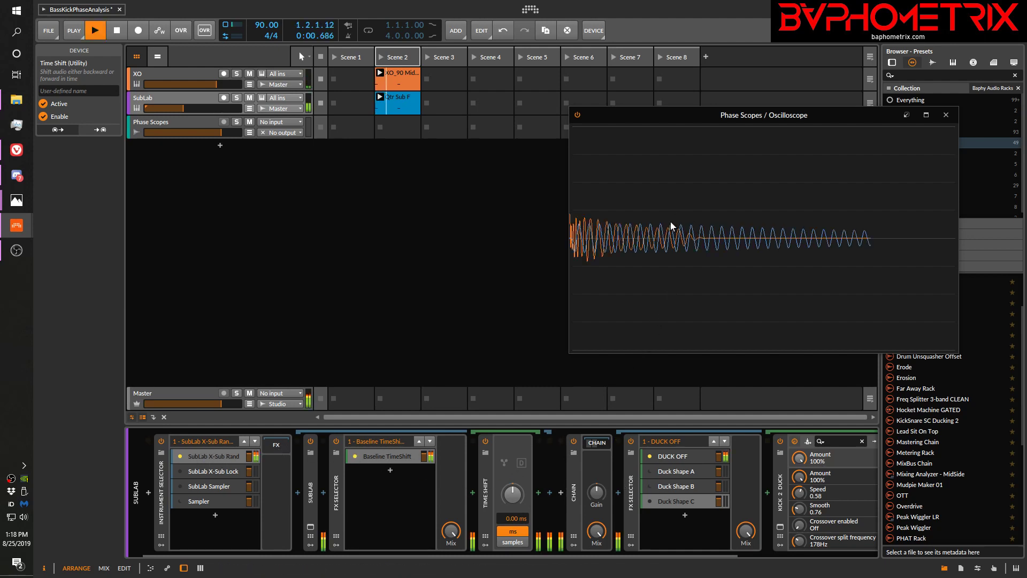
{"action": "key", "text": "space"}
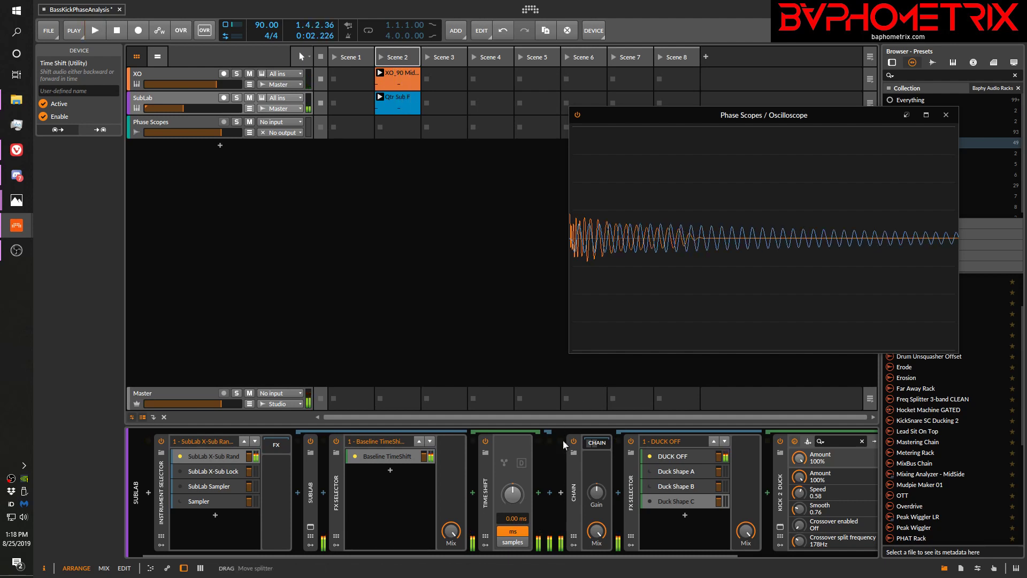
{"action": "left_click_drag", "start_coordinate": [513, 493], "coordinate": [512, 517]}
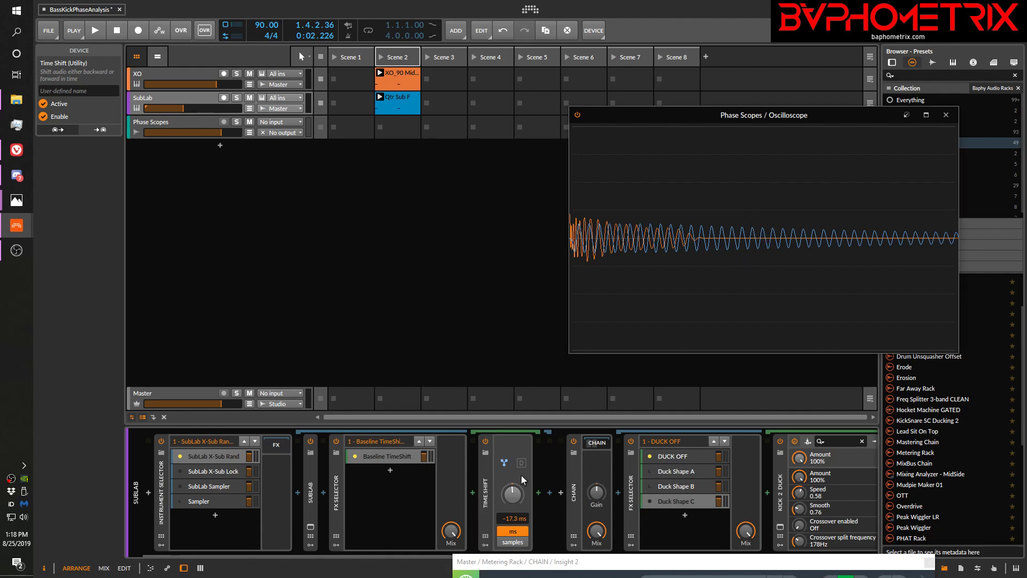
{"action": "left_click_drag", "start_coordinate": [511, 494], "coordinate": [511, 480]}
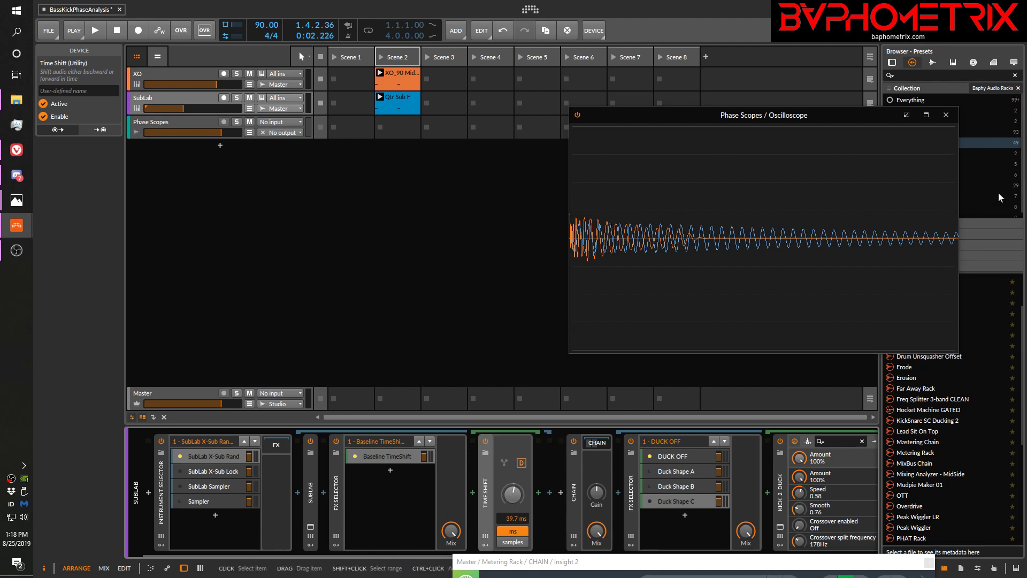
{"action": "double_click", "coordinate": [513, 493]}
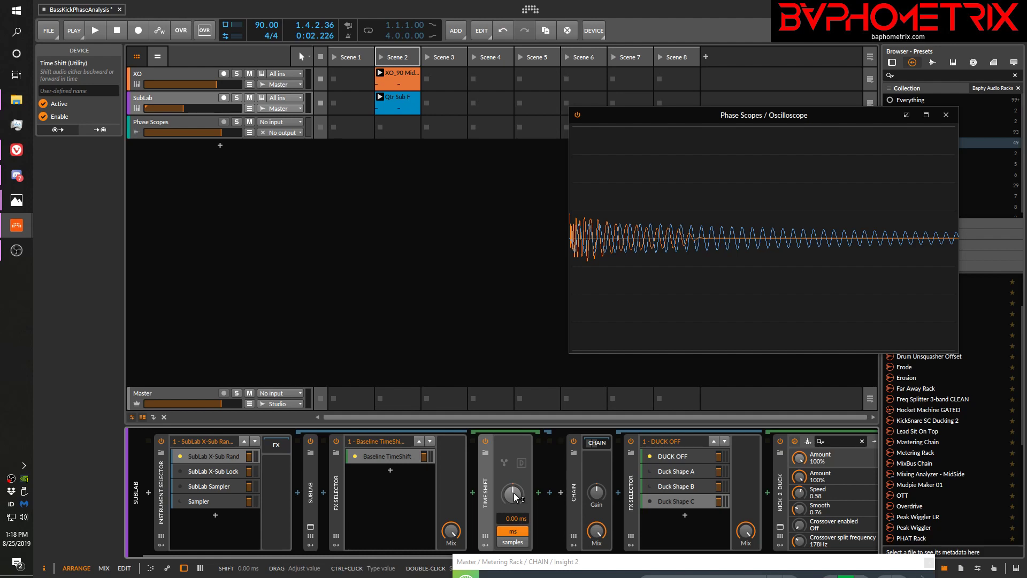
{"action": "left_click_drag", "start_coordinate": [515, 497], "coordinate": [515, 479]}
{"action": "double_click", "coordinate": [515, 498]}
Align the sub waveform with the kick during playback by setting the Baseline TimeShift layer's Time Shift to 13.7 ms
{"action": "key", "text": "space"}
{"action": "mouse_move", "coordinate": [515, 493]}
{"action": "left_mouse_down"}
{"action": "mouse_move", "coordinate": [514, 398]}
{"action": "mouse_move", "coordinate": [515, 493]}
{"action": "left_mouse_up"}
{"action": "key", "text": "space"}
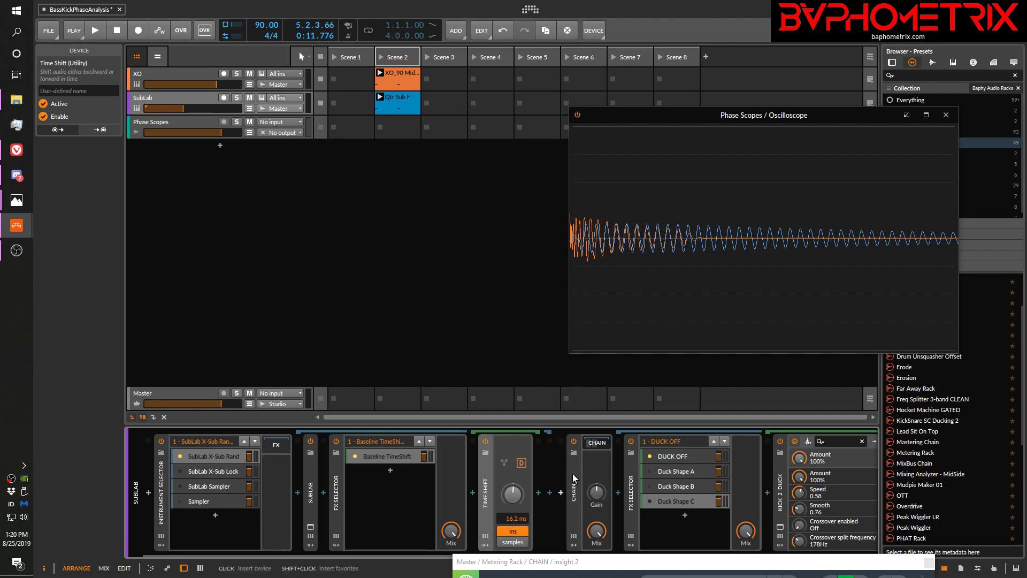
{"action": "key", "text": "space"}
{"action": "mouse_move", "coordinate": [513, 493]}
{"action": "left_mouse_down"}
{"action": "mouse_move", "coordinate": [514, 515]}
{"action": "mouse_move", "coordinate": [514, 493]}
{"action": "left_mouse_up"}
{"action": "key", "text": "space"}
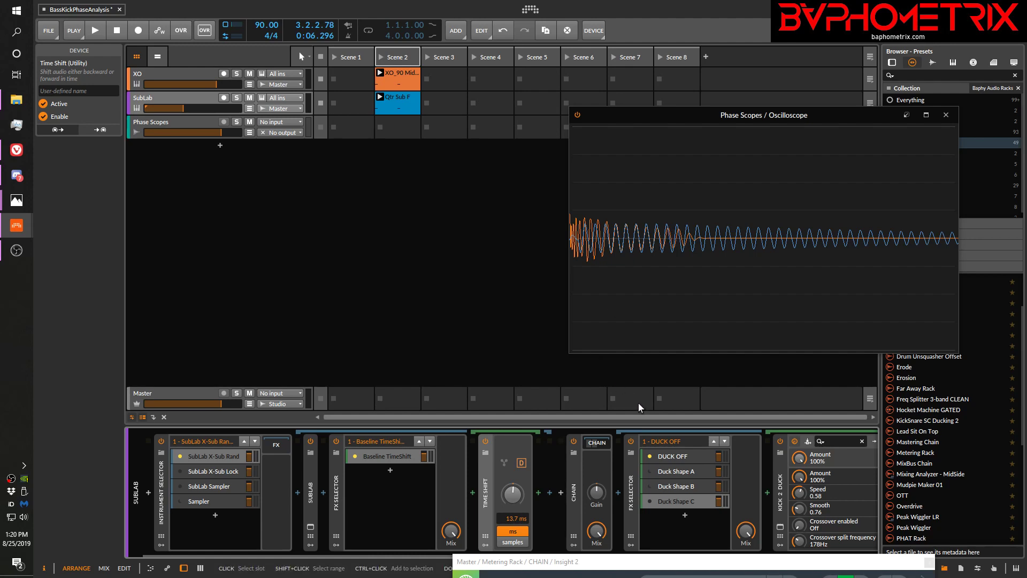
Activate Duck Shape C in the sub chain's ducking FX Selector and play the clips to compare the waveforms in the Oscilloscope
{"action": "left_click", "coordinate": [650, 502]}
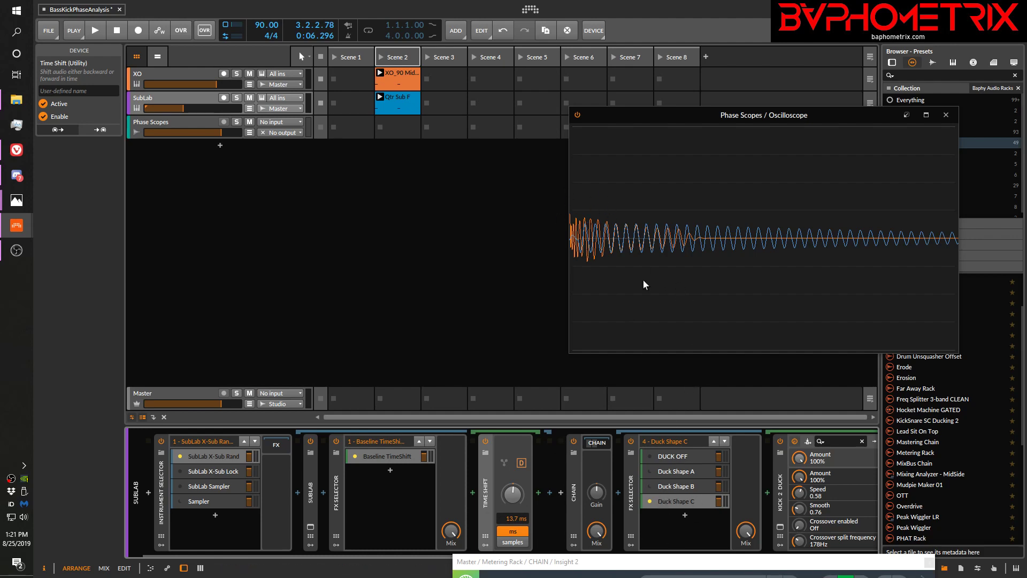
{"action": "key", "text": "space"}
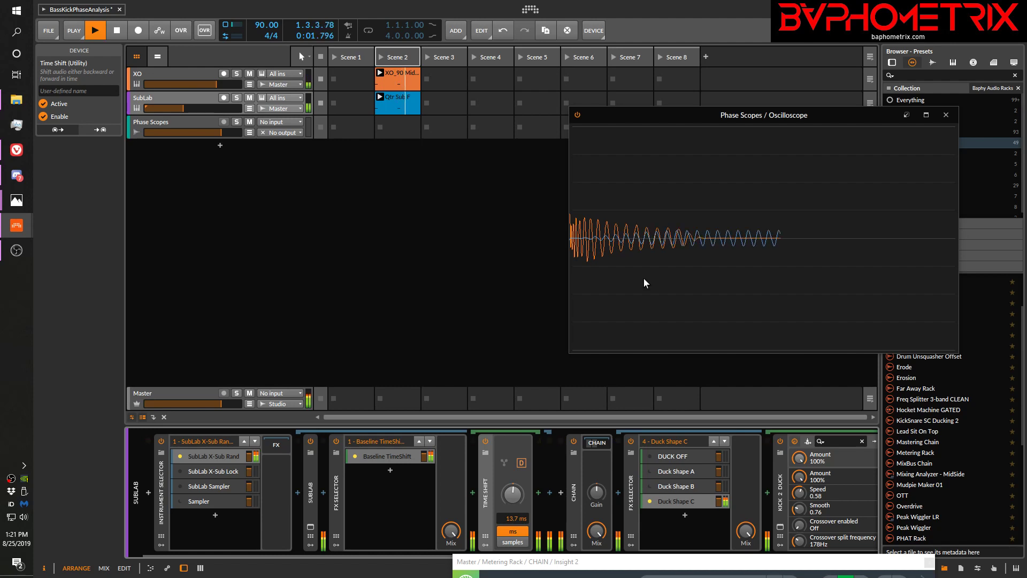
{"action": "key", "text": "space"}
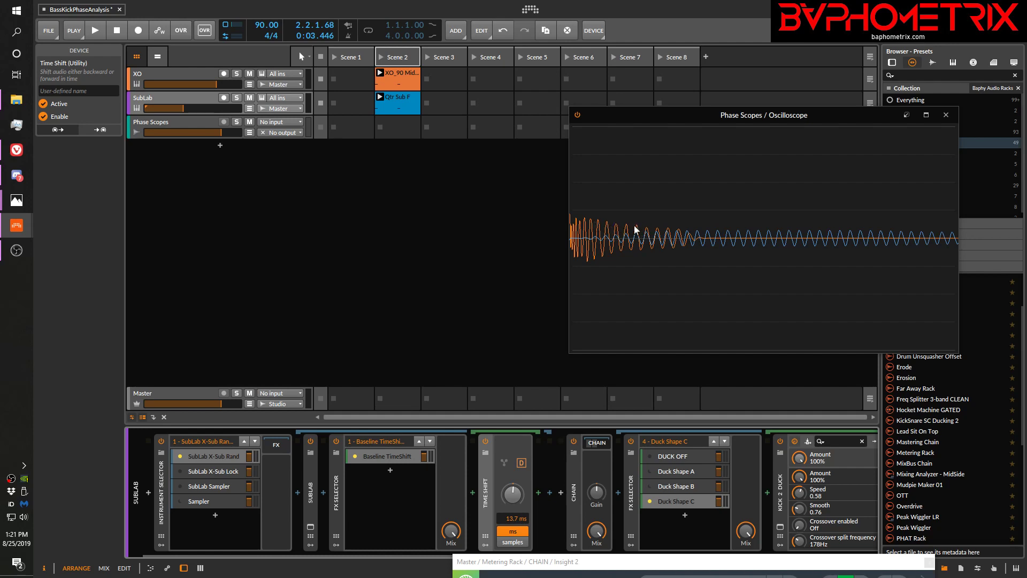
Compare the kick and sub waveforms in the Oscilloscope by playing the clips with DUCK OFF and with Duck Shape C active
{"action": "left_click", "coordinate": [650, 454]}
{"action": "key", "text": "space"}
{"action": "key", "text": "space"}
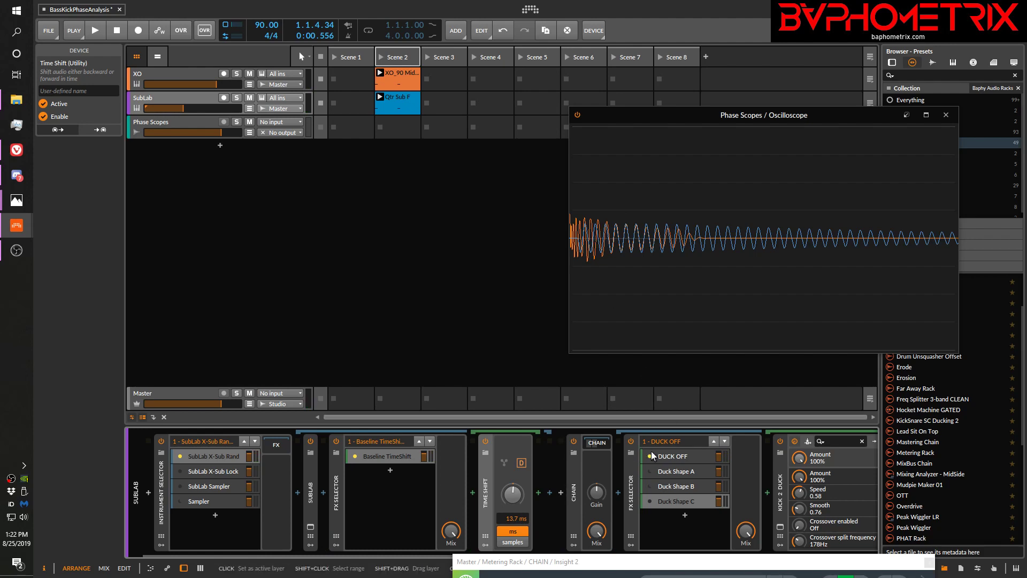
{"action": "left_click", "coordinate": [651, 501]}
{"action": "key", "text": "space"}
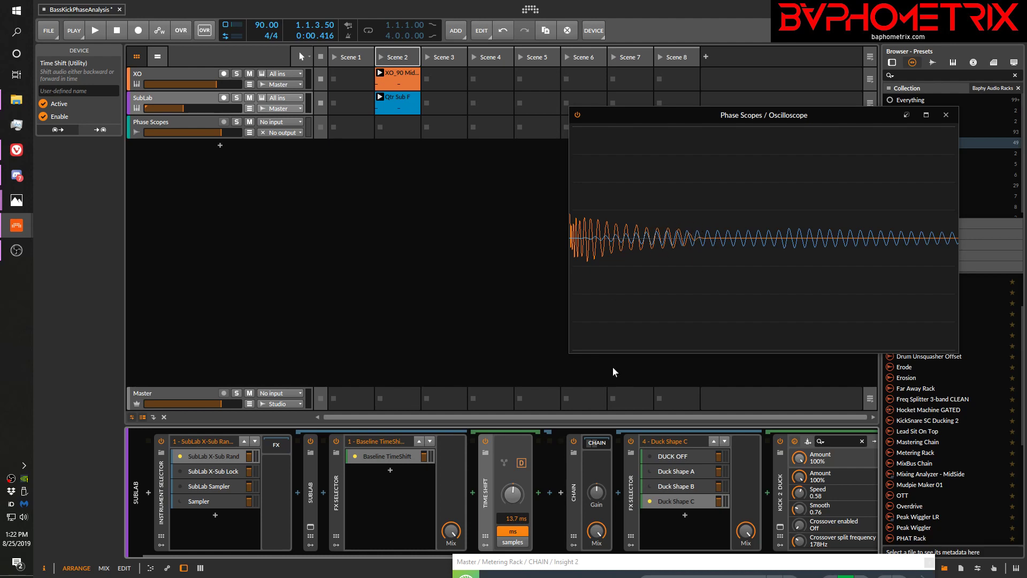
Set the Baseline TimeShift layer's Time Shift to 16.8 ms while playing the clips to check the sub's alignment with the kick
{"action": "key", "text": "space"}
{"action": "left_click_drag", "start_coordinate": [516, 494], "coordinate": [513, 493]}
{"action": "key", "text": "space"}
{"action": "key", "text": "space"}
{"action": "left_click_drag", "start_coordinate": [512, 496], "coordinate": [512, 485]}
{"action": "key", "text": "space"}
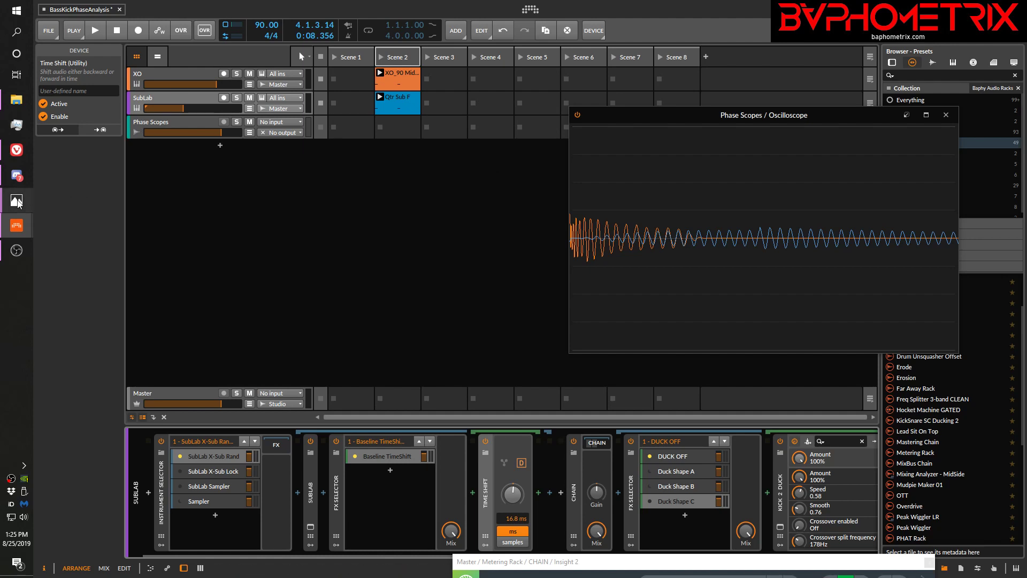
Switch to Photos to review the deep-dive outline in KickSubDeepDive_01.png, and return to Bitwig Studio
{"action": "mouse_move", "coordinate": [18, 203]}
{"action": "left_click", "coordinate": [105, 71]}
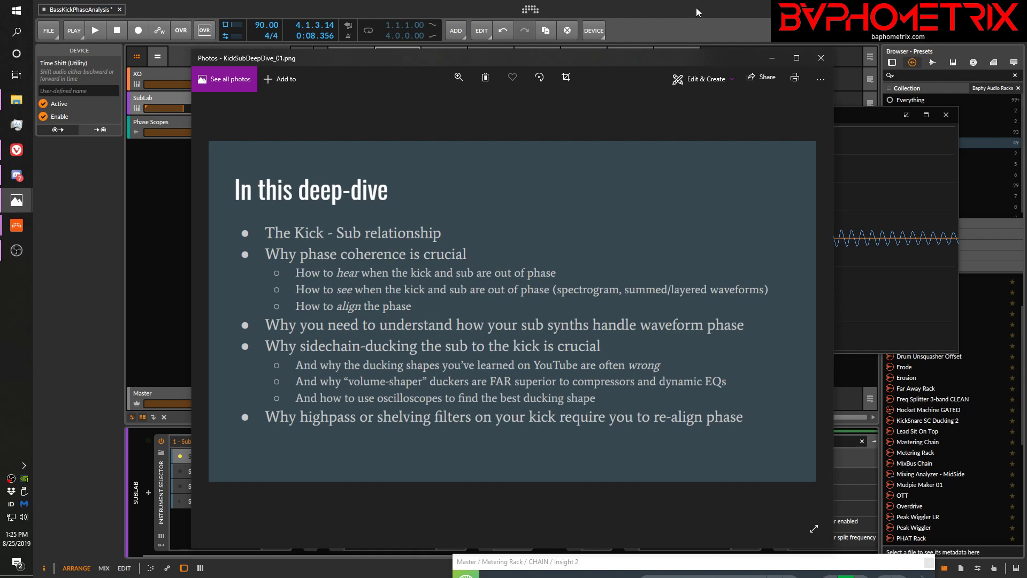
{"action": "key", "text": "alt+Tab"}
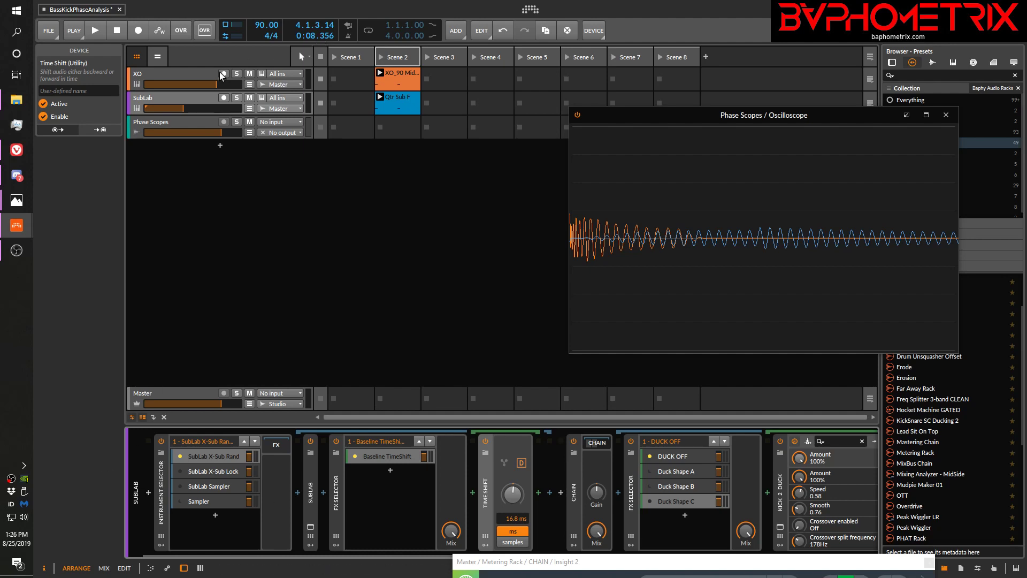
Insert the kHs Transient Shaper after SPAN on the XO track and move the Oscilloscope window out of its way
{"action": "left_click", "coordinate": [200, 77]}
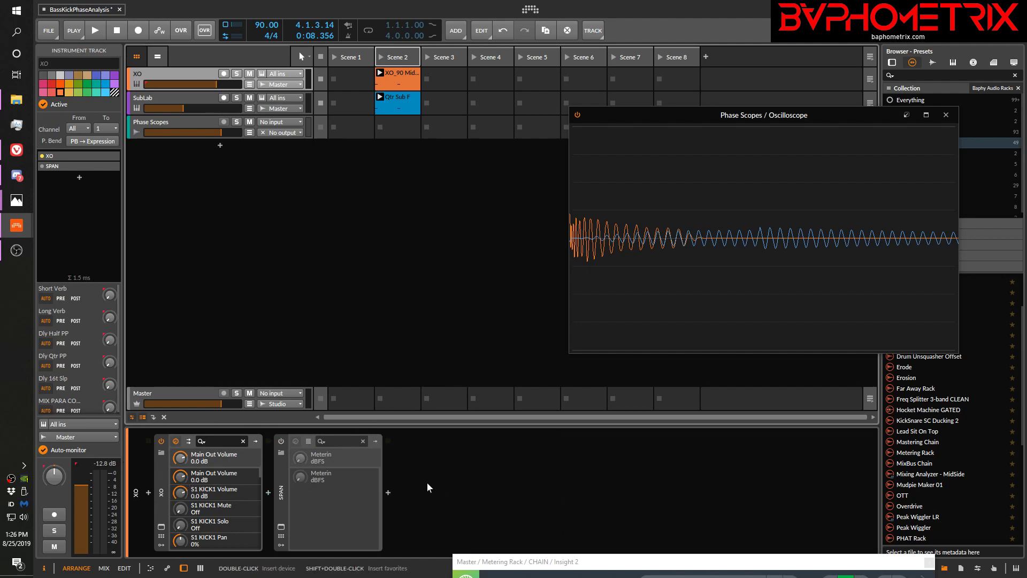
{"action": "left_click", "coordinate": [389, 492]}
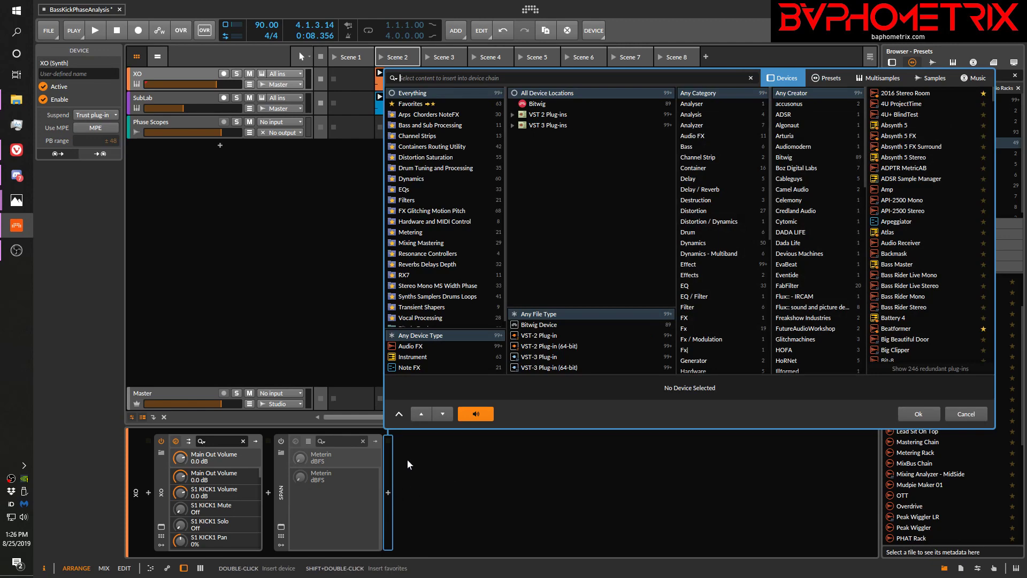
{"action": "type", "text": "trans"}
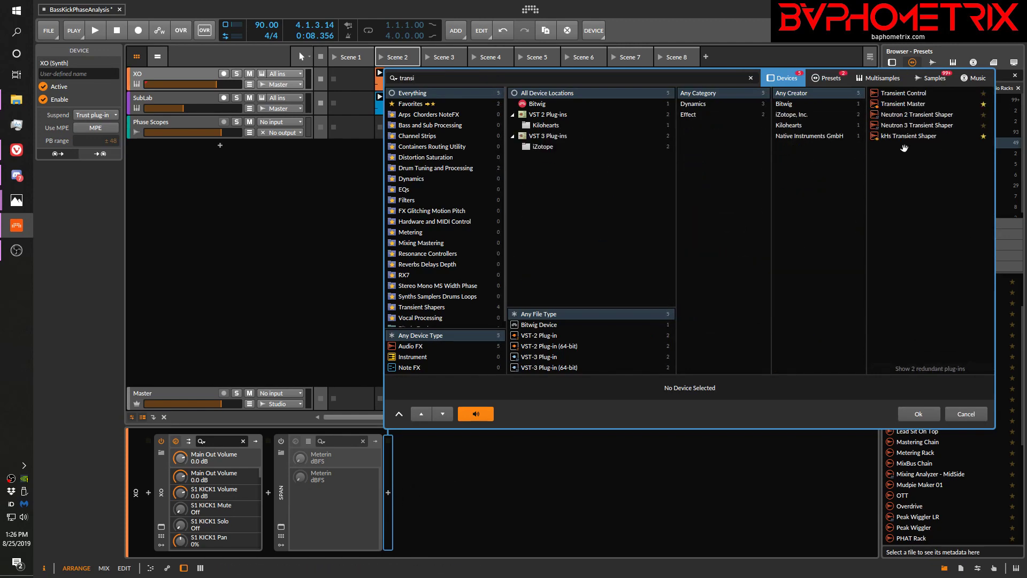
{"action": "double_click", "coordinate": [902, 136]}
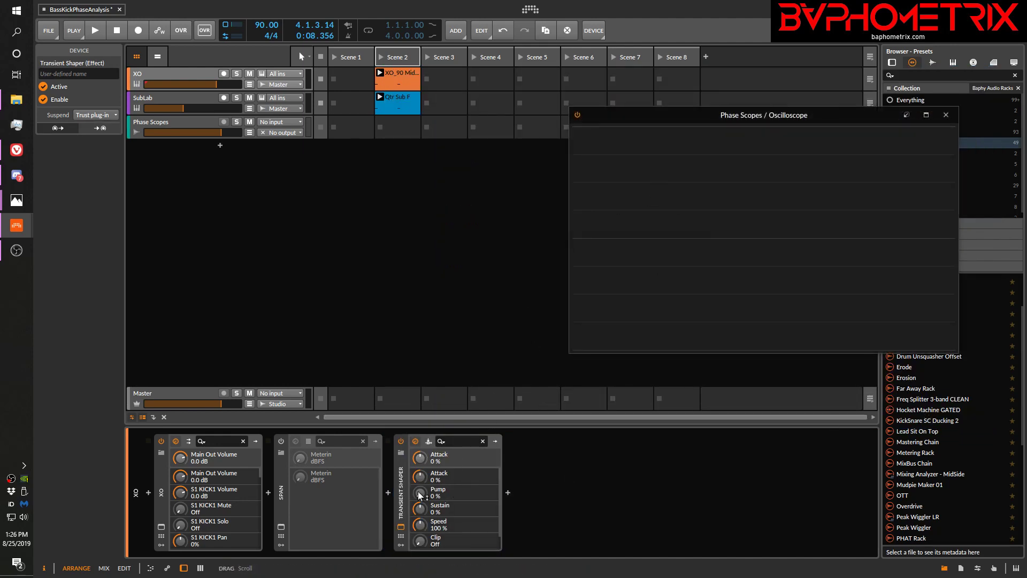
{"action": "left_click_drag", "start_coordinate": [667, 115], "coordinate": [682, 131]}
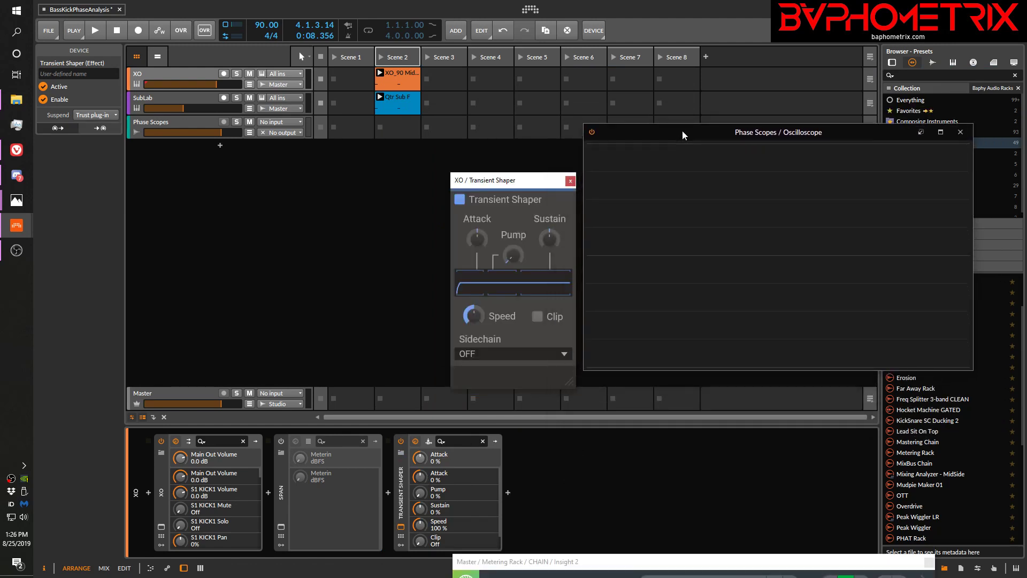
{"action": "left_click_drag", "start_coordinate": [524, 179], "coordinate": [502, 158]}
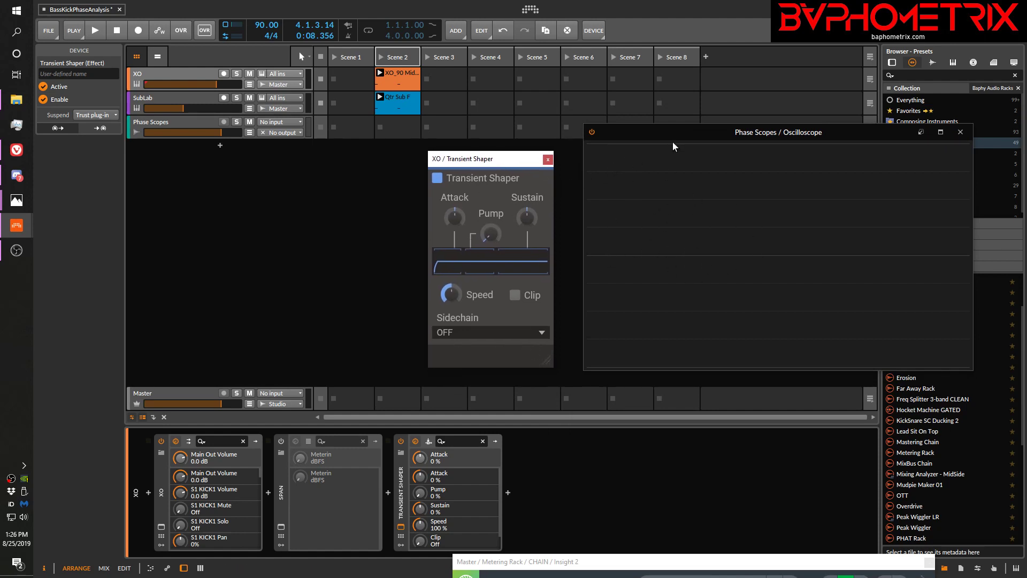
{"action": "left_click_drag", "start_coordinate": [672, 129], "coordinate": [698, 564]}
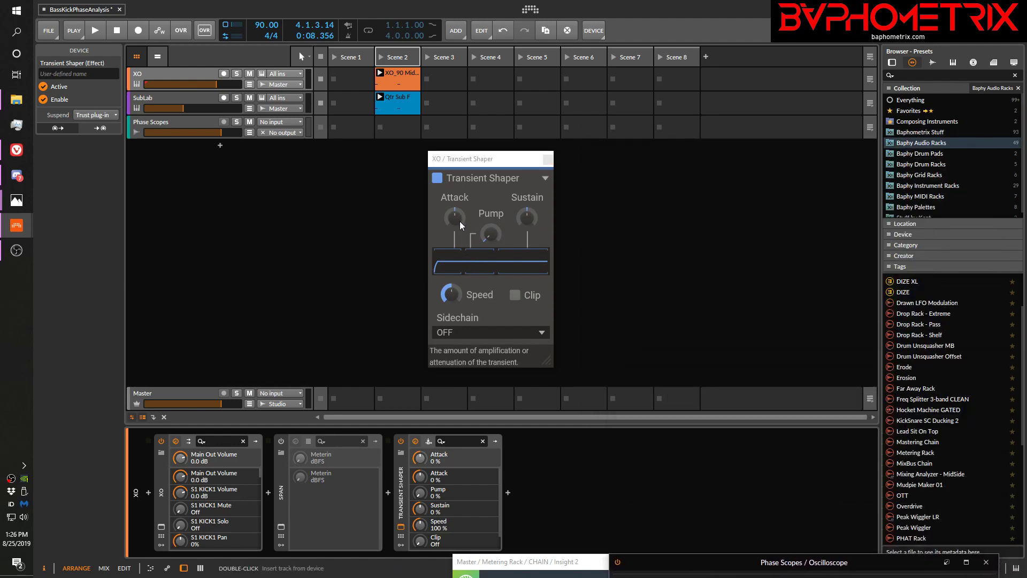
Set the Transient Shaper's Attack to 27 %, Sustain to -47 % and Pump to 0 % during playback
{"action": "key", "text": "space"}
{"action": "left_click_drag", "start_coordinate": [454, 216], "coordinate": [454, 202]}
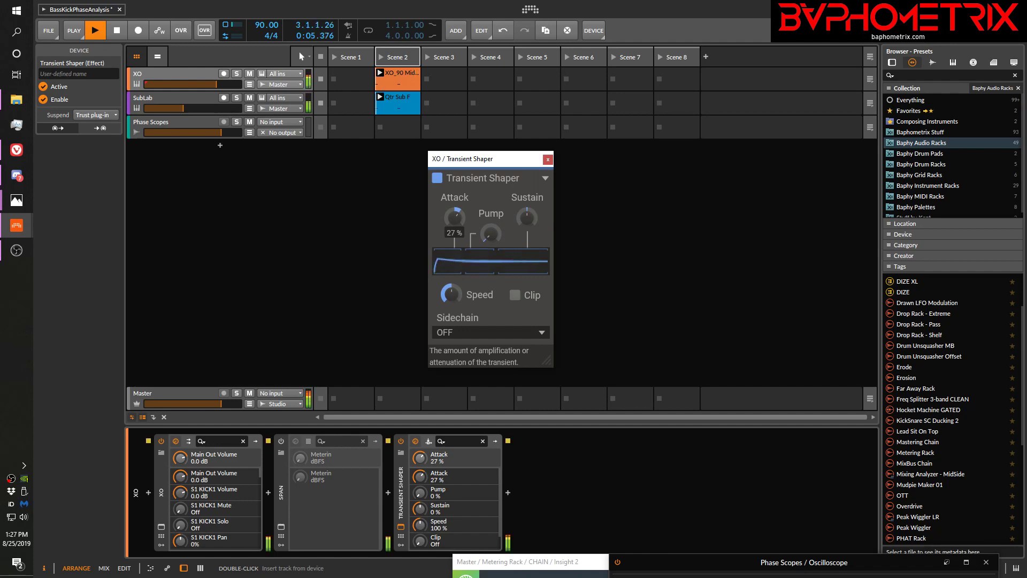
{"action": "left_click_drag", "start_coordinate": [527, 216], "coordinate": [527, 246]}
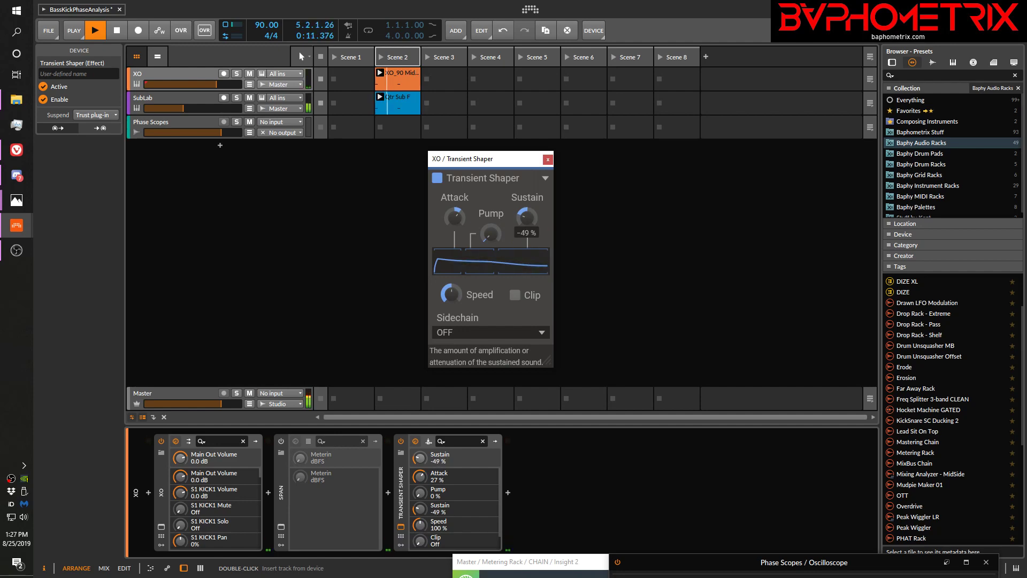
{"action": "left_click", "coordinate": [491, 233]}
{"action": "mouse_move", "coordinate": [491, 233]}
{"action": "left_mouse_down"}
{"action": "mouse_move", "coordinate": [491, 209]}
{"action": "mouse_move", "coordinate": [490, 233]}
{"action": "left_mouse_up"}
{"action": "key", "text": "space"}
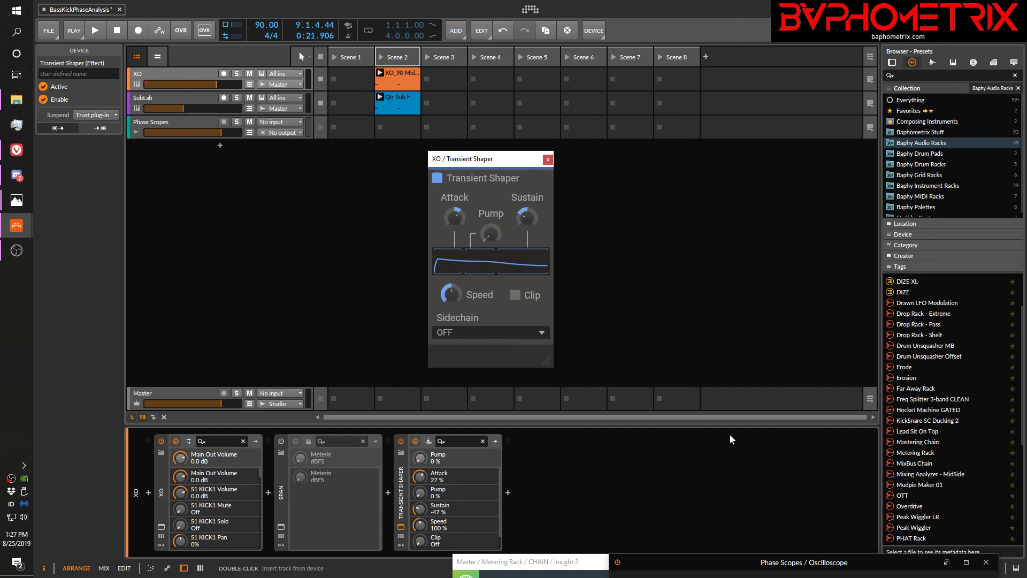
Bring the Oscilloscope back into view and play the clips to examine the reshaped kick against the sub
{"action": "left_click_drag", "start_coordinate": [744, 565], "coordinate": [720, 142]}
{"action": "key", "text": "space"}
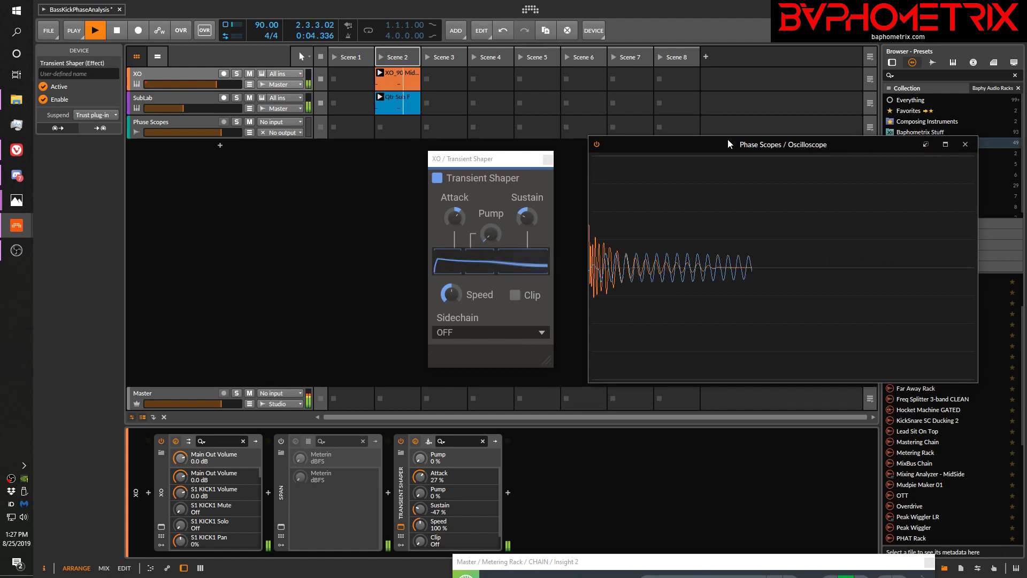
{"action": "key", "text": "space"}
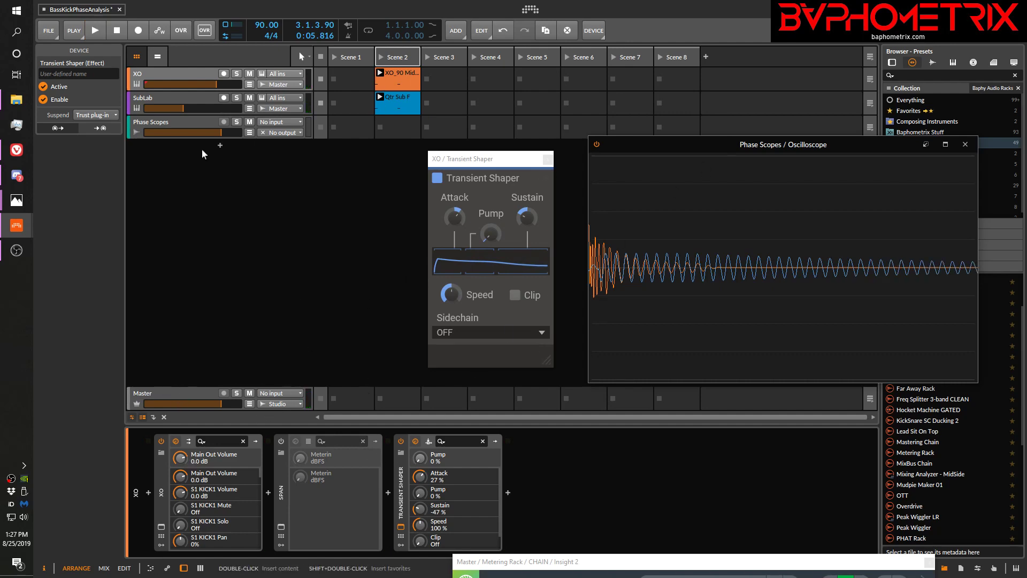
Activate Duck Shape C in the SubLab track's ducking FX Selector and play the clips to check the waveforms
{"action": "left_click", "coordinate": [184, 97]}
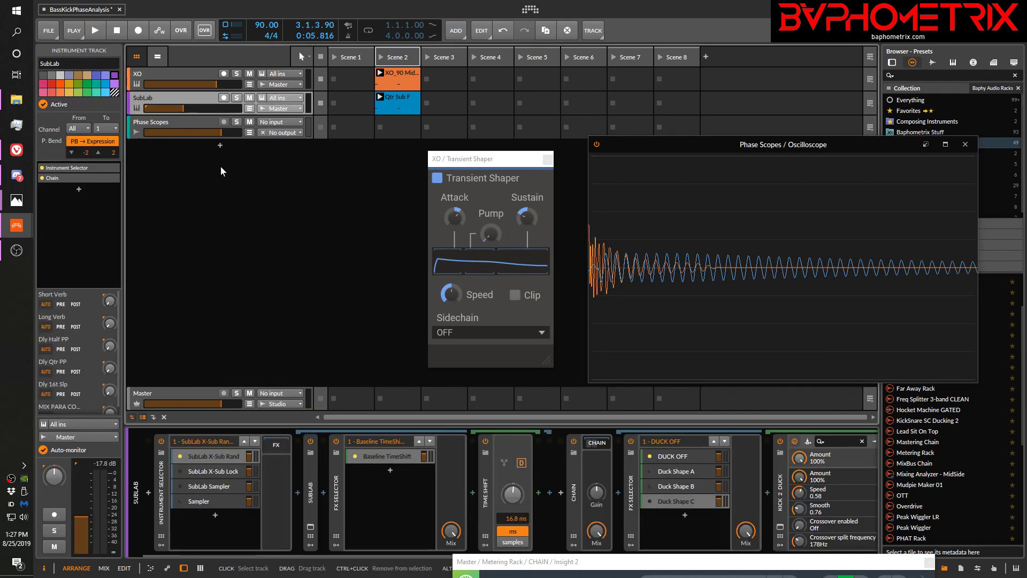
{"action": "left_click", "coordinate": [648, 501]}
{"action": "key", "text": "space"}
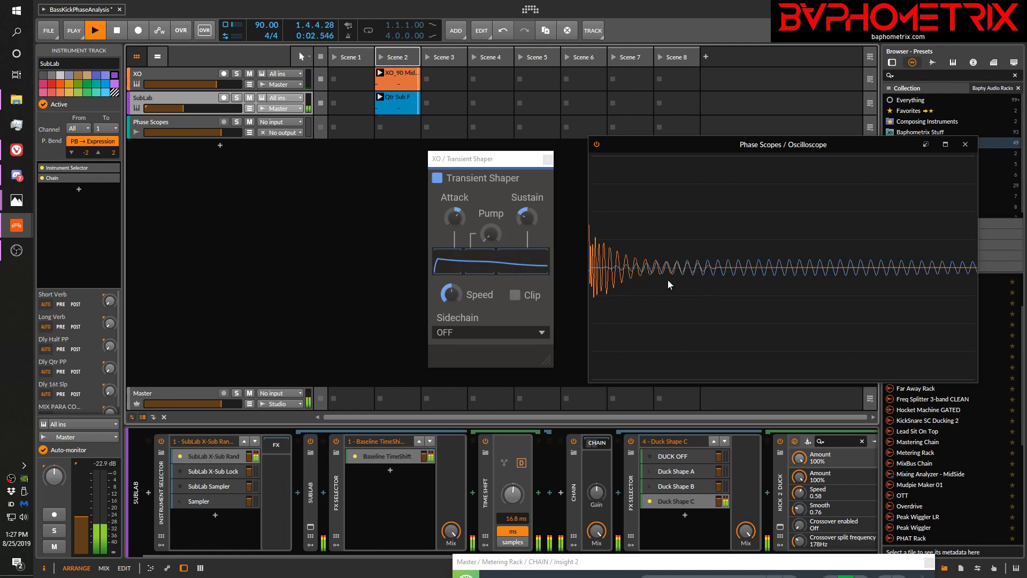
{"action": "key", "text": "space"}
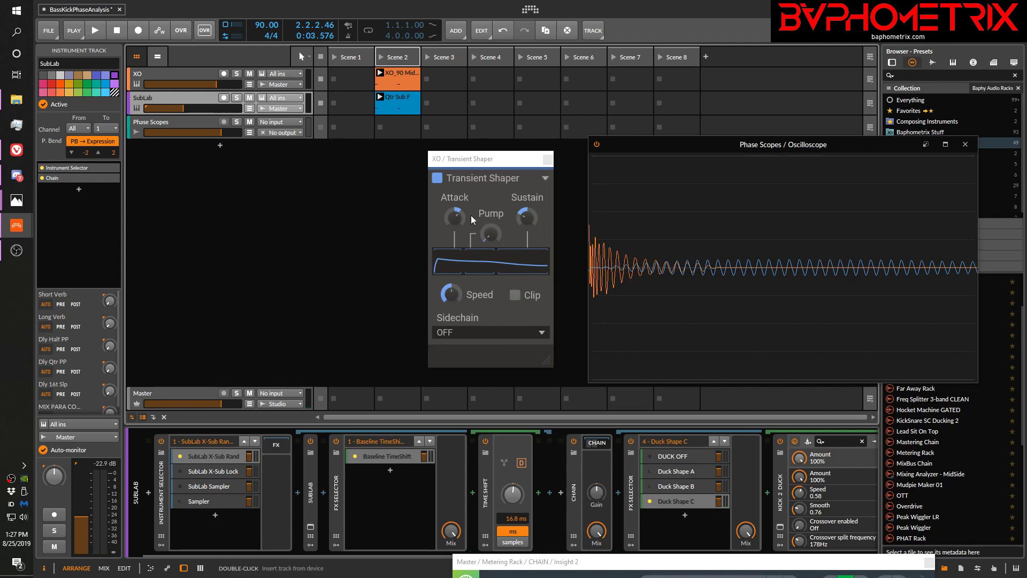
Set the Transient Shaper's Attack to -60 % and Sustain to 43 %, and play the clips to view the kick's shape
{"action": "left_click_drag", "start_coordinate": [457, 215], "coordinate": [457, 224]}
{"action": "mouse_move", "coordinate": [529, 220]}
{"action": "left_mouse_down"}
{"action": "mouse_move", "coordinate": [529, 230]}
{"action": "mouse_move", "coordinate": [527, 204]}
{"action": "left_mouse_up"}
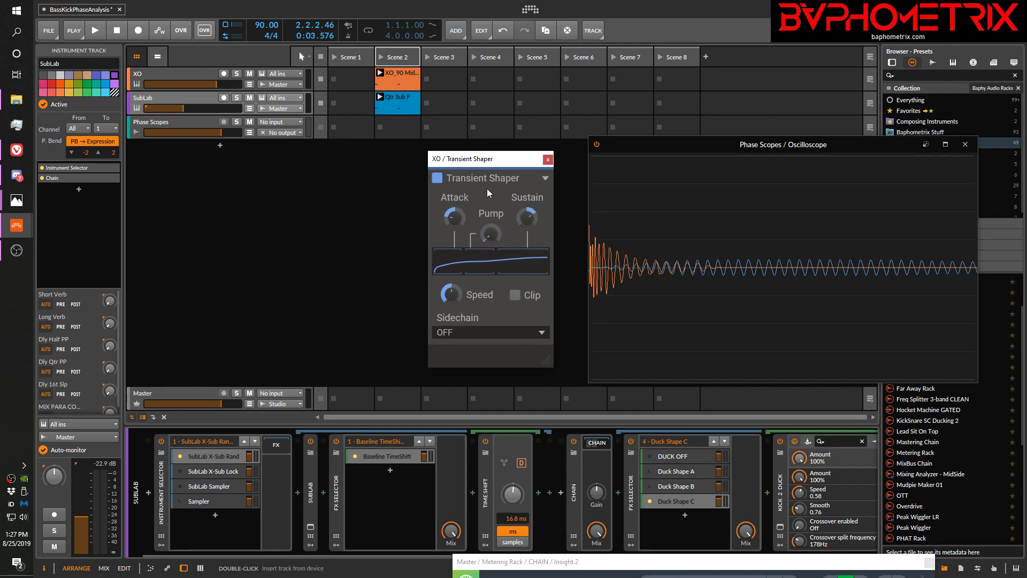
{"action": "key", "text": "space"}
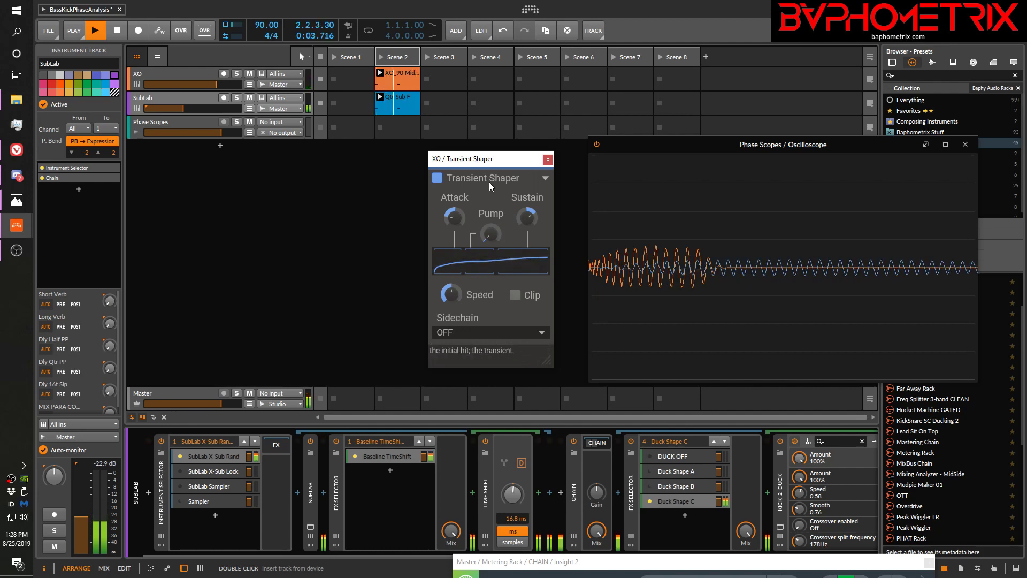
{"action": "key", "text": "space"}
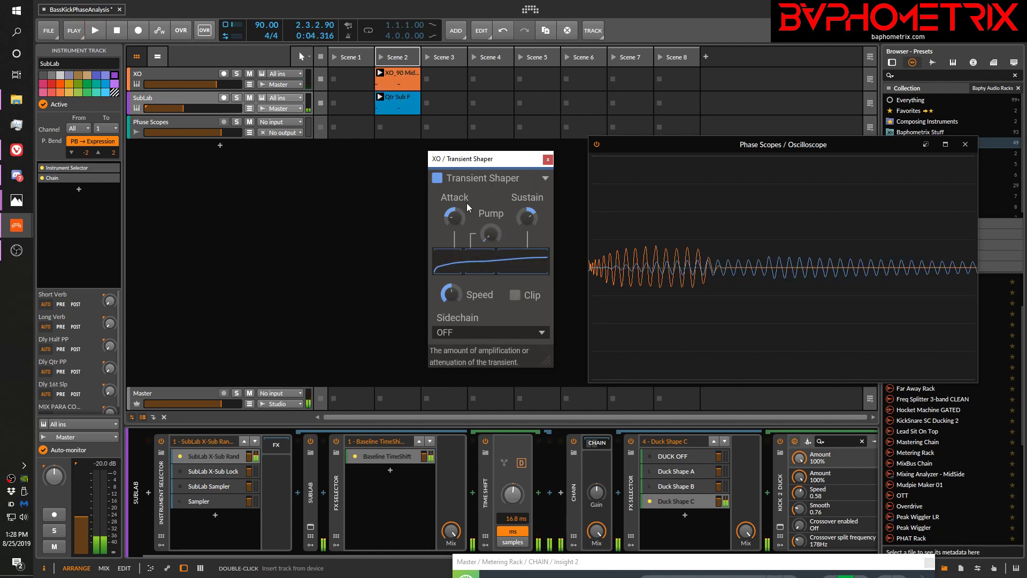
Close the Transient Shaper window and delete the device from the XO track
{"action": "left_click", "coordinate": [547, 160]}
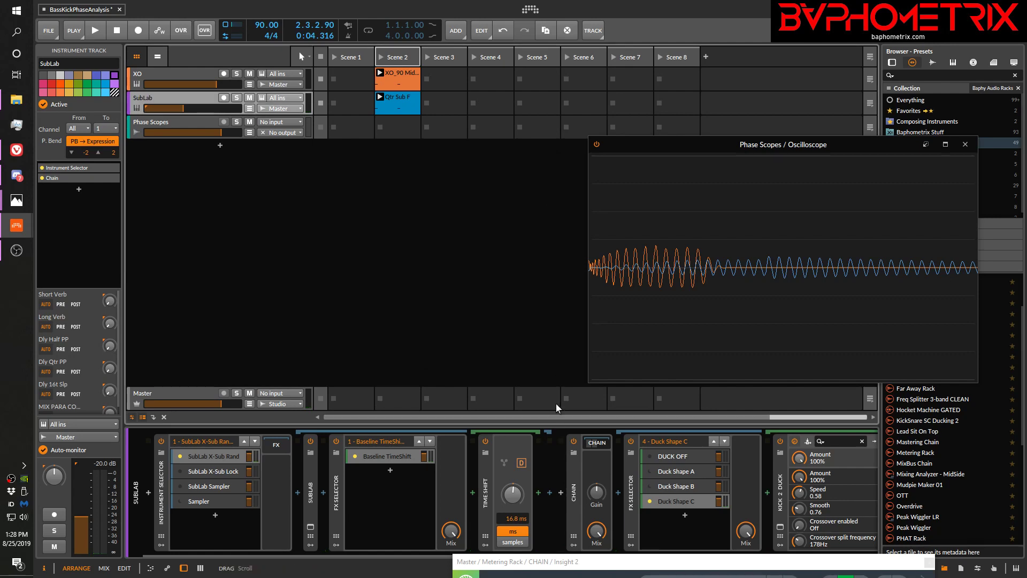
{"action": "left_click", "coordinate": [163, 73]}
{"action": "left_click", "coordinate": [402, 501]}
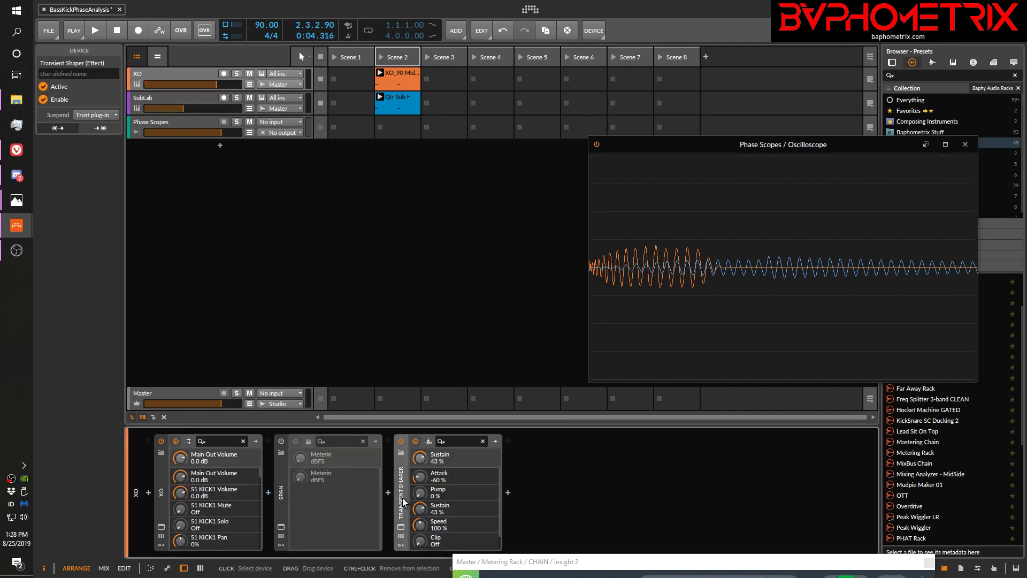
{"action": "key", "text": "Delete"}
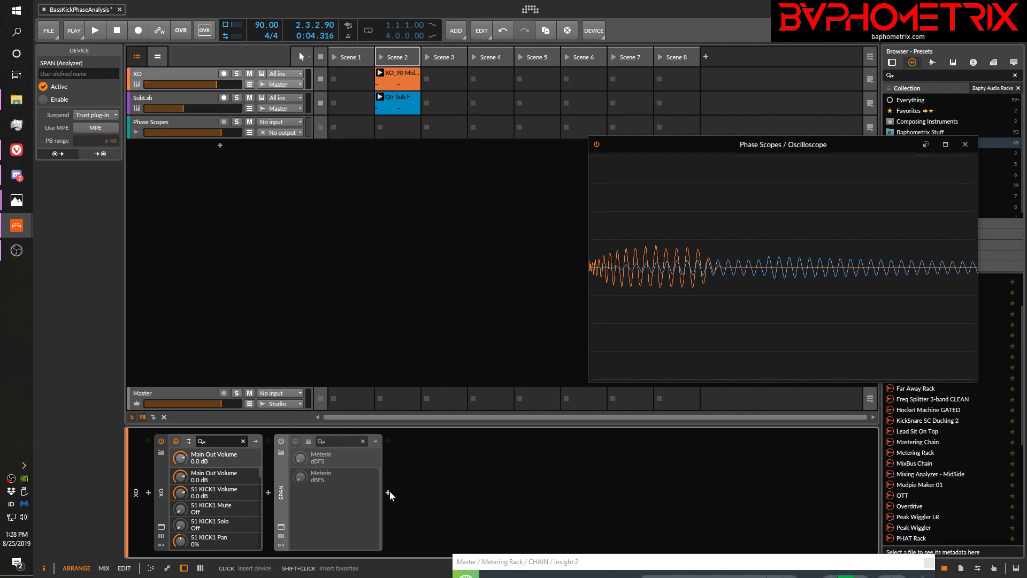
Insert FabFilter Pro-Q 3 after SPAN on the XO track and place its window beside the Oscilloscope
{"action": "left_click", "coordinate": [390, 489]}
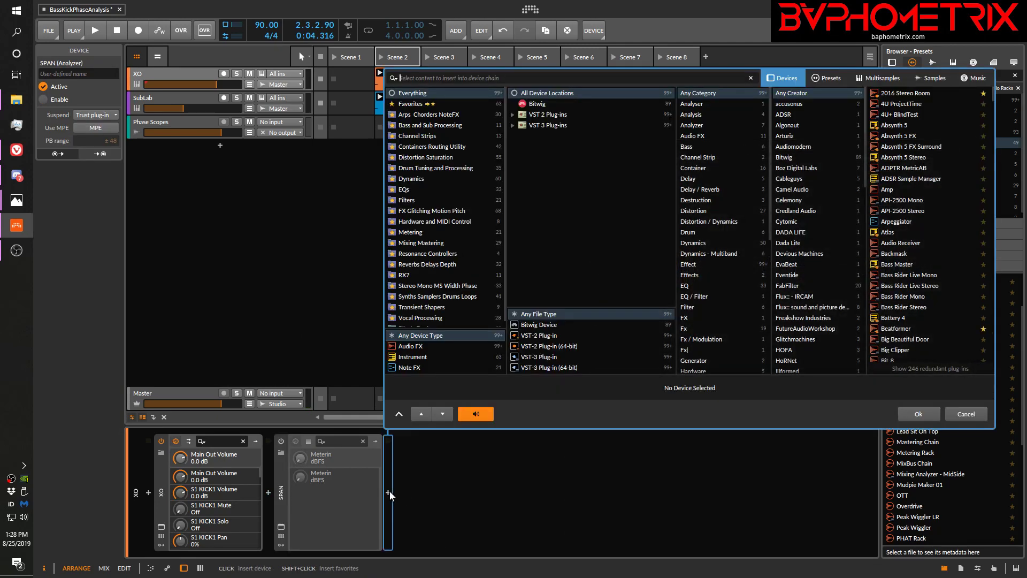
{"action": "type", "text": "pro"}
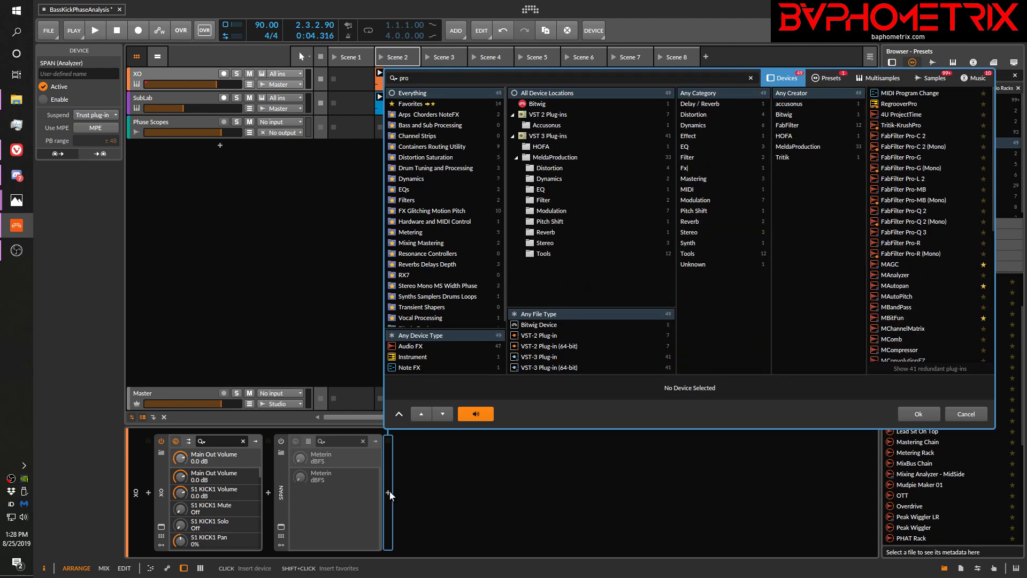
{"action": "left_click", "coordinate": [931, 231]}
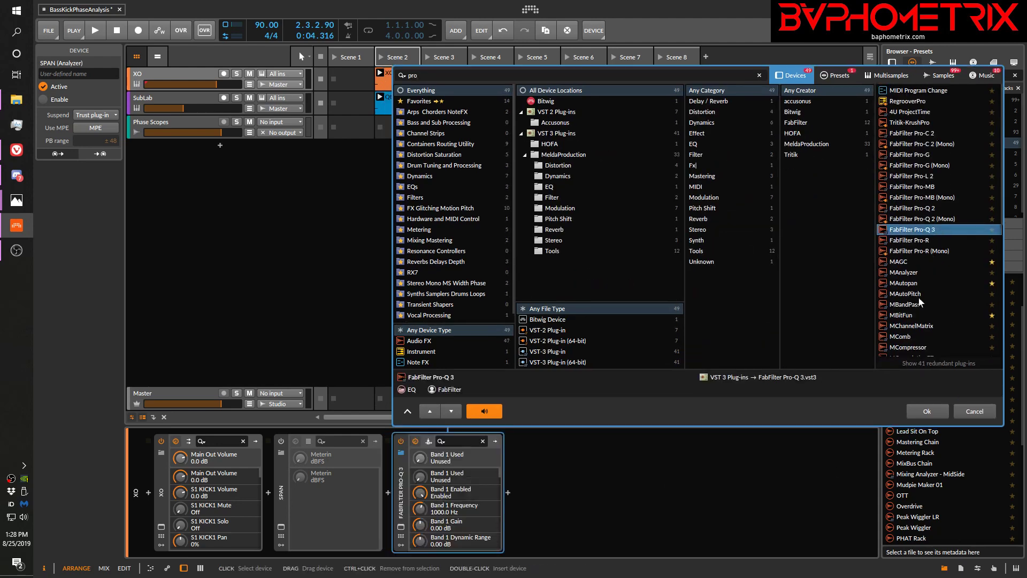
{"action": "key", "text": "Return"}
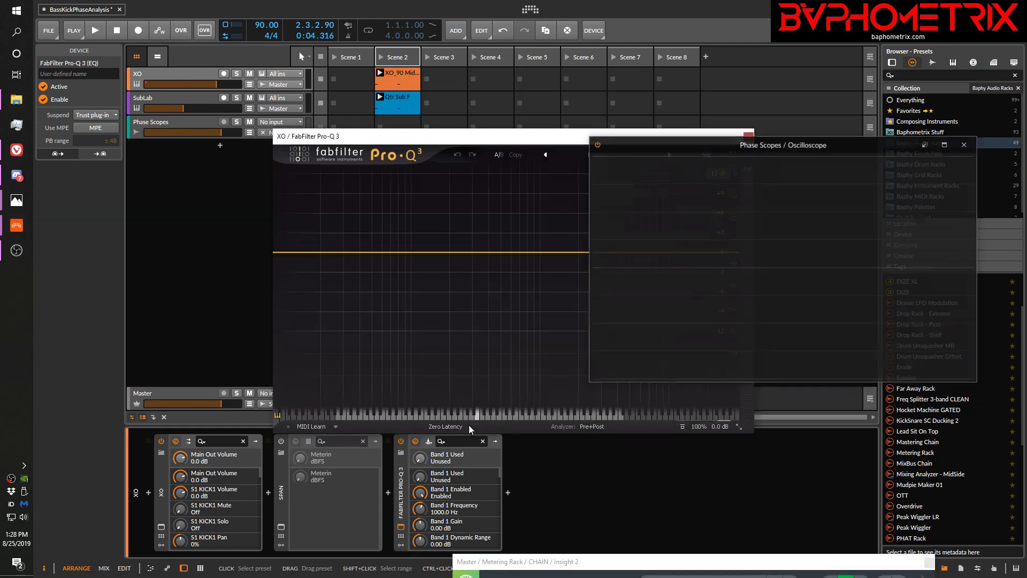
{"action": "left_click_drag", "start_coordinate": [459, 138], "coordinate": [296, 59]}
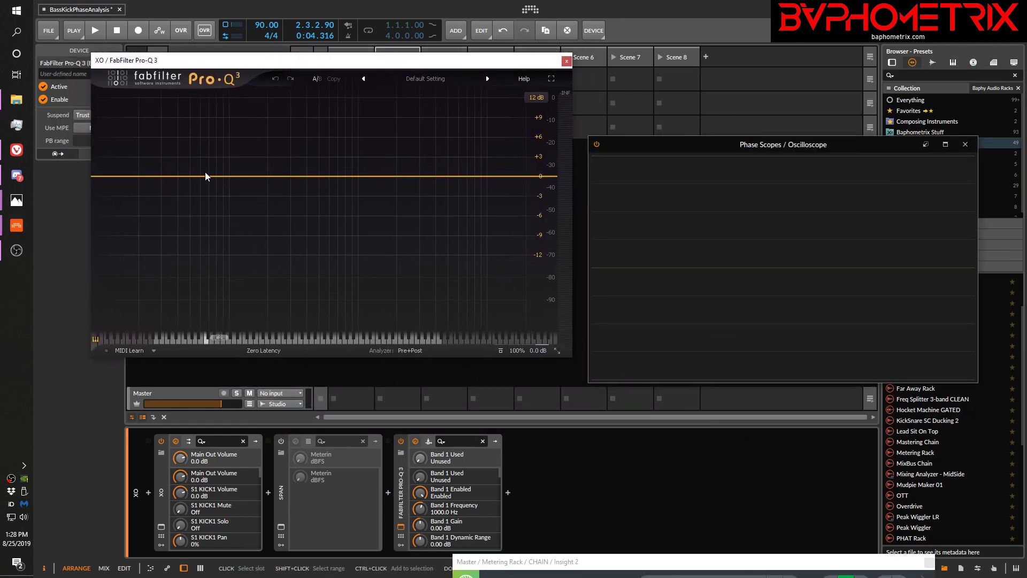
Add a Low Shelf band to the kick's Pro-Q 3 at about 40.7 Hz with a gain of about -2.29 dB
{"action": "left_click", "coordinate": [176, 176]}
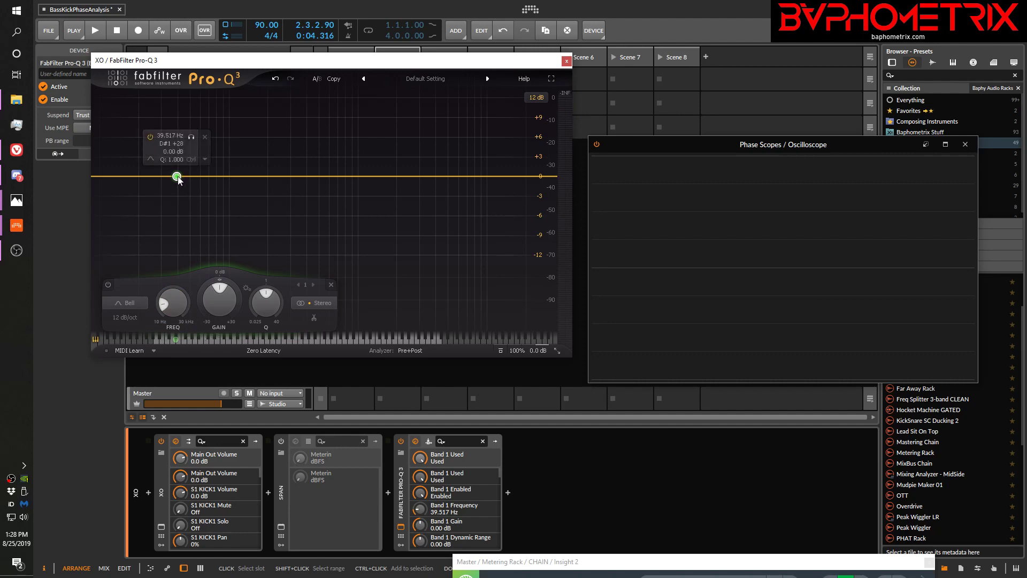
{"action": "left_click", "coordinate": [151, 160]}
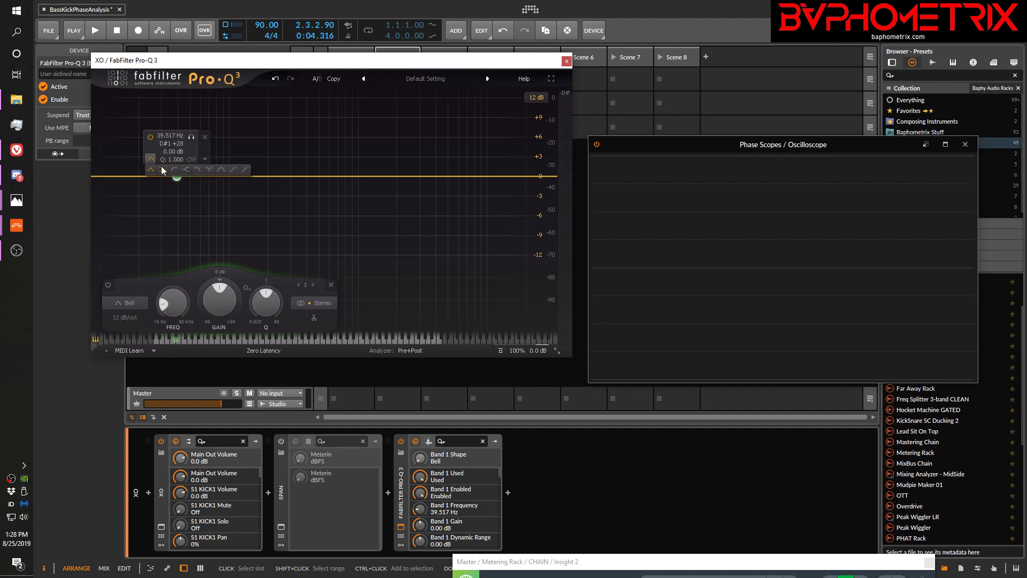
{"action": "left_click", "coordinate": [162, 169]}
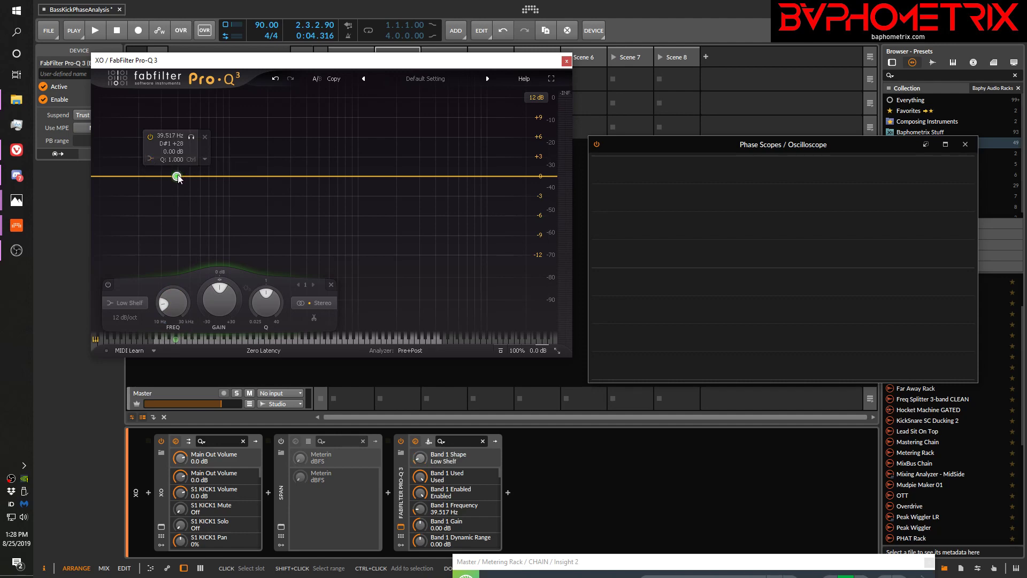
{"action": "left_click_drag", "start_coordinate": [178, 177], "coordinate": [178, 189]}
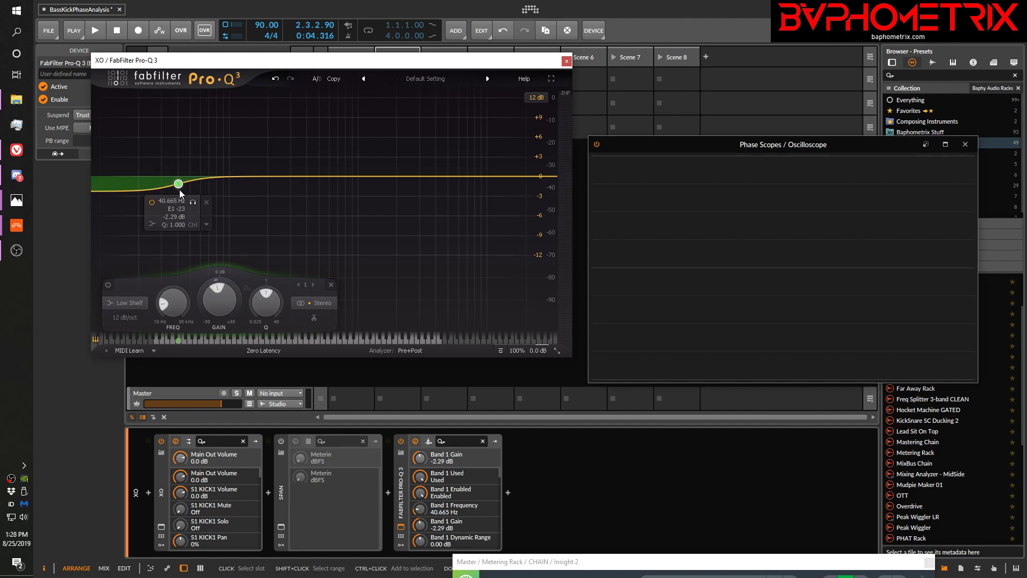
Move the kick's Low Shelf band to about 45.6 Hz and -4.16 dB during playback to check the waveform shift
{"action": "mouse_move", "coordinate": [179, 190]}
{"action": "left_mouse_down"}
{"action": "mouse_move", "coordinate": [155, 186]}
{"action": "mouse_move", "coordinate": [165, 186]}
{"action": "left_mouse_up"}
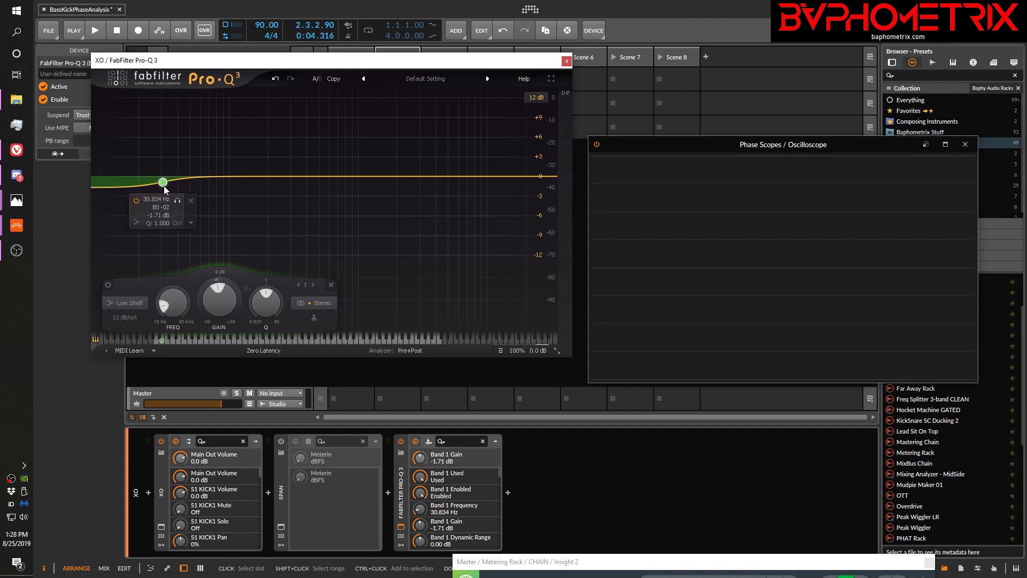
{"action": "key", "text": "space"}
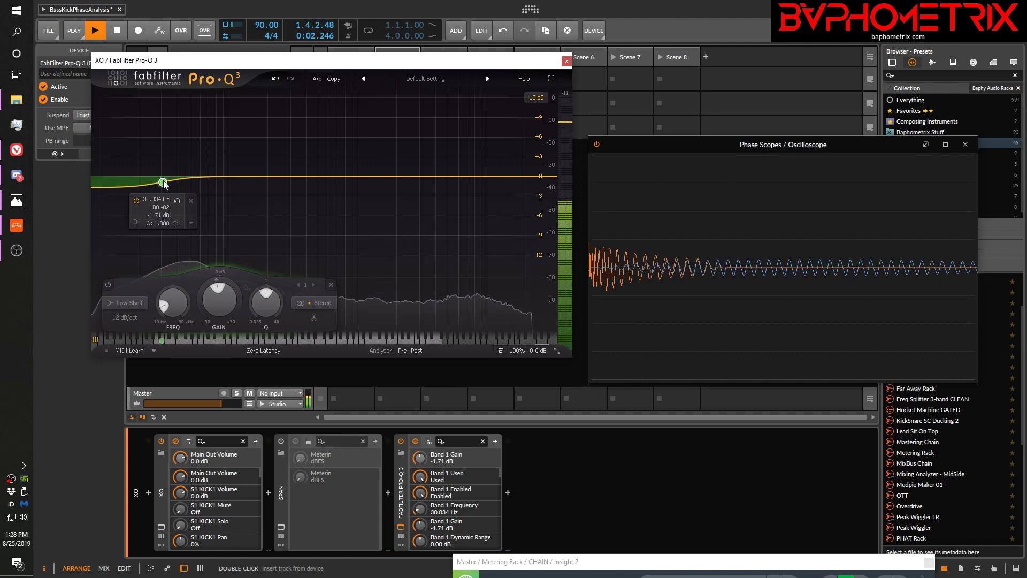
{"action": "mouse_move", "coordinate": [174, 182]}
{"action": "left_mouse_down"}
{"action": "mouse_move", "coordinate": [219, 226]}
{"action": "mouse_move", "coordinate": [185, 220]}
{"action": "mouse_move", "coordinate": [165, 192]}
{"action": "mouse_move", "coordinate": [229, 187]}
{"action": "mouse_move", "coordinate": [141, 189]}
{"action": "mouse_move", "coordinate": [235, 204]}
{"action": "mouse_move", "coordinate": [185, 195]}
{"action": "left_mouse_up"}
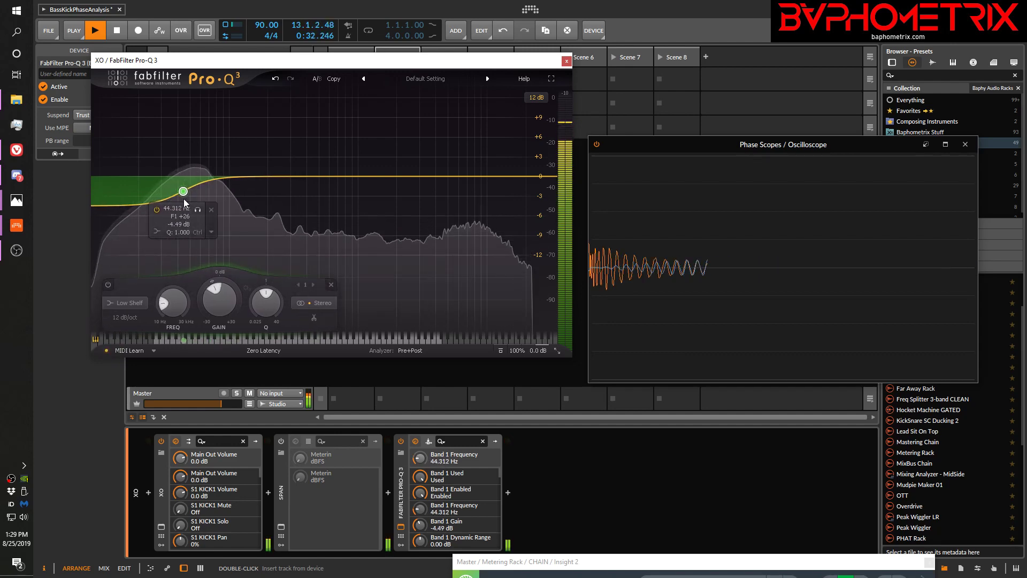
{"action": "key", "text": "space"}
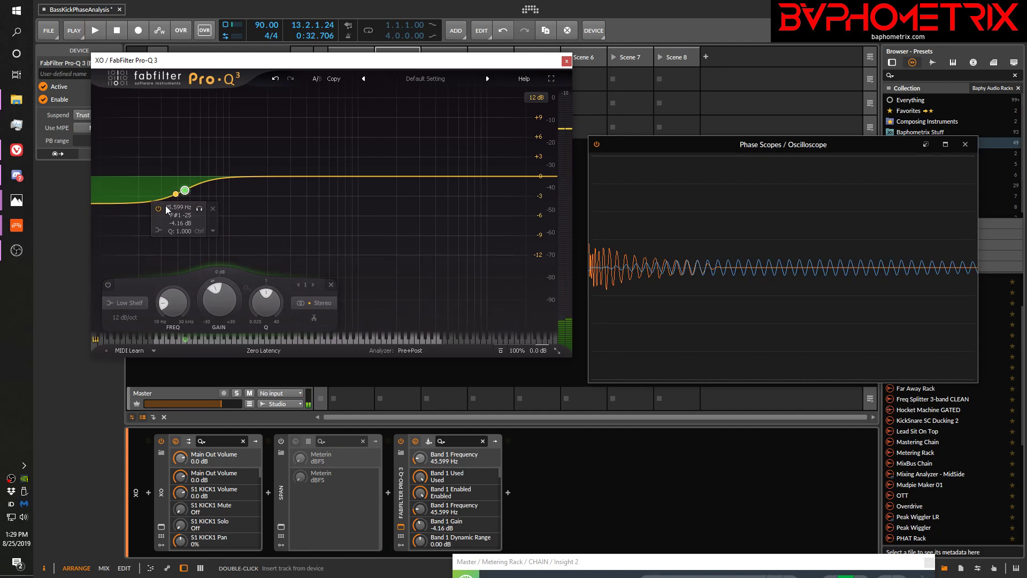
Change band 1 to a Low Cut at about 20.95 Hz with Q 1.062, and play the clips to view the kick's waveform
{"action": "left_click", "coordinate": [160, 230]}
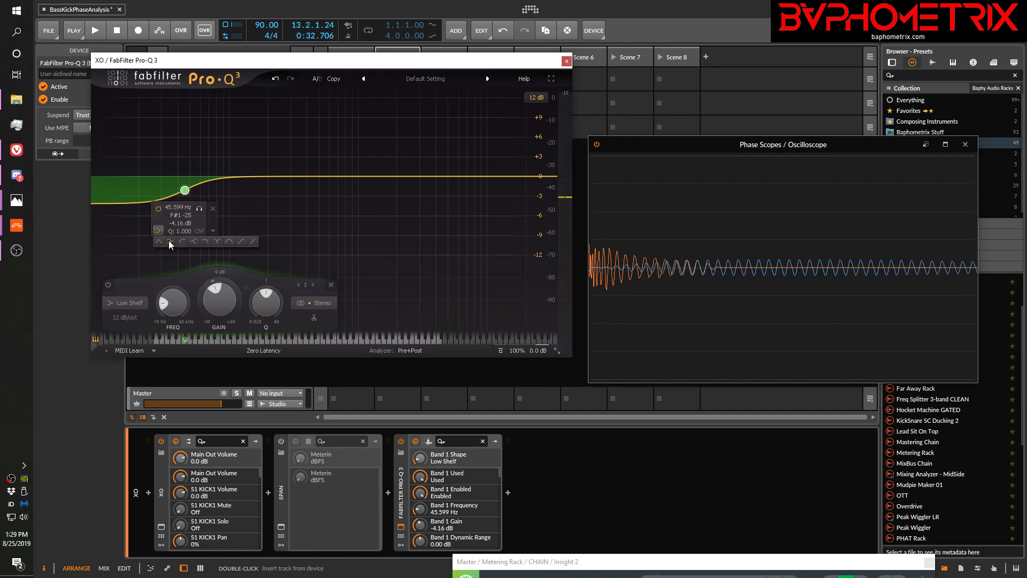
{"action": "left_click", "coordinate": [182, 241]}
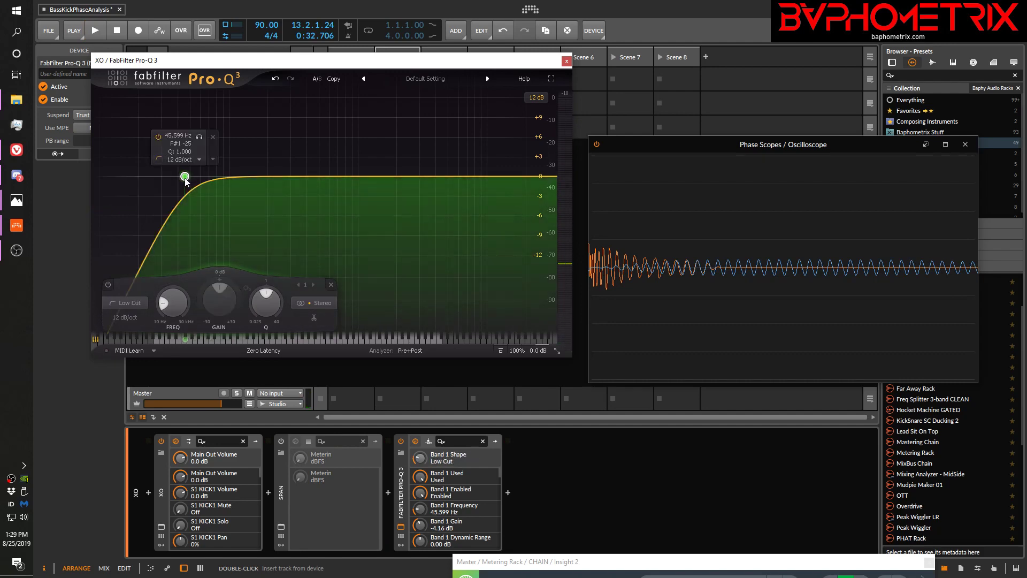
{"action": "left_click_drag", "start_coordinate": [188, 180], "coordinate": [136, 177]}
{"action": "key", "text": "space"}
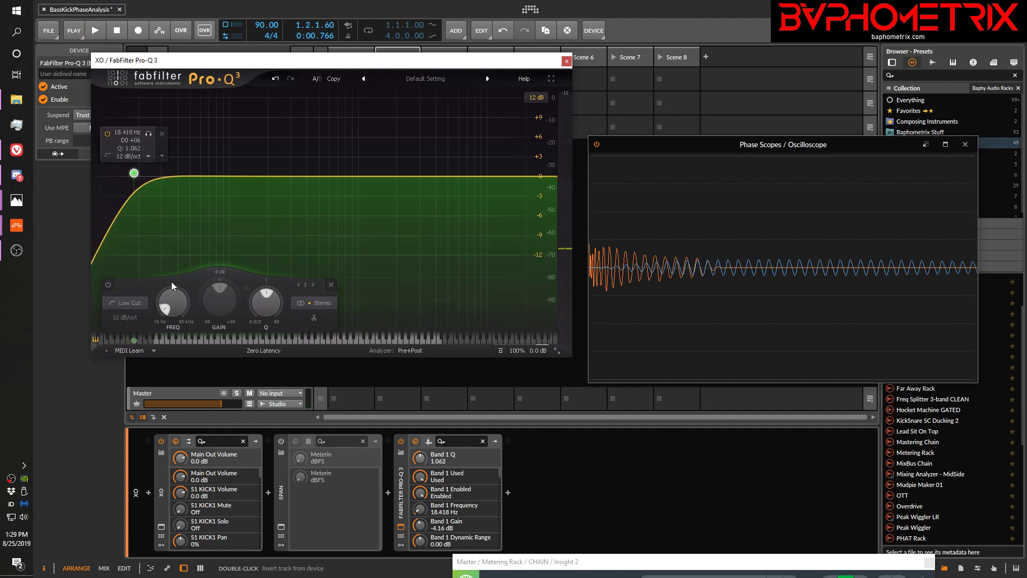
{"action": "left_click_drag", "start_coordinate": [170, 300], "coordinate": [171, 292]}
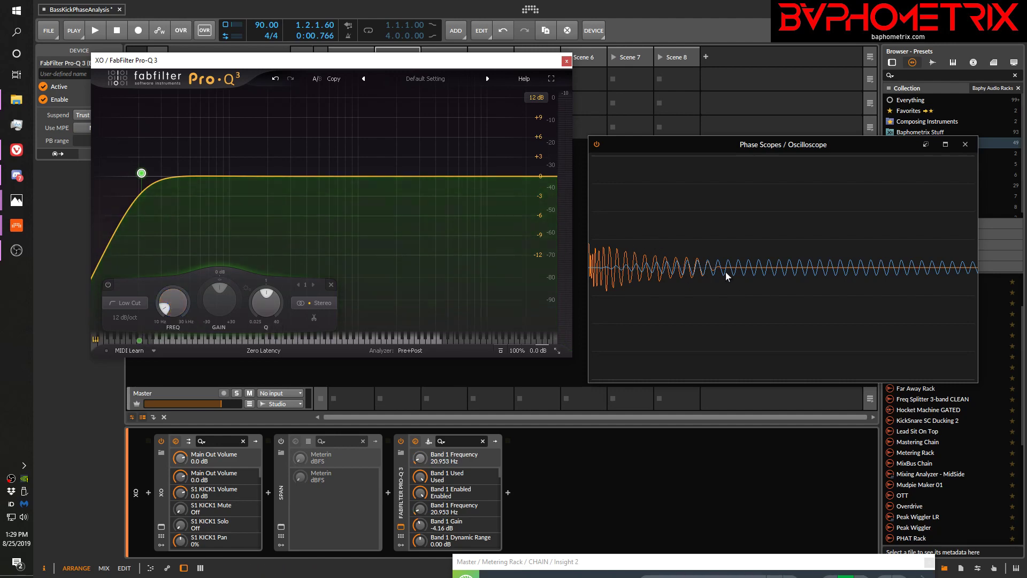
{"action": "key", "text": "space"}
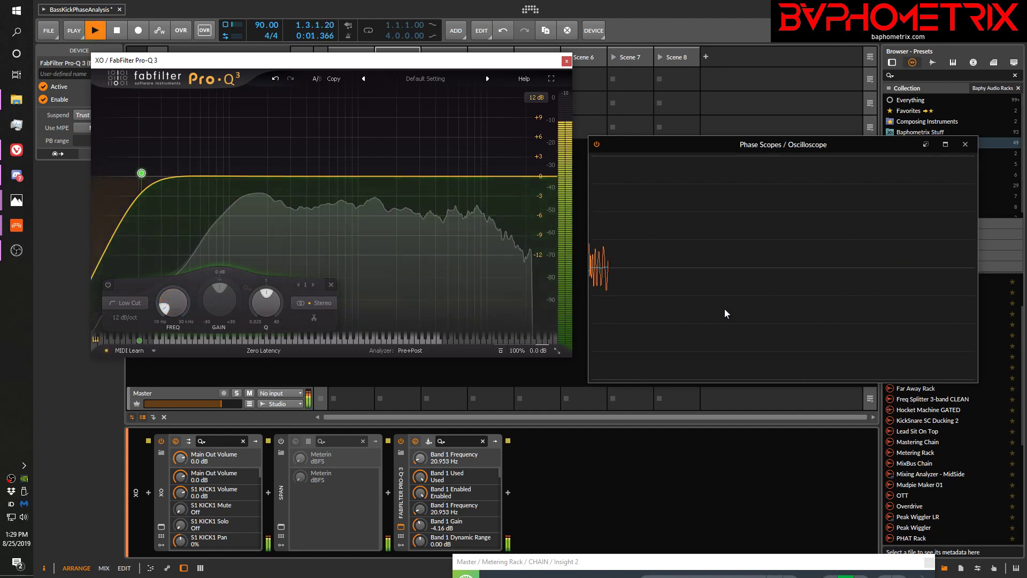
{"action": "key", "text": "space"}
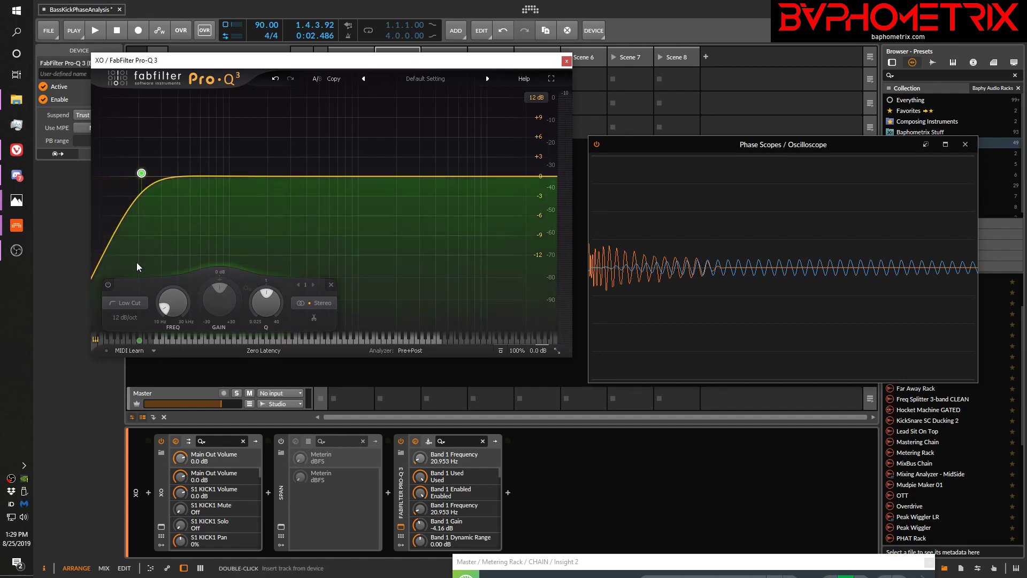
Compare the kick's waveform in the Oscilloscope with the Low Cut band bypassed and enabled, stopping playback after the comparison
{"action": "left_click", "coordinate": [108, 285]}
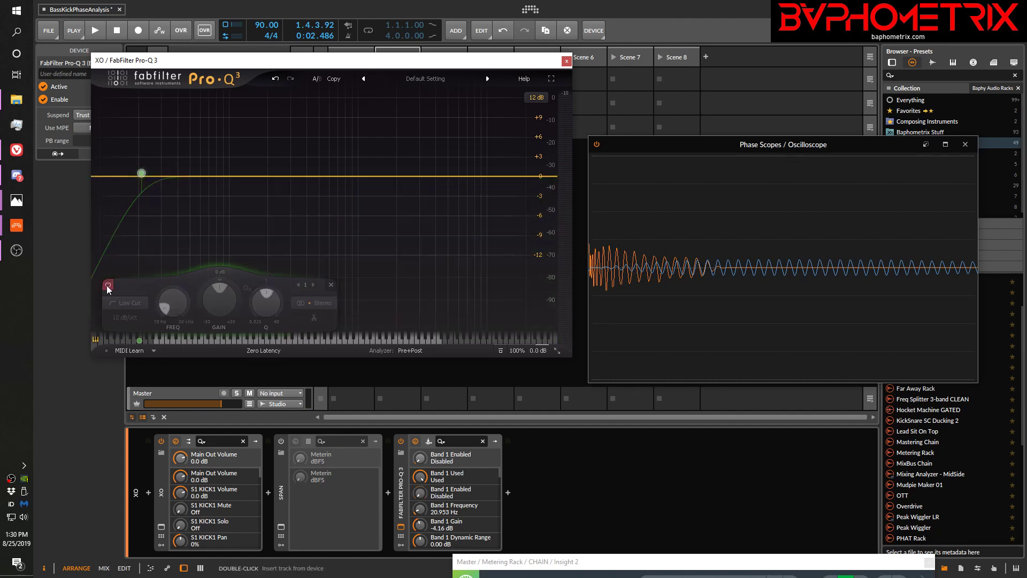
{"action": "key", "text": "space"}
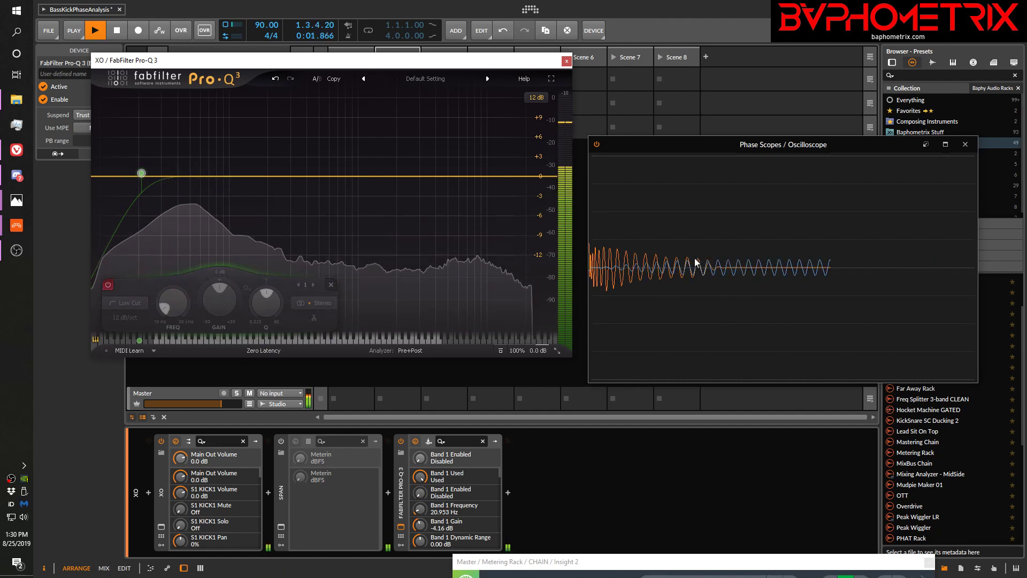
{"action": "key", "text": "space"}
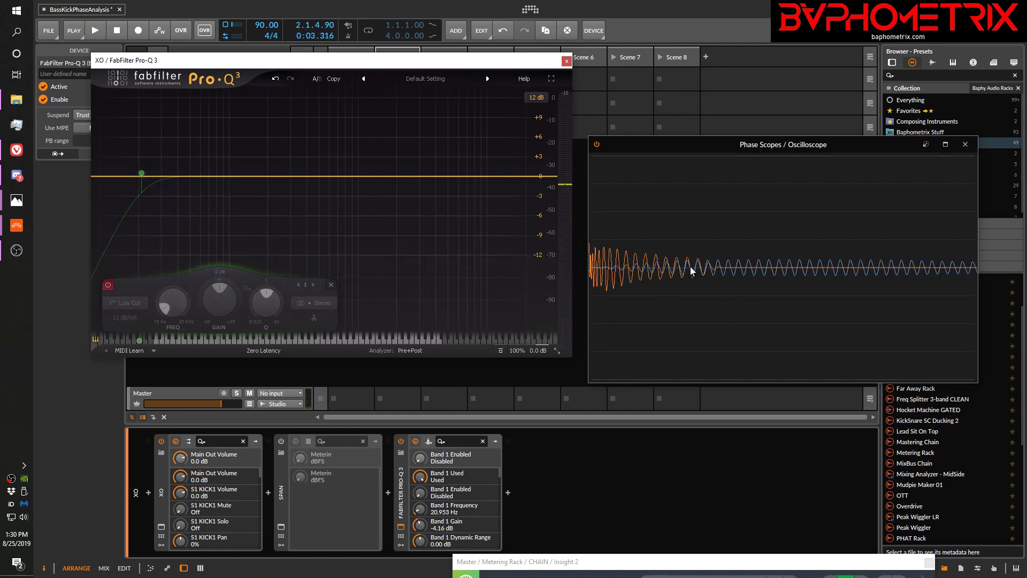
{"action": "left_click", "coordinate": [109, 284]}
{"action": "key", "text": "space"}
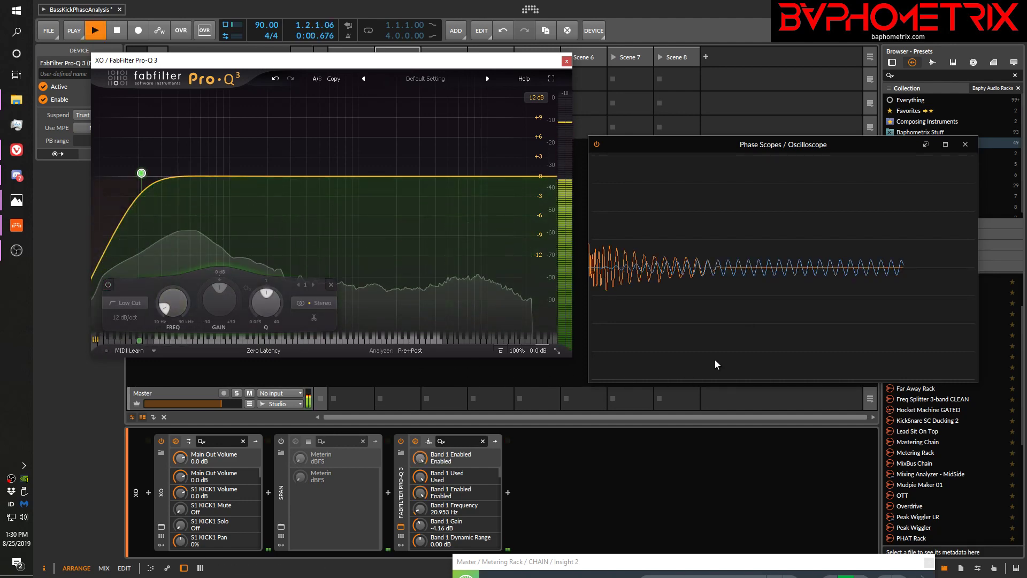
{"action": "key", "text": "space"}
{"action": "key", "text": "space"}
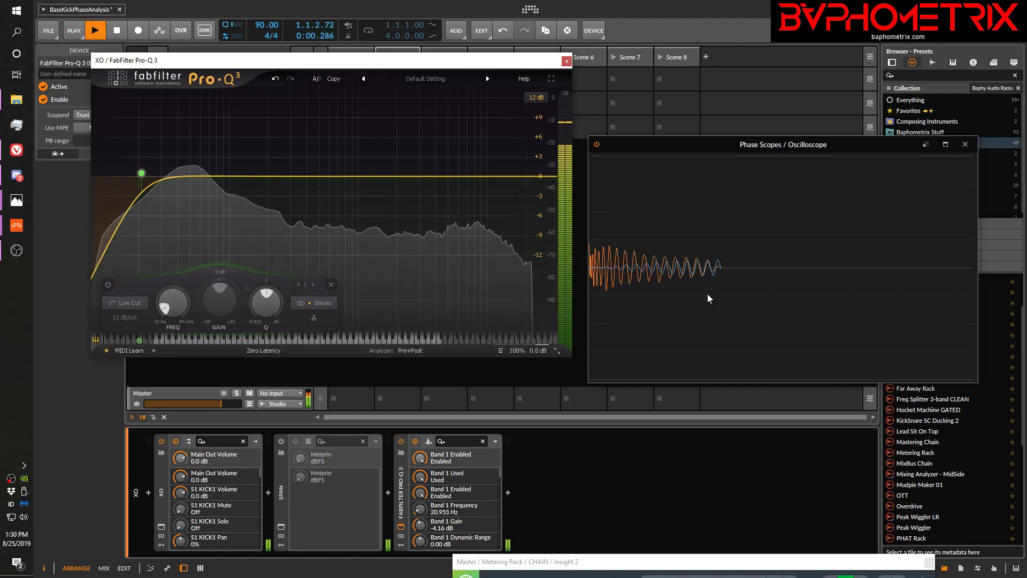
{"action": "left_click", "coordinate": [664, 477]}
{"action": "key", "text": "space"}
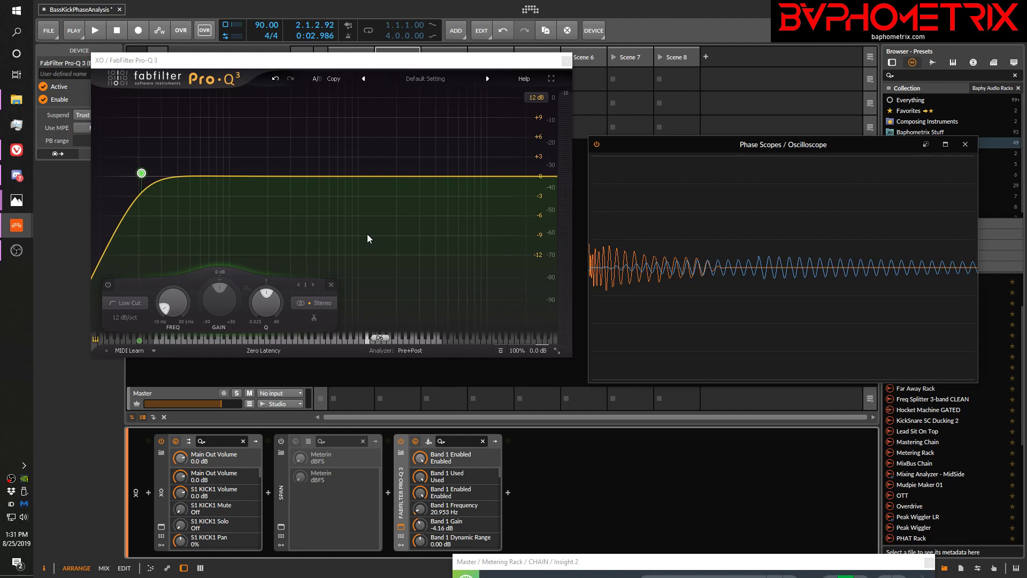
Select the SubLab track to show its devices, and reposition the Pro-Q 3 window beside the Oscilloscope
{"action": "mouse_move", "coordinate": [141, 174]}
{"action": "mouse_move", "coordinate": [141, 175]}
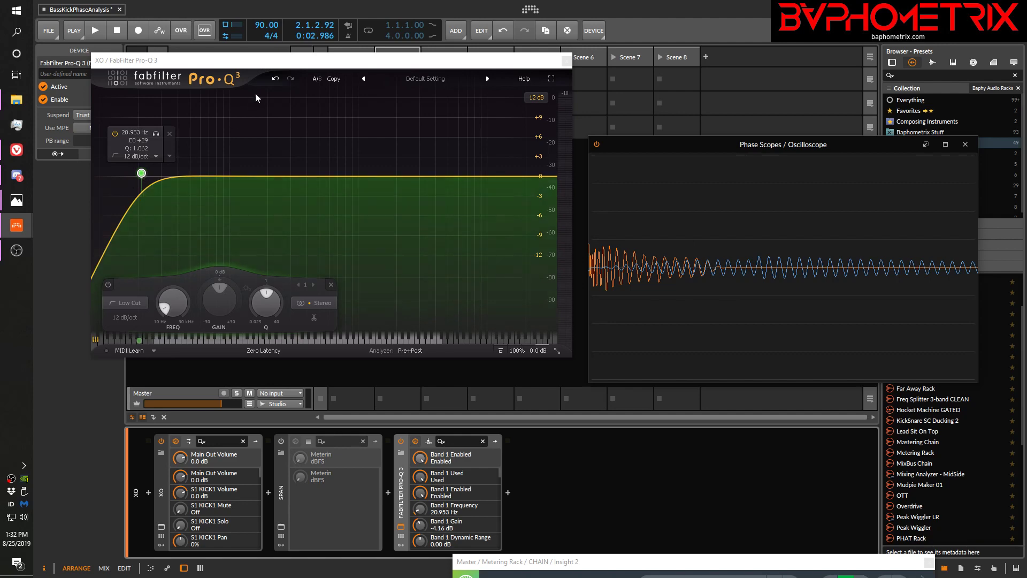
{"action": "left_click_drag", "start_coordinate": [264, 59], "coordinate": [259, 276]}
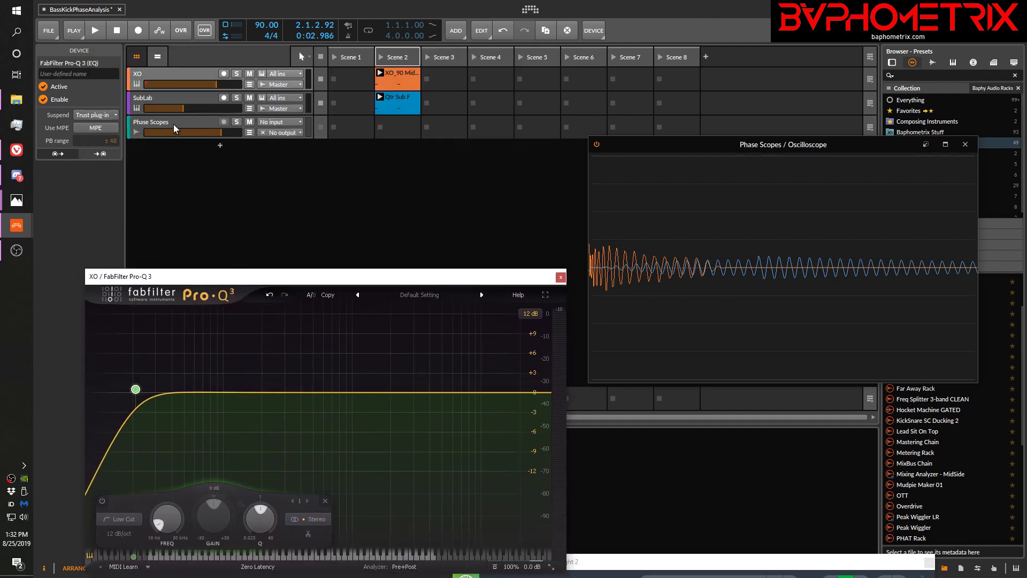
{"action": "left_click", "coordinate": [182, 94]}
{"action": "left_click_drag", "start_coordinate": [221, 275], "coordinate": [173, 62]}
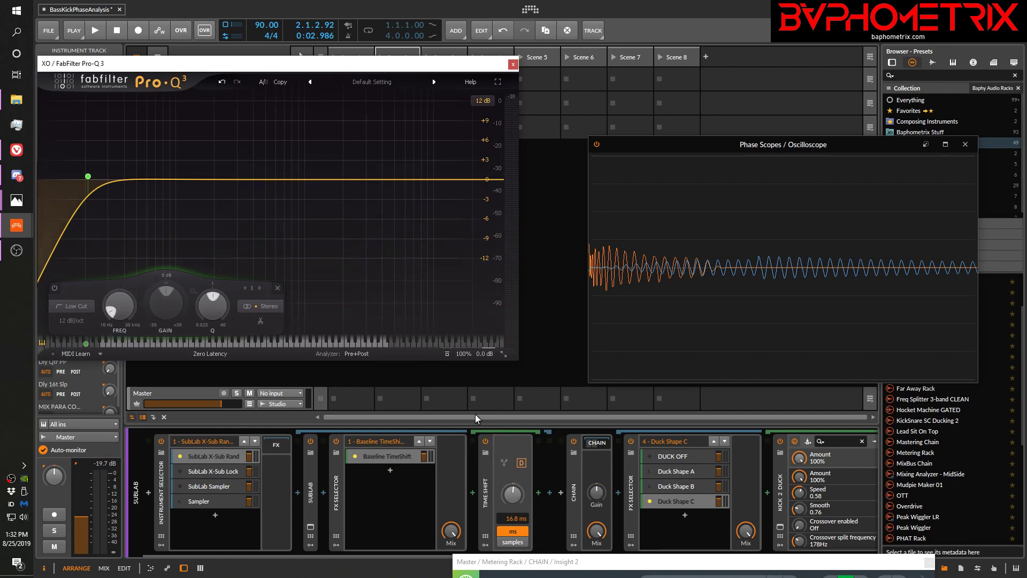
{"action": "left_click_drag", "start_coordinate": [360, 71], "coordinate": [401, 102]}
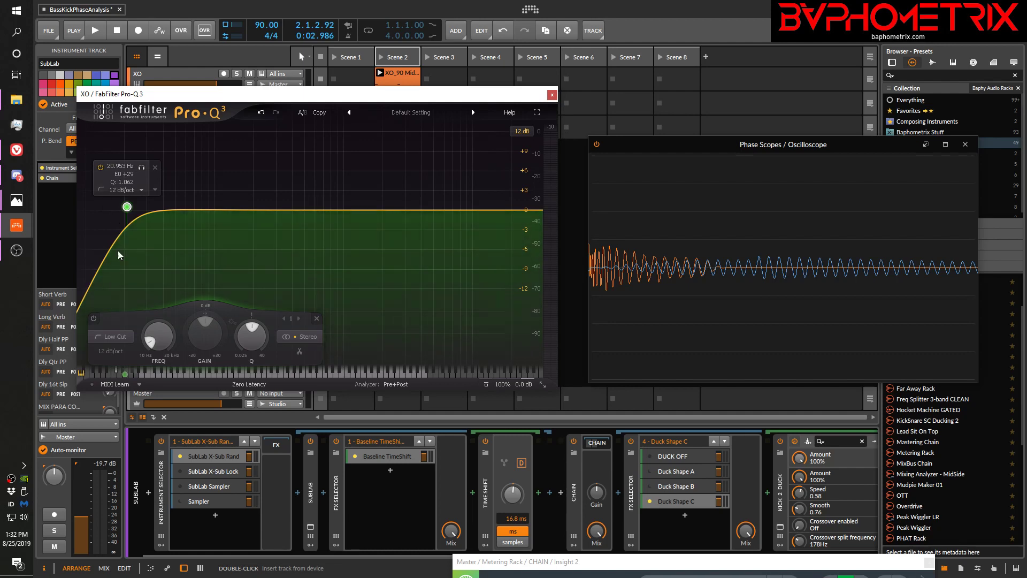
Change band 1 of the kick's Pro-Q 3 to a Low Shelf at about 20.75 Hz with a gain of about -4.08 dB
{"action": "left_click", "coordinate": [110, 336]}
{"action": "left_click", "coordinate": [105, 247]}
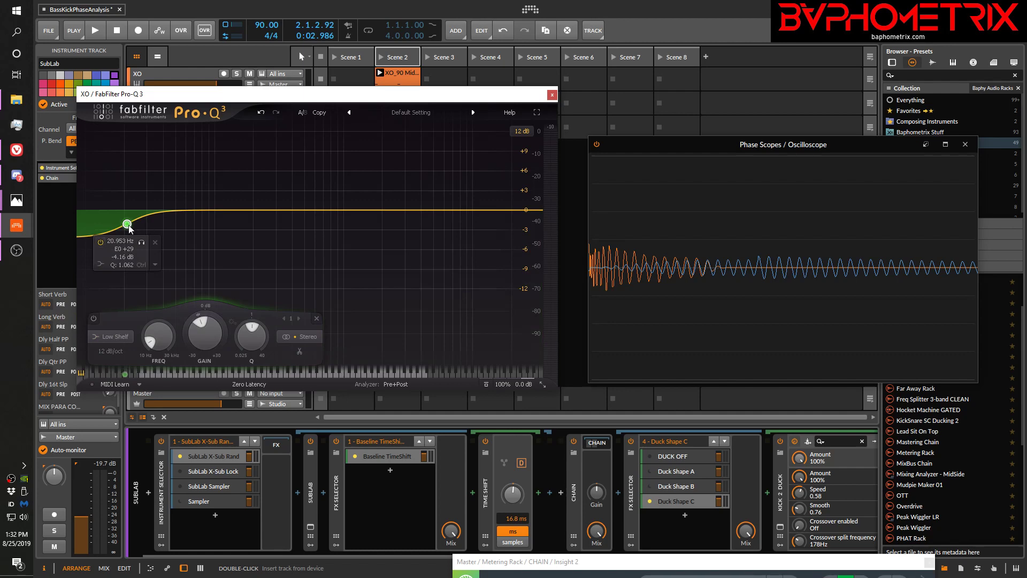
{"action": "mouse_move", "coordinate": [129, 228]}
{"action": "left_mouse_down"}
{"action": "mouse_move", "coordinate": [160, 226]}
{"action": "mouse_move", "coordinate": [132, 221]}
{"action": "left_mouse_up"}
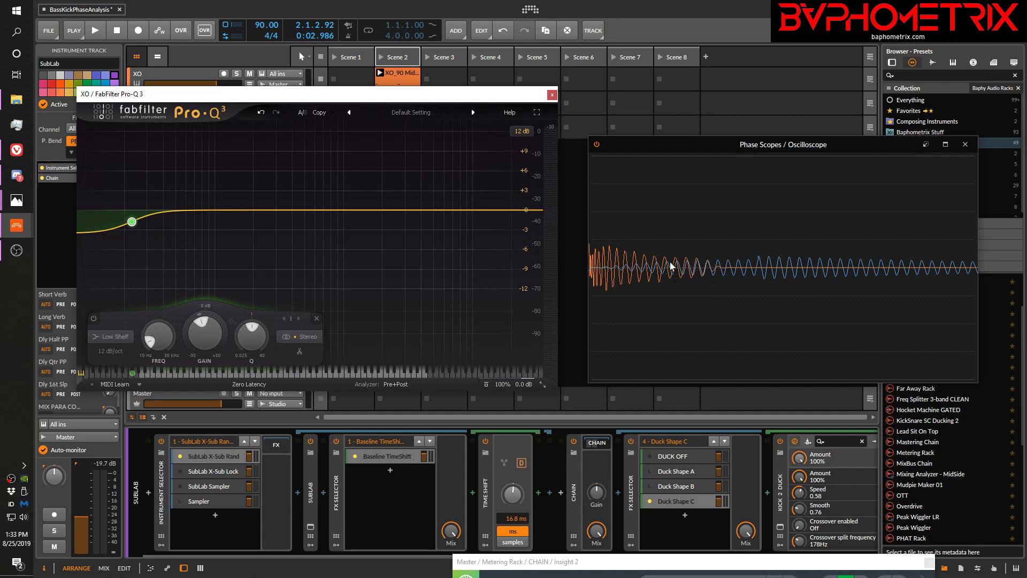
{"action": "mouse_move", "coordinate": [133, 223]}
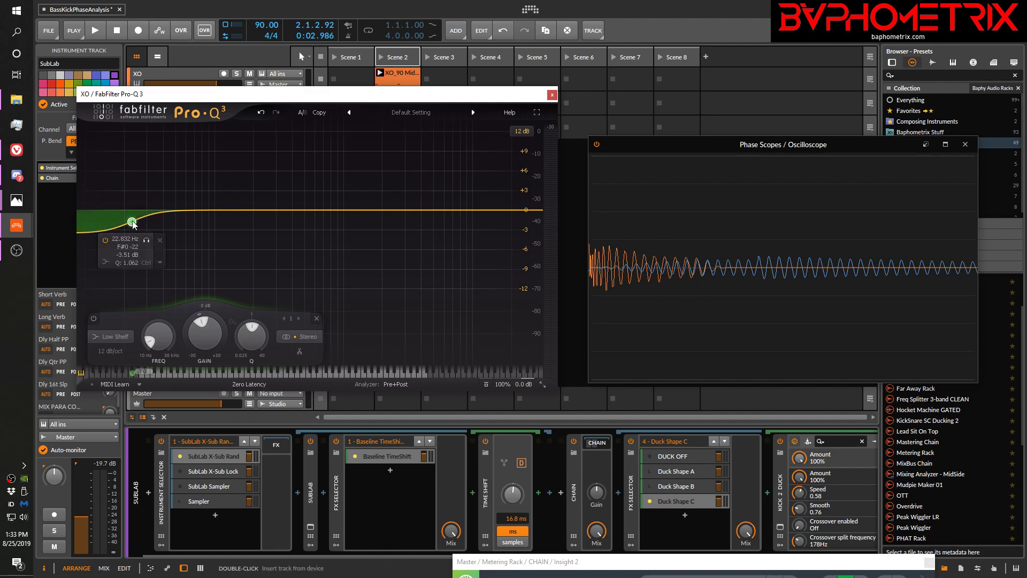
{"action": "left_click_drag", "start_coordinate": [132, 223], "coordinate": [128, 225]}
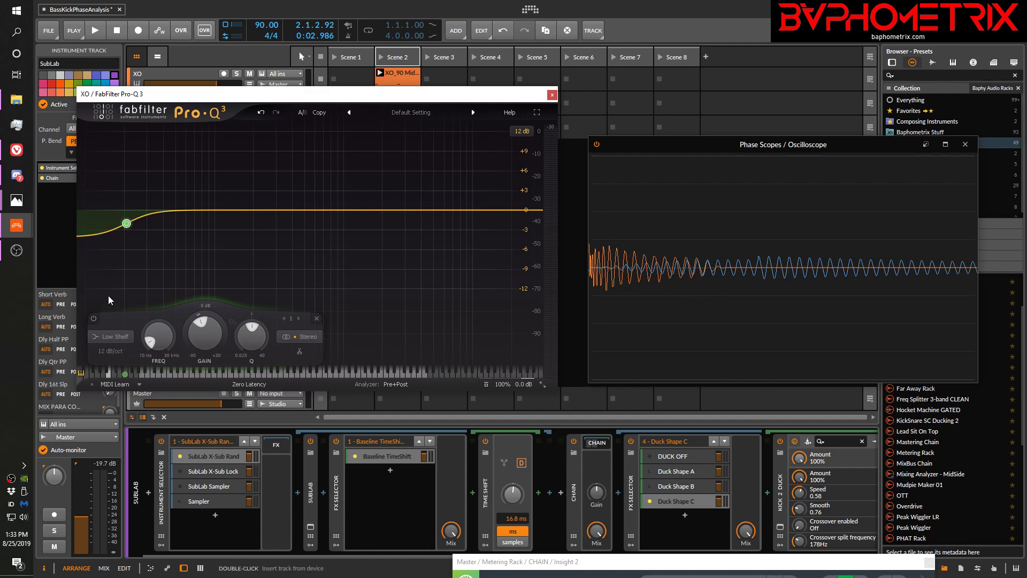
Play the clips with the Low Shelf band enabled and bypassed to compare the kick's alignment, and leave the band enabled
{"action": "left_click", "coordinate": [93, 320]}
{"action": "left_click", "coordinate": [93, 319]}
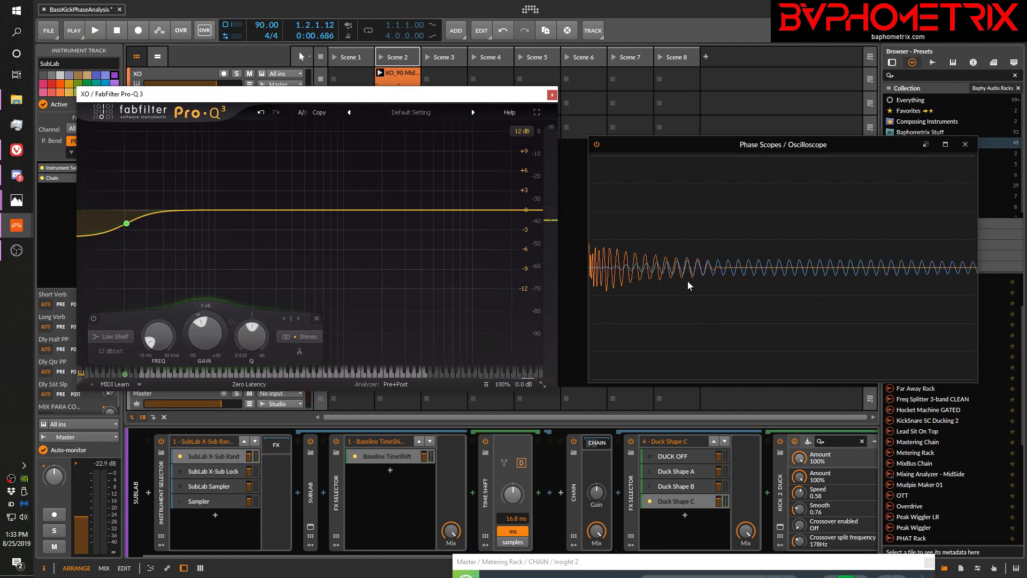
{"action": "left_click", "coordinate": [94, 319]}
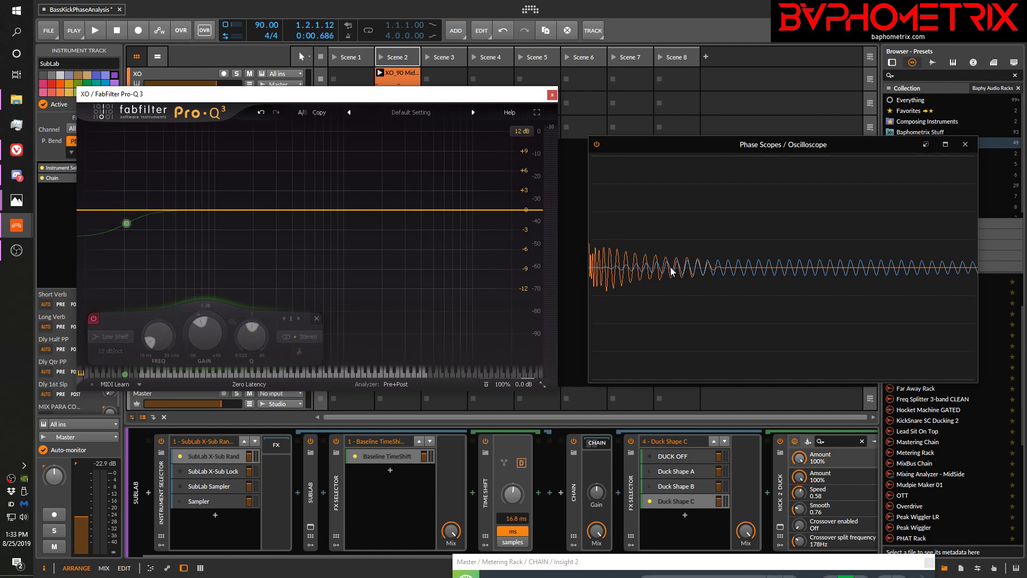
{"action": "key", "text": "space"}
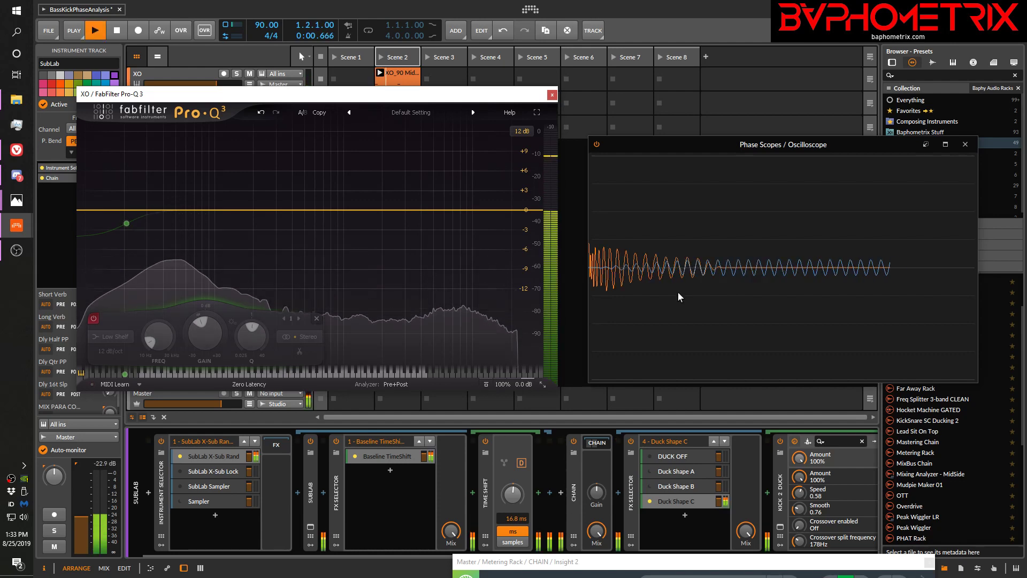
{"action": "key", "text": "space"}
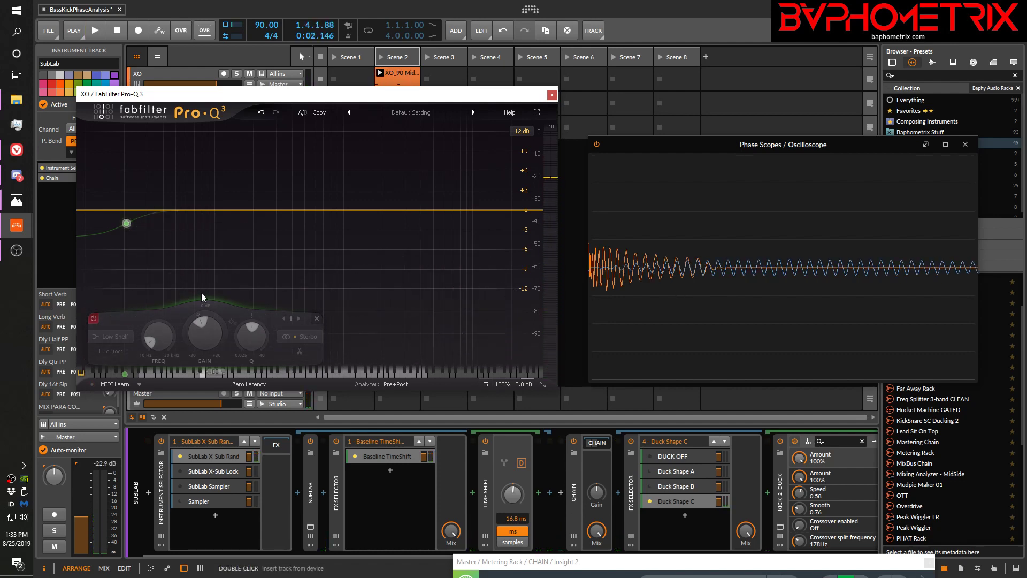
{"action": "left_click", "coordinate": [97, 316]}
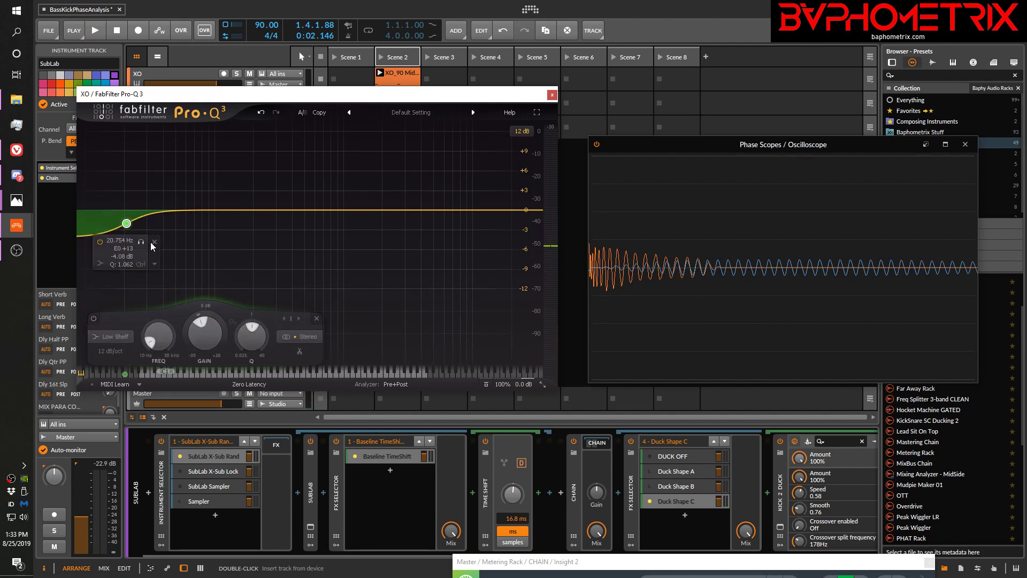
Lower the Low Shelf band to about 18.5 Hz and -9.22 dB, and play the clips to view the kick's phase shift
{"action": "left_click_drag", "start_coordinate": [127, 227], "coordinate": [120, 256]}
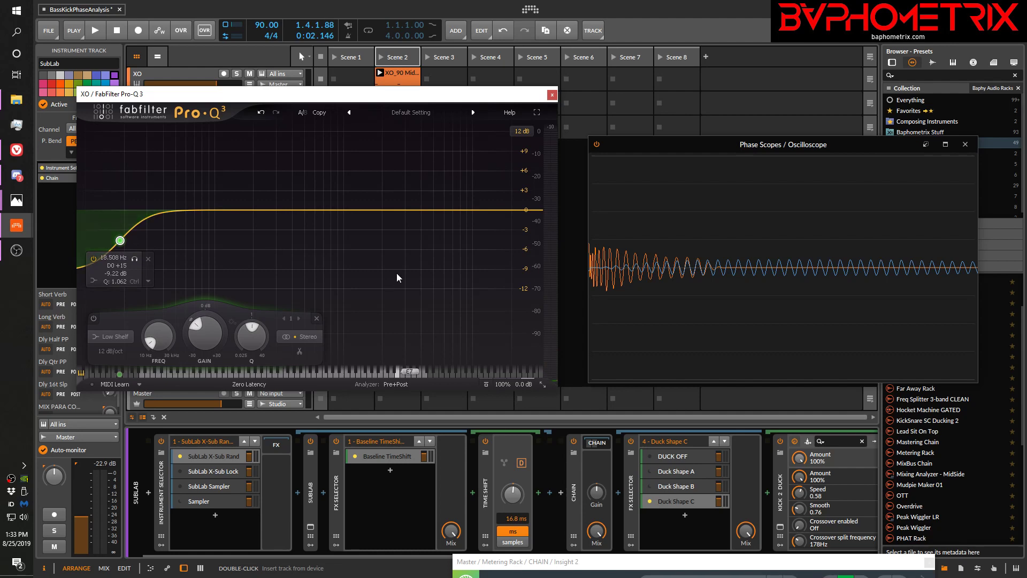
{"action": "key", "text": "space"}
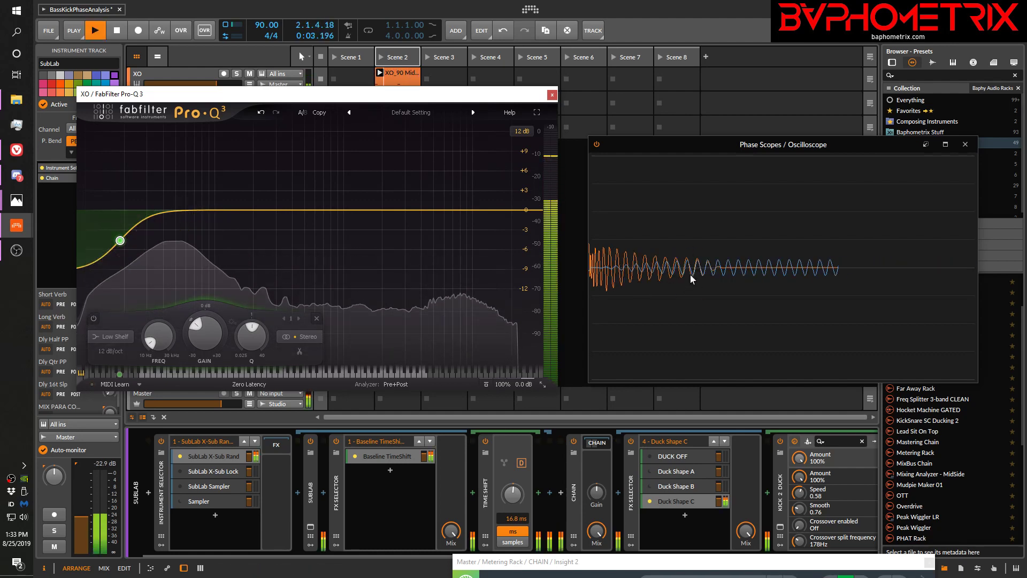
{"action": "key", "text": "space"}
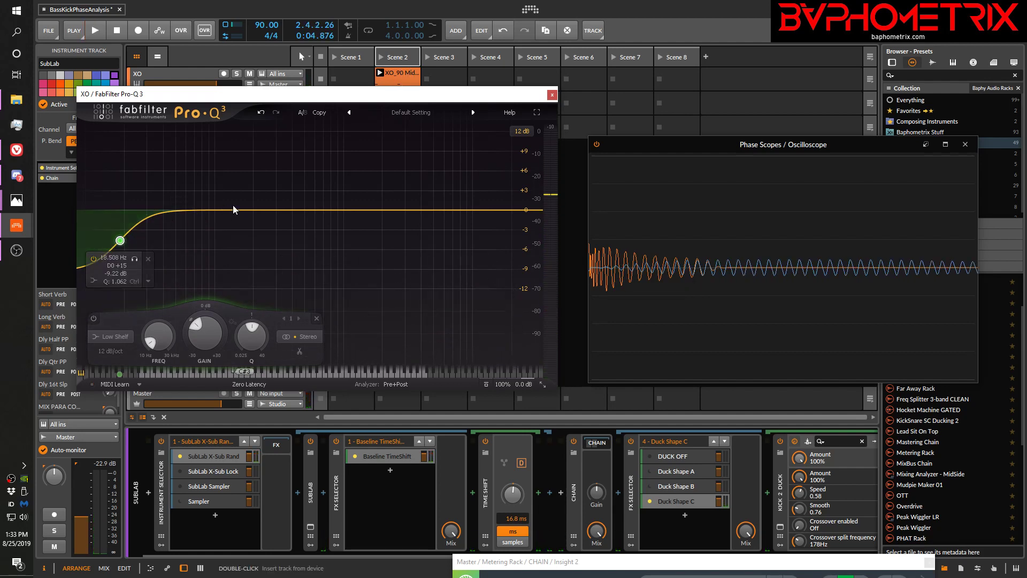
Add a Bell band to the kick's Pro-Q 3 at about 814 Hz with a gain of about -2.04 dB and Q 1.137
{"action": "left_click_drag", "start_coordinate": [235, 210], "coordinate": [238, 249]}
{"action": "scroll", "coordinate": [238, 249], "scroll_direction": "up", "scroll_amount": 10}
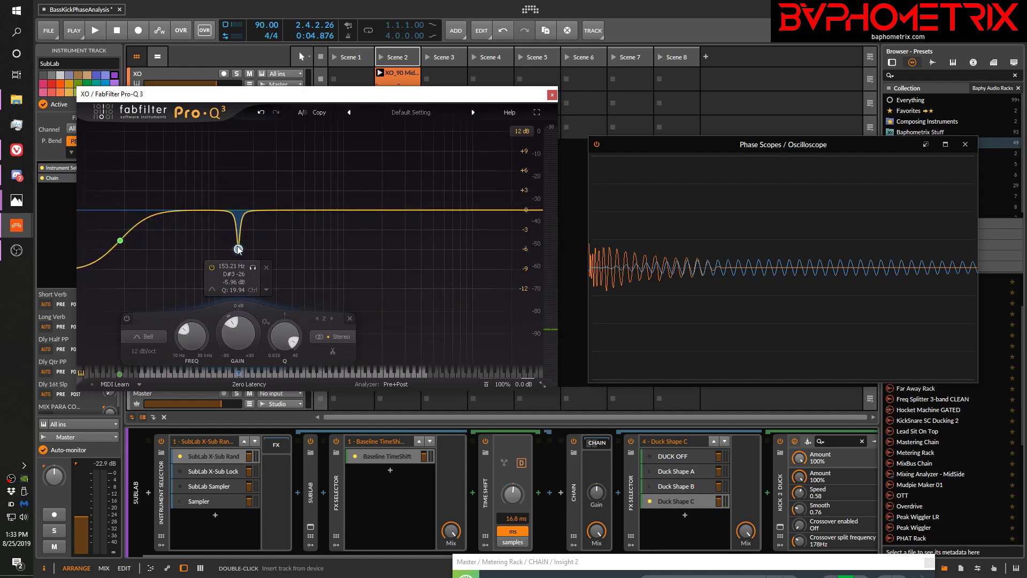
{"action": "scroll", "coordinate": [238, 249], "scroll_direction": "down", "scroll_amount": 5}
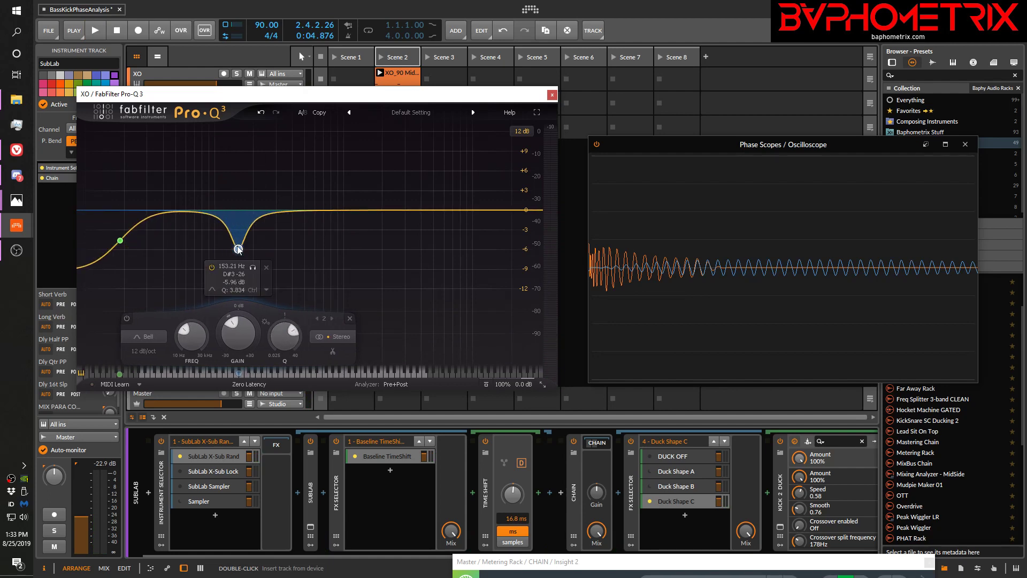
{"action": "scroll", "coordinate": [238, 249], "scroll_direction": "down", "scroll_amount": 3}
{"action": "left_click_drag", "start_coordinate": [238, 249], "coordinate": [332, 223]}
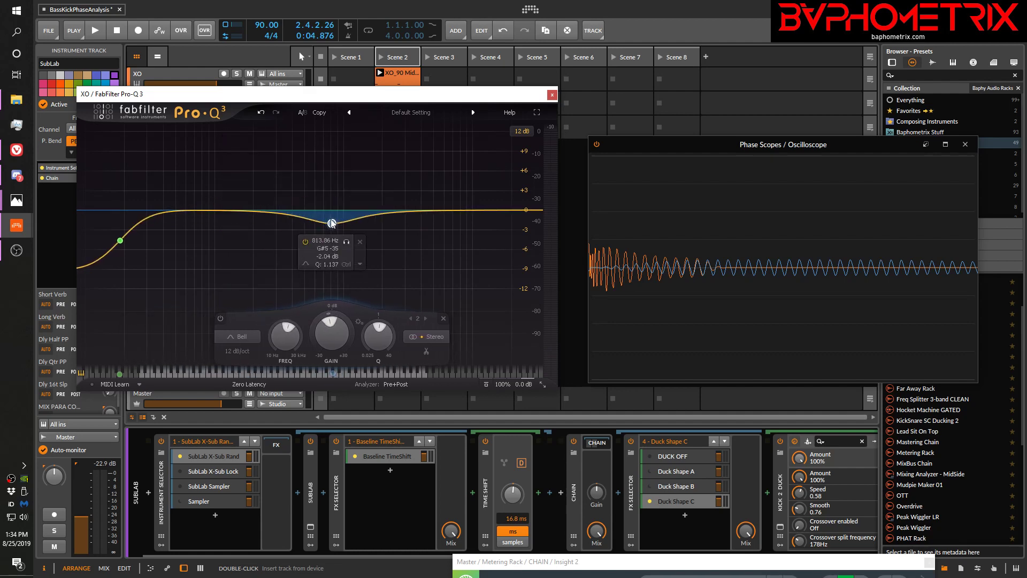
Change the Bell band in the kick's Pro-Q 3 to a gain of about +2.29 dB at a lower frequency, and close the plug-in window
{"action": "left_click_drag", "start_coordinate": [331, 223], "coordinate": [288, 195]}
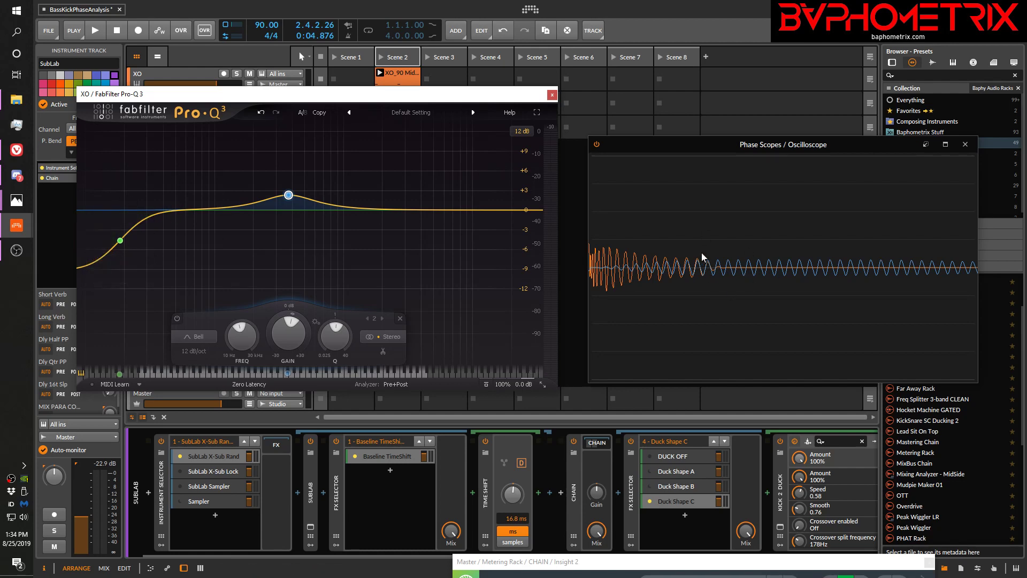
{"action": "left_click", "coordinate": [553, 95]}
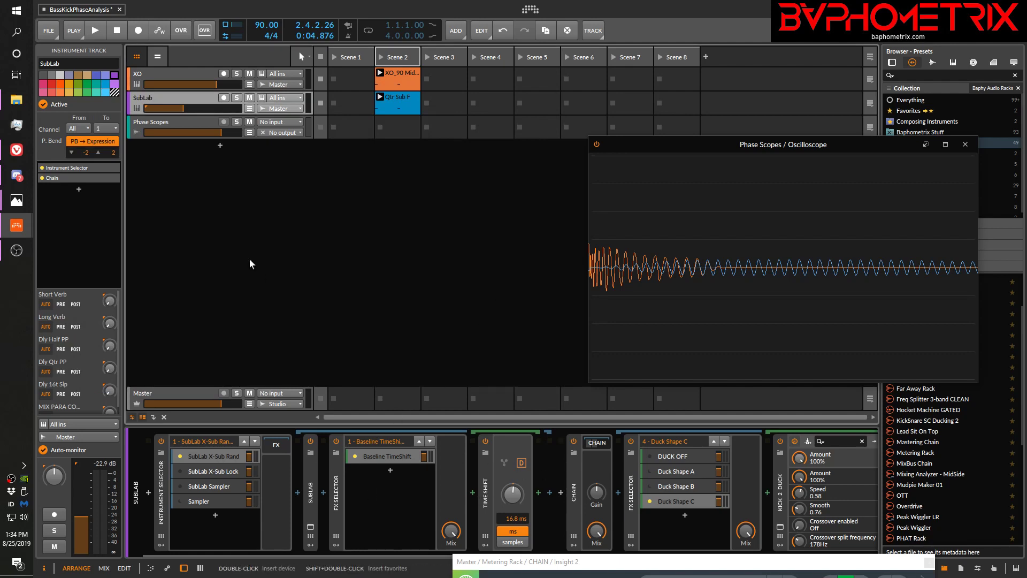
Delete the FabFilter Pro-Q 3 device from the XO kick track
{"action": "left_click", "coordinate": [195, 74]}
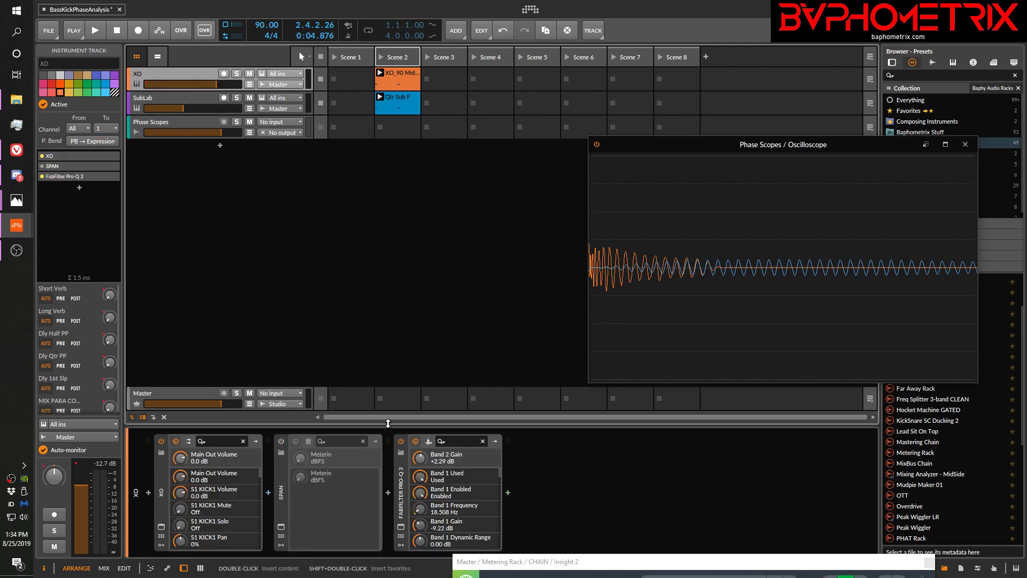
{"action": "left_click", "coordinate": [400, 490]}
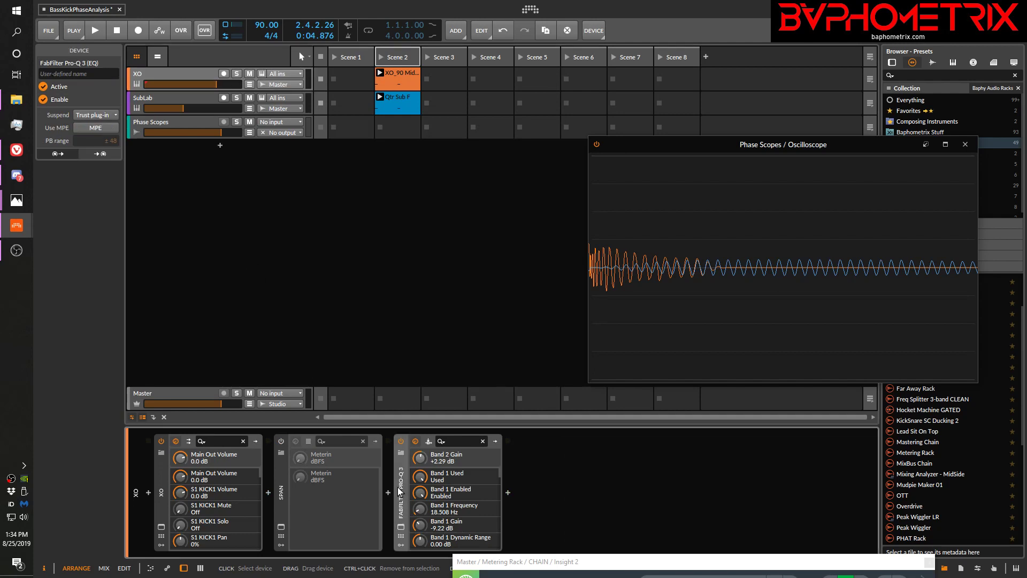
{"action": "key", "text": "Delete"}
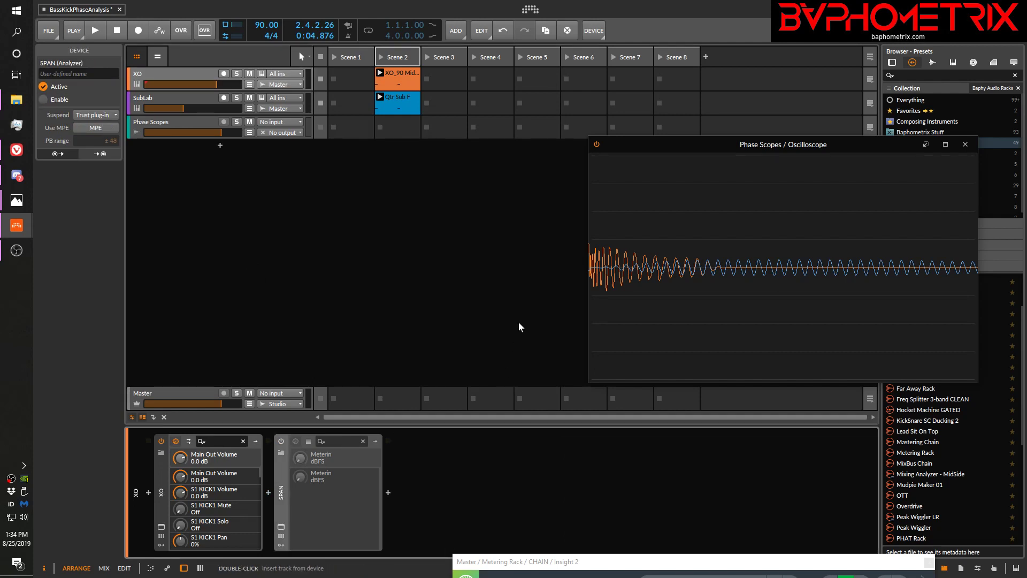
Play the clips with SubLab's FX Selector on DUCK OFF and on Duck Shape C to compare the waveforms in the Oscilloscope
{"action": "left_click_drag", "start_coordinate": [687, 148], "coordinate": [527, 111]}
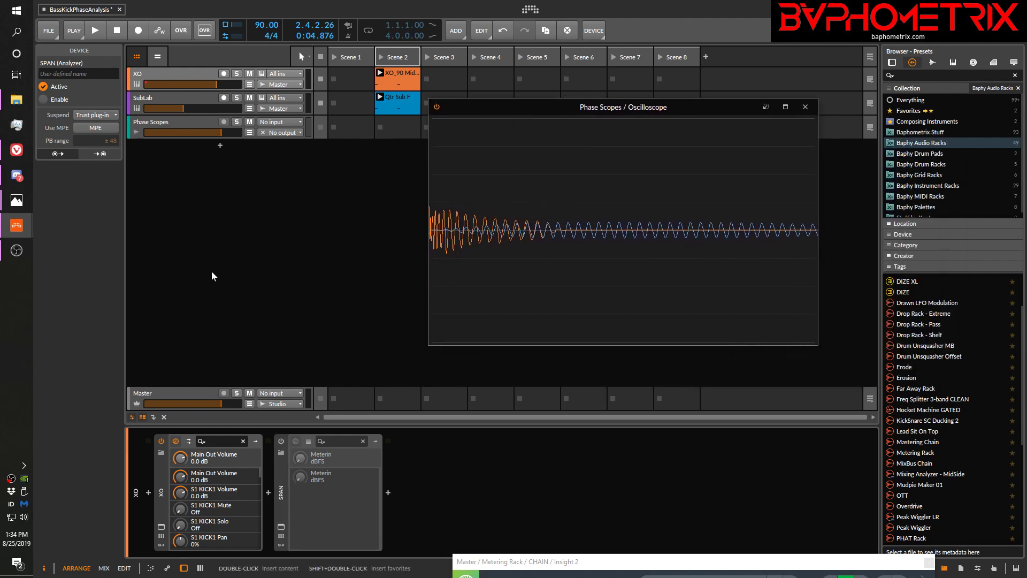
{"action": "left_click", "coordinate": [189, 98]}
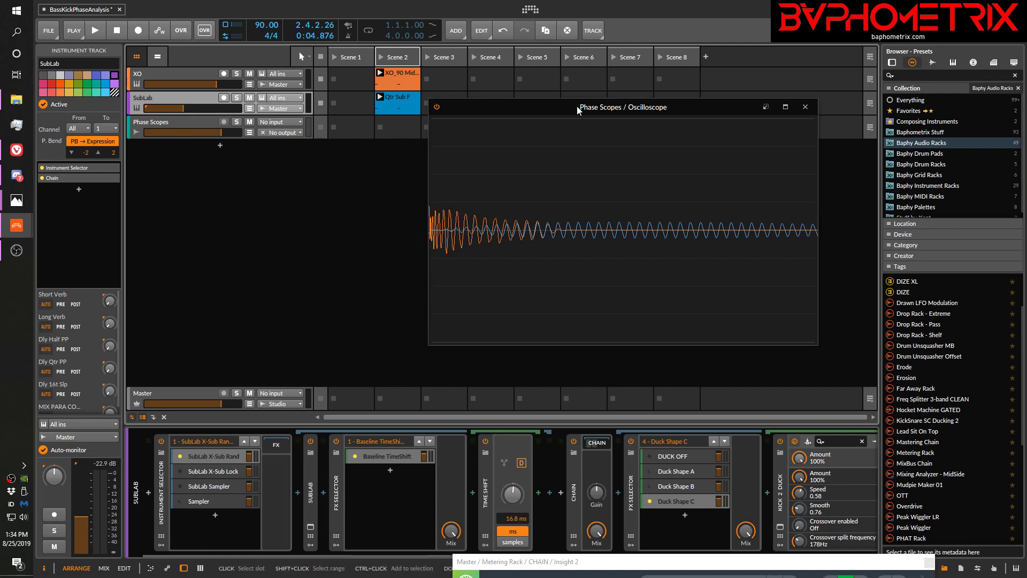
{"action": "left_click_drag", "start_coordinate": [576, 106], "coordinate": [621, 40]}
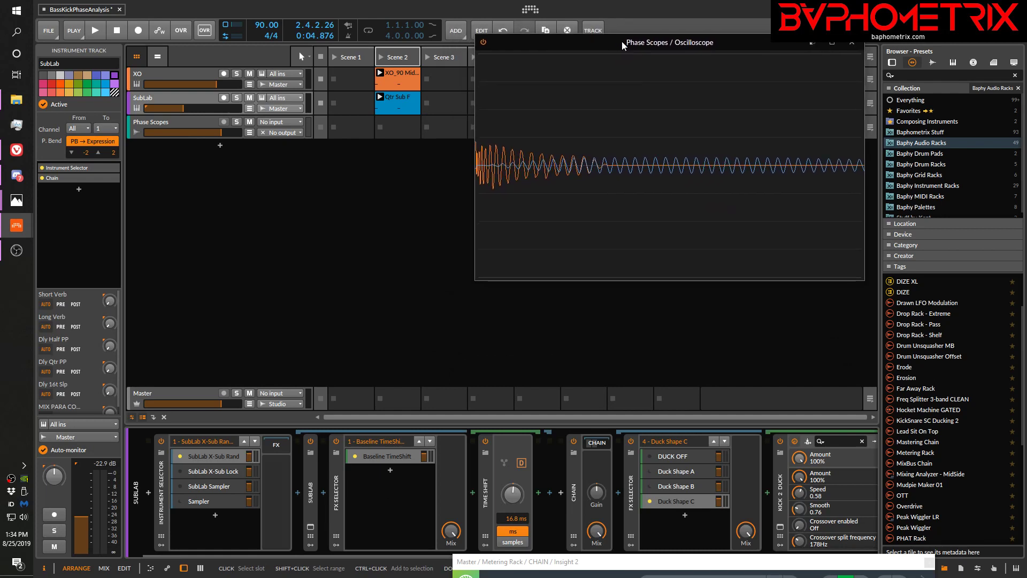
{"action": "left_click", "coordinate": [648, 455]}
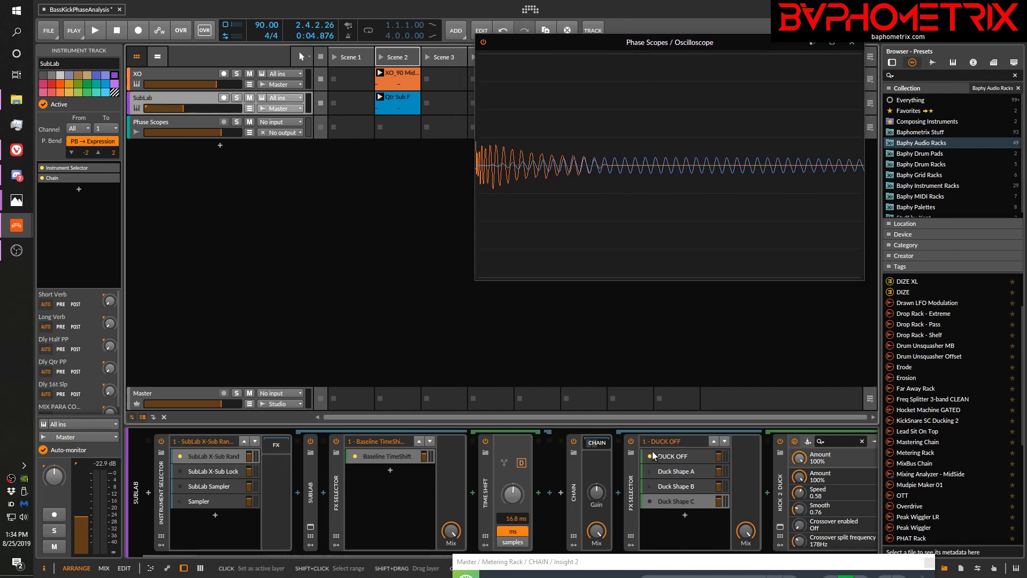
{"action": "key", "text": "space"}
{"action": "key", "text": "space"}
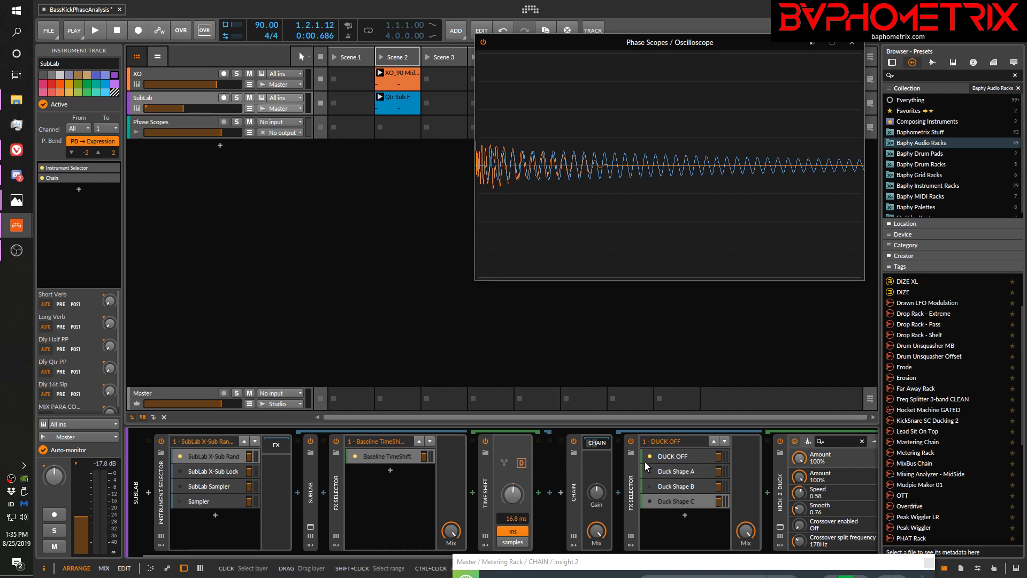
{"action": "left_click", "coordinate": [649, 502]}
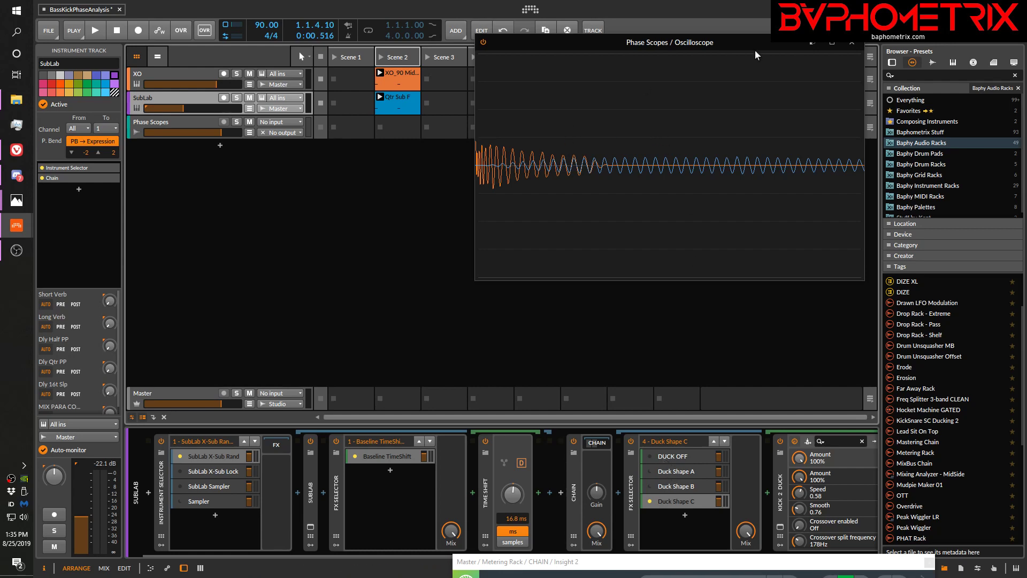
Move the Oscilloscope out of the way and play the clips with Duck Shape C, B and A in turn to compare them by ear
{"action": "left_click_drag", "start_coordinate": [766, 44], "coordinate": [340, 567]}
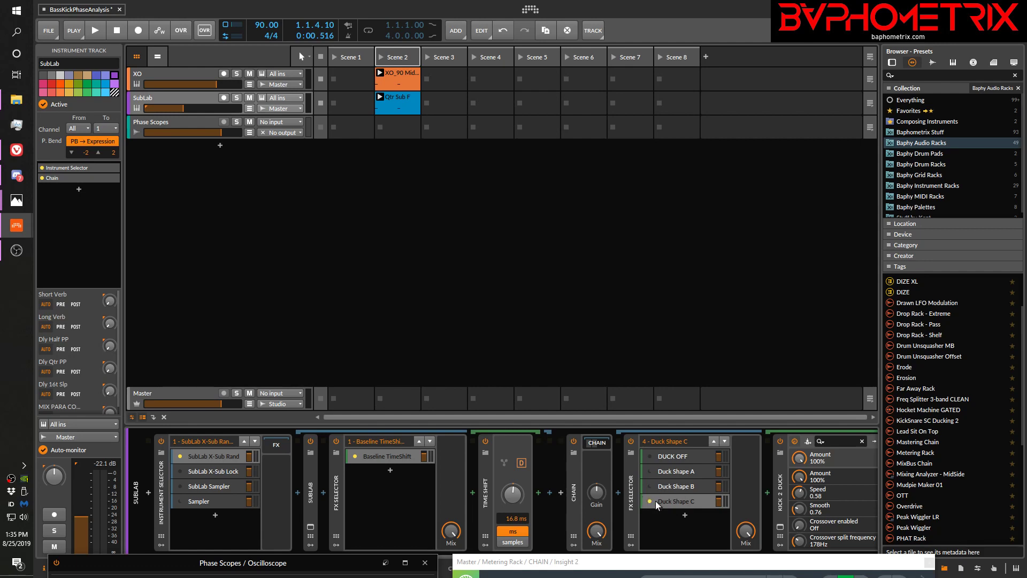
{"action": "key", "text": "space"}
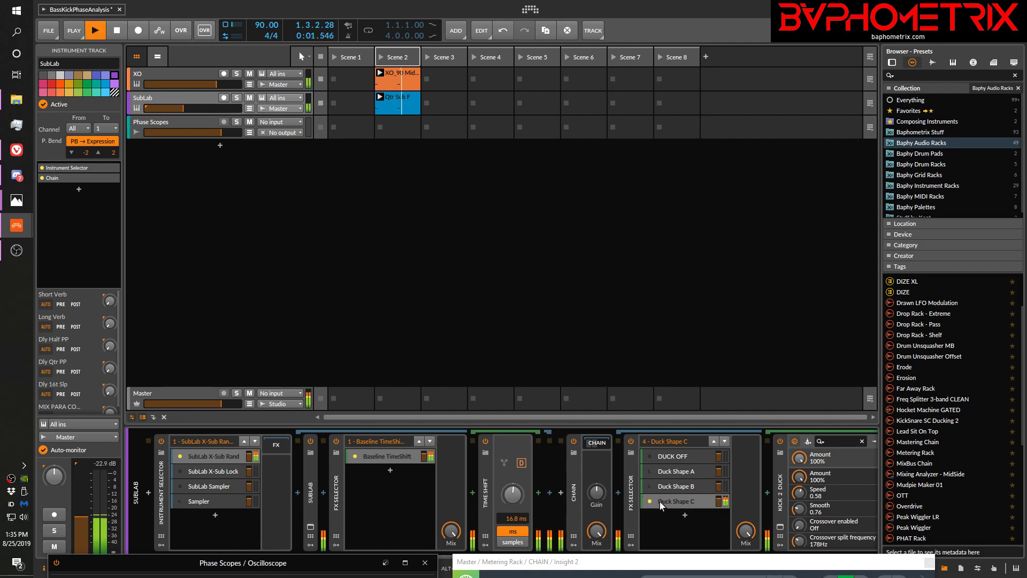
{"action": "key", "text": "space"}
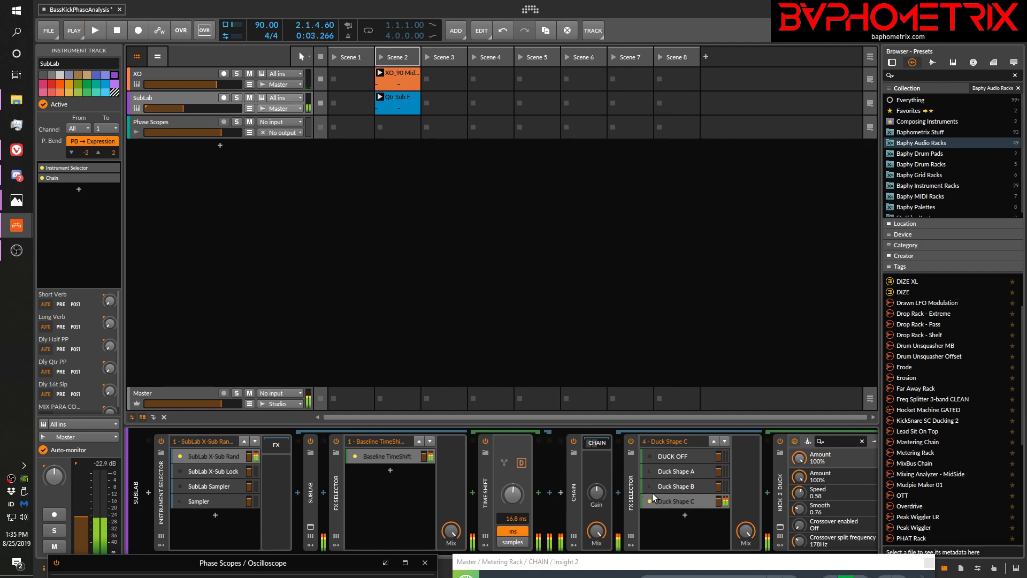
{"action": "left_click", "coordinate": [648, 486]}
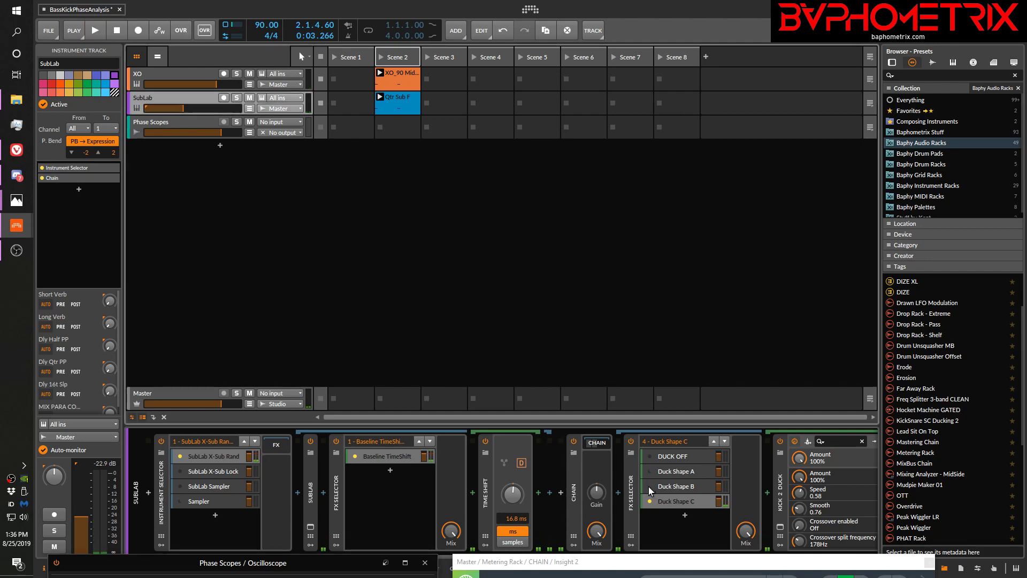
{"action": "key", "text": "space"}
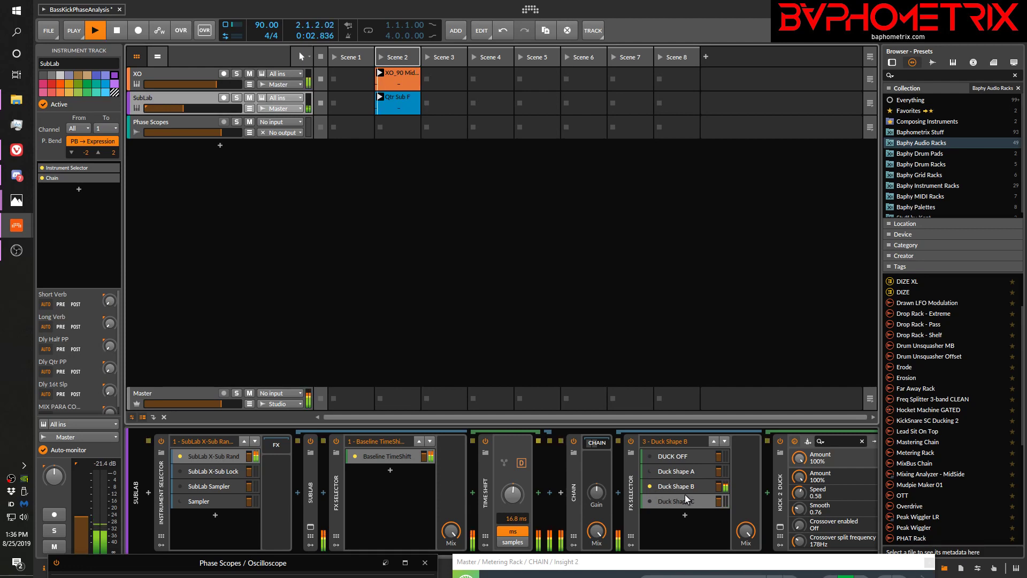
{"action": "key", "text": "space"}
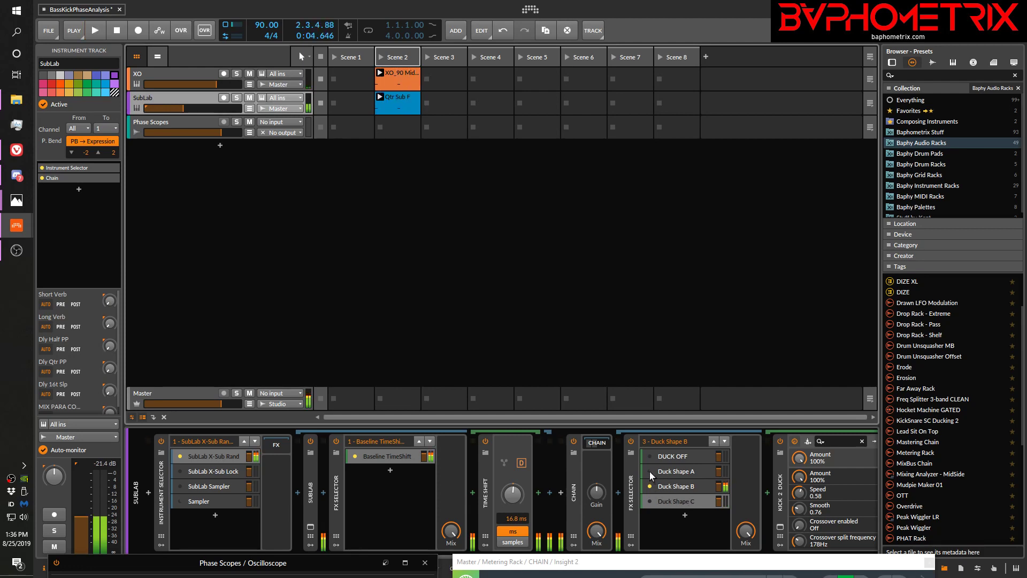
{"action": "left_click", "coordinate": [649, 473]}
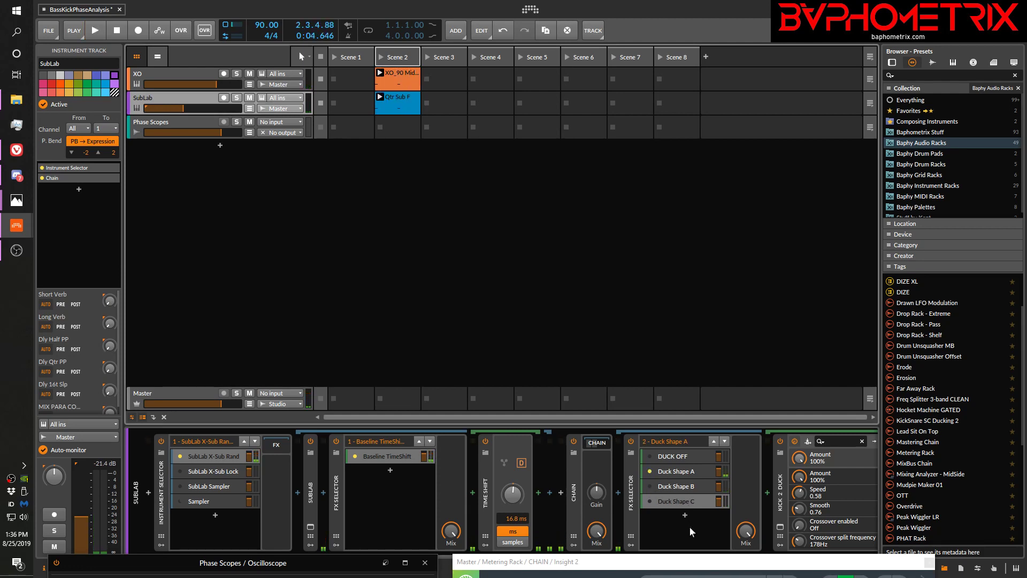
{"action": "key", "text": "space"}
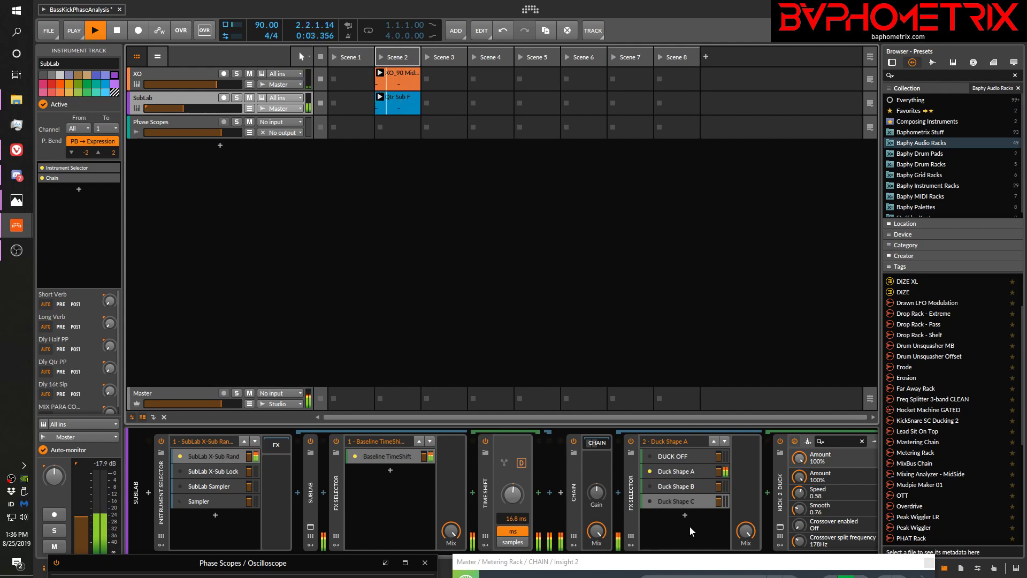
{"action": "key", "text": "space"}
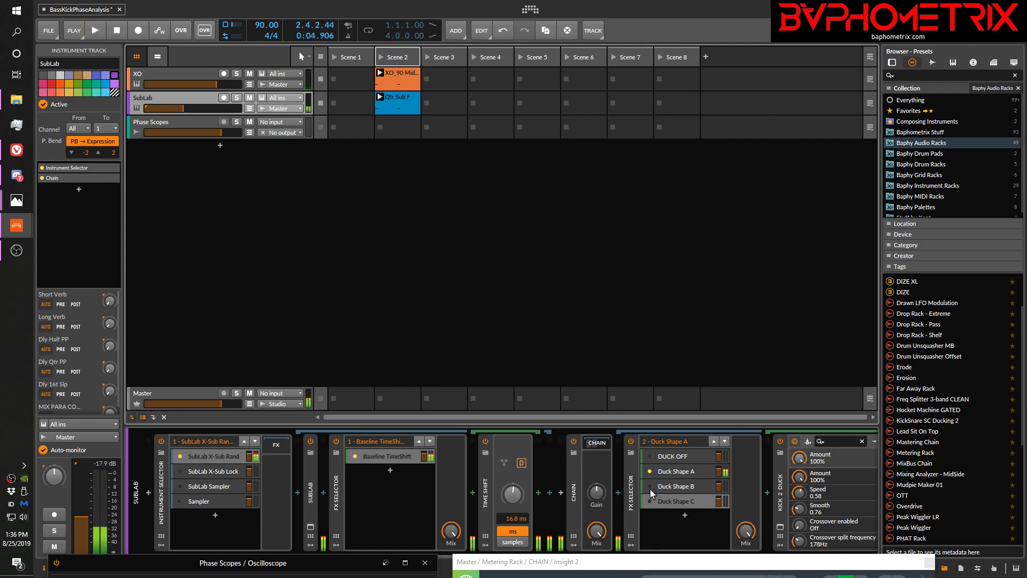
Alternate SubLab's FX Selector between Duck Shape C and Duck Shape A during playback, and stop with Duck Shape A active
{"action": "left_click", "coordinate": [650, 501]}
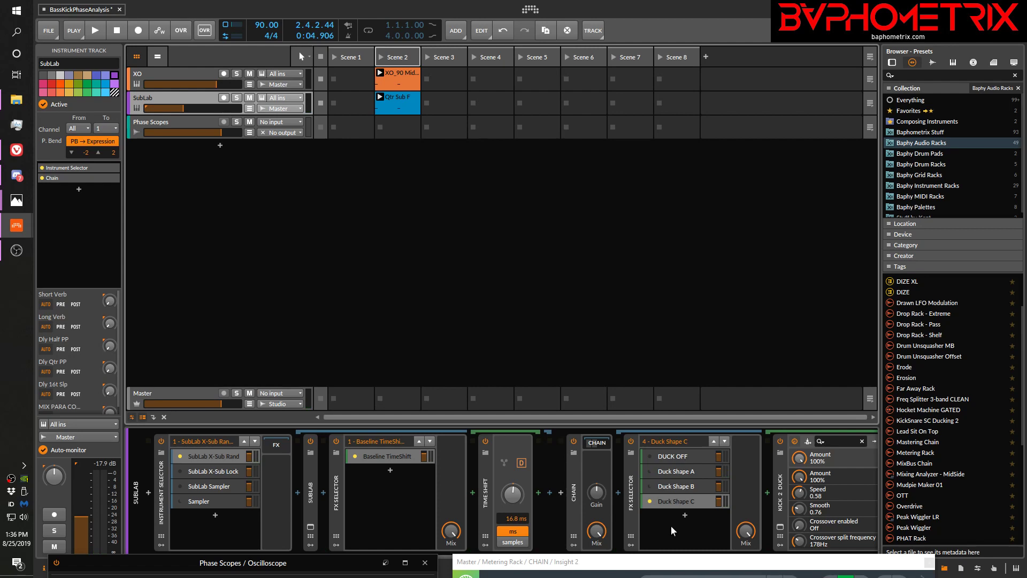
{"action": "key", "text": "space"}
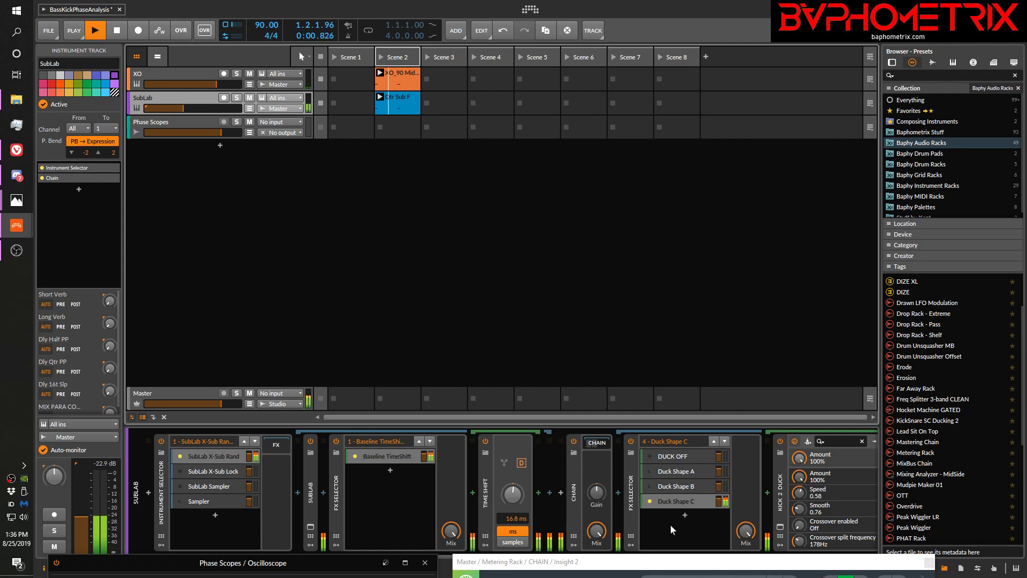
{"action": "left_click", "coordinate": [649, 473]}
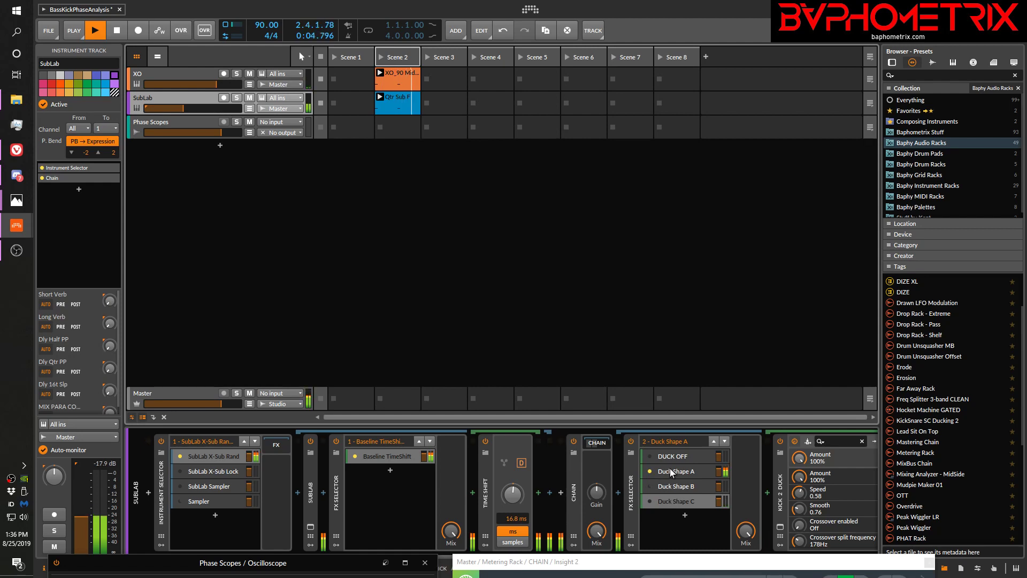
{"action": "left_click", "coordinate": [649, 500]}
{"action": "left_click", "coordinate": [650, 471]}
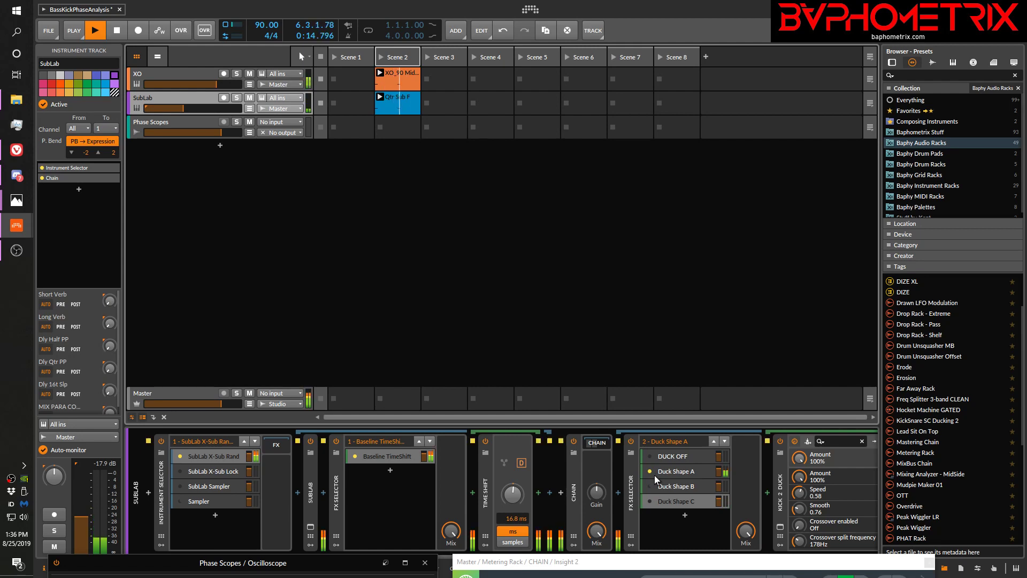
{"action": "key", "text": "space"}
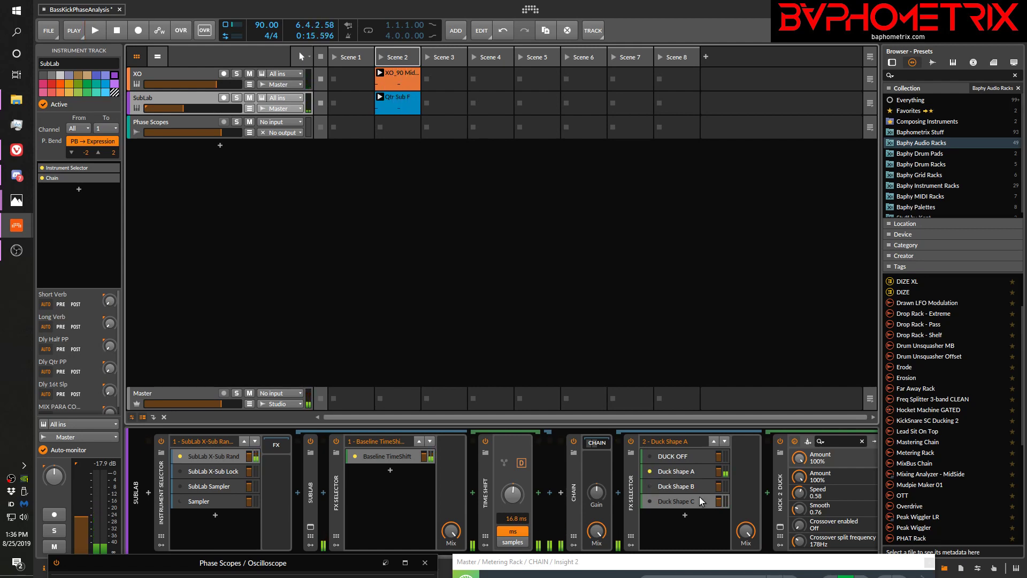
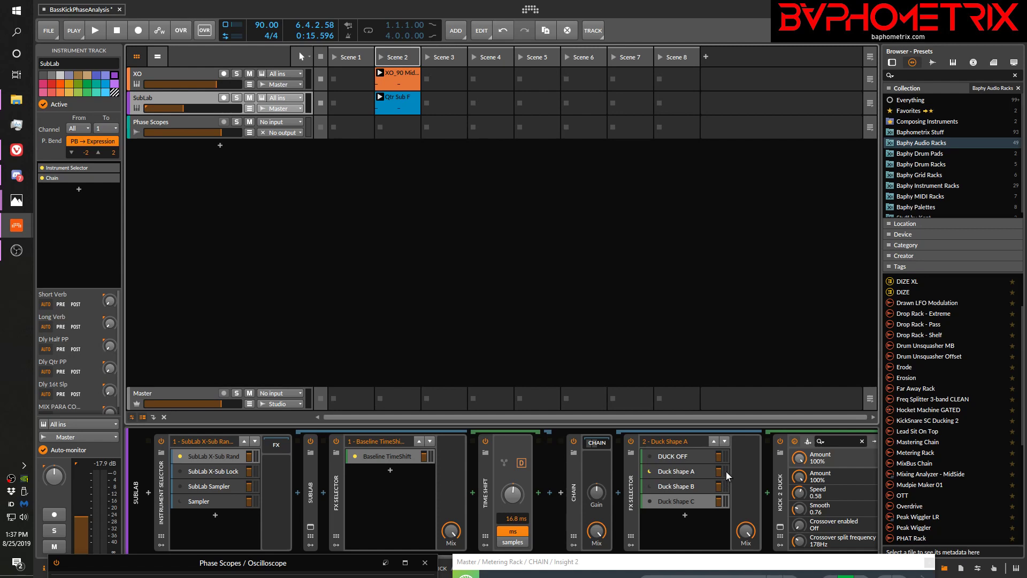
Play the clips twice with Duck Shape A active to hear the kick and sub together
{"action": "key", "text": "space"}
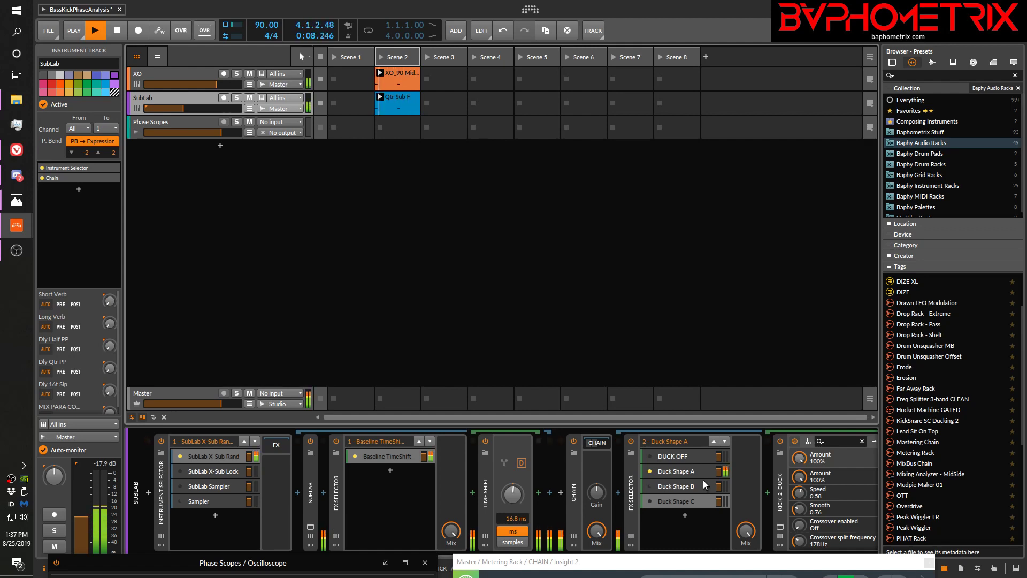
{"action": "key", "text": "space"}
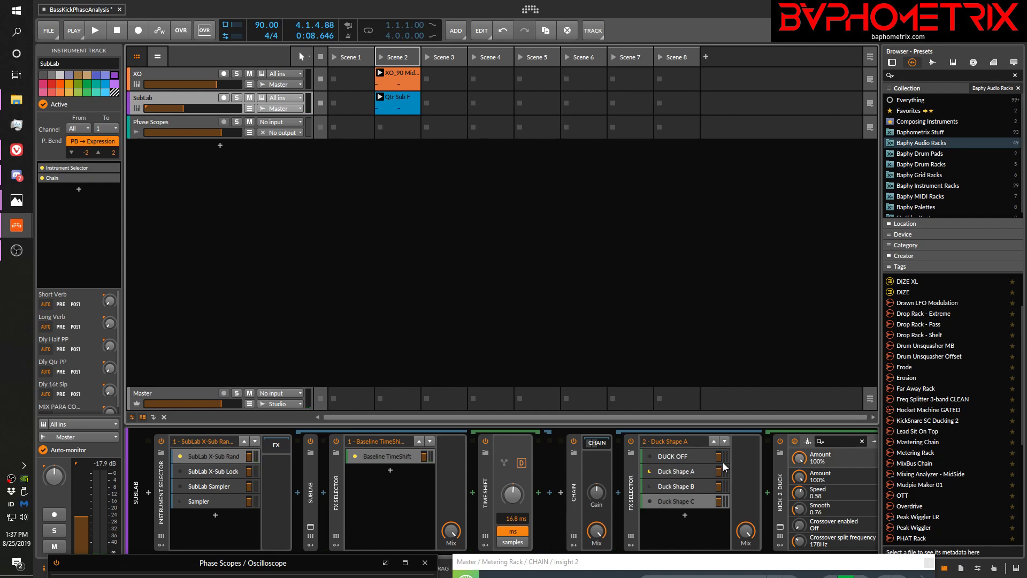
{"action": "key", "text": "space"}
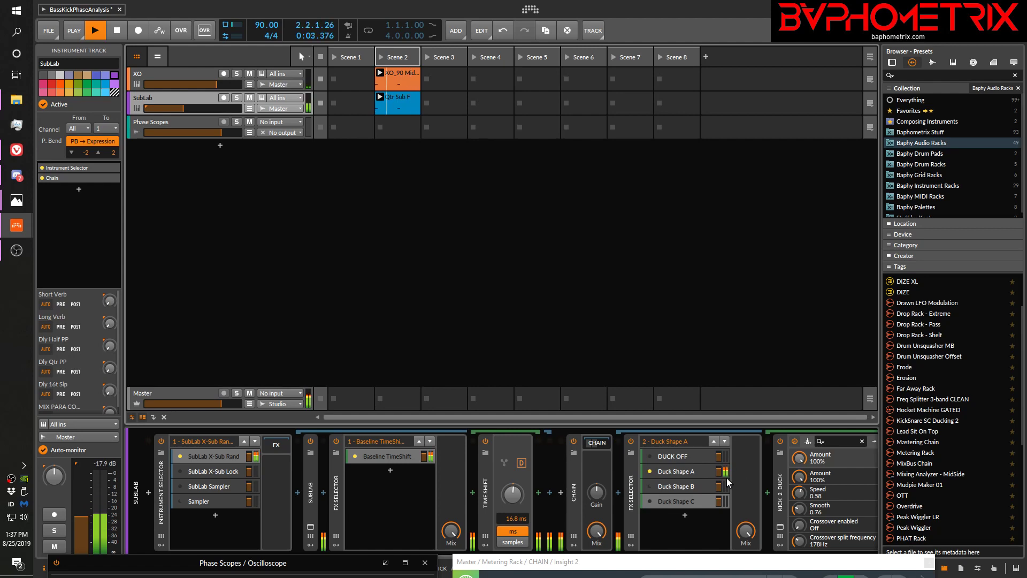
{"action": "key", "text": "space"}
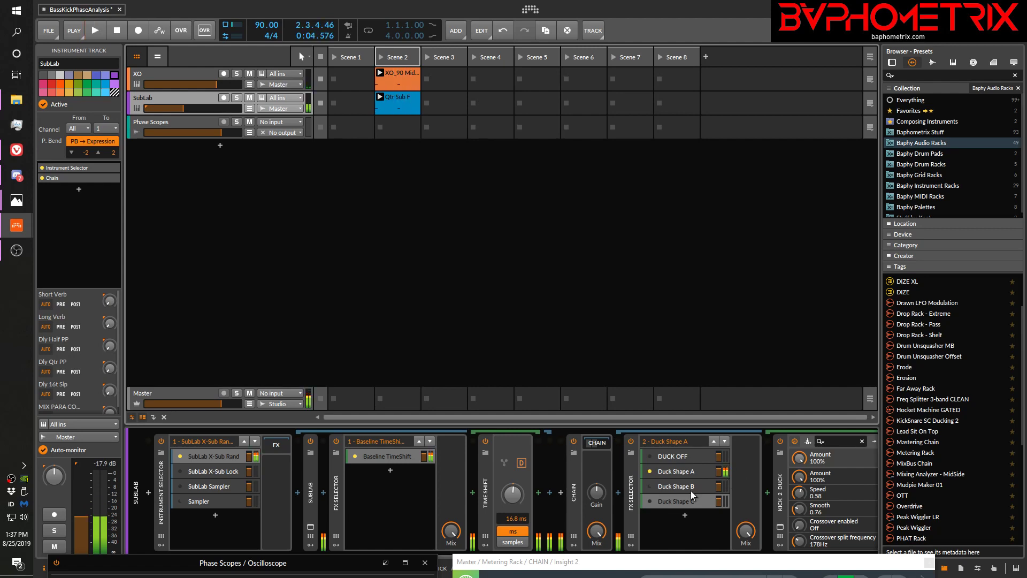
Switch SubLab's FX Selector to Duck Shape C and play the clips twice to compare the sound
{"action": "left_click", "coordinate": [650, 500]}
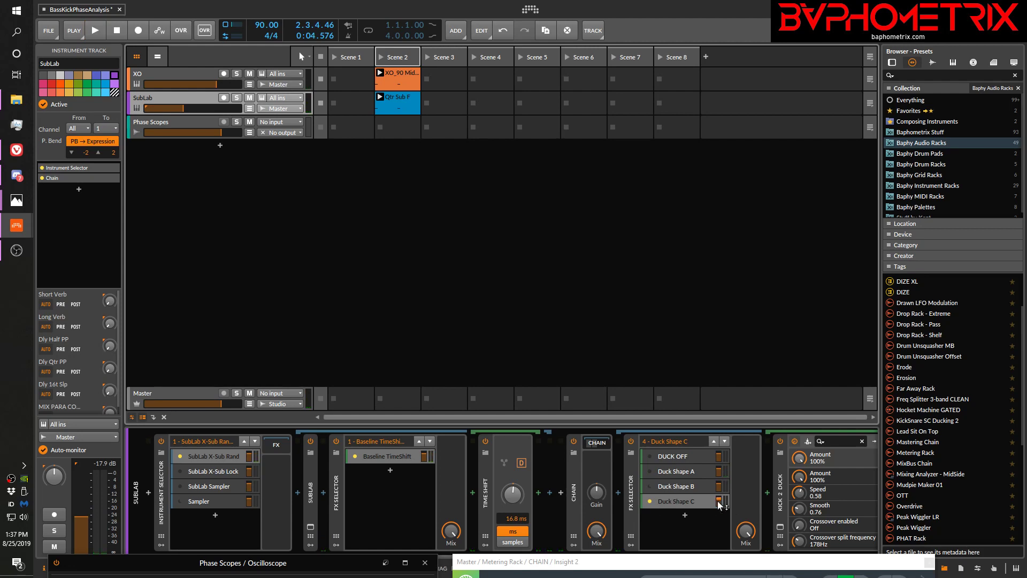
{"action": "key", "text": "space"}
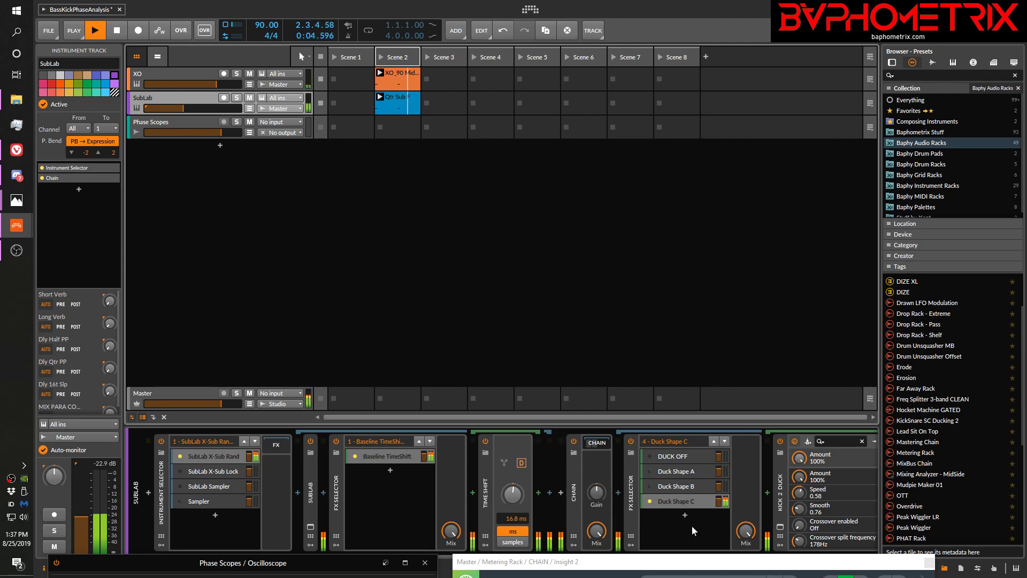
{"action": "key", "text": "space"}
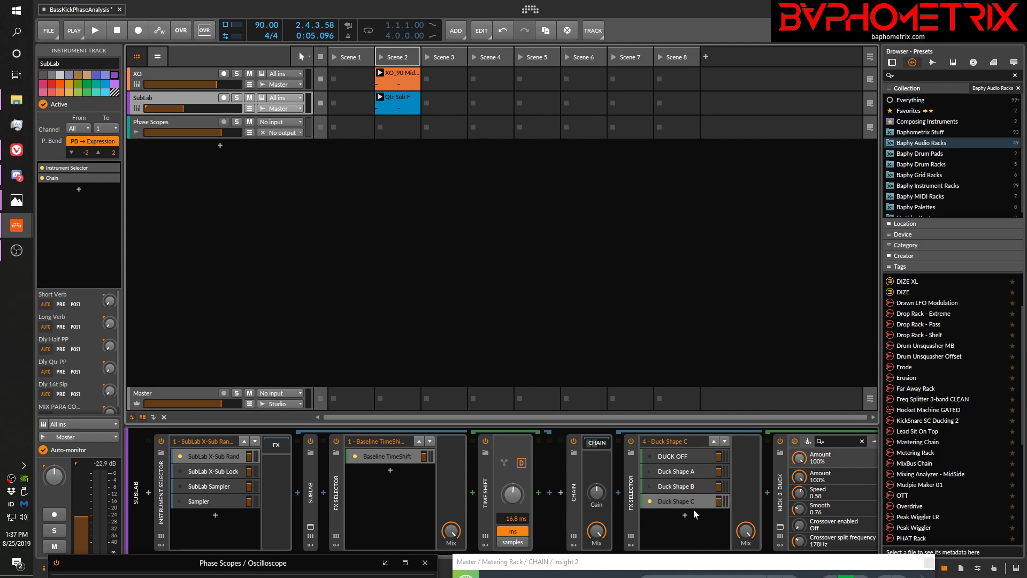
{"action": "key", "text": "space"}
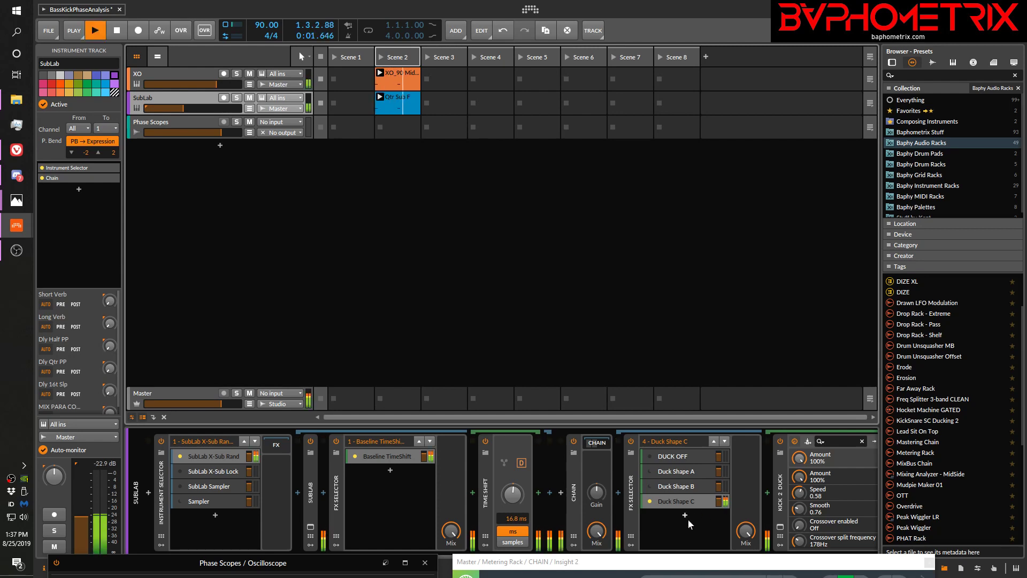
{"action": "key", "text": "space"}
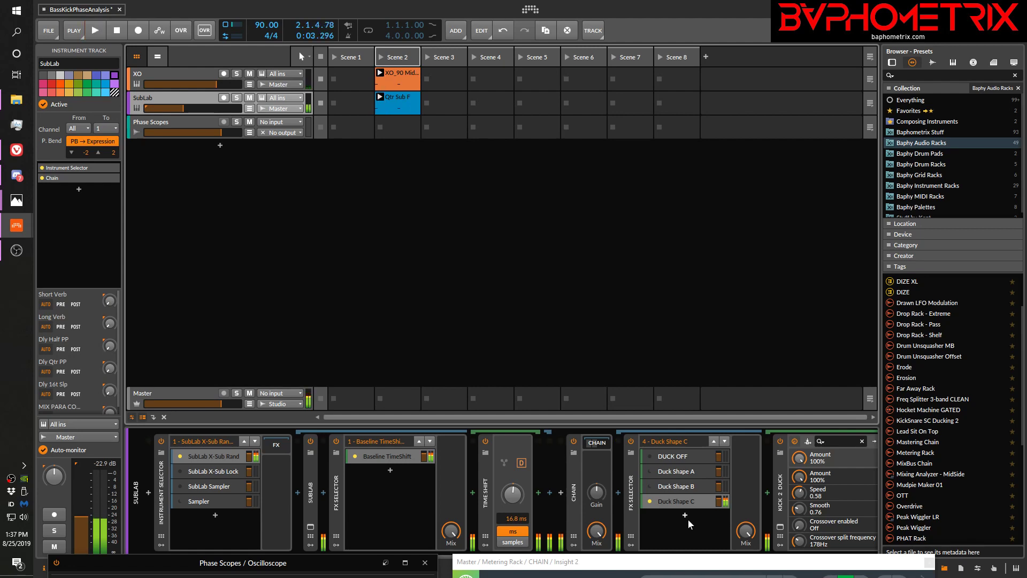
Switch SubLab's FX Selector to Duck Shape B and play the clips for comparison
{"action": "left_click", "coordinate": [648, 486]}
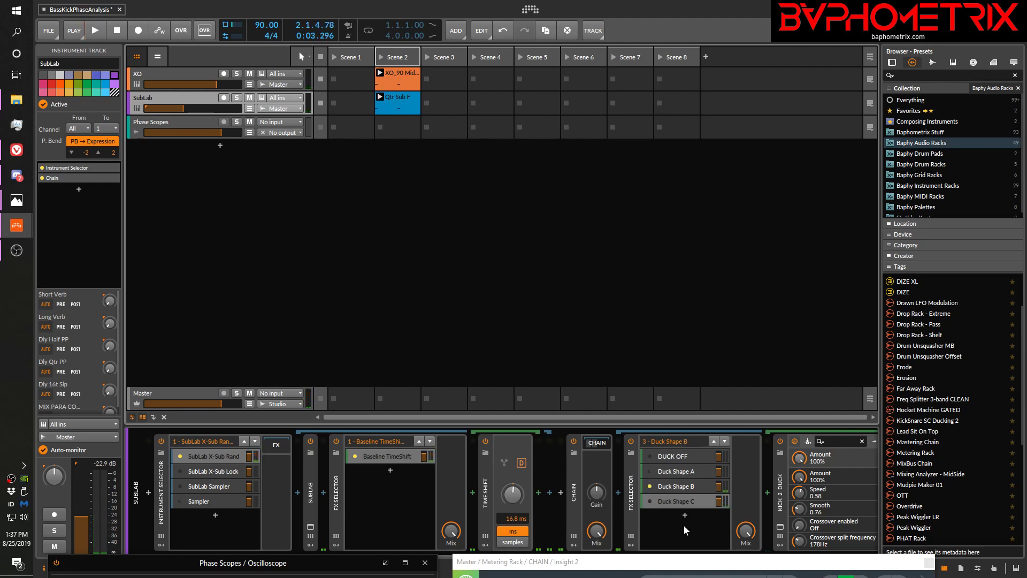
{"action": "key", "text": "space"}
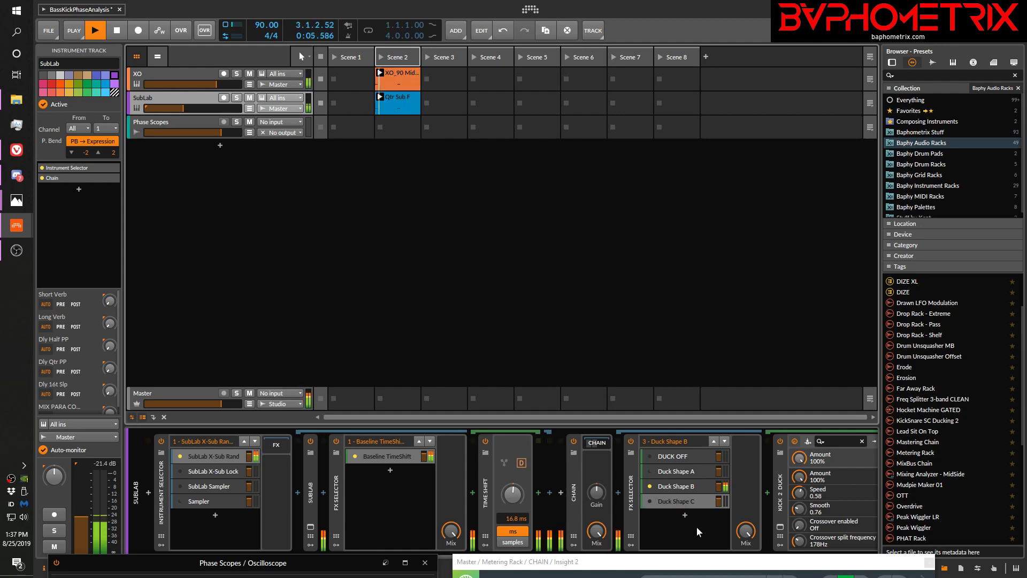
{"action": "key", "text": "space"}
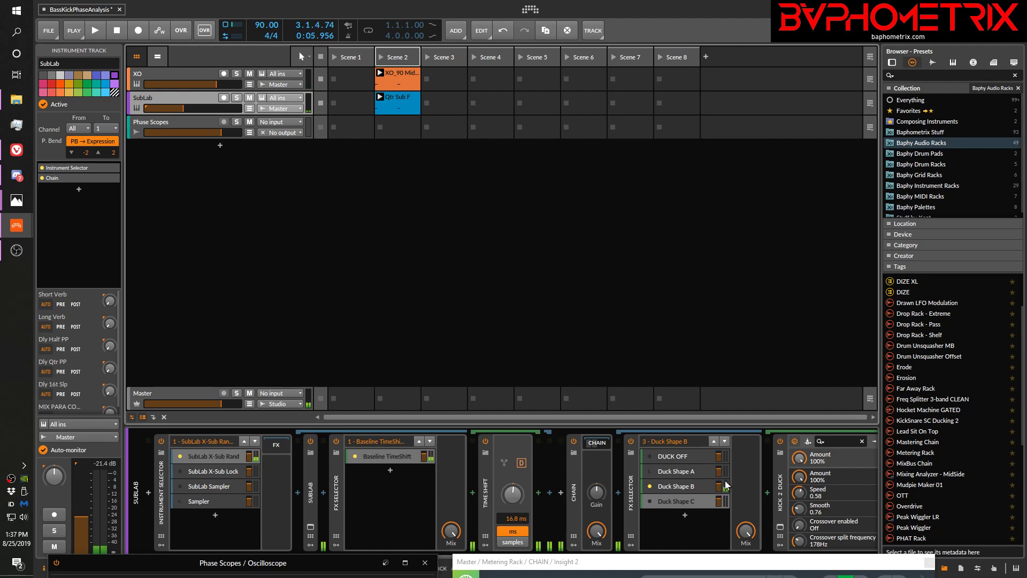
Make Duck Shape A the active FX Selector layer and open the plugin window of its Kick 2 Duck device
{"action": "left_click", "coordinate": [687, 467]}
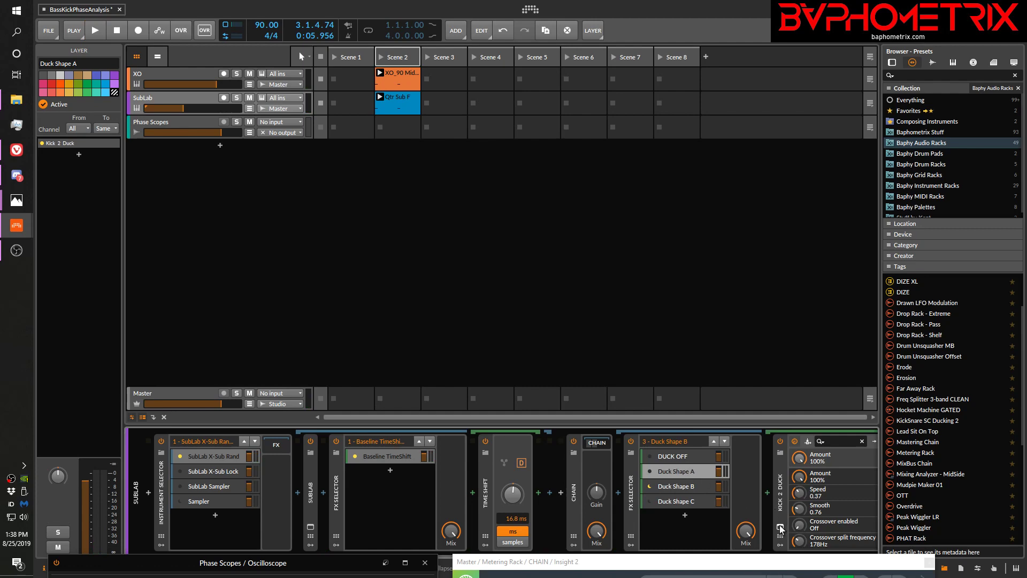
{"action": "left_click", "coordinate": [780, 528]}
{"action": "left_click_drag", "start_coordinate": [244, 139], "coordinate": [214, 130]}
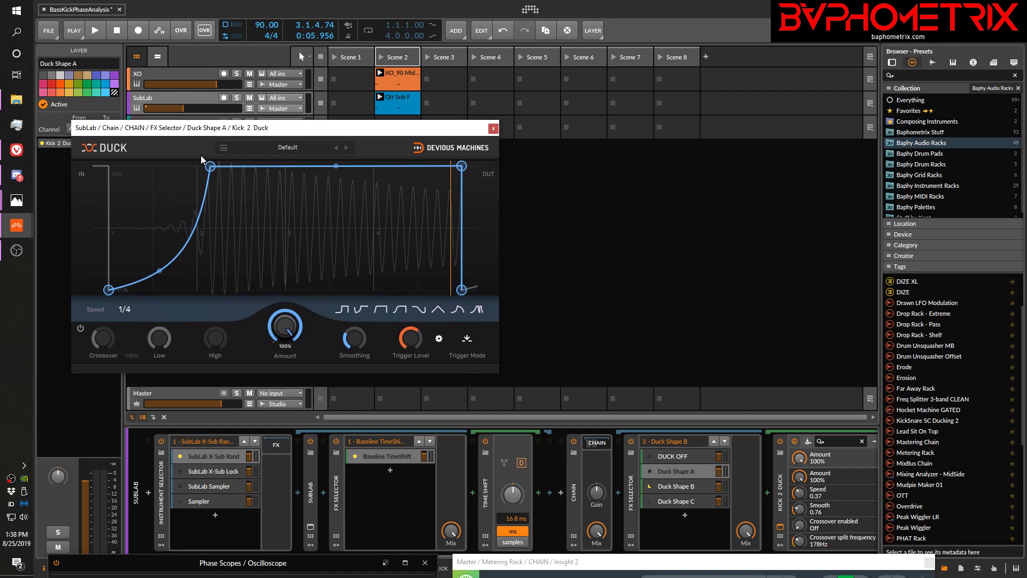
{"action": "left_click", "coordinate": [667, 472]}
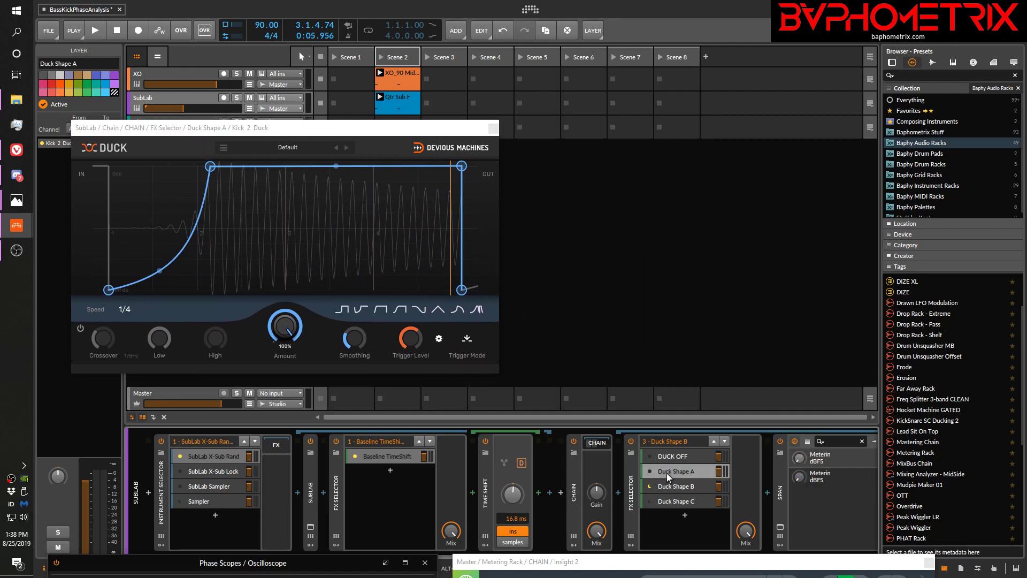
{"action": "left_click", "coordinate": [497, 131]}
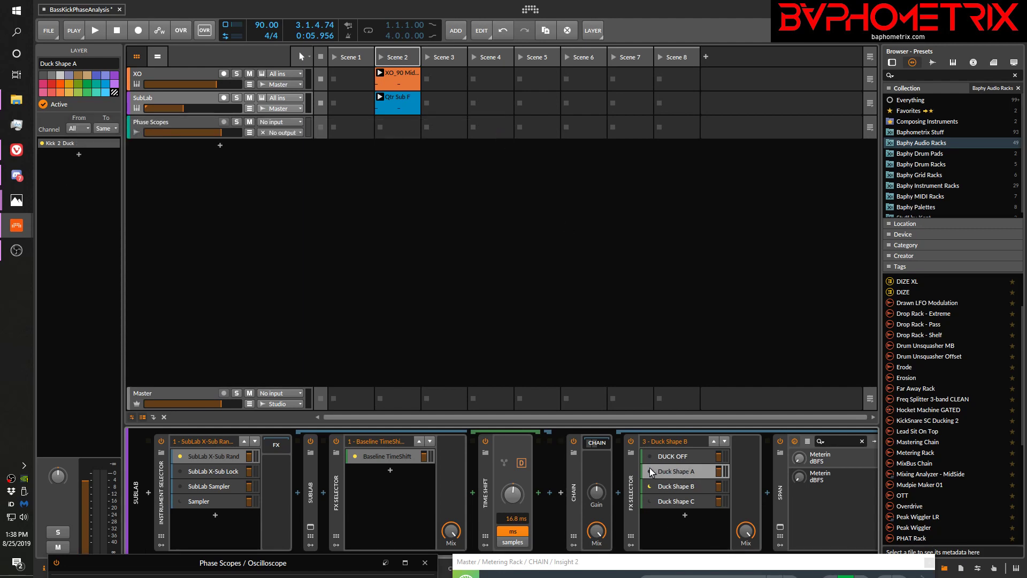
{"action": "left_click", "coordinate": [685, 471]}
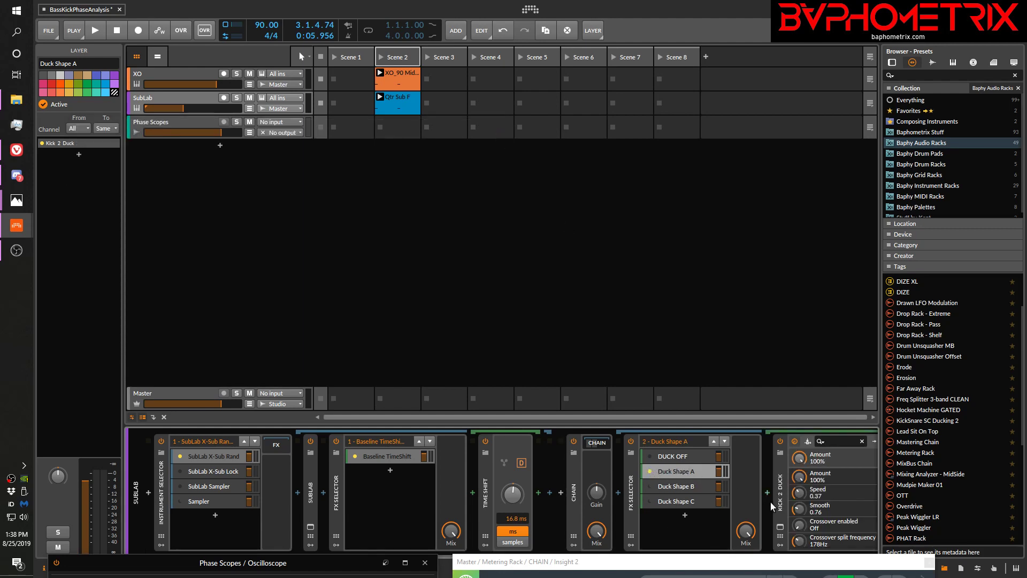
{"action": "left_click", "coordinate": [780, 527]}
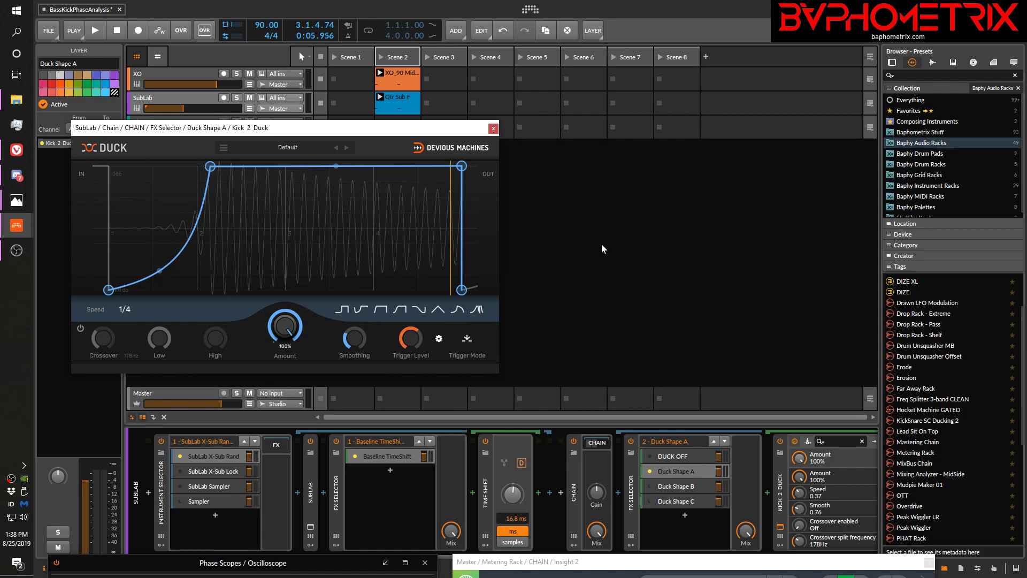
Play the clips several times while watching Duck Shape A's volume curve against the sub waveform
{"action": "key", "text": "space"}
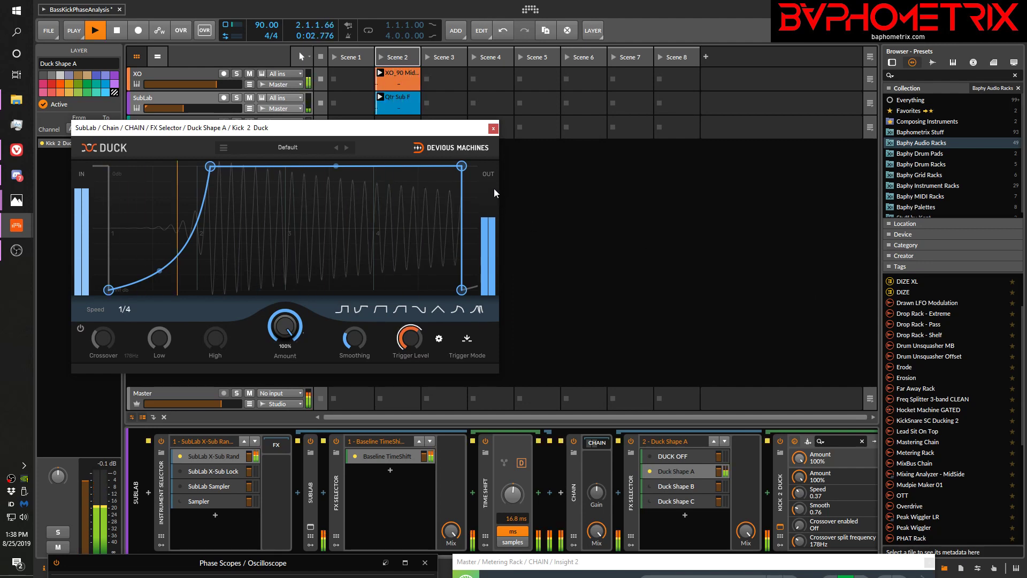
{"action": "key", "text": "space"}
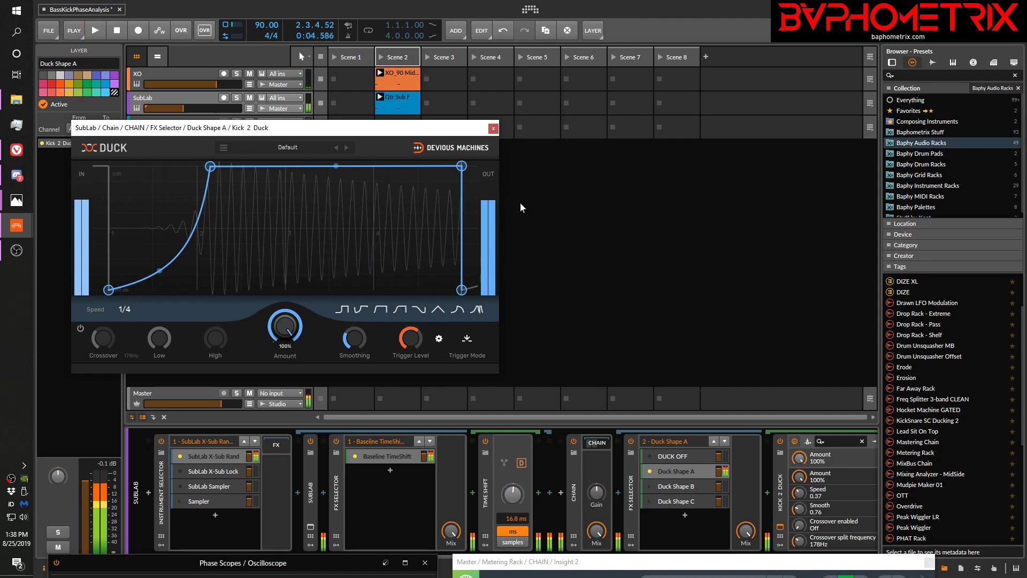
{"action": "key", "text": "space"}
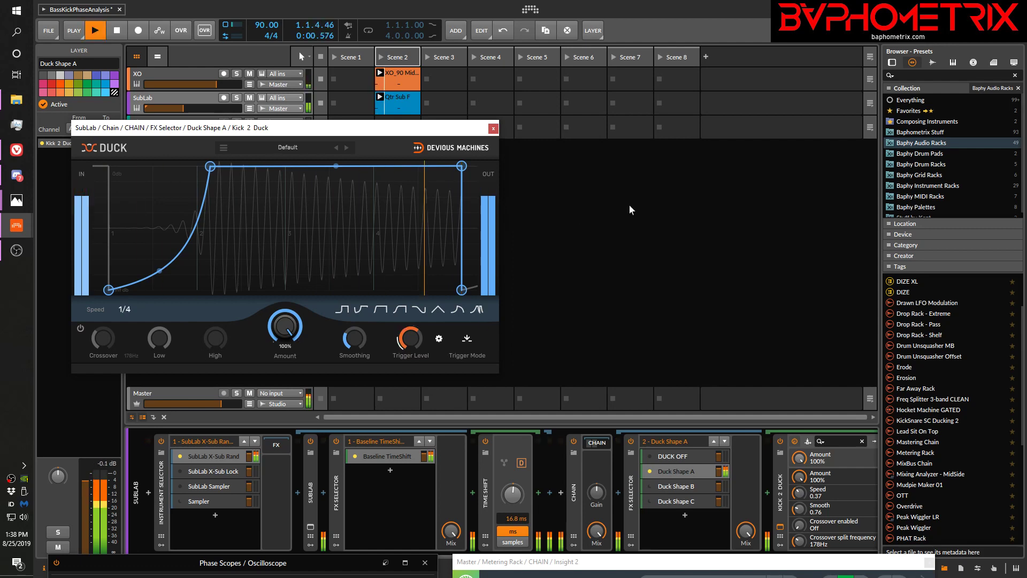
{"action": "key", "text": "space"}
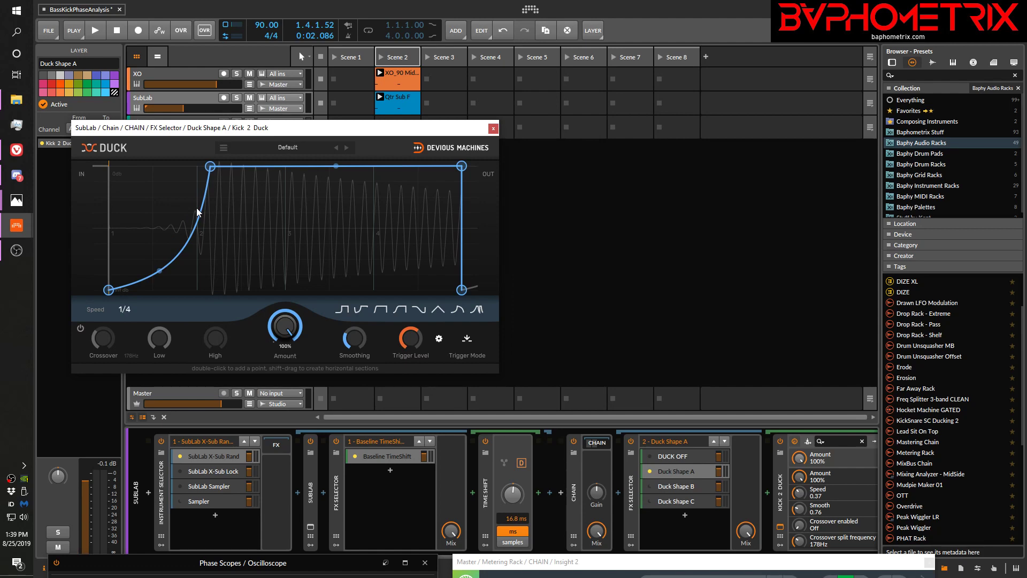
{"action": "key", "text": "space"}
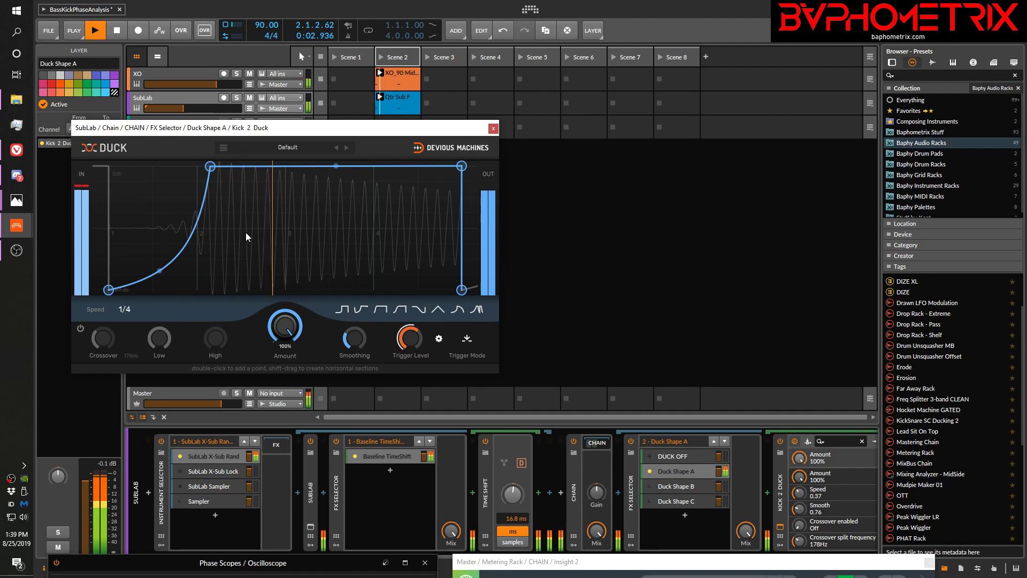
{"action": "key", "text": "space"}
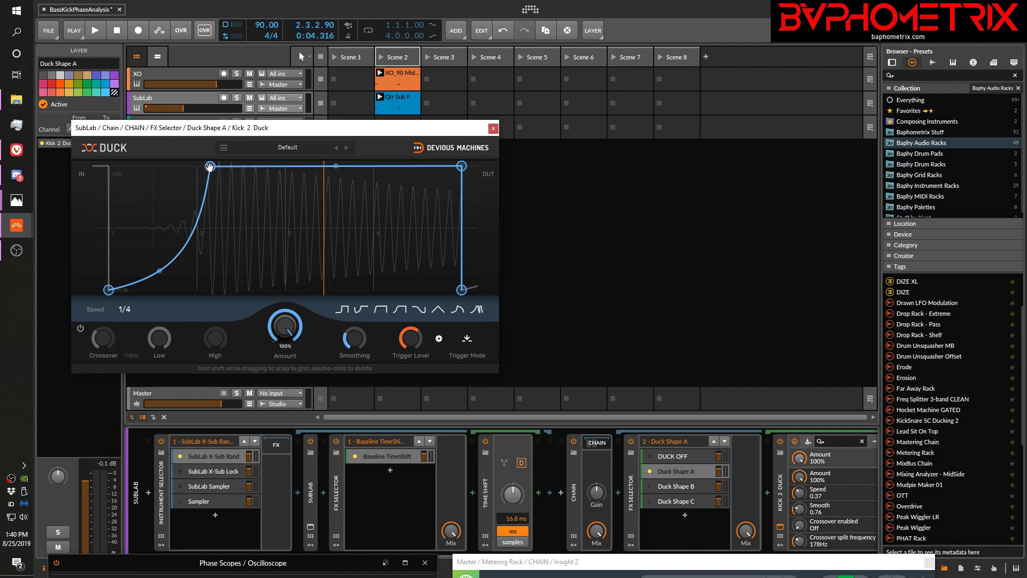
Try a faster rise in Duck Shape A's curve by moving its first peak point earlier, return it near gridline 2, and play the clips
{"action": "left_click_drag", "start_coordinate": [210, 166], "coordinate": [149, 166]}
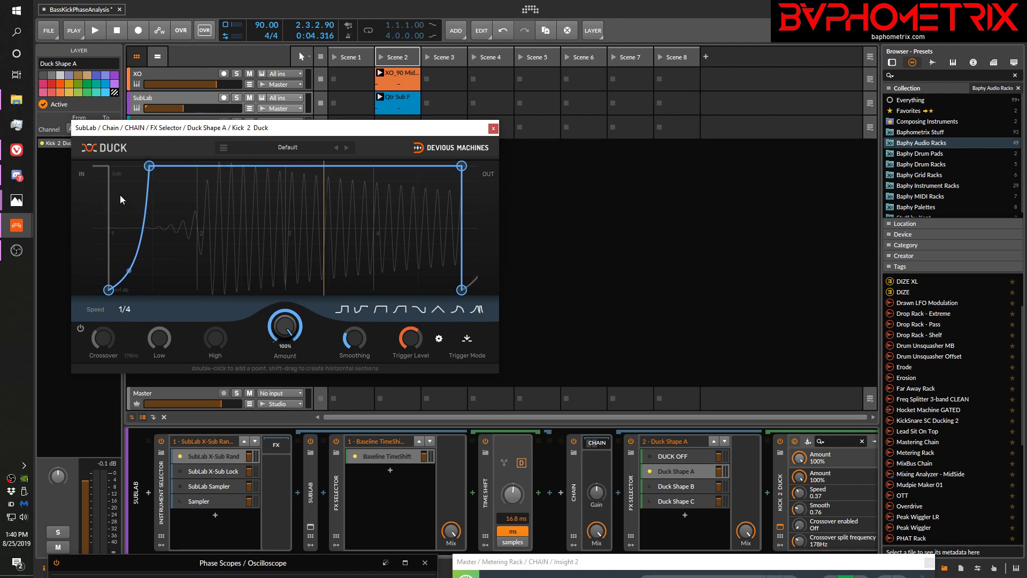
{"action": "left_click_drag", "start_coordinate": [149, 167], "coordinate": [207, 161]}
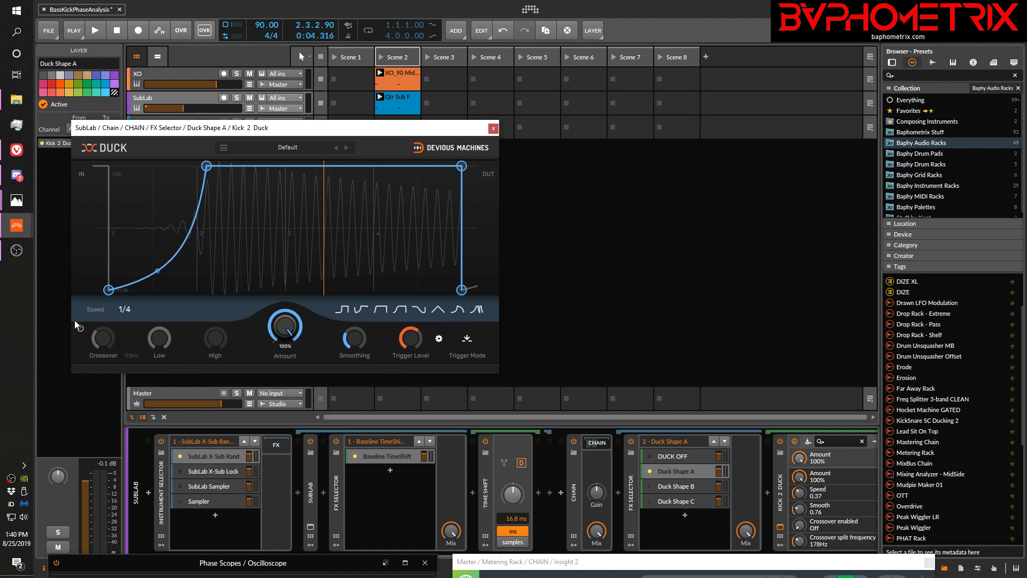
{"action": "left_click_drag", "start_coordinate": [207, 165], "coordinate": [151, 165]}
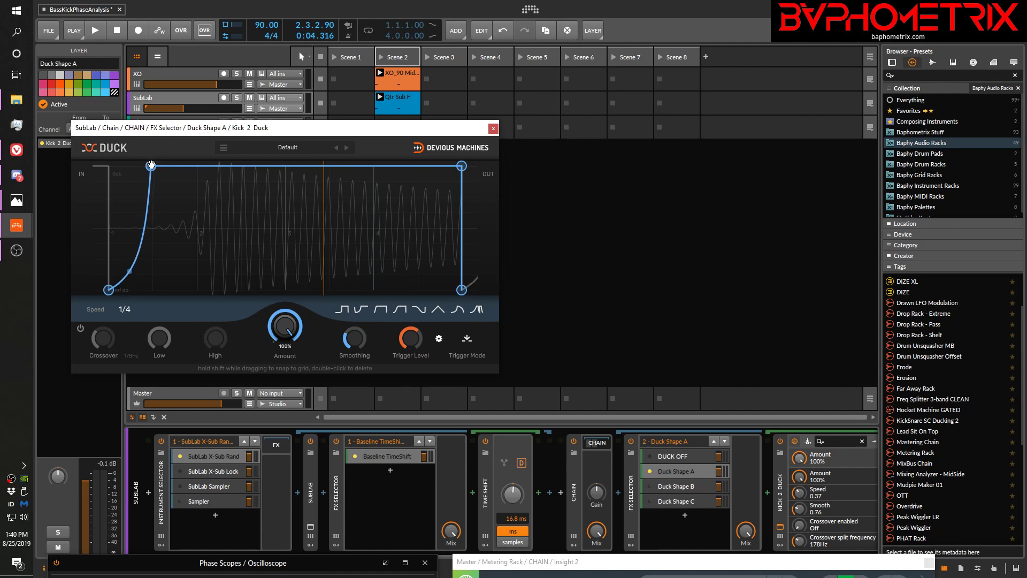
{"action": "left_click_drag", "start_coordinate": [151, 166], "coordinate": [206, 159]}
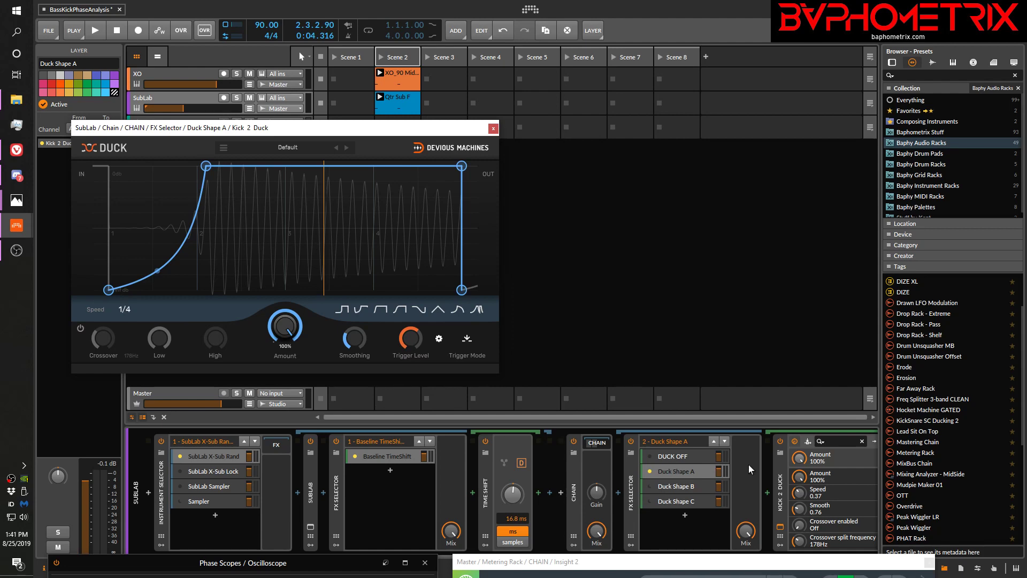
{"action": "key", "text": "space"}
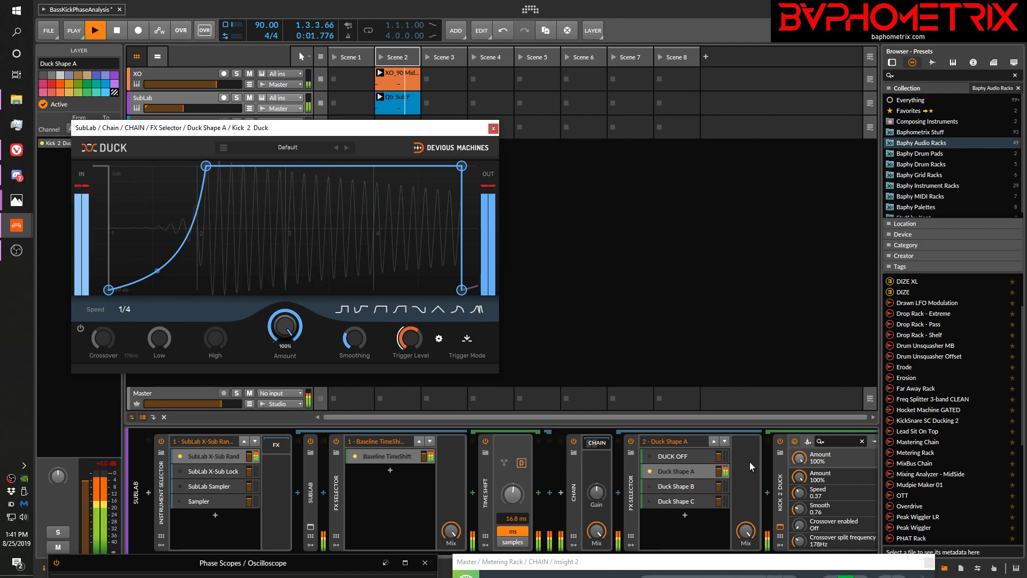
{"action": "key", "text": "space"}
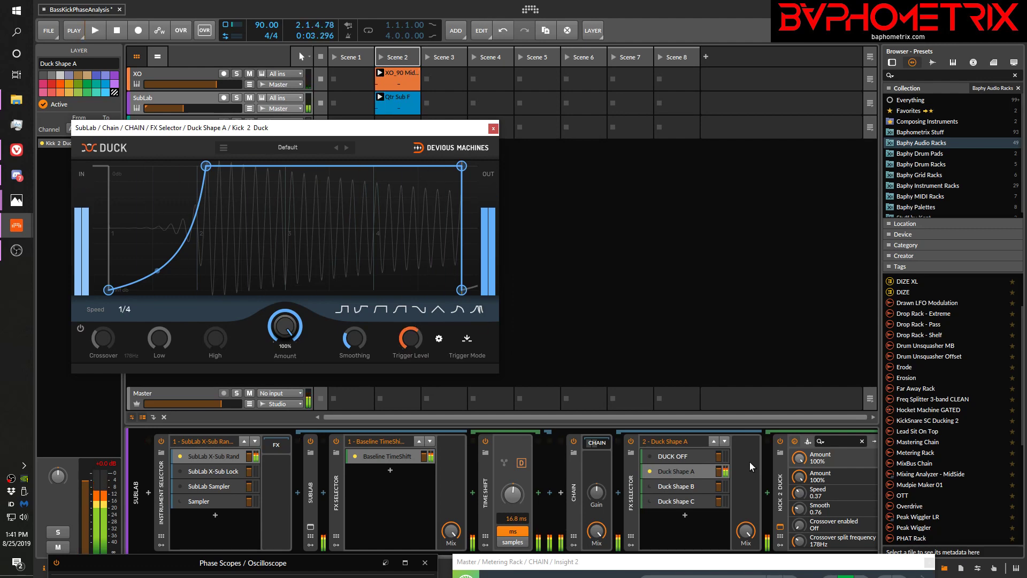
Close Duck Shape A's plugin window, activate Duck Shape B and open its Kick 2 Duck window
{"action": "left_click", "coordinate": [493, 128]}
{"action": "left_click", "coordinate": [649, 485]}
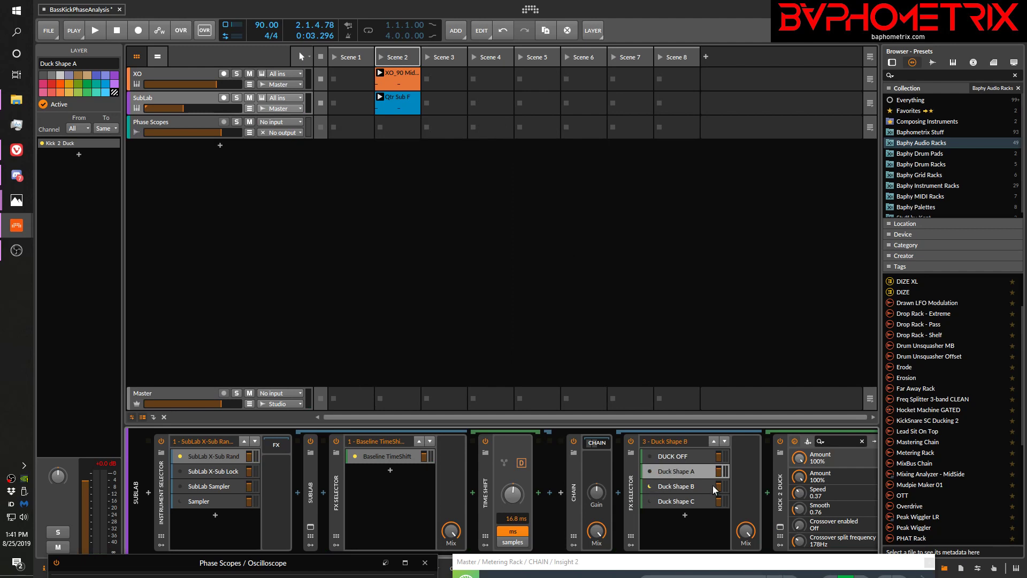
{"action": "left_click", "coordinate": [675, 485]}
{"action": "left_click", "coordinate": [780, 527]}
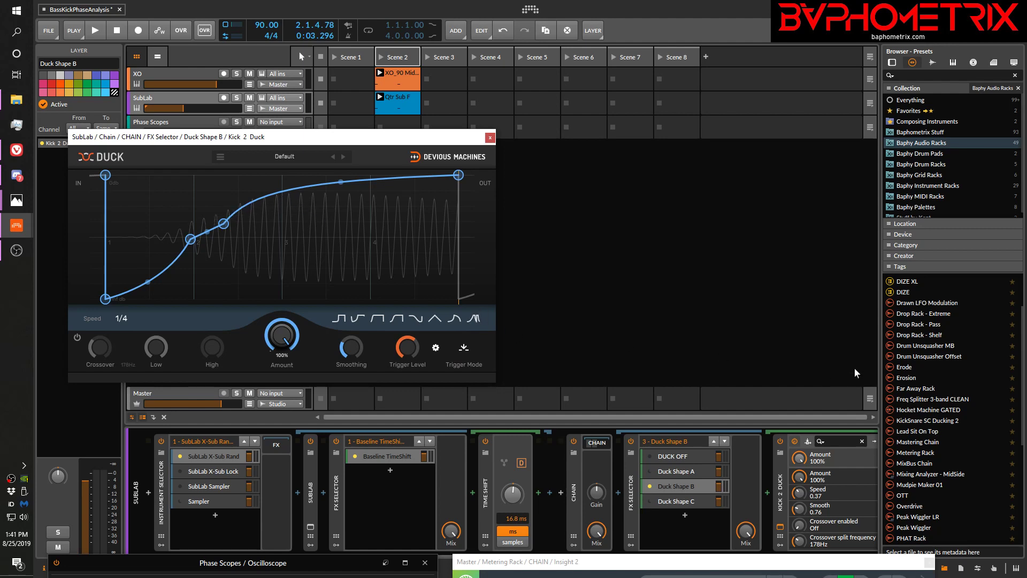
Play the clips with Duck Shape B while examining its stepped volume curve against the sub waveform
{"action": "key", "text": "space"}
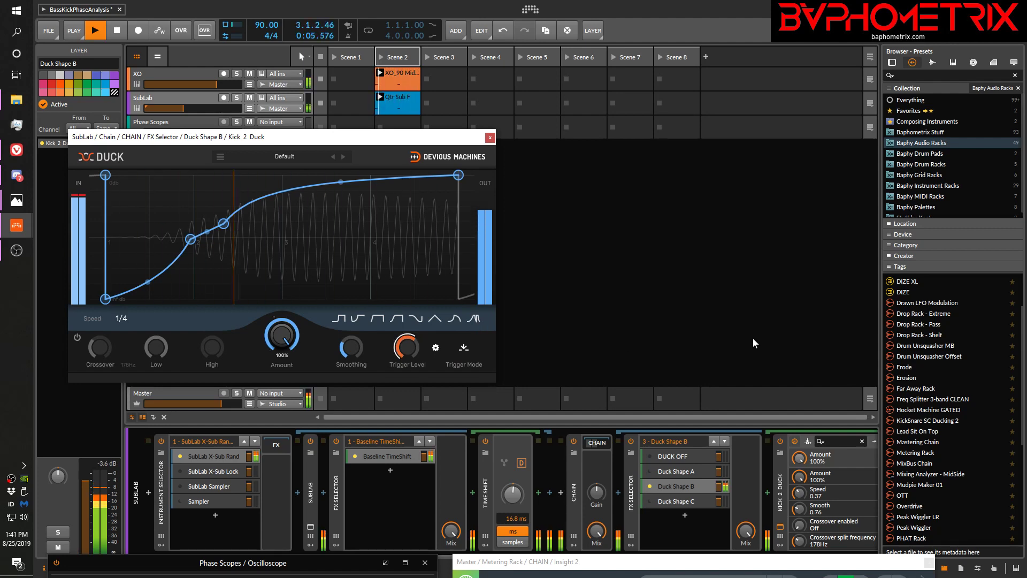
{"action": "key", "text": "space"}
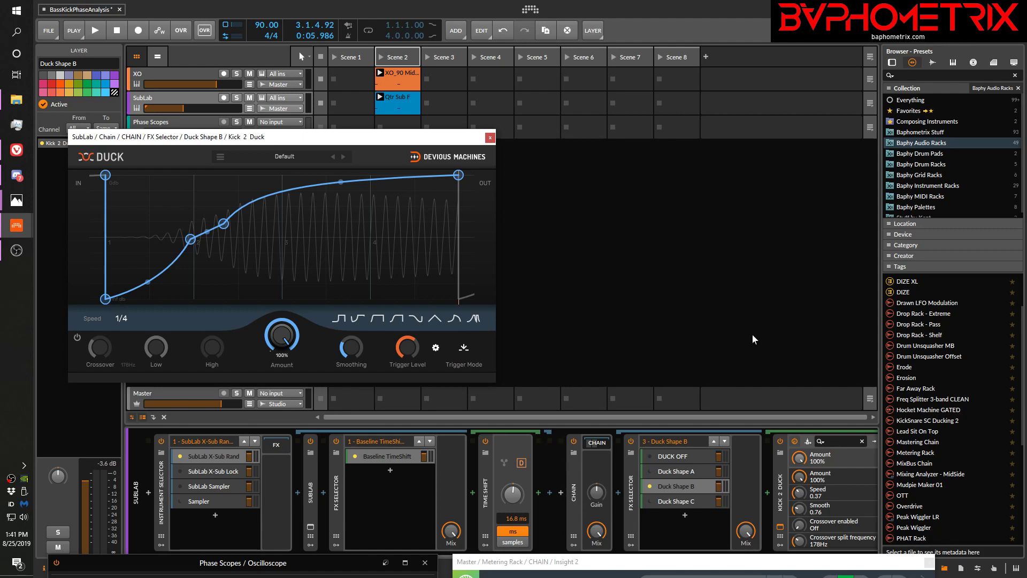
{"action": "key", "text": "space"}
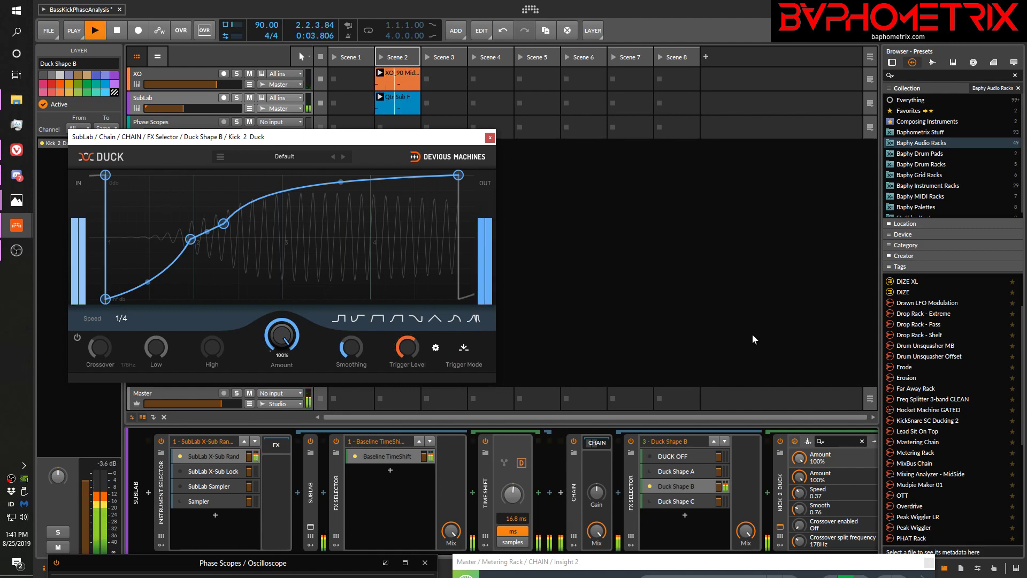
Finish the Duck Shape B playback, then activate Duck Shape C and place its Kick 2 Duck window beside Duck Shape B's
{"action": "key", "text": "space"}
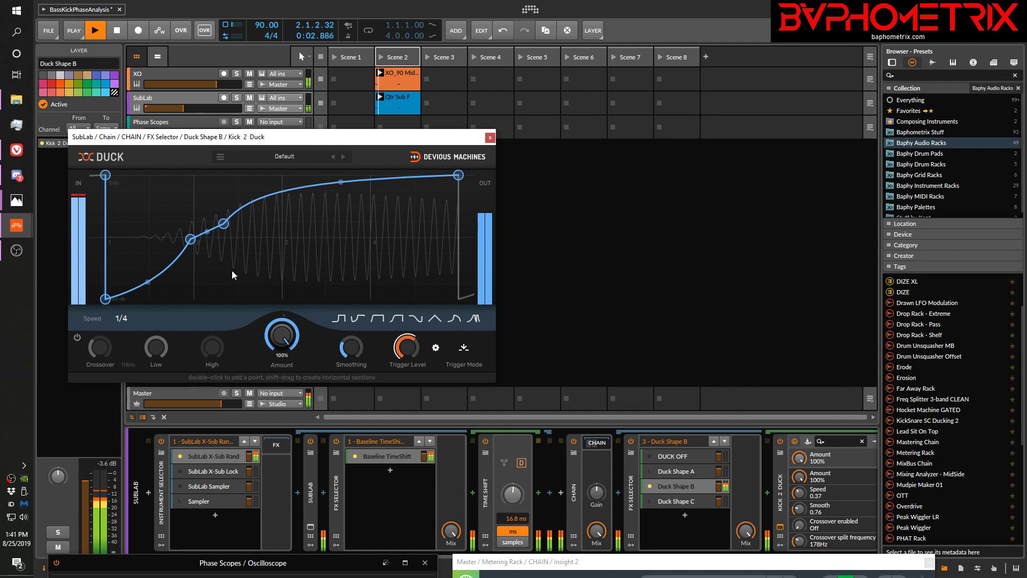
{"action": "key", "text": "space"}
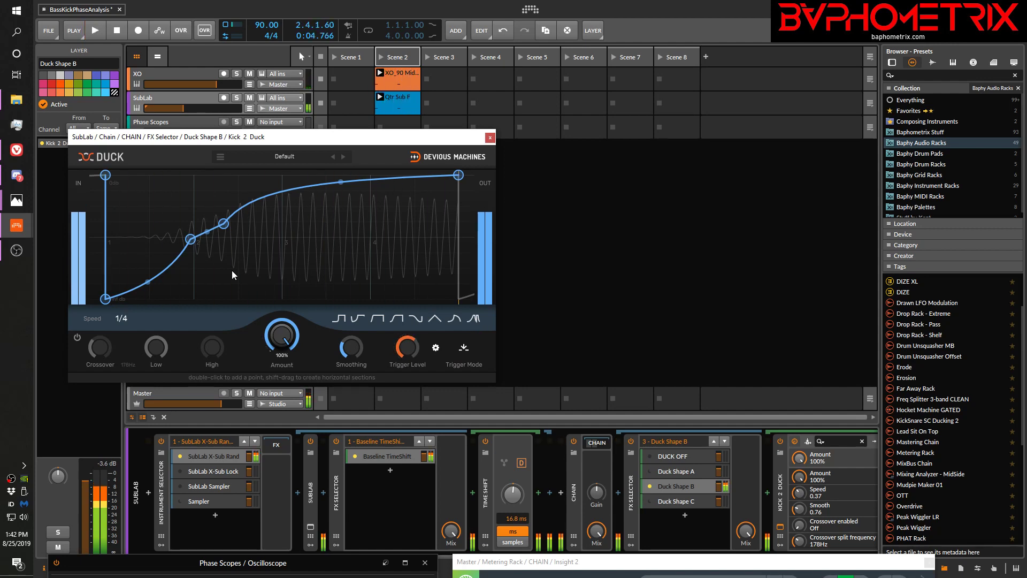
{"action": "left_click", "coordinate": [666, 502]}
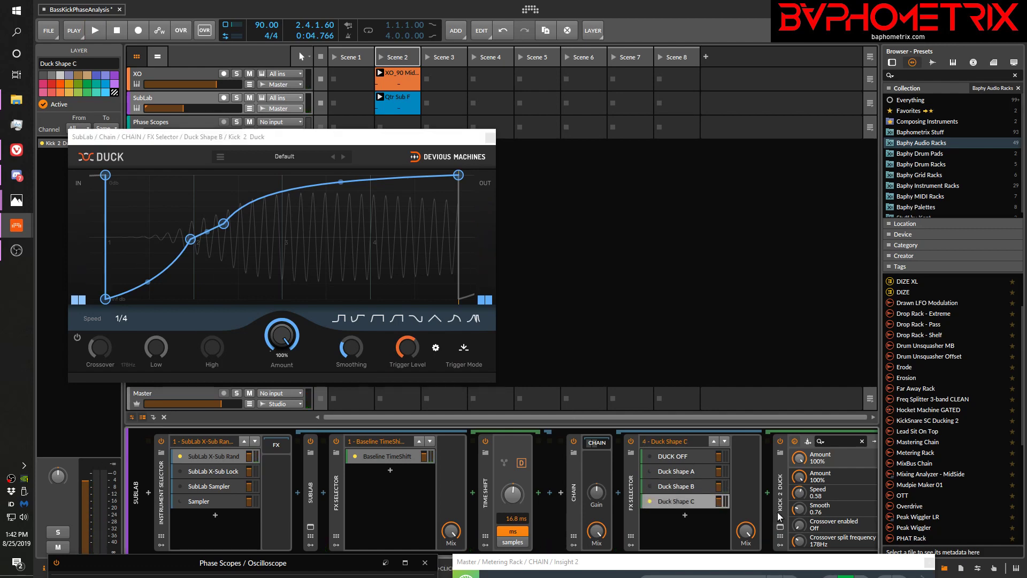
{"action": "left_click", "coordinate": [780, 527]}
{"action": "left_click_drag", "start_coordinate": [364, 144], "coordinate": [797, 140]}
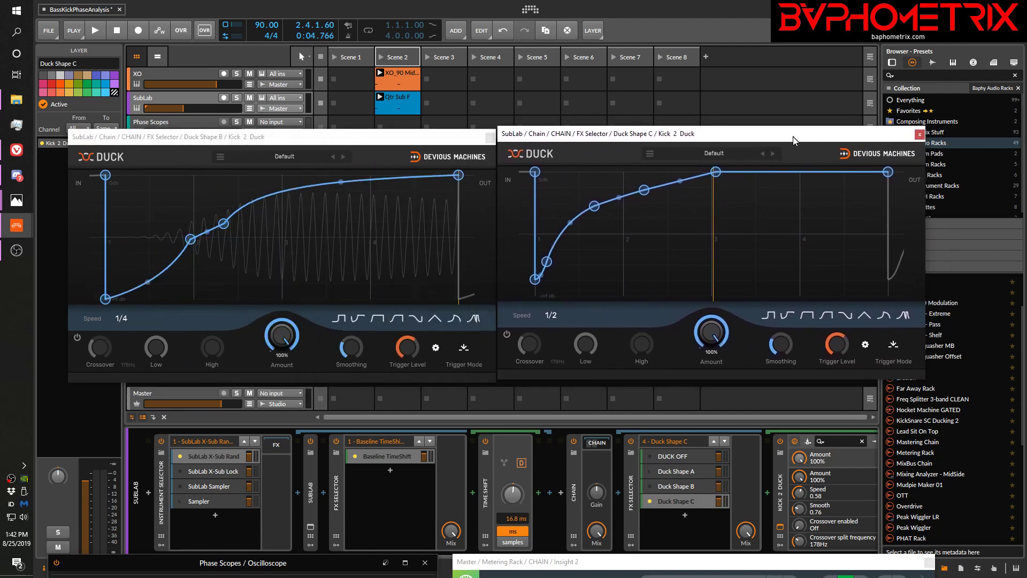
Play the clips while alternating between Duck Shape C and Duck Shape B to compare their ducking by ear and against the sub waveform
{"action": "key", "text": "space"}
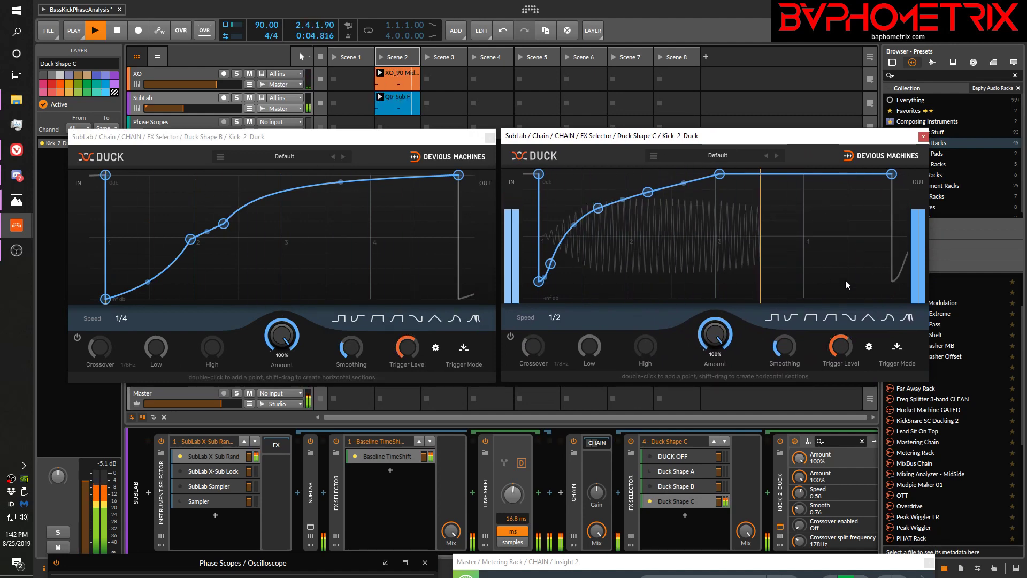
{"action": "key", "text": "space"}
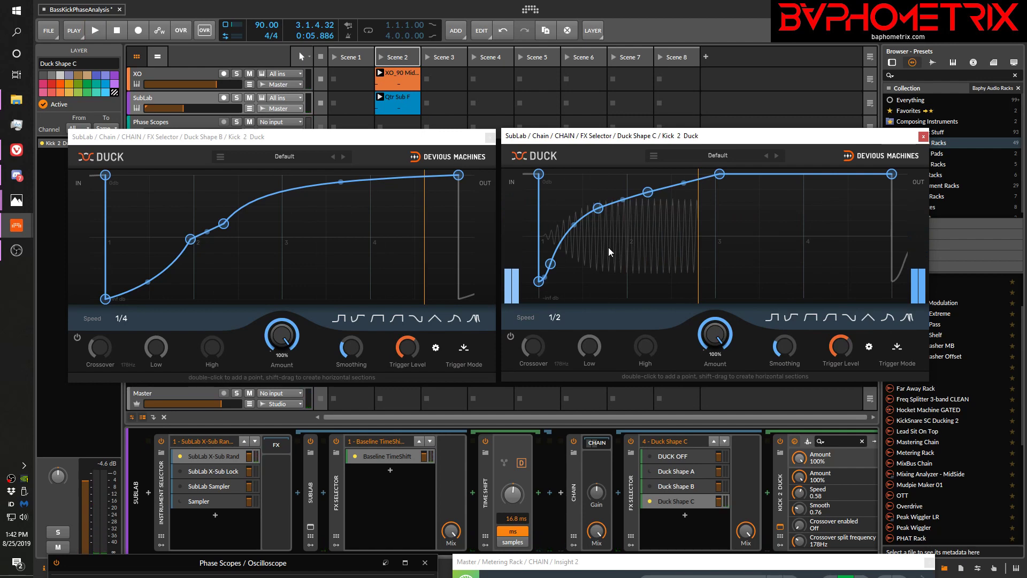
{"action": "left_click", "coordinate": [650, 486]}
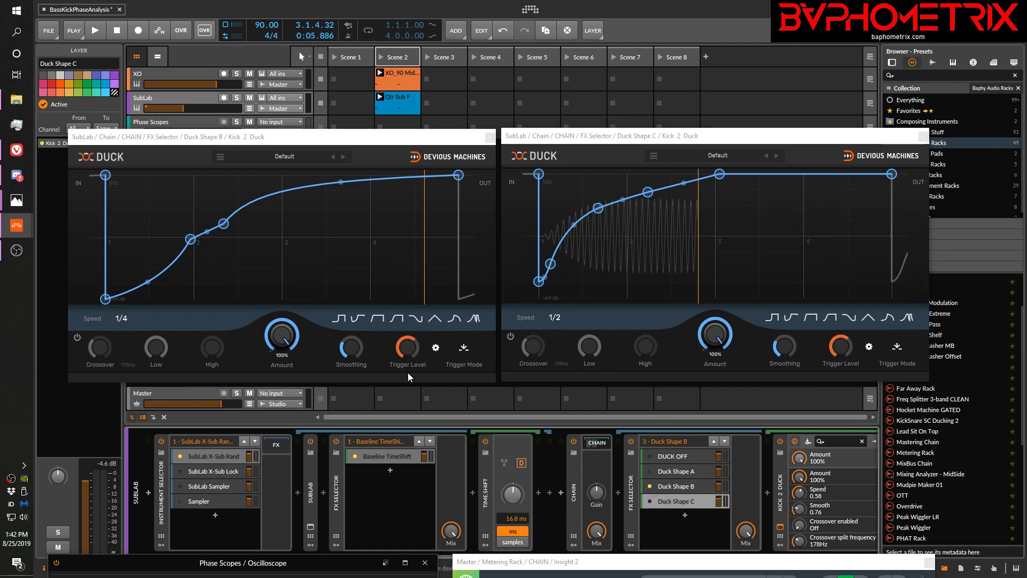
{"action": "key", "text": "space"}
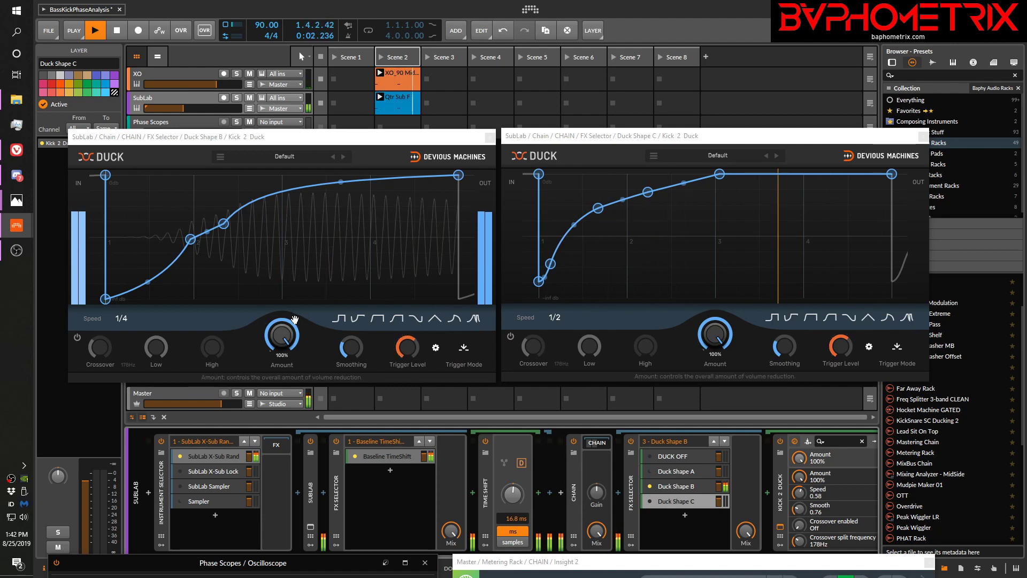
{"action": "key", "text": "space"}
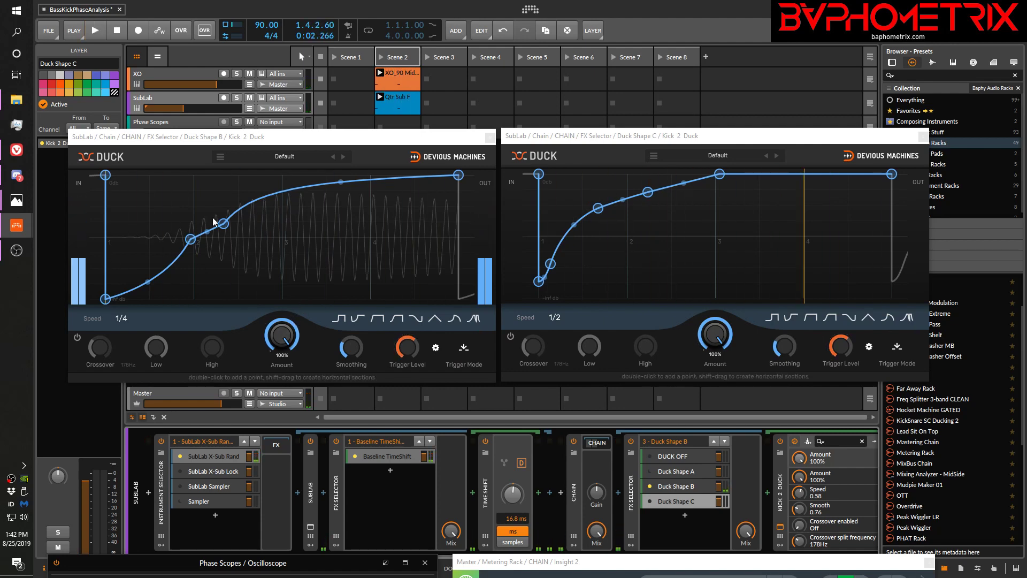
{"action": "left_click", "coordinate": [651, 500]}
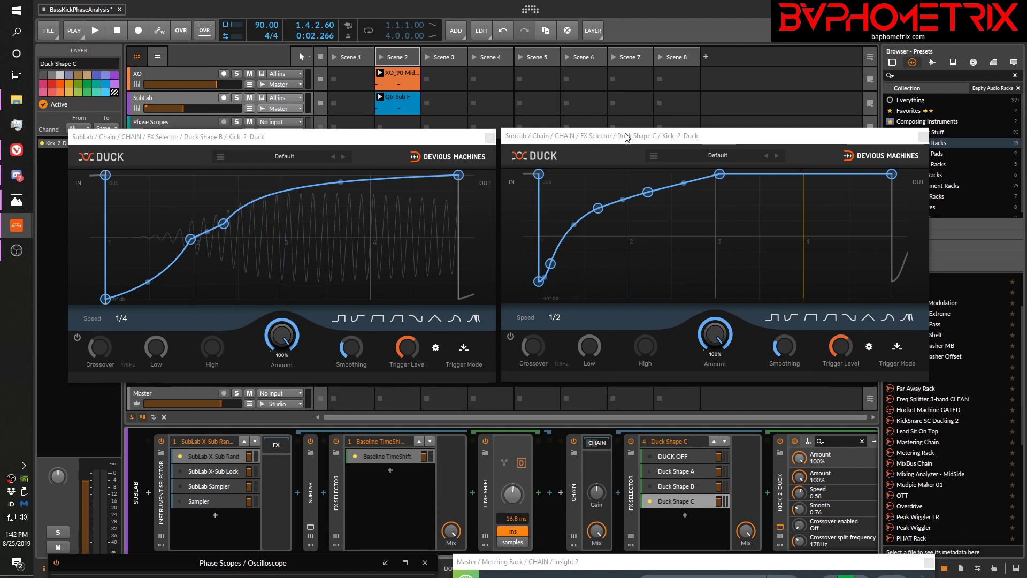
{"action": "key", "text": "space"}
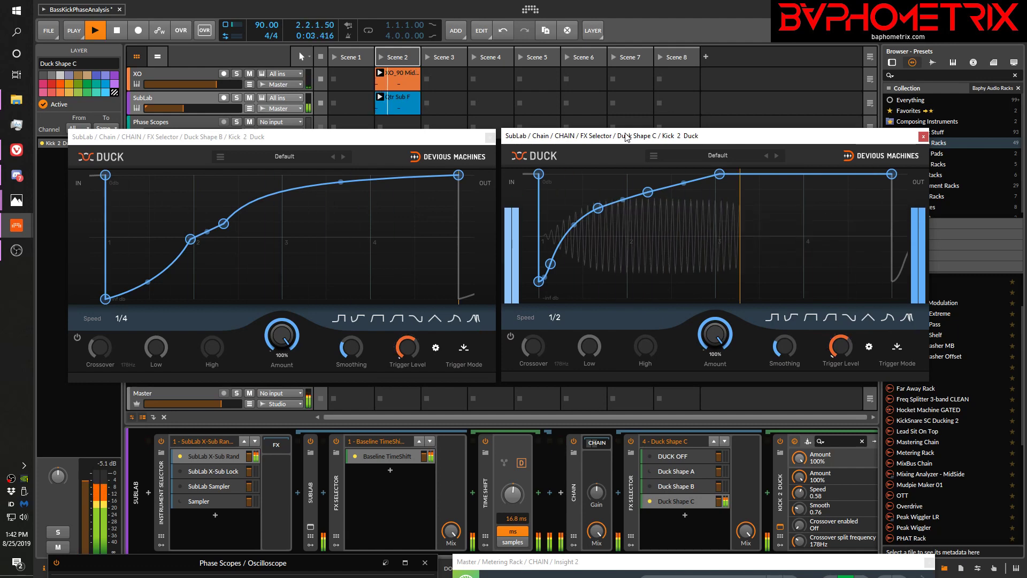
{"action": "key", "text": "space"}
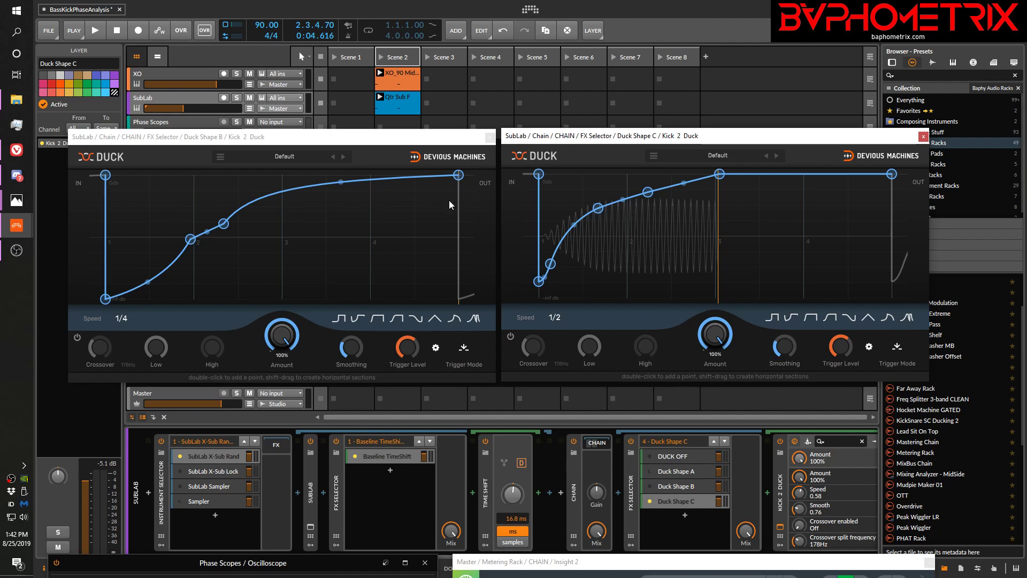
Examine the Speed options and the starting low points of the curves in the Duck Shape B and Duck Shape C windows
{"action": "left_click", "coordinate": [121, 319]}
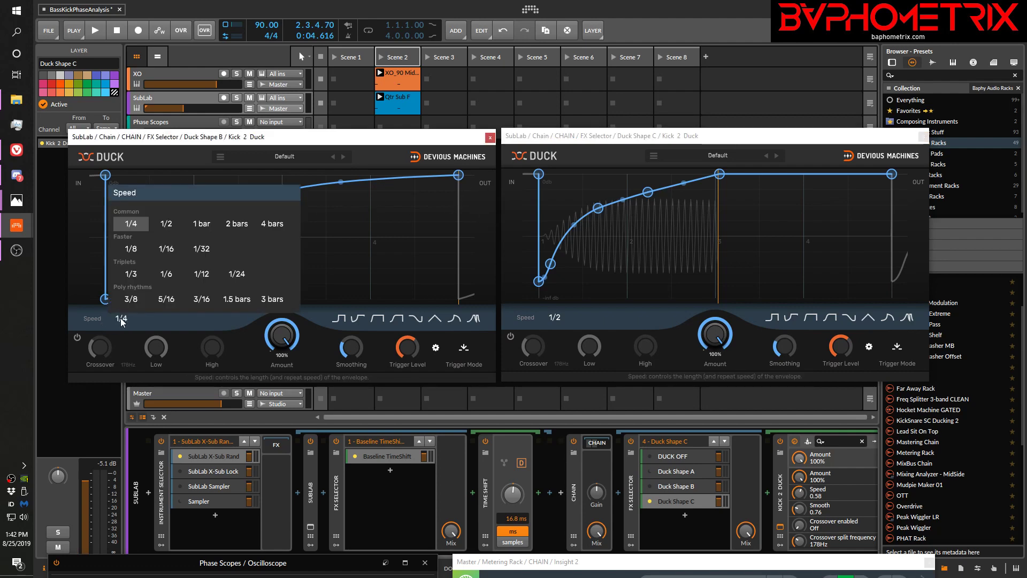
{"action": "left_click", "coordinate": [149, 319]}
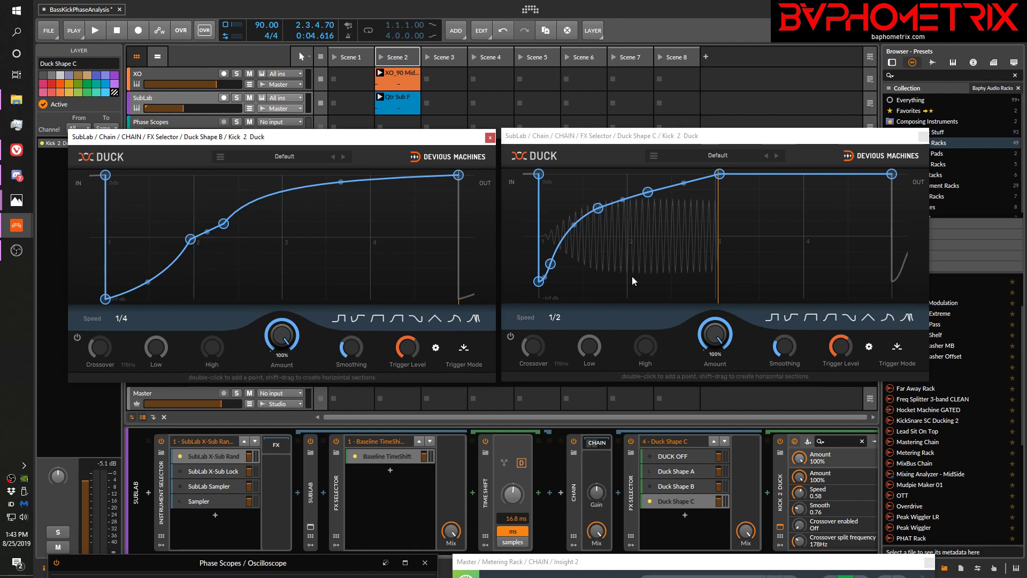
{"action": "left_click", "coordinate": [554, 318]}
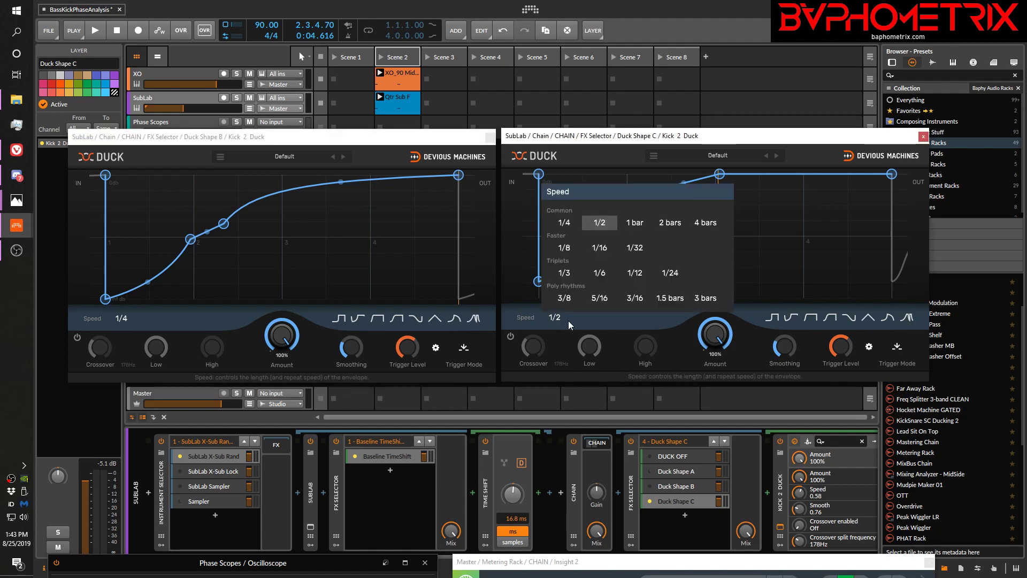
{"action": "left_click", "coordinate": [579, 321]}
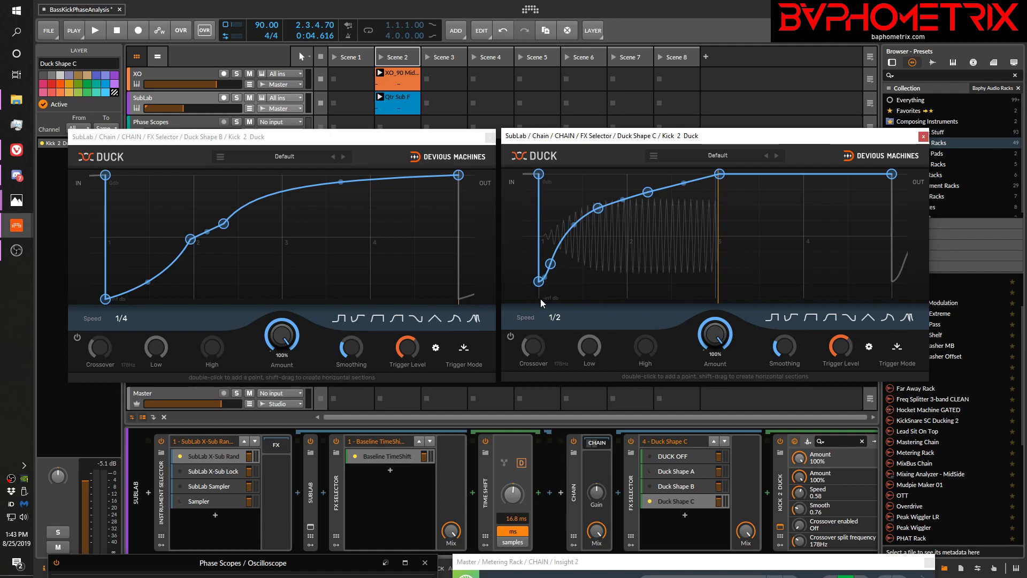
{"action": "left_click", "coordinate": [108, 299]}
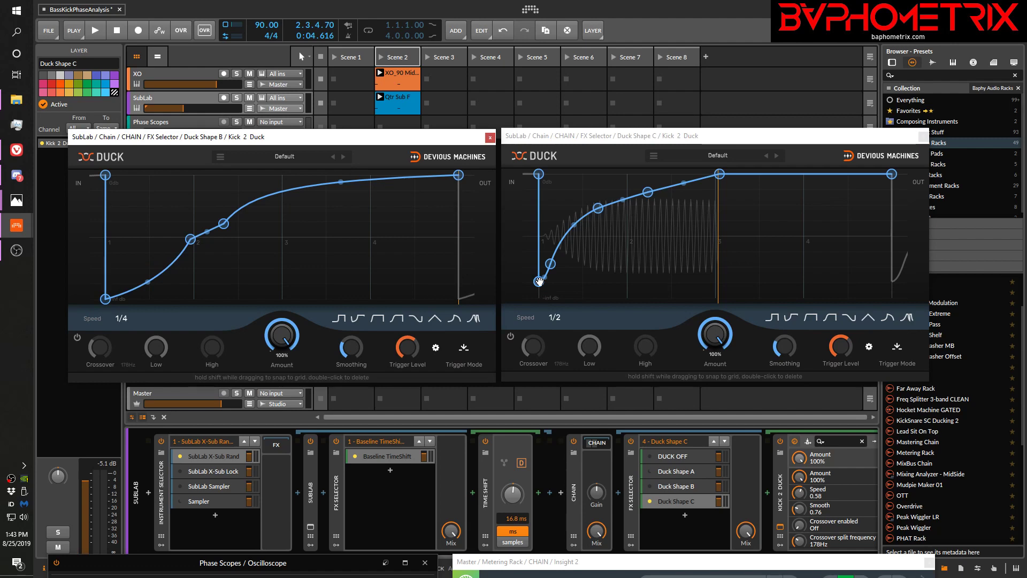
Close Duck Shape B's plugin window and move Duck Shape C's window into its place
{"action": "left_click", "coordinate": [489, 138]}
{"action": "left_click_drag", "start_coordinate": [599, 140], "coordinate": [158, 123]}
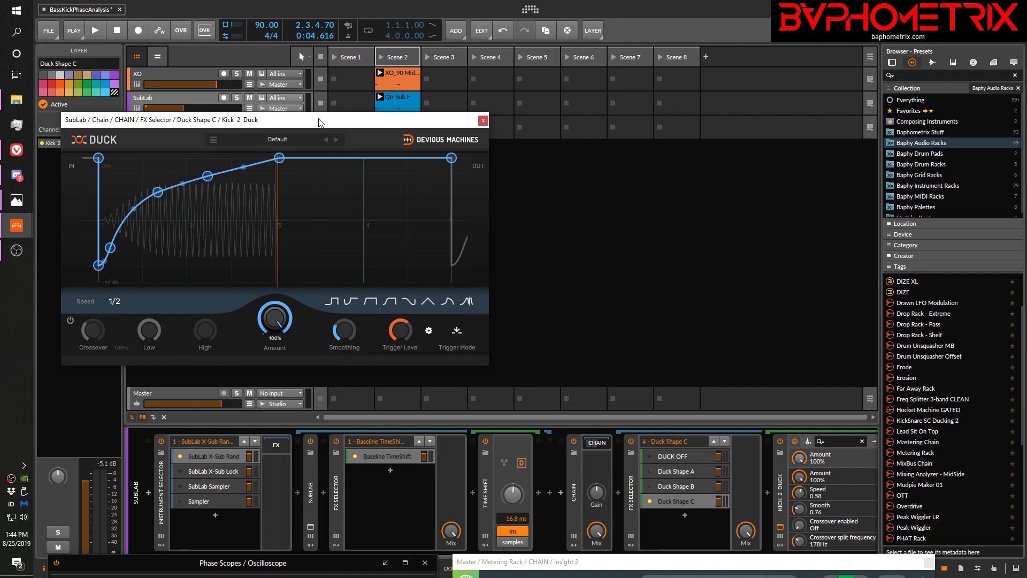
{"action": "left_click_drag", "start_coordinate": [319, 123], "coordinate": [312, 159]}
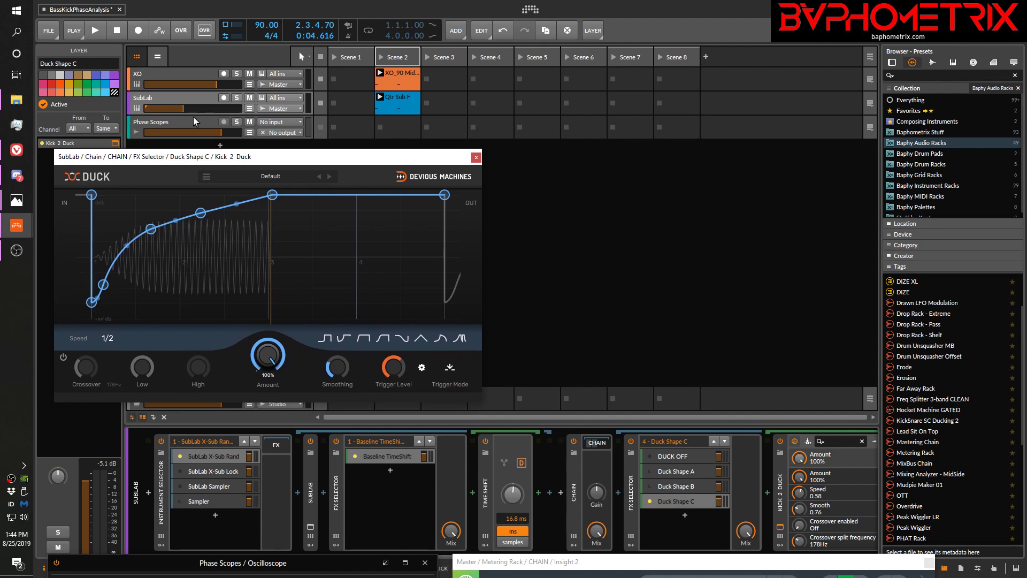
Bring up the Phase Scopes Oscilloscope beside the Duck window and play the clips with Duck Shape C, examining the kick and sub overlap
{"action": "left_click", "coordinate": [192, 117]}
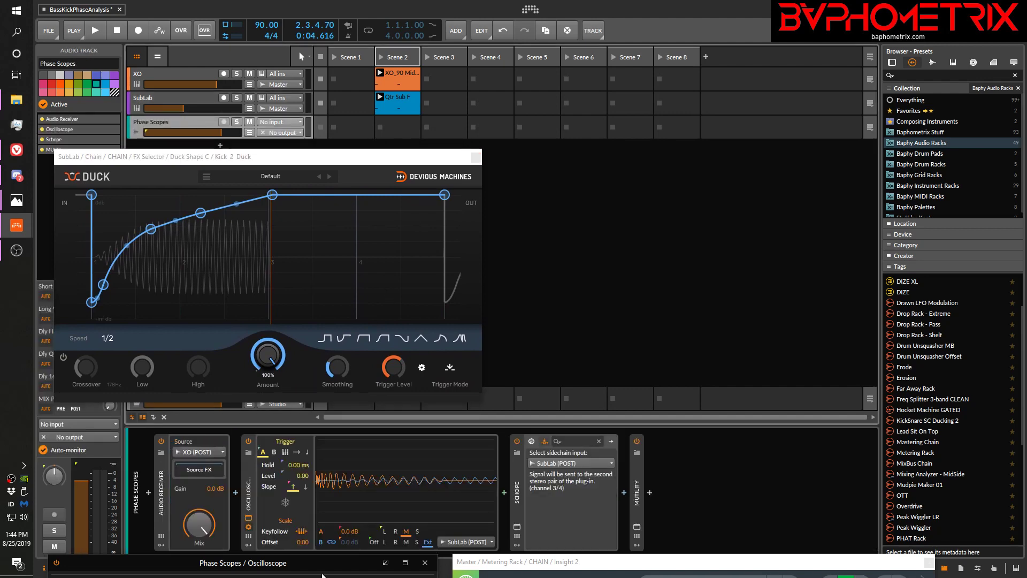
{"action": "double_click", "coordinate": [313, 560]}
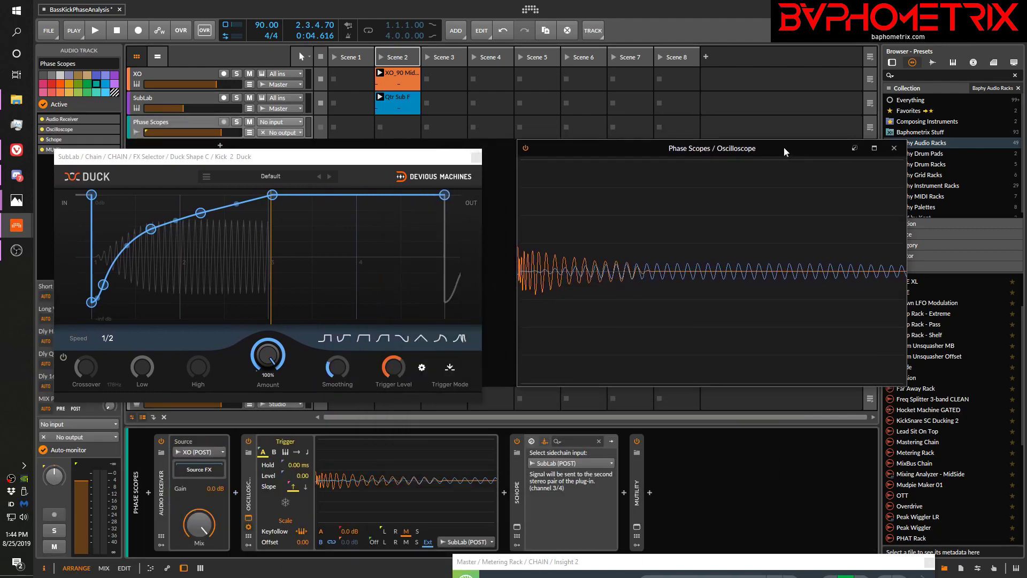
{"action": "left_click", "coordinate": [181, 101]}
{"action": "key", "text": "space"}
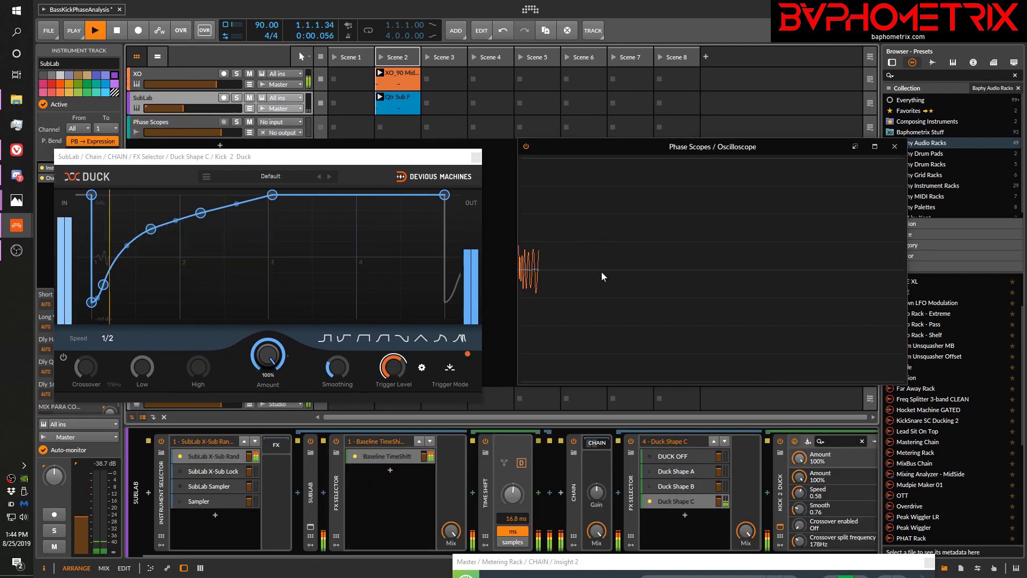
{"action": "key", "text": "space"}
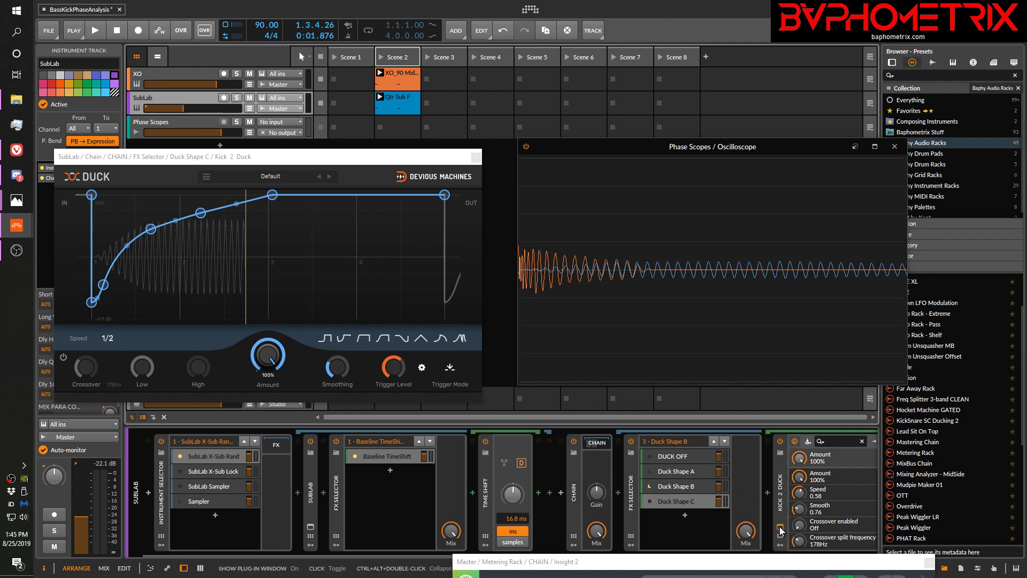
Open Duck Shape B's Kick 2 Duck window and play the clips through that shape while examining the oscilloscope waveforms
{"action": "left_click", "coordinate": [687, 486]}
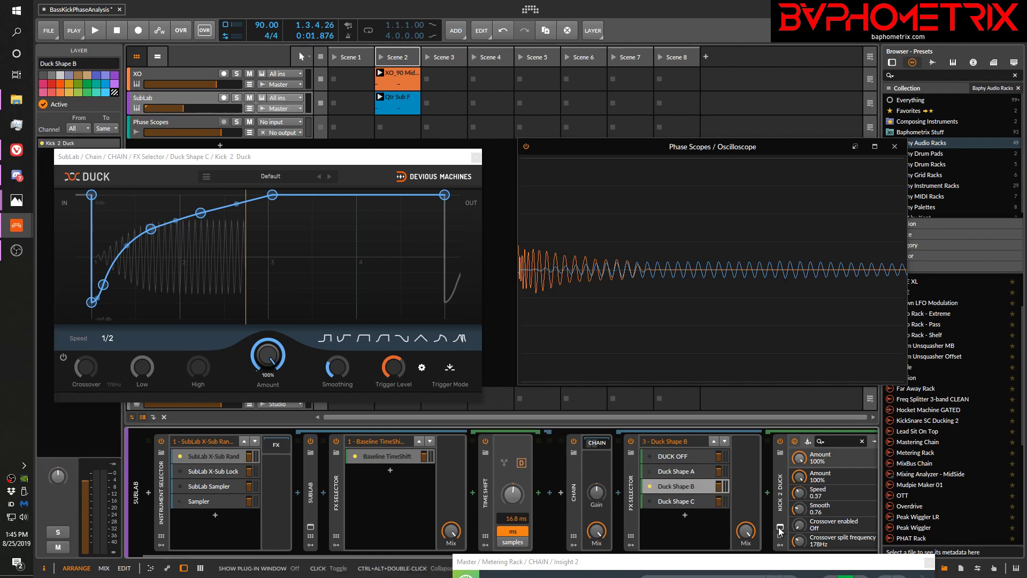
{"action": "left_click", "coordinate": [779, 527]}
{"action": "left_click_drag", "start_coordinate": [272, 141], "coordinate": [255, 78]}
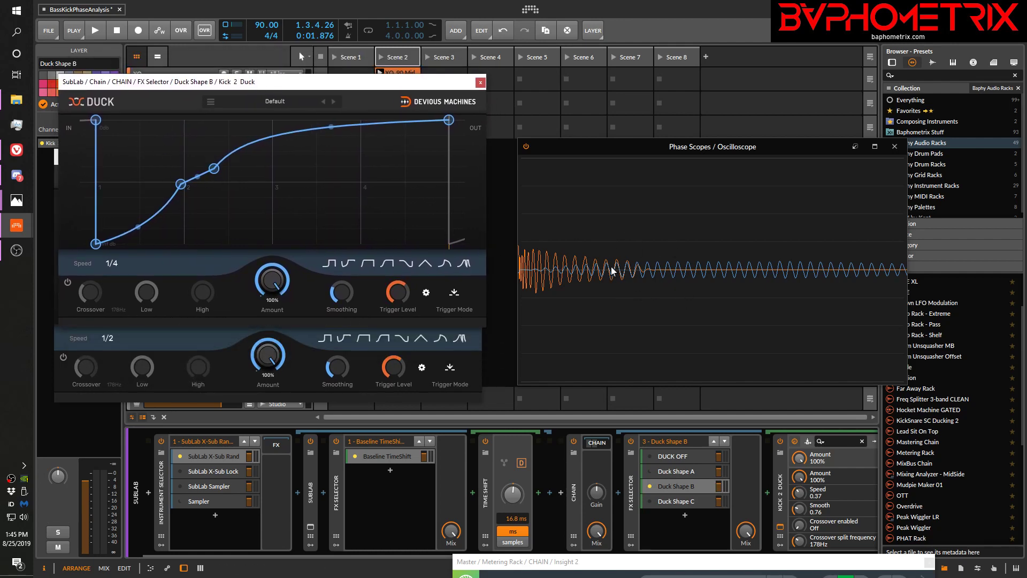
{"action": "key", "text": "space"}
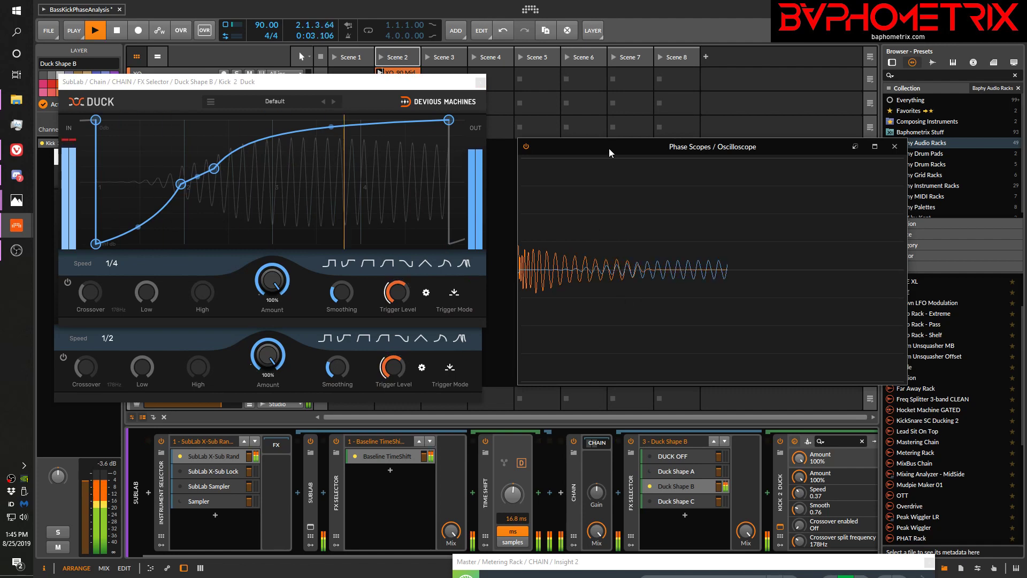
{"action": "key", "text": "space"}
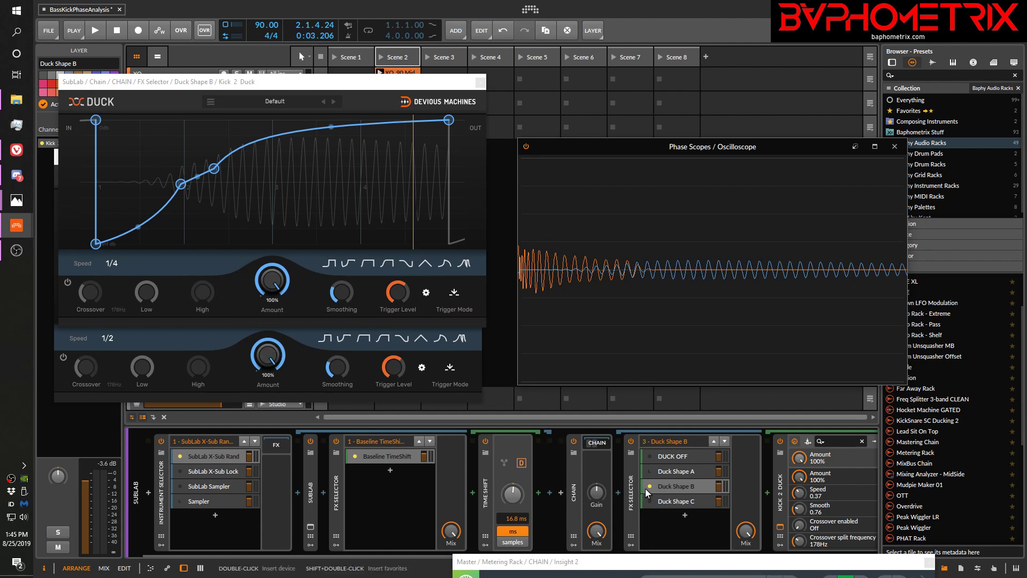
Switch back to Duck Shape C and play the clips twice, comparing the sub's fade-in with the kick on the oscilloscope
{"action": "left_click", "coordinate": [649, 501]}
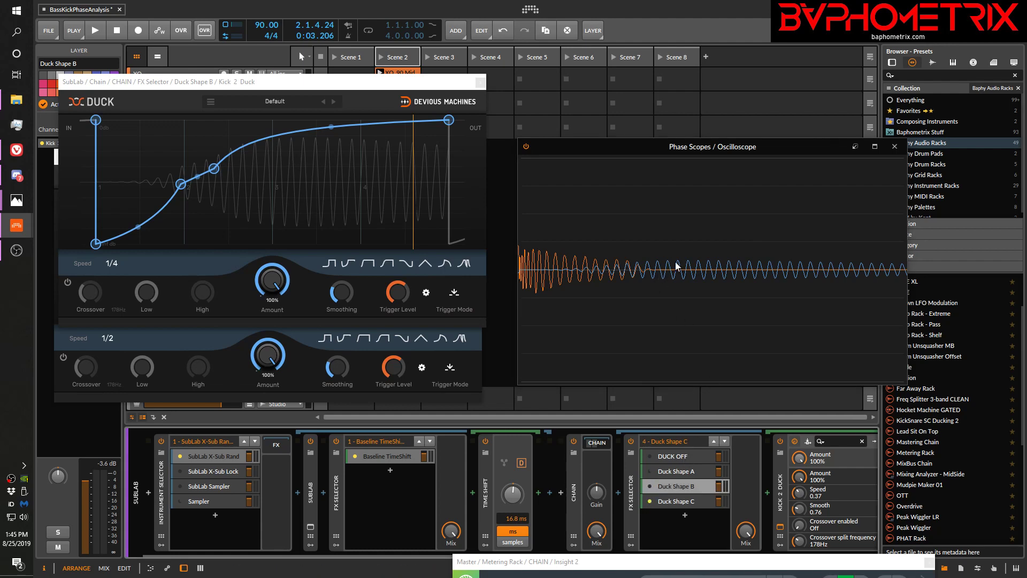
{"action": "key", "text": "space"}
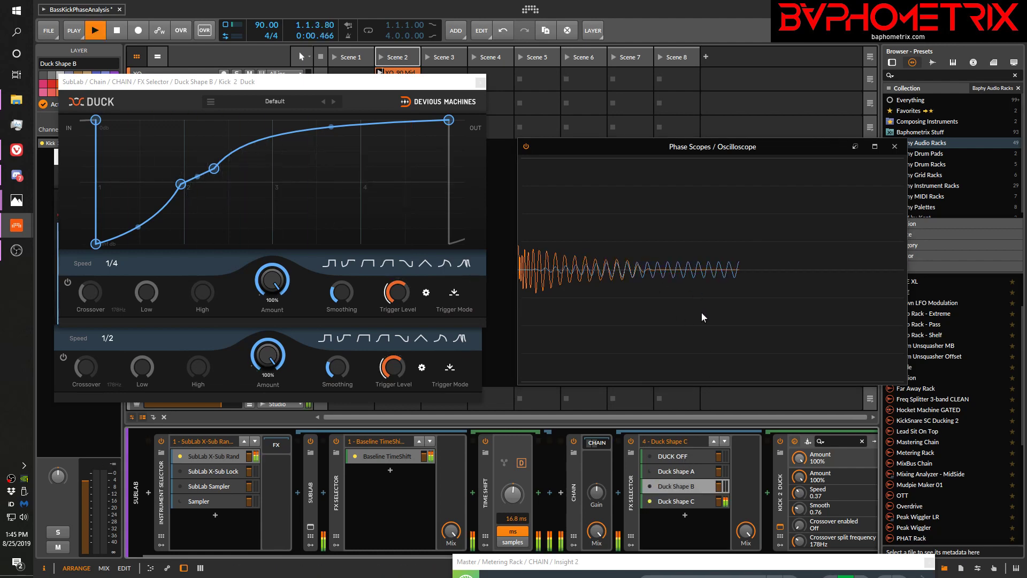
{"action": "key", "text": "space"}
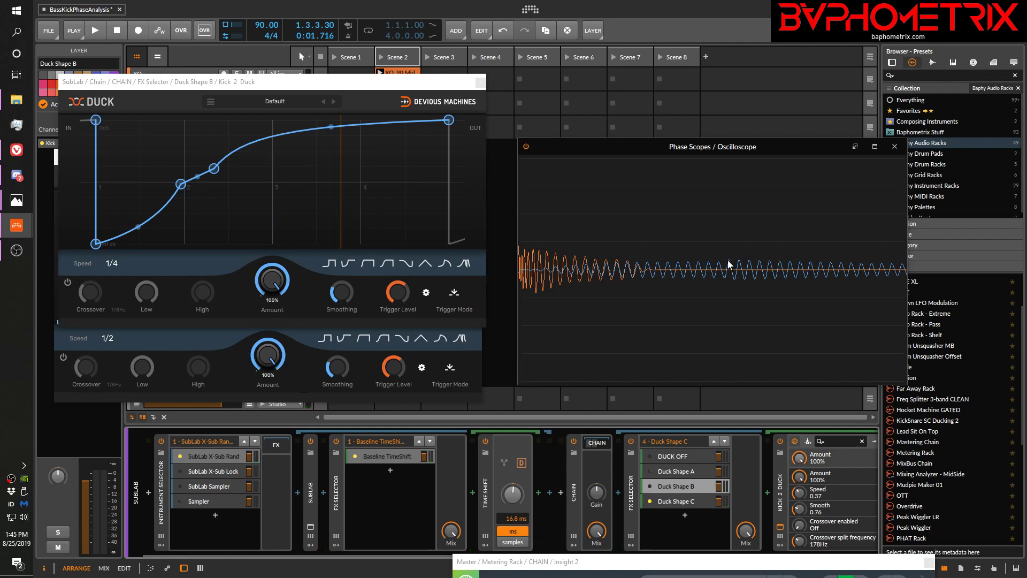
{"action": "key", "text": "space"}
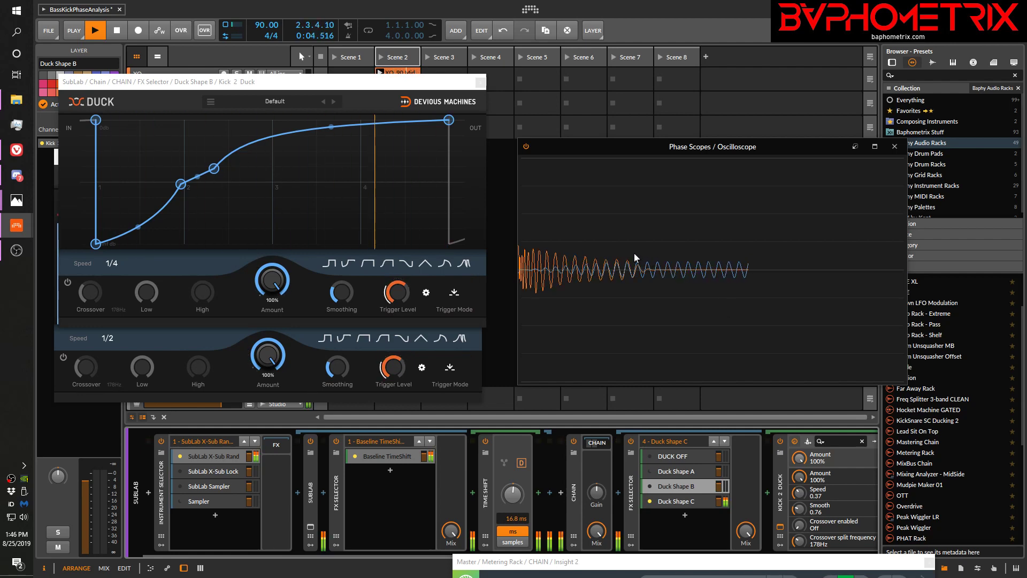
{"action": "key", "text": "space"}
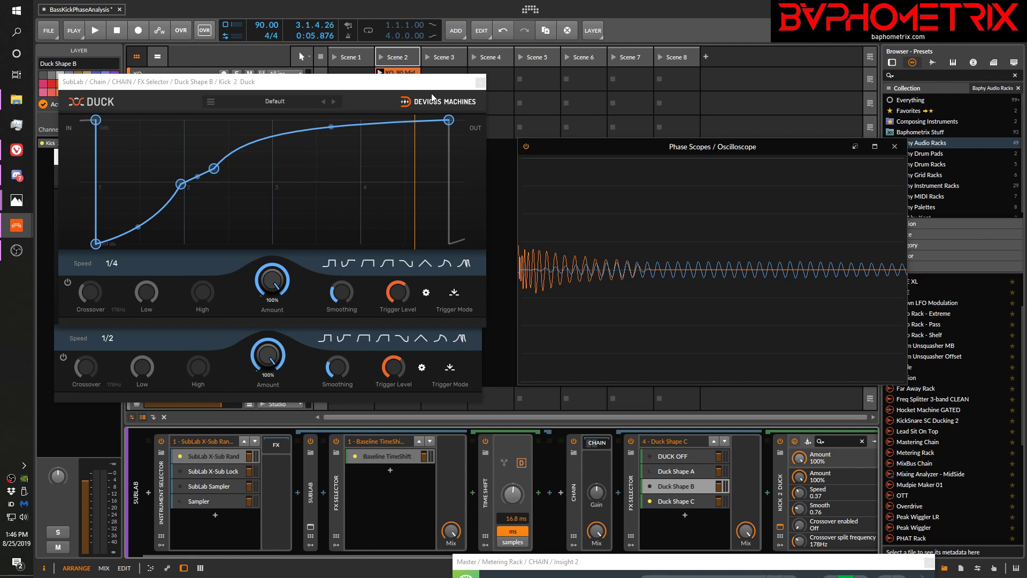
Close both Duck windows and set the Phase Scopes Oscilloscope's Scale Offset to -16.50 while the clips play
{"action": "left_click", "coordinate": [479, 84]}
{"action": "left_click", "coordinate": [478, 152]}
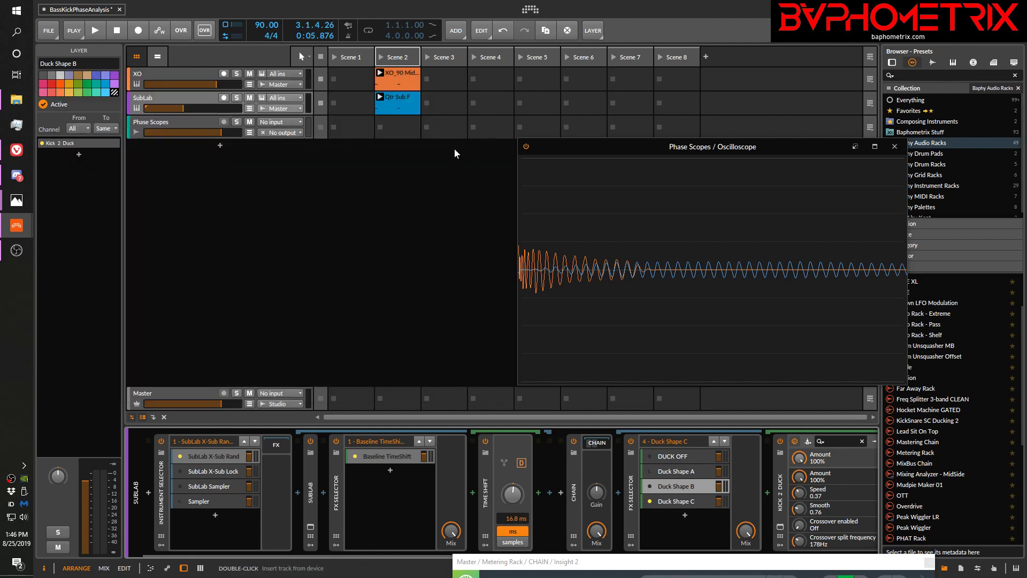
{"action": "left_click", "coordinate": [182, 124]}
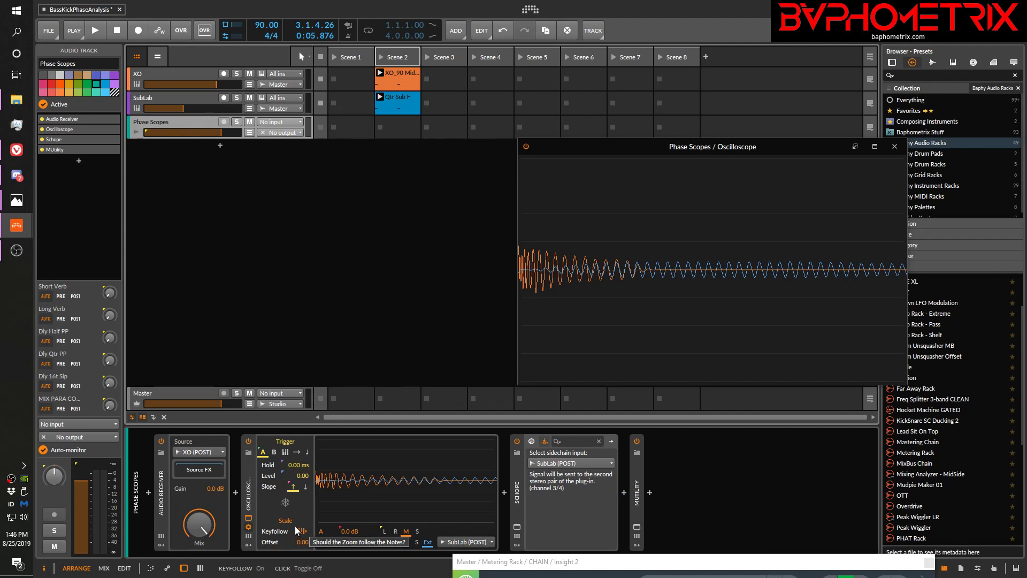
{"action": "key", "text": "space"}
{"action": "left_click_drag", "start_coordinate": [297, 541], "coordinate": [297, 554]}
{"action": "key", "text": "space"}
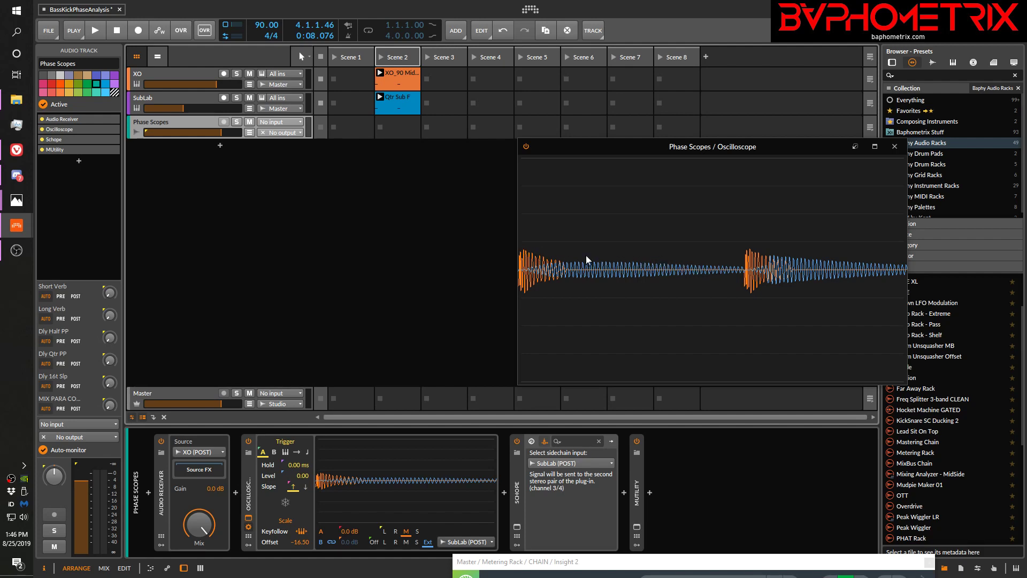
Play the clips with SubLab's Duck Shape A and with Duck Shape B, comparing the two on the Phase Scopes Oscilloscope
{"action": "left_click", "coordinate": [178, 101]}
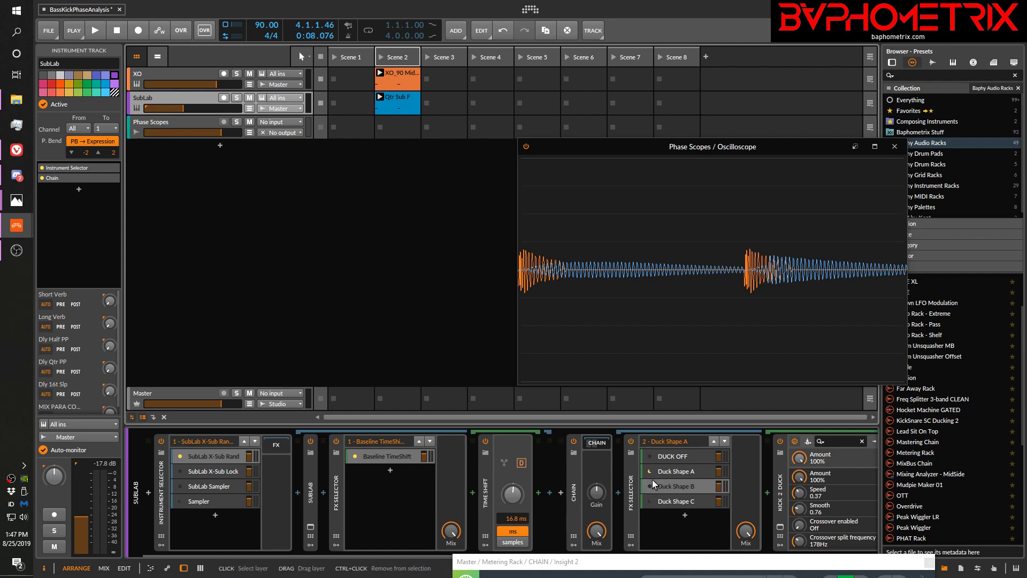
{"action": "key", "text": "space"}
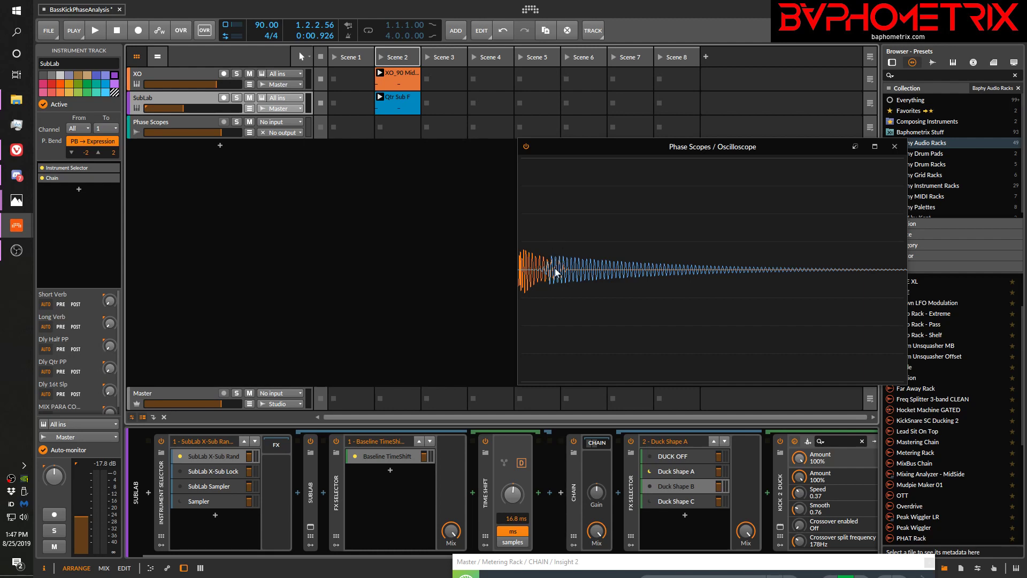
{"action": "key", "text": "space"}
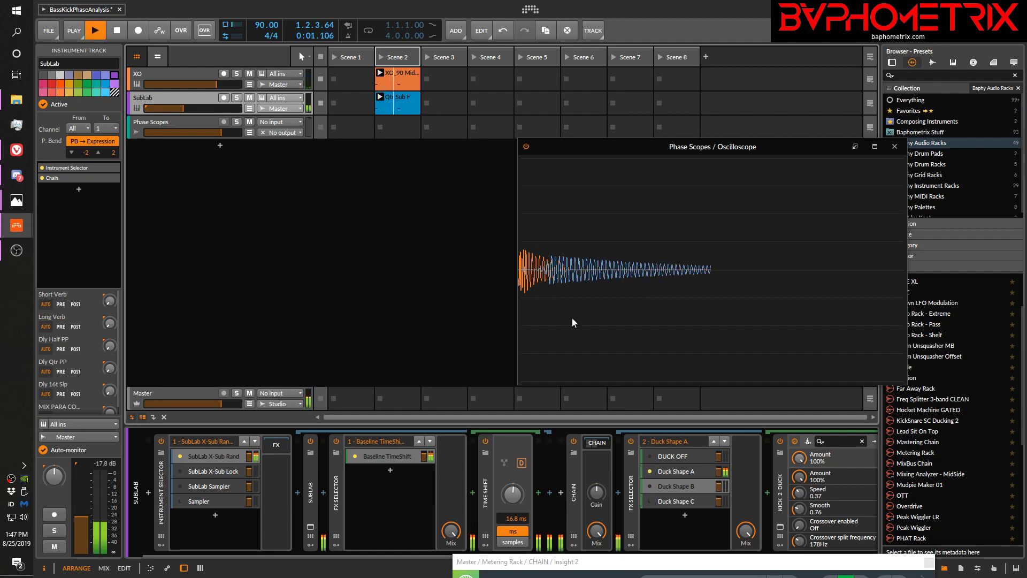
{"action": "key", "text": "space"}
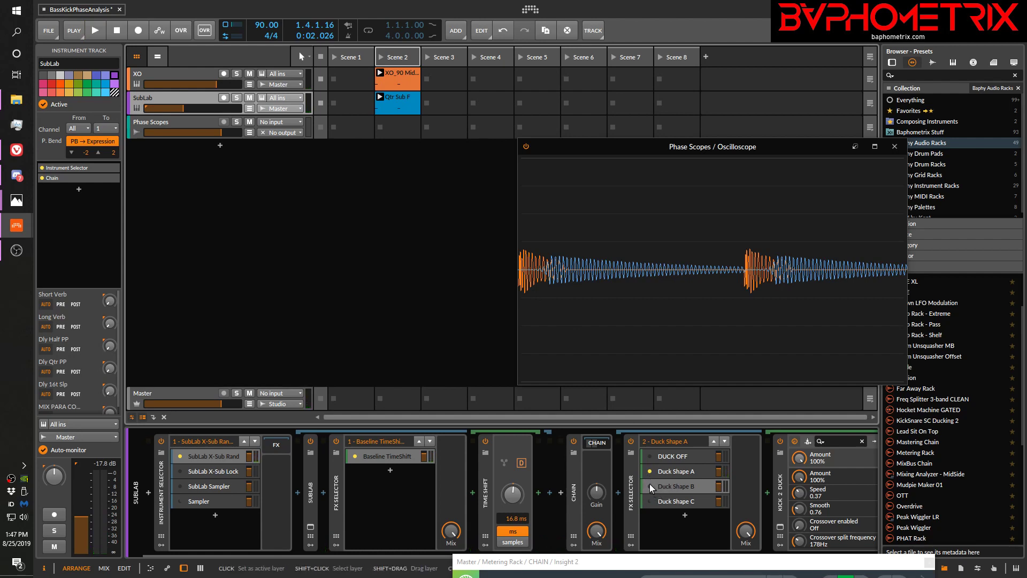
{"action": "key", "text": "space"}
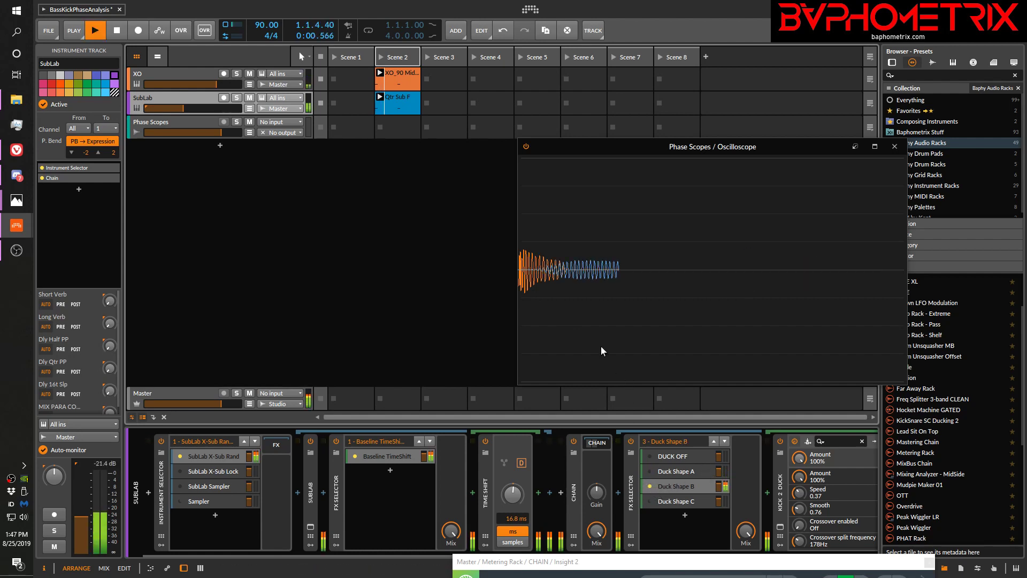
{"action": "key", "text": "space"}
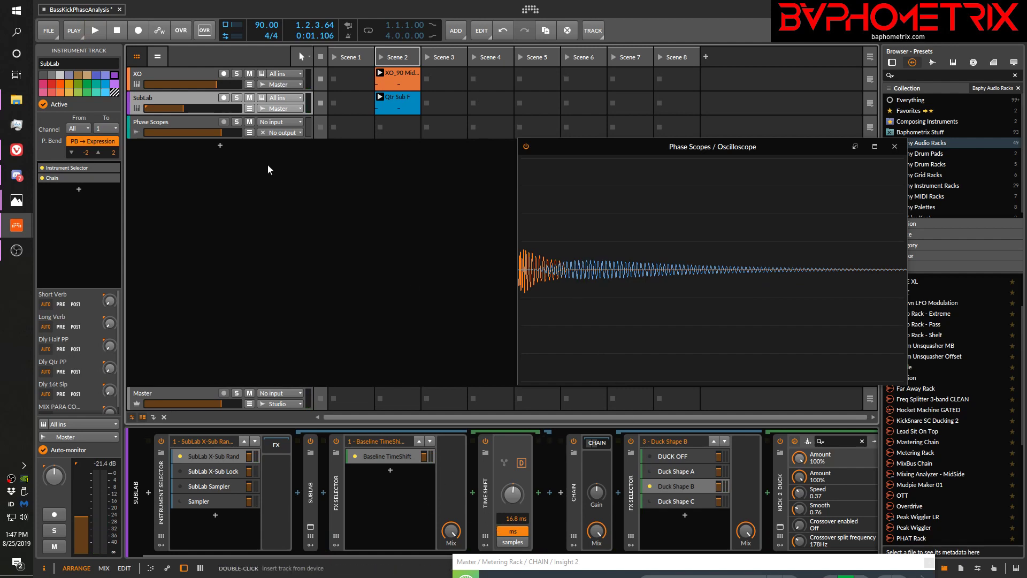
Raise the Phase Scopes Oscilloscope's Gain for A to +8.4 dB and play the clips to examine Duck Shape B's enlarged waveforms
{"action": "left_click", "coordinate": [185, 122]}
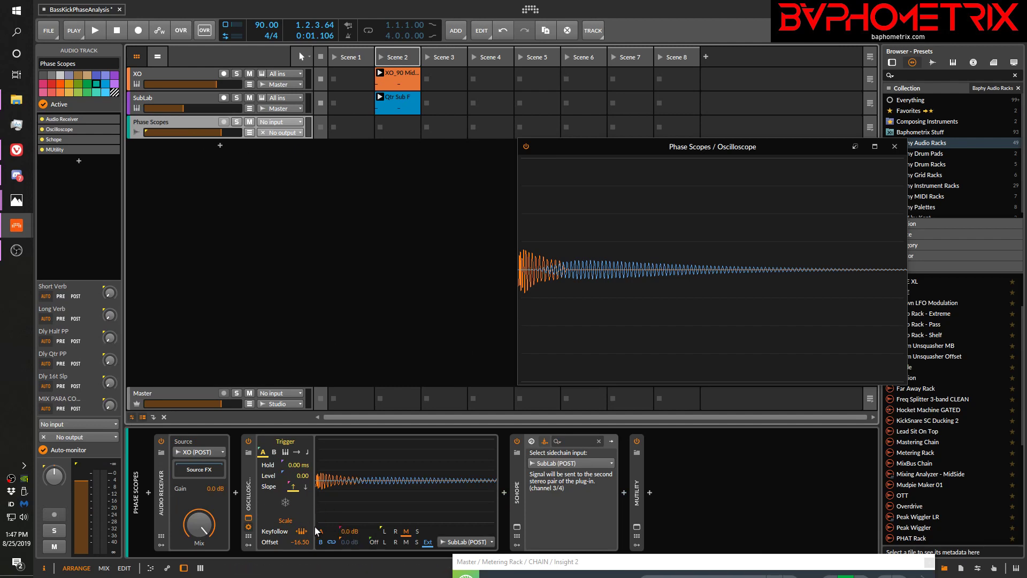
{"action": "left_click_drag", "start_coordinate": [349, 530], "coordinate": [349, 531]}
{"action": "key", "text": "space"}
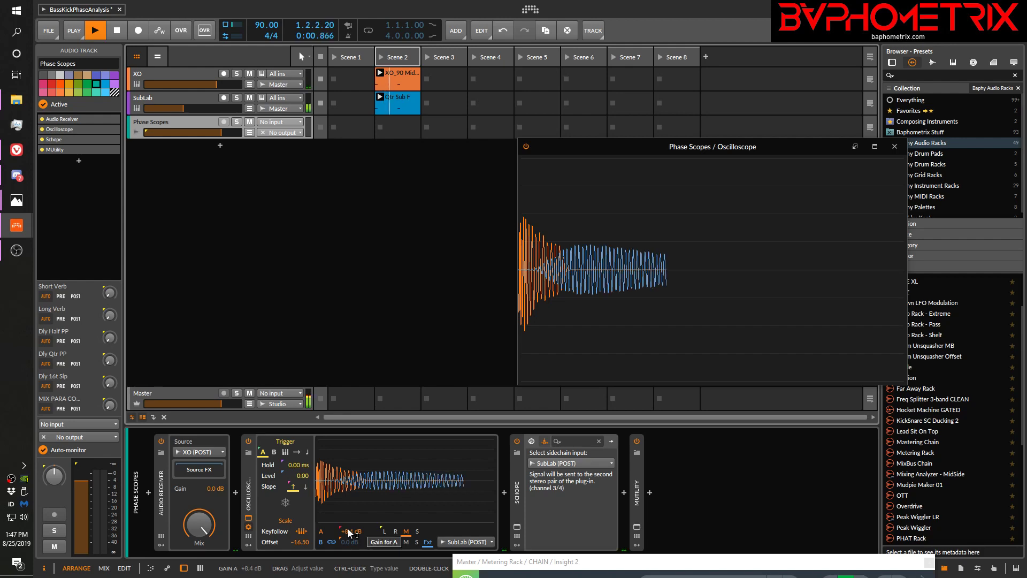
{"action": "key", "text": "space"}
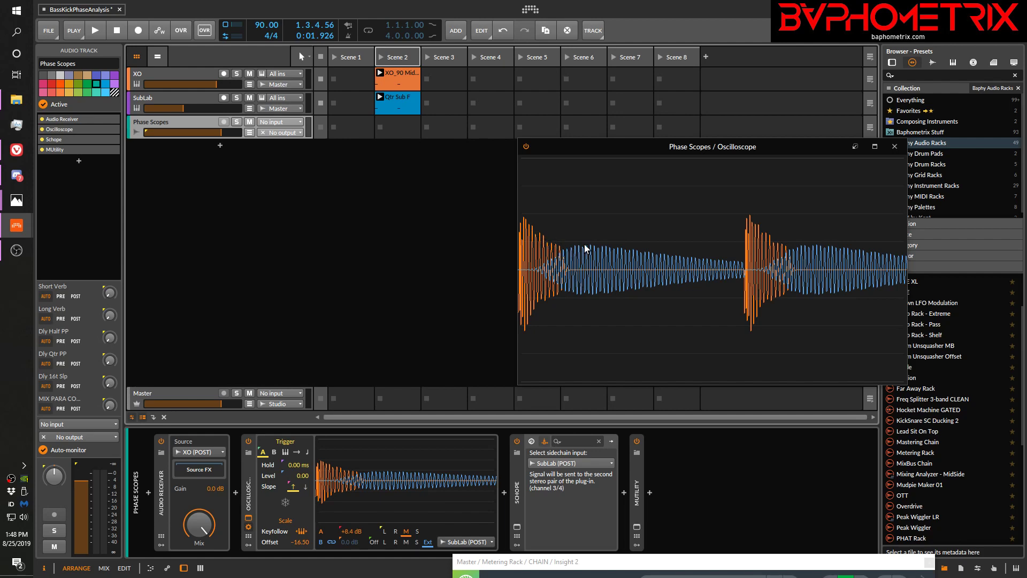
{"action": "key", "text": "space"}
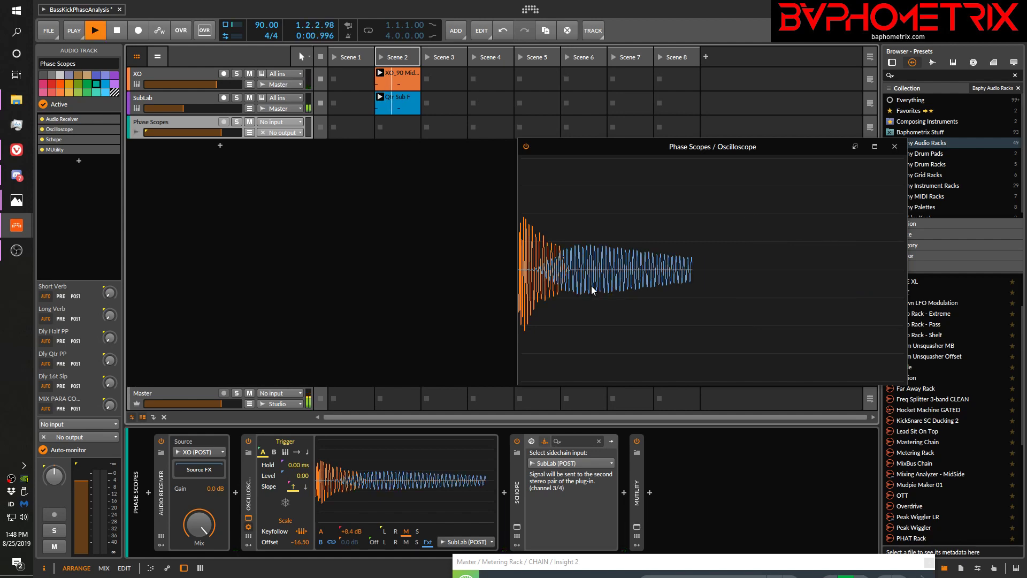
{"action": "key", "text": "space"}
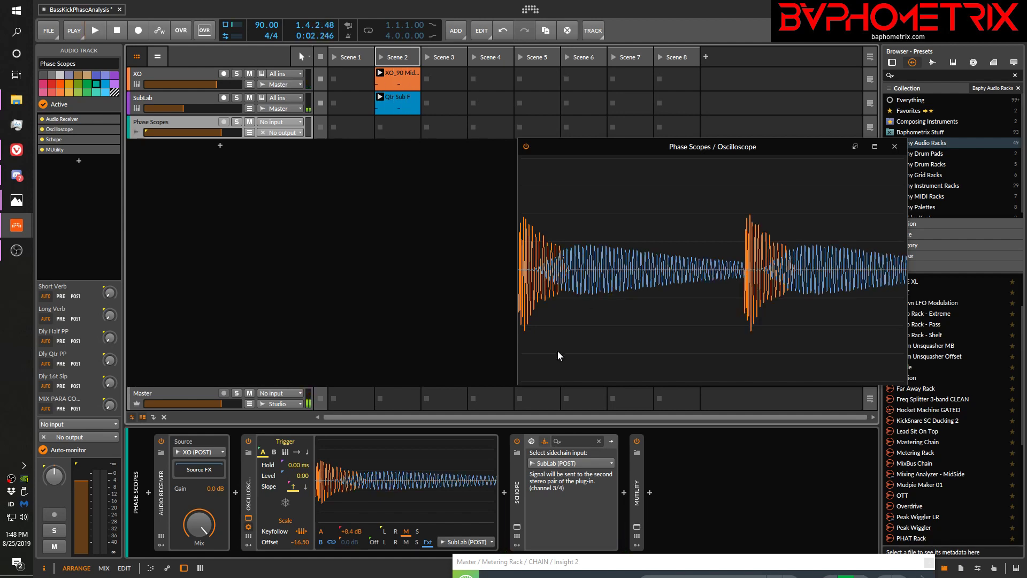
Activate Duck Shape C on the SubLab track and play the clips, examining the kick and sub overlap on the oscilloscope
{"action": "left_click", "coordinate": [182, 100]}
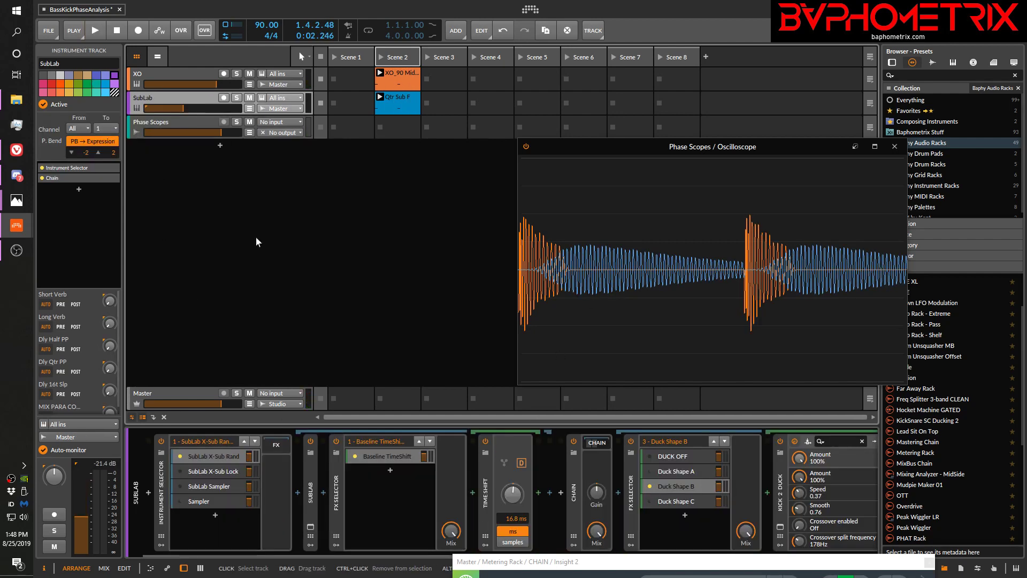
{"action": "left_click", "coordinate": [650, 501]}
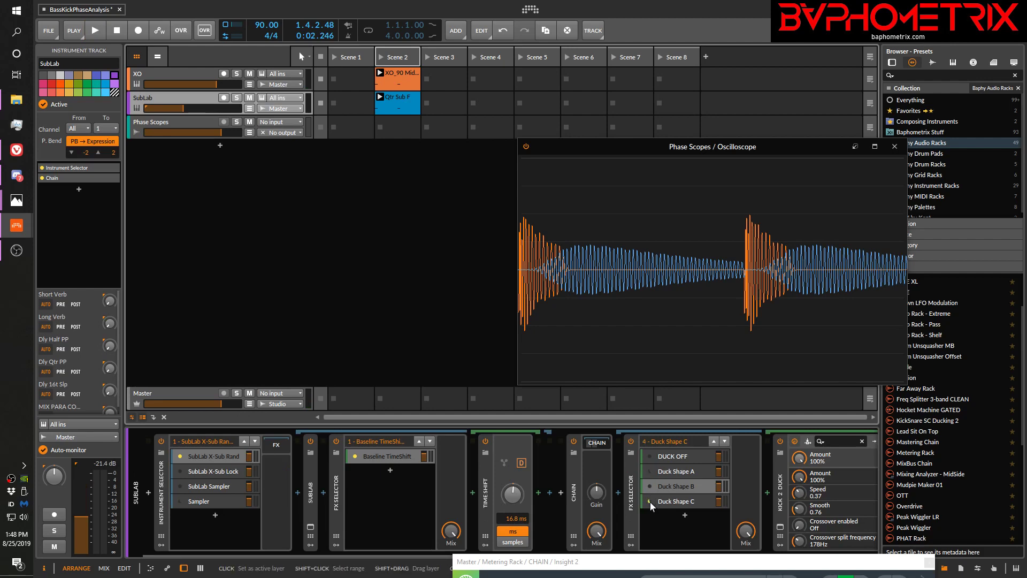
{"action": "key", "text": "space"}
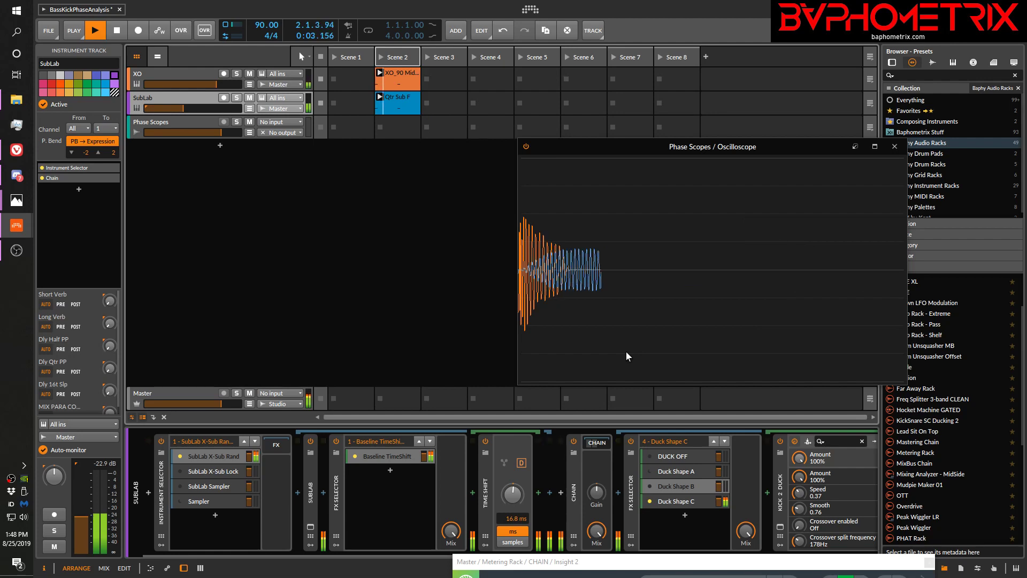
{"action": "key", "text": "space"}
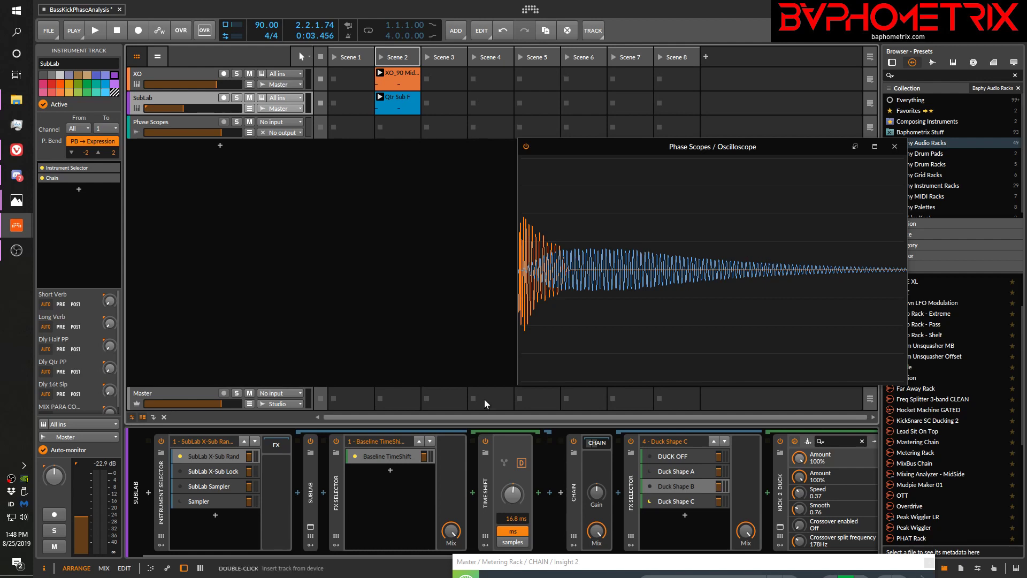
Switch to Photos to review the KickSubDeepDive_01.png outline, and minimize it to return to Bitwig Studio
{"action": "left_click", "coordinate": [678, 484]}
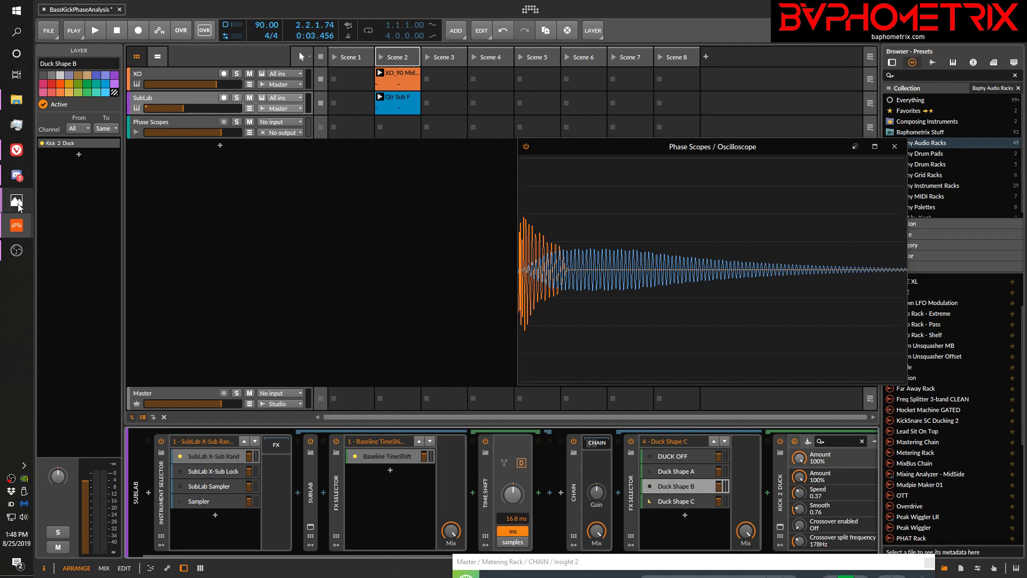
{"action": "mouse_move", "coordinate": [18, 202]}
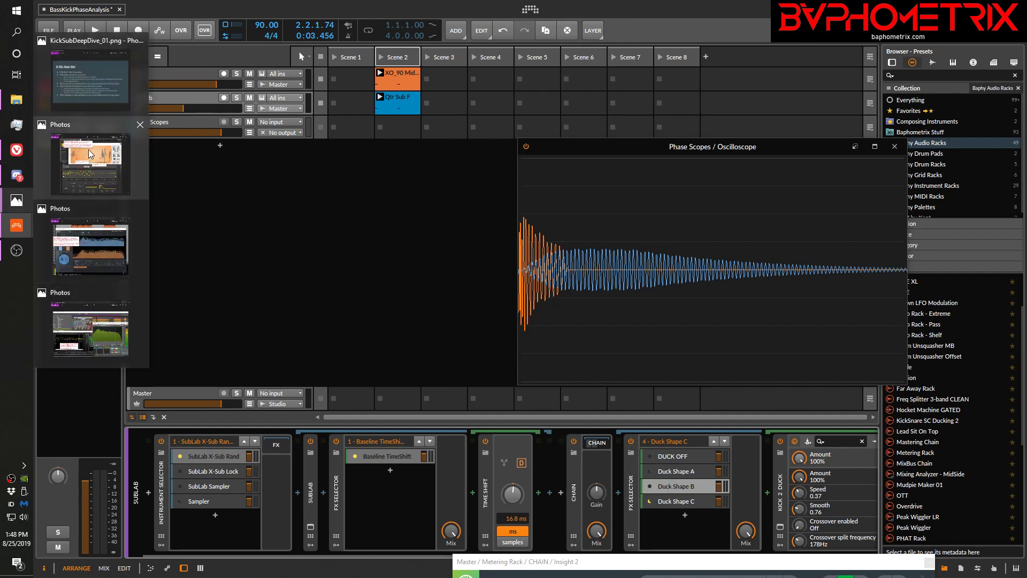
{"action": "mouse_move", "coordinate": [96, 85]}
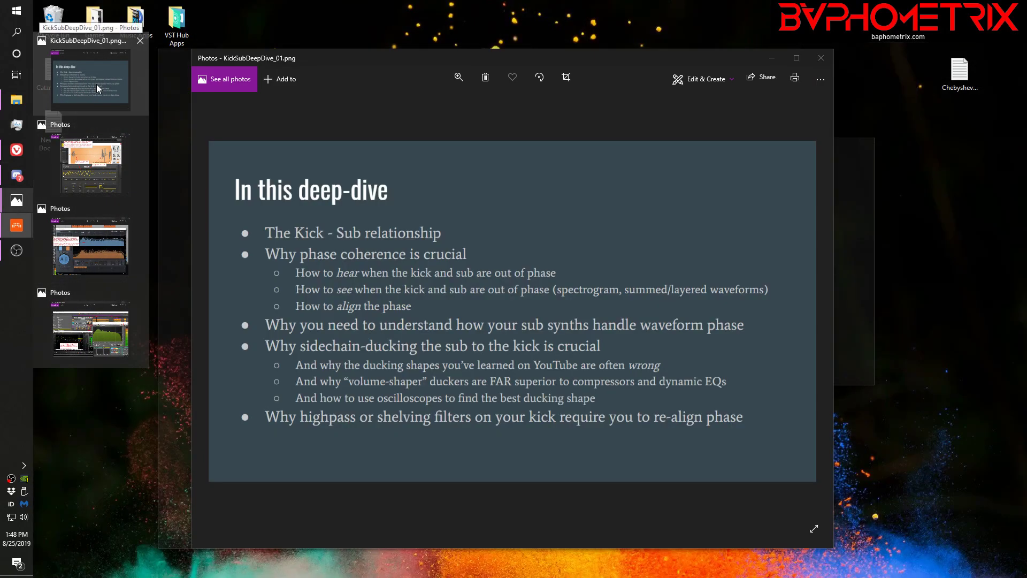
{"action": "left_click", "coordinate": [97, 84]}
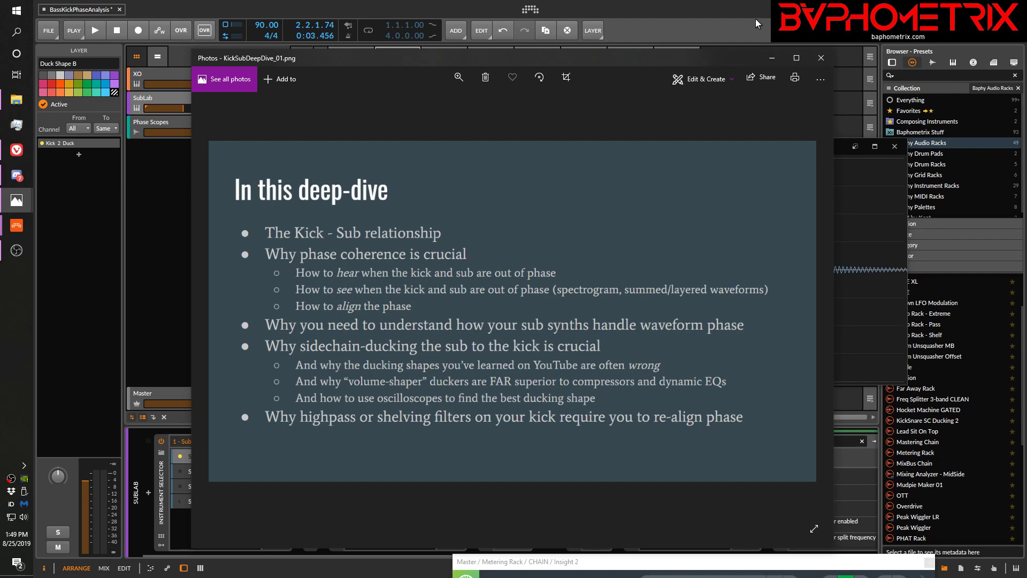
{"action": "left_click", "coordinate": [770, 58]}
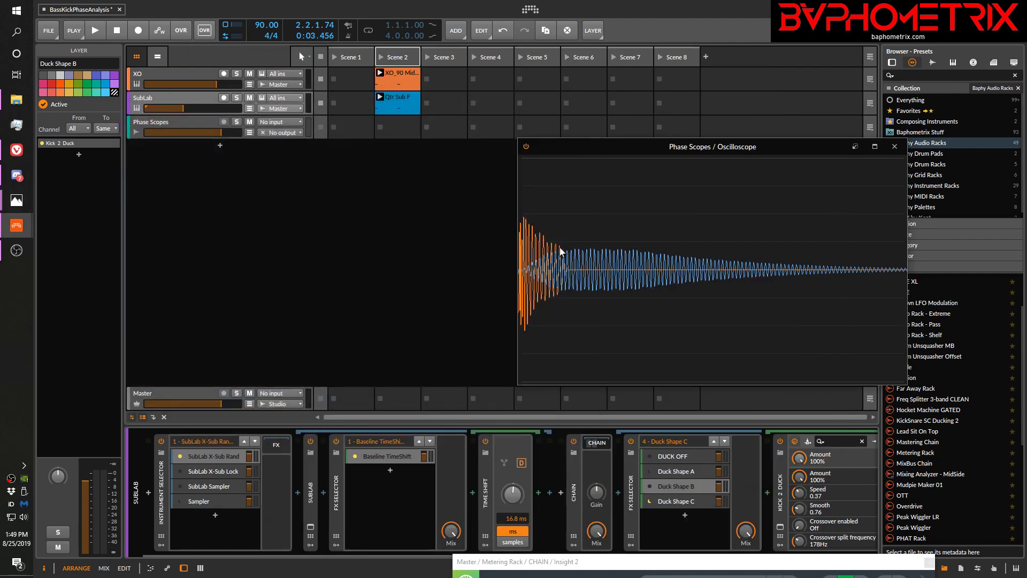
Open Duck Shape C's Kick 2 Duck window and play the clips, toggling the XO track's solo to compare the kick alone with kick plus sub
{"action": "left_click", "coordinate": [694, 503]}
{"action": "left_click", "coordinate": [780, 527]}
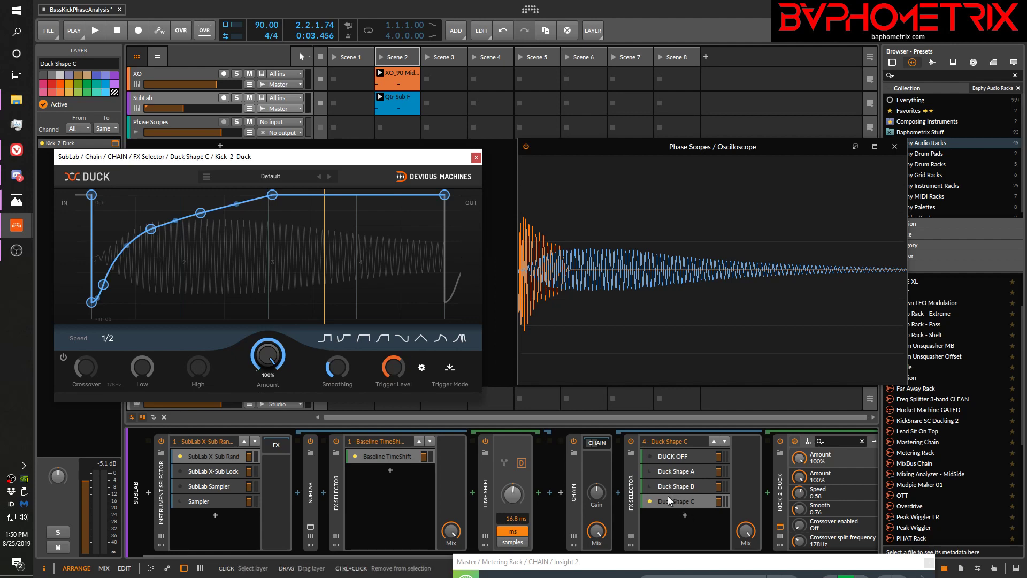
{"action": "left_click", "coordinate": [237, 74]}
{"action": "key", "text": "space"}
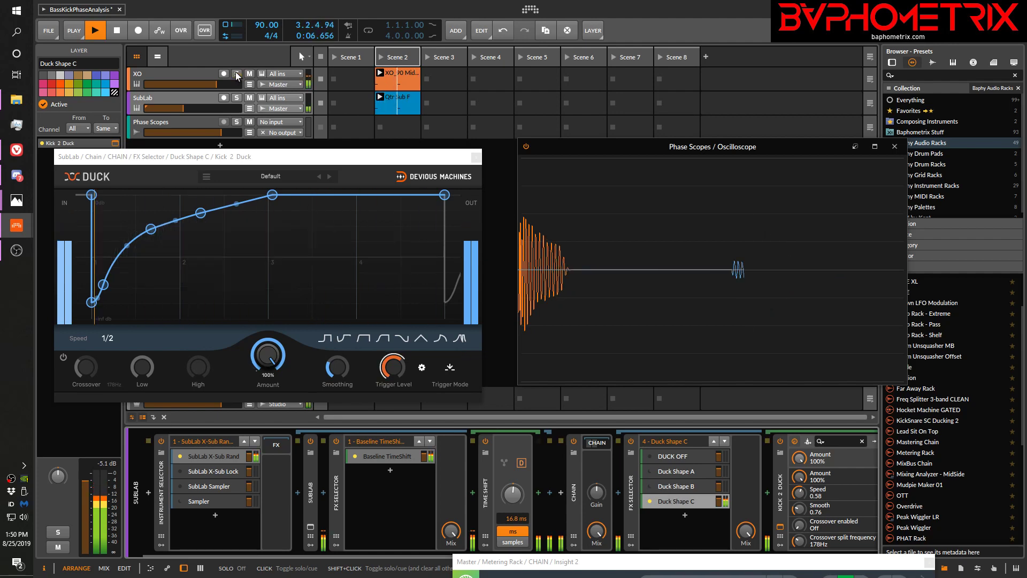
{"action": "left_click", "coordinate": [237, 73]}
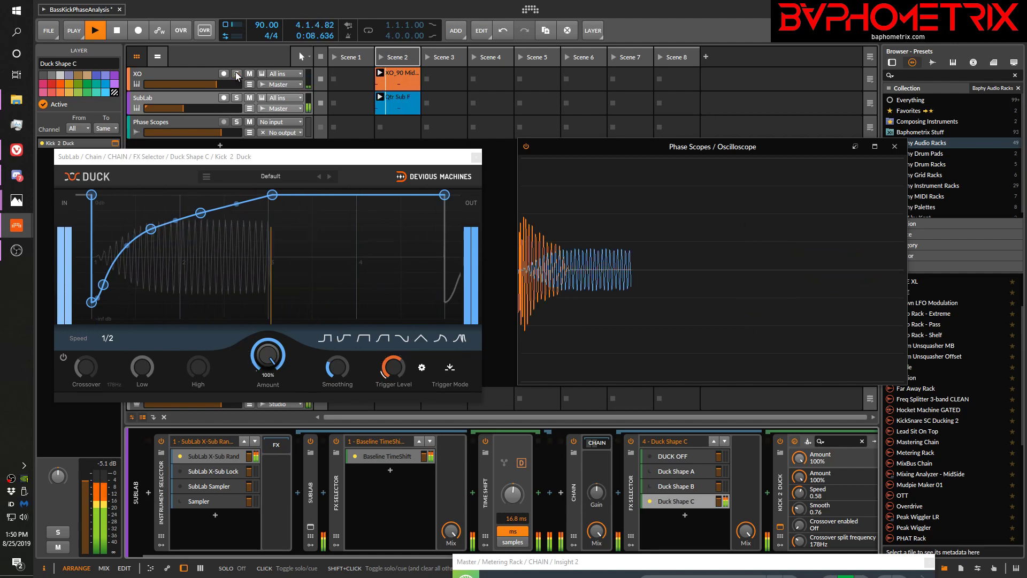
{"action": "left_click", "coordinate": [236, 74]}
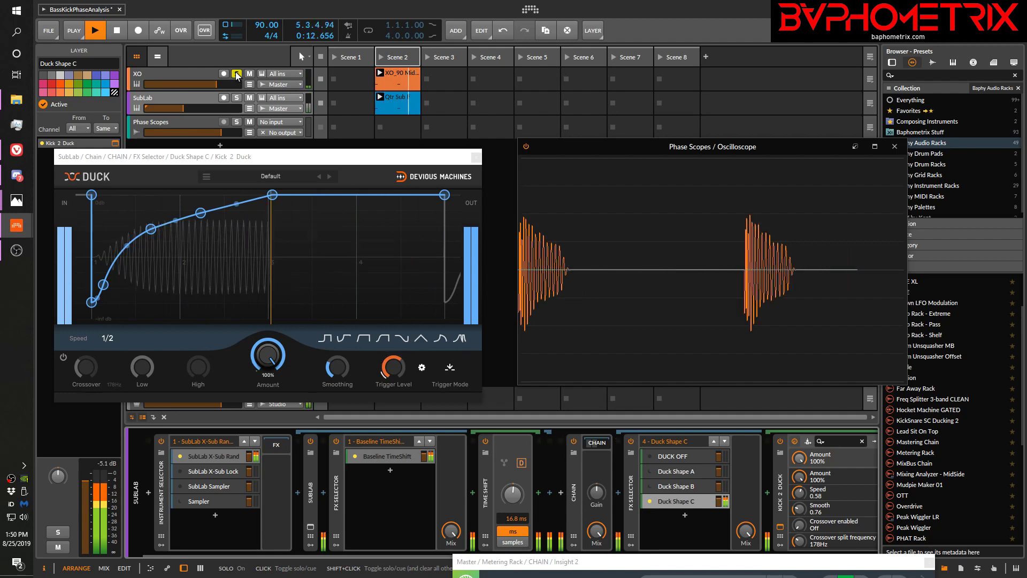
{"action": "left_click", "coordinate": [237, 74]}
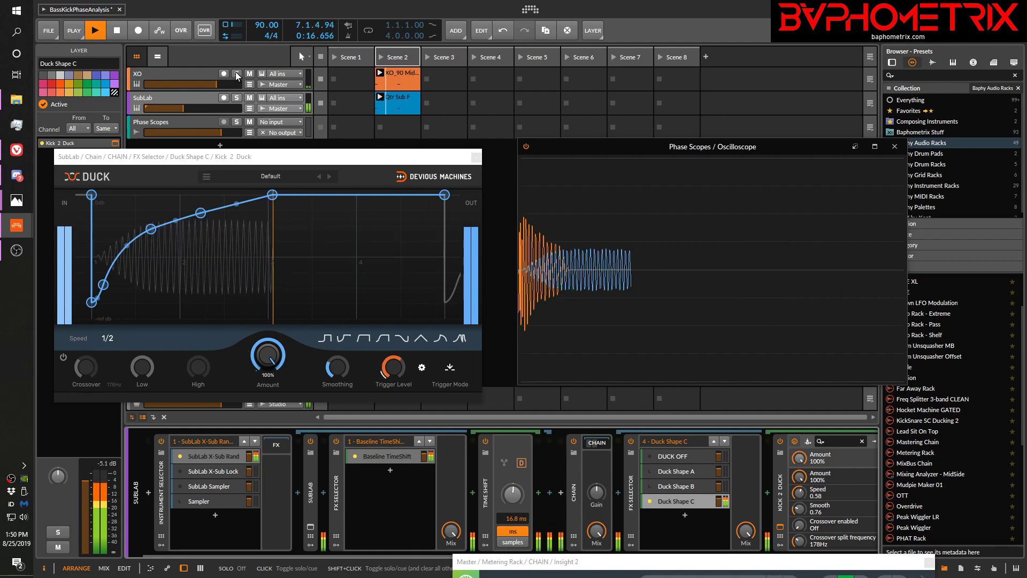
{"action": "left_click", "coordinate": [237, 74]}
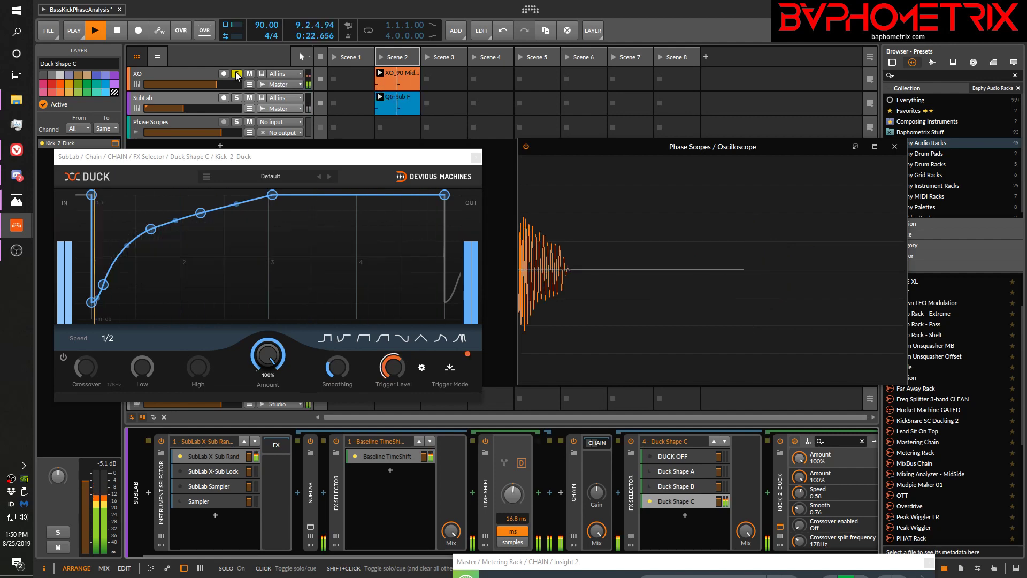
{"action": "left_click", "coordinate": [237, 74]}
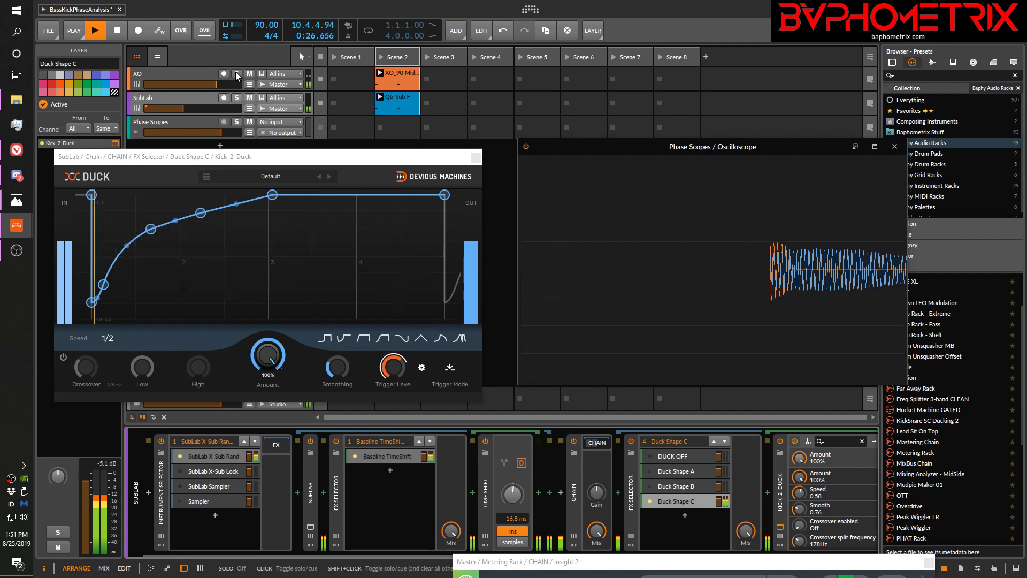
{"action": "key", "text": "space"}
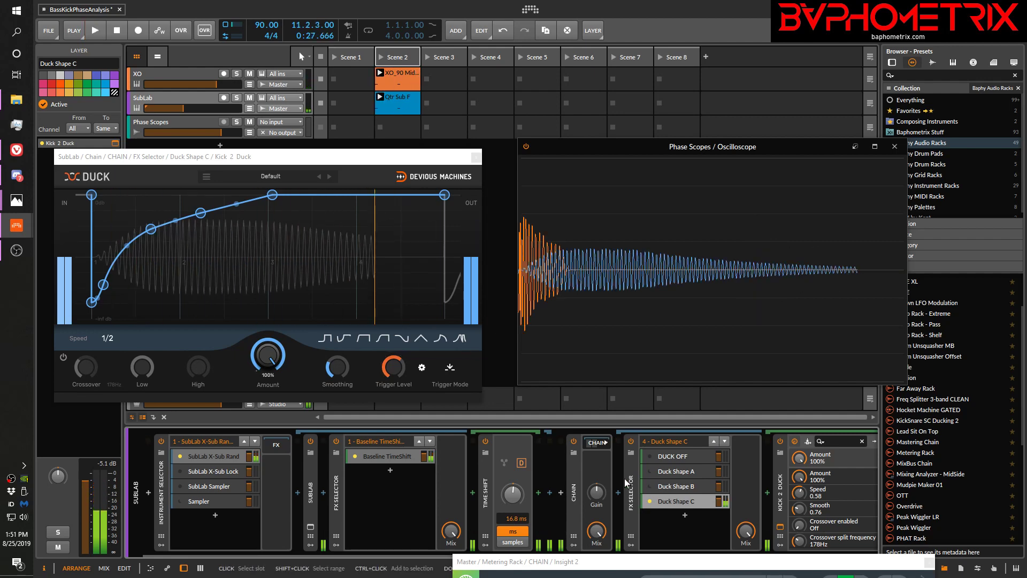
Activate Duck Shape A and play the clips, toggling the XO track's solo to compare the kick alone with kick plus sub
{"action": "left_click", "coordinate": [649, 470]}
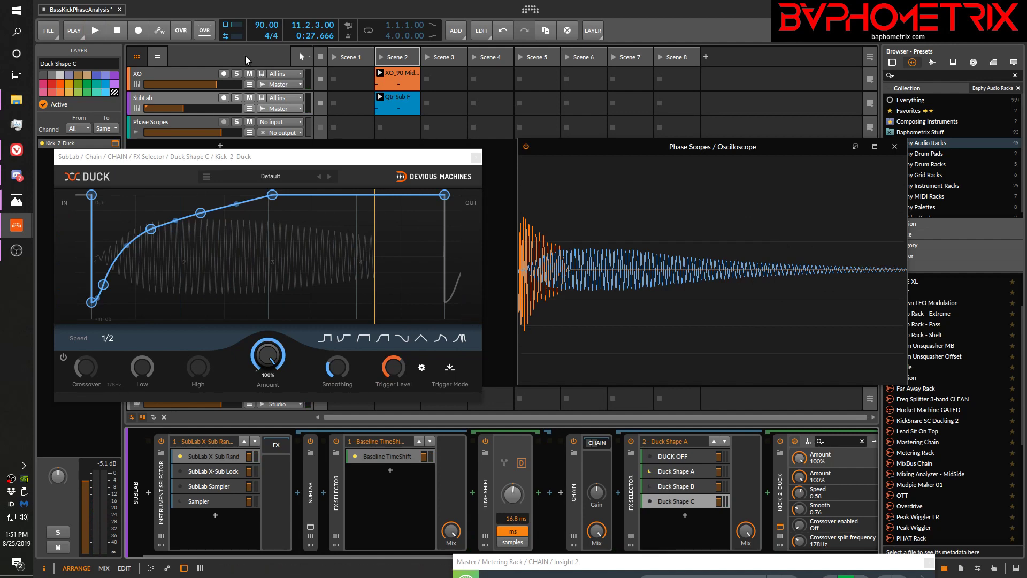
{"action": "left_click", "coordinate": [237, 74]}
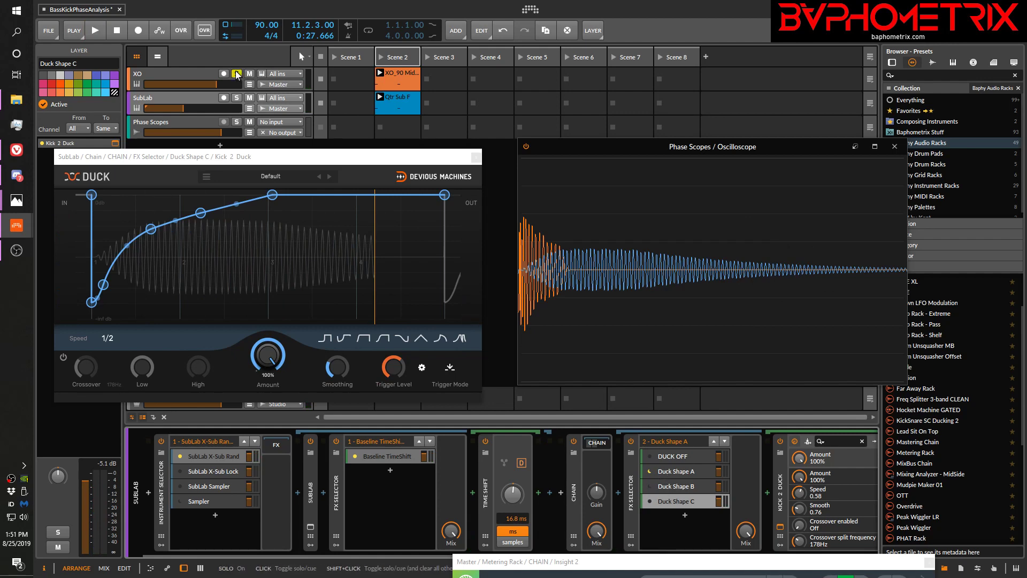
{"action": "key", "text": "space"}
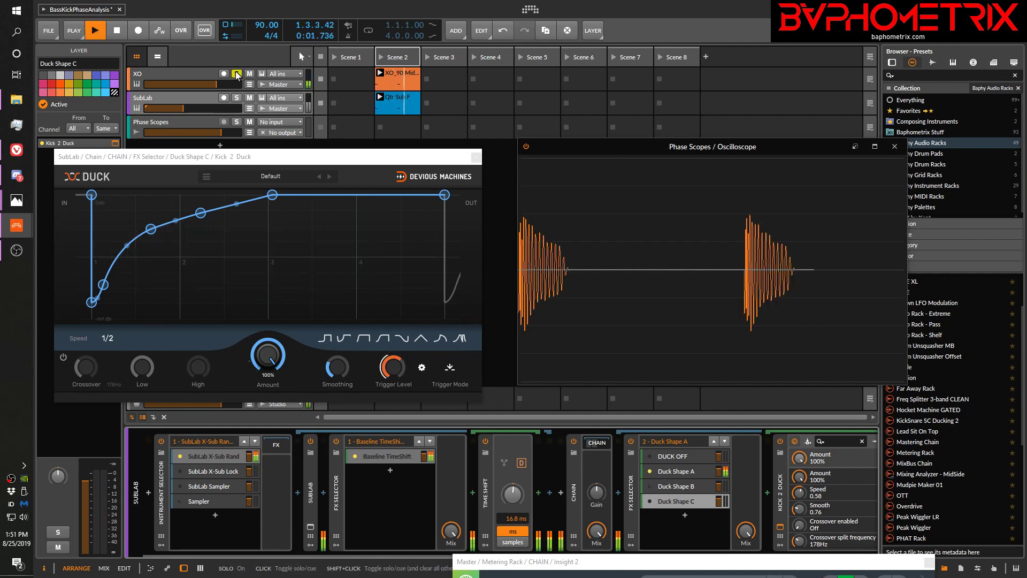
{"action": "left_click", "coordinate": [237, 74]}
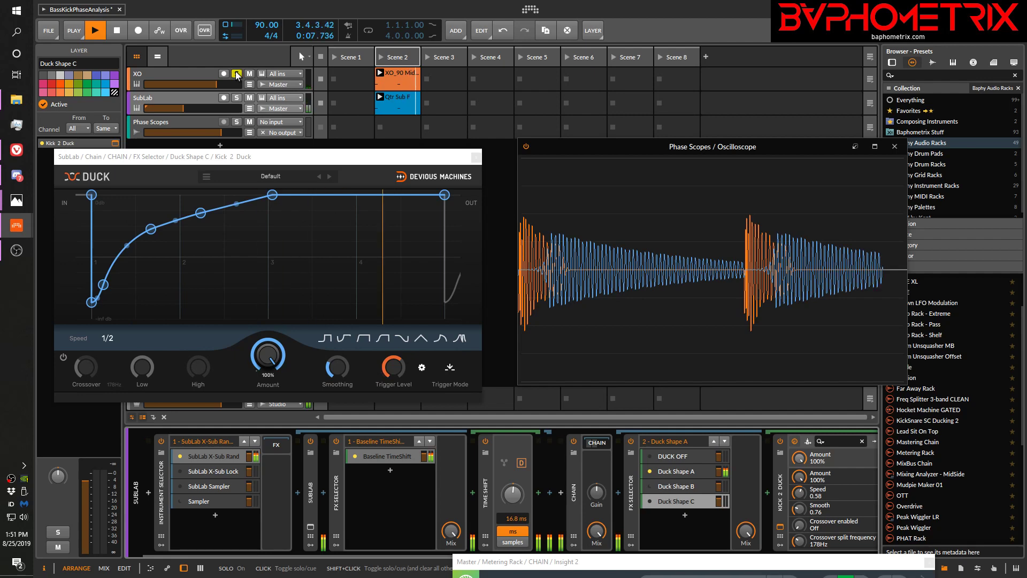
{"action": "left_click", "coordinate": [236, 74]}
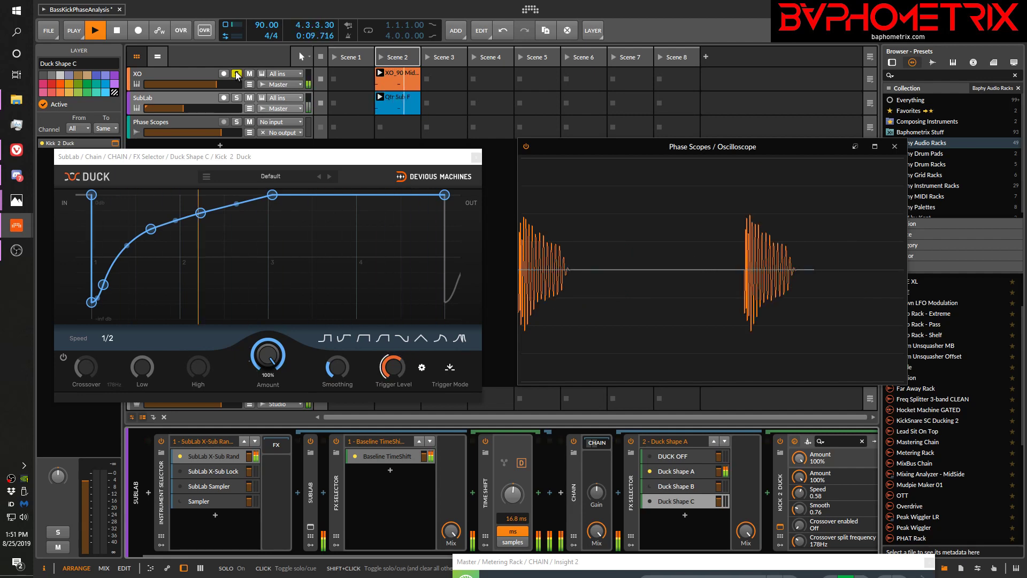
{"action": "left_click", "coordinate": [236, 74]}
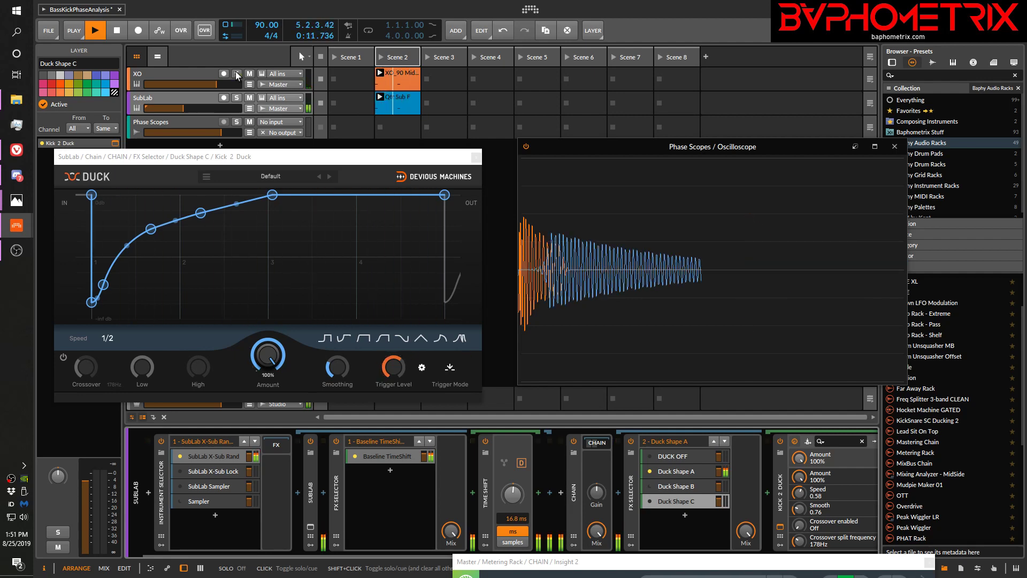
{"action": "key", "text": "space"}
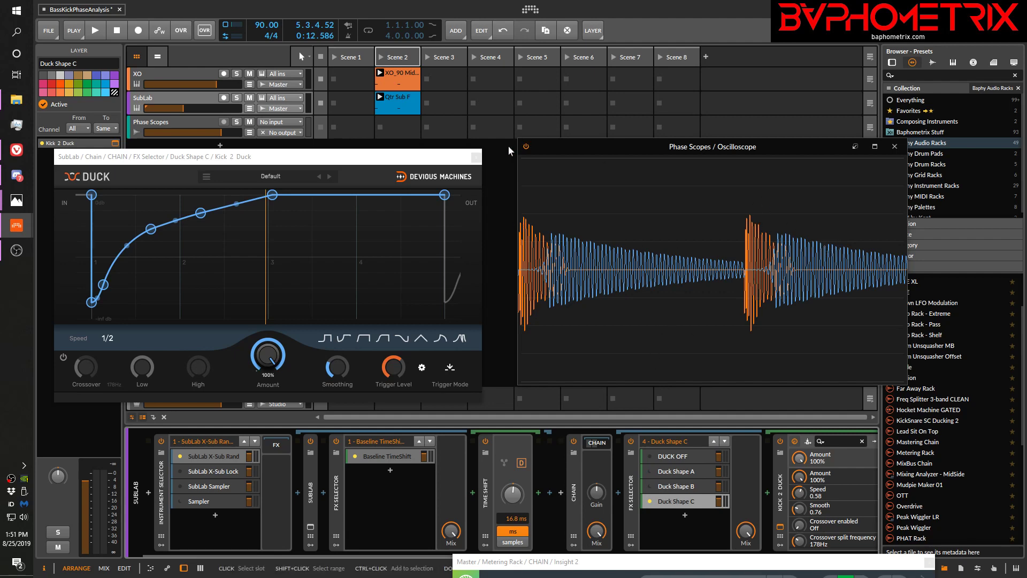
Close the Duck window, move the oscilloscope window clear of the browser, and switch to KickSubDeepDive_01.png in Photos
{"action": "left_click", "coordinate": [476, 158]}
{"action": "left_click_drag", "start_coordinate": [579, 143], "coordinate": [502, 98]}
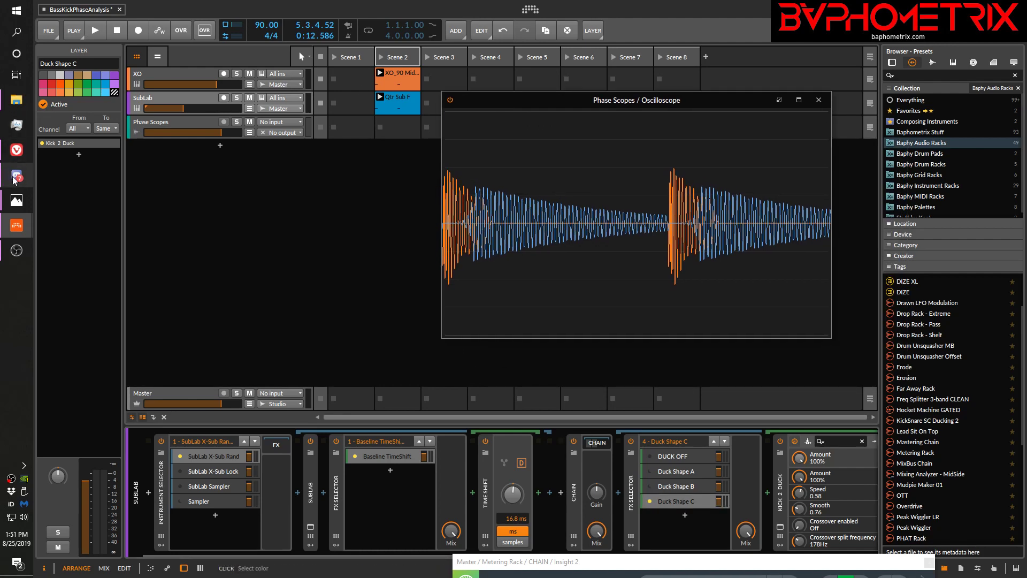
{"action": "mouse_move", "coordinate": [18, 201]}
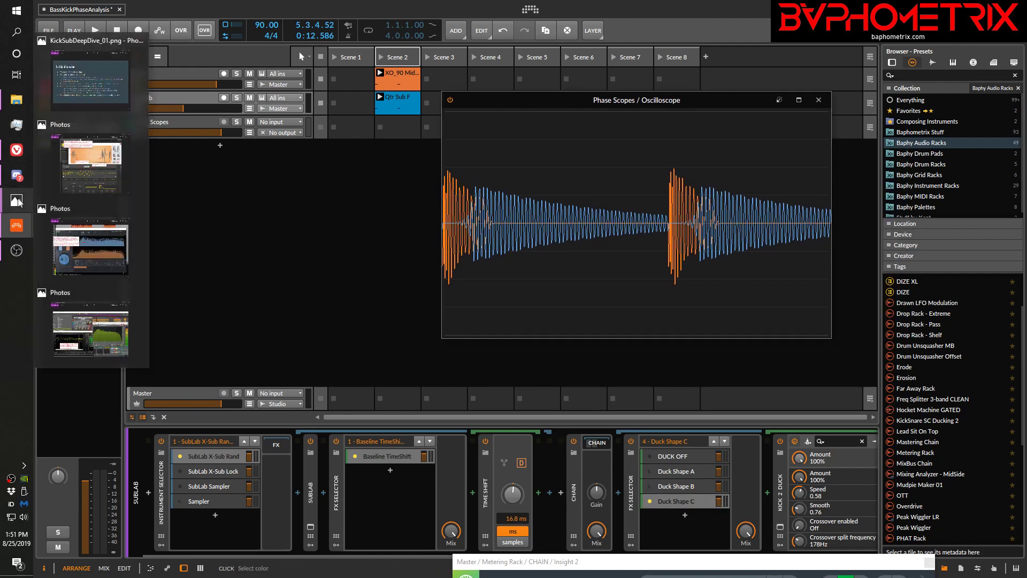
{"action": "left_click", "coordinate": [90, 80]}
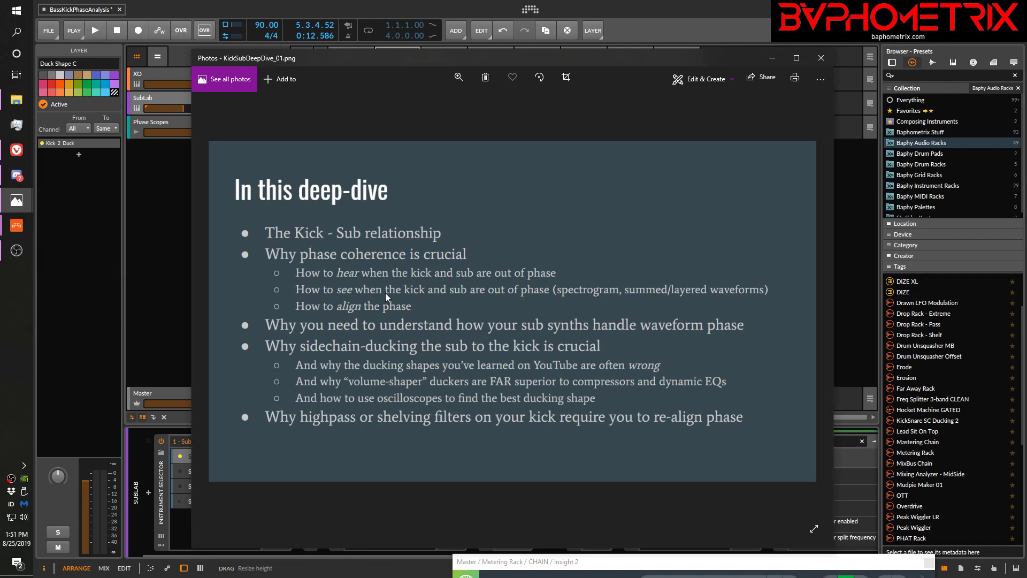
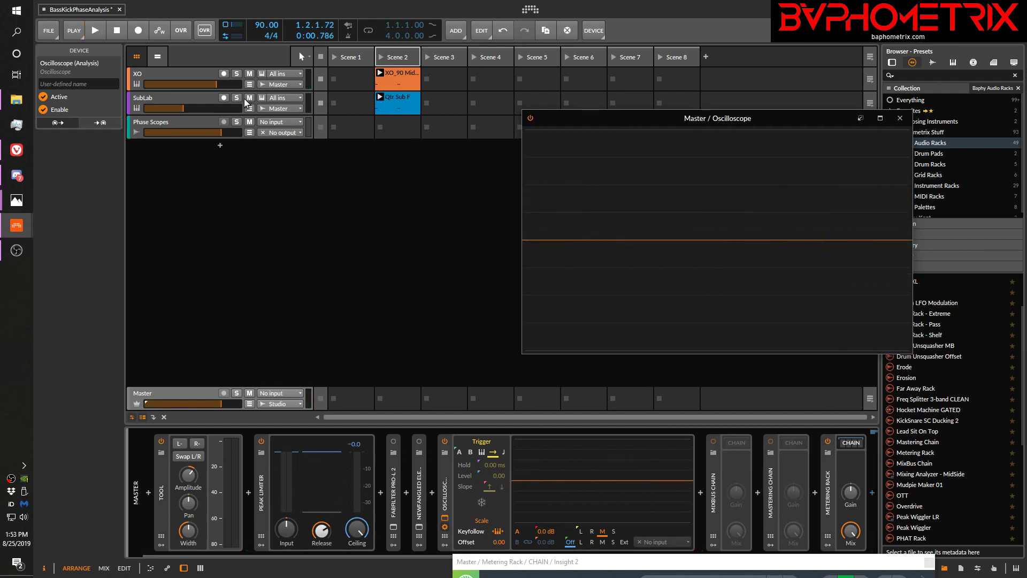
Solo the XO track and play it, alternating the master Oscilloscope's trigger between Free and Beat to capture the kick waveform
{"action": "left_click", "coordinate": [237, 74]}
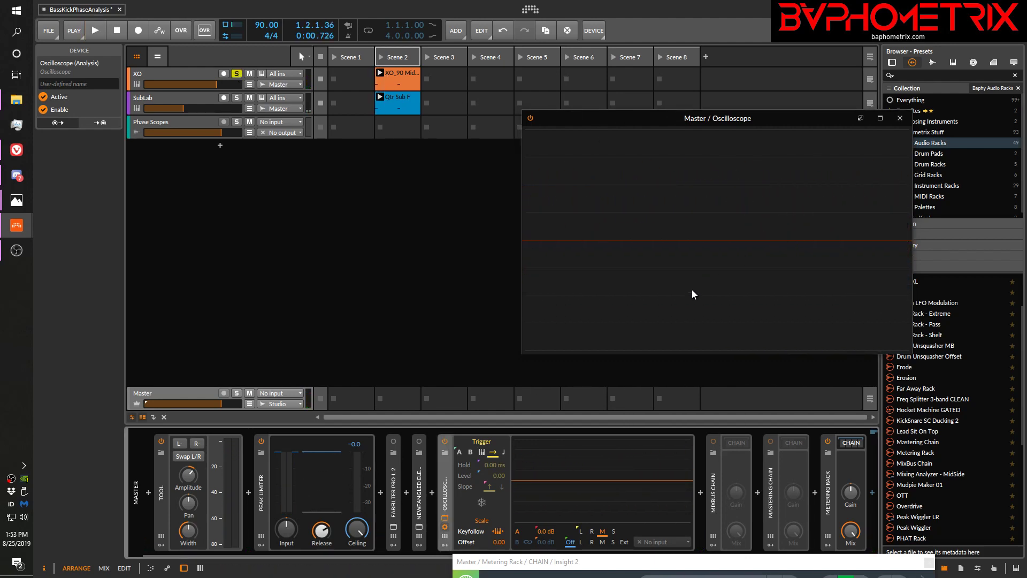
{"action": "key", "text": "space"}
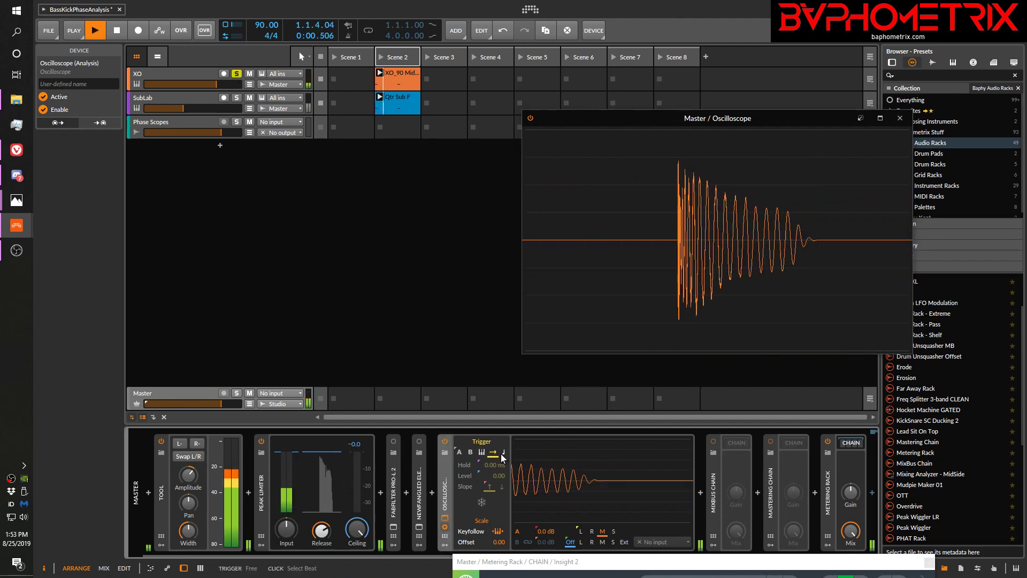
{"action": "left_click", "coordinate": [504, 453]}
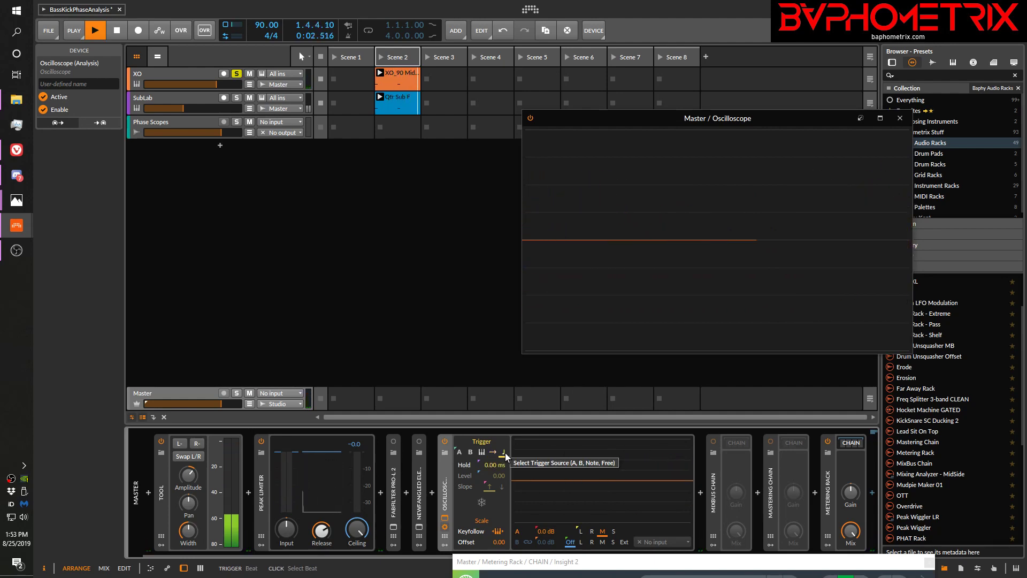
{"action": "key", "text": "space"}
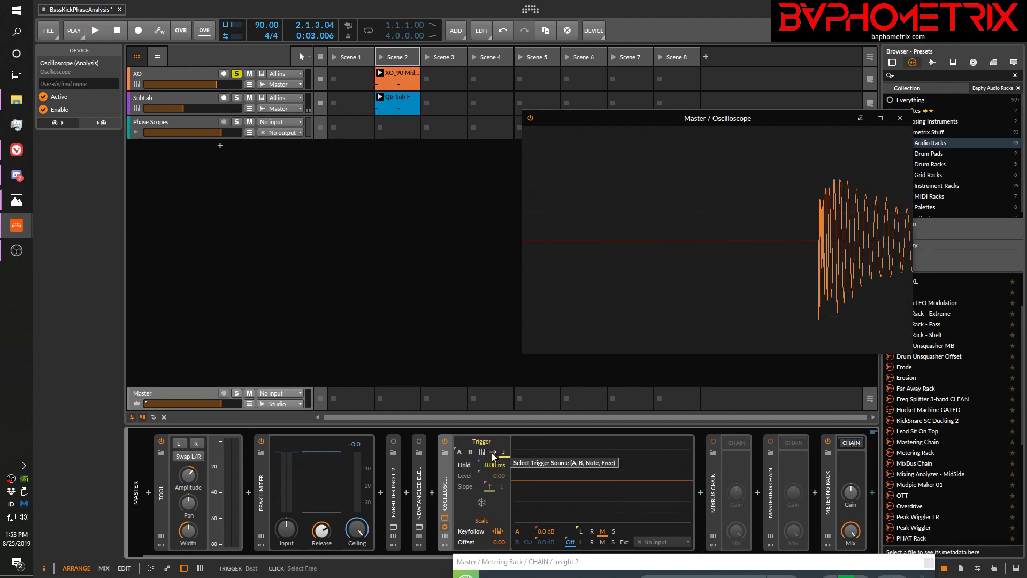
{"action": "left_click", "coordinate": [492, 452]}
{"action": "key", "text": "space"}
{"action": "left_click", "coordinate": [504, 452]}
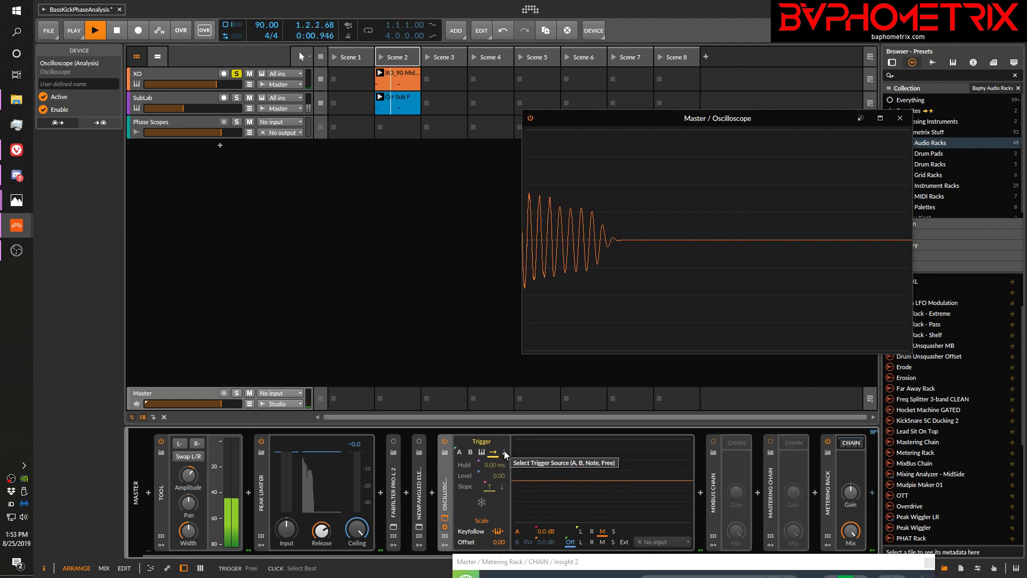
{"action": "key", "text": "space"}
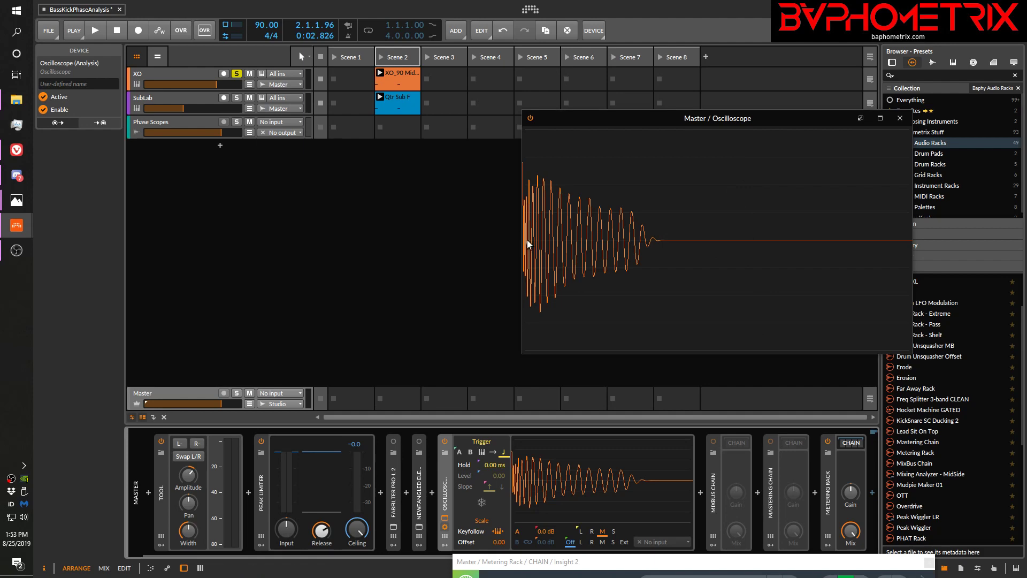
Replay the soloed kick with the Oscilloscope on the Free trigger, and switch to Beat to align the waveform's start
{"action": "left_click", "coordinate": [492, 449]}
{"action": "key", "text": "space"}
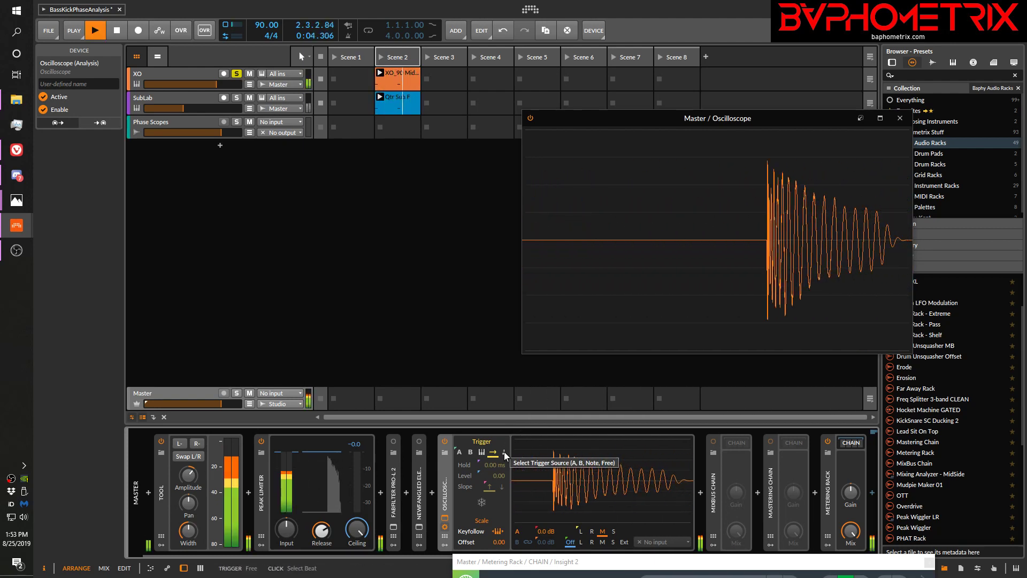
{"action": "left_click", "coordinate": [504, 452]}
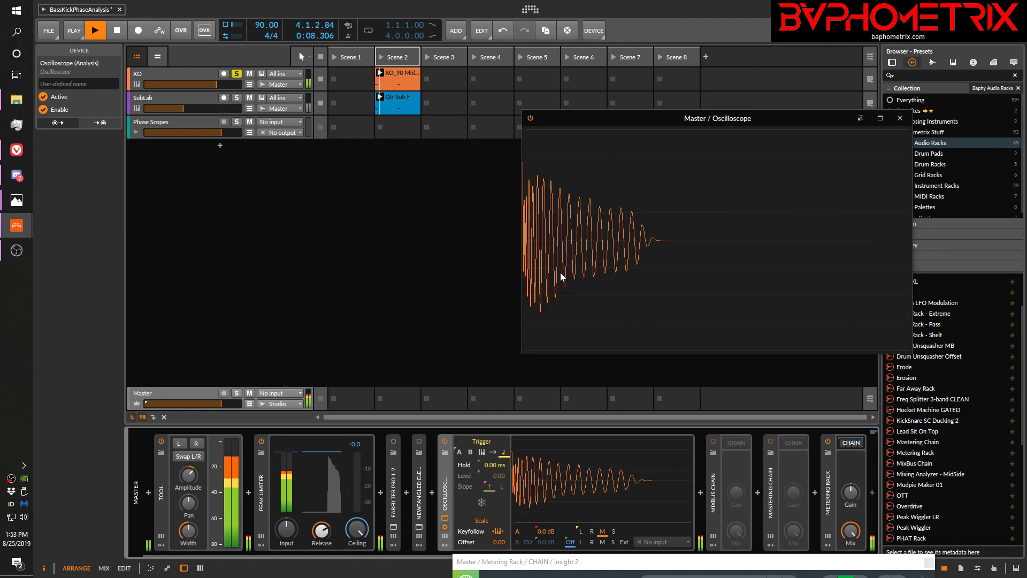
{"action": "key", "text": "space"}
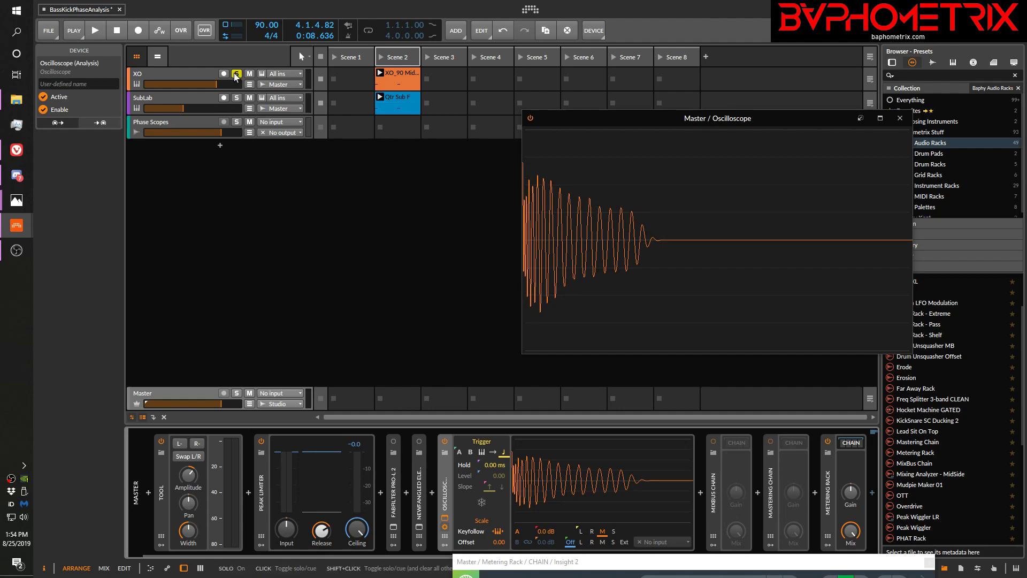
Solo only the SubLab track and play it, resetting the Oscilloscope's trigger from Free to Beat to capture the sub waveform
{"action": "left_click", "coordinate": [237, 98]}
{"action": "left_click", "coordinate": [236, 74]}
{"action": "key", "text": "space"}
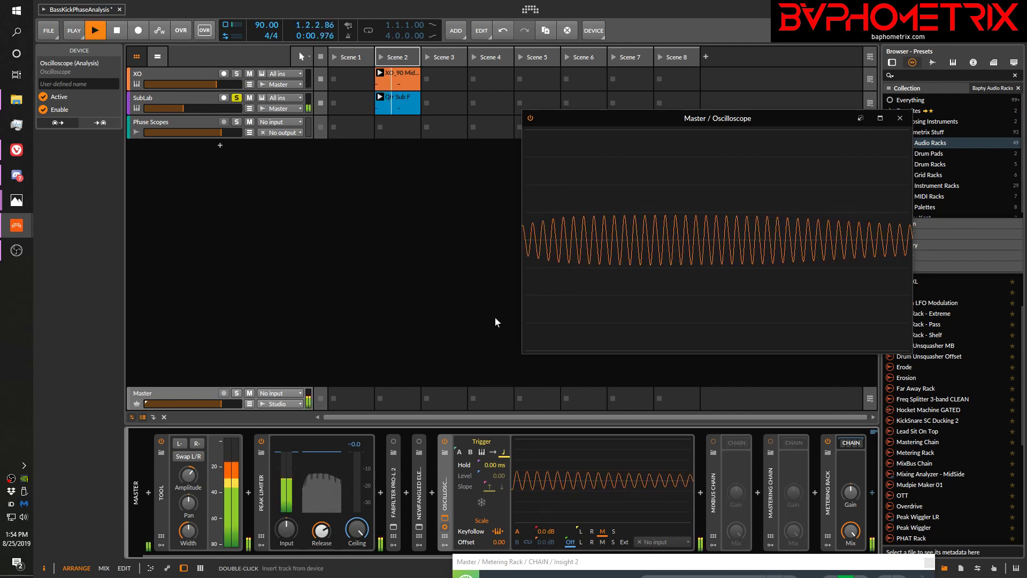
{"action": "left_click", "coordinate": [492, 452]}
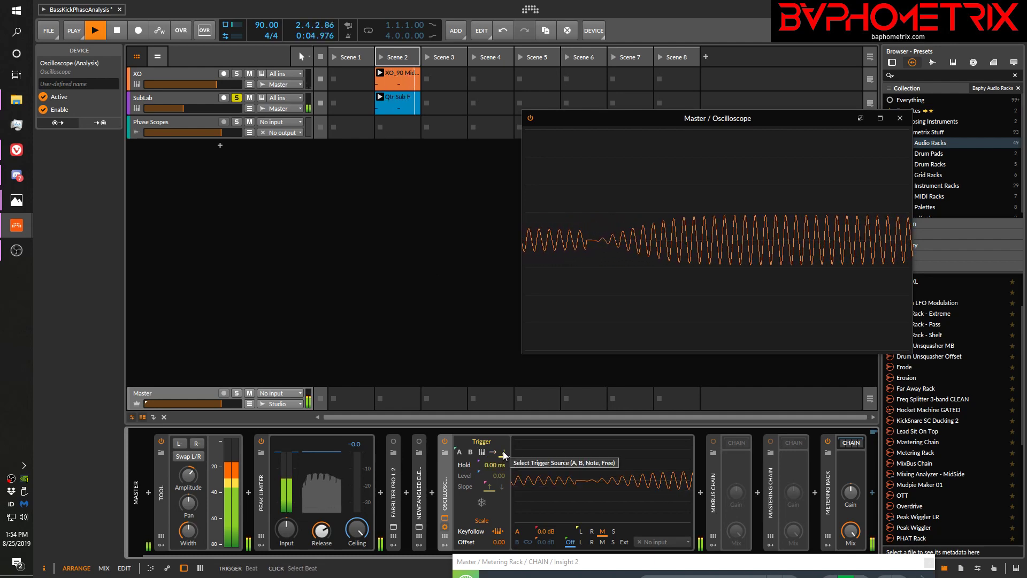
{"action": "left_click", "coordinate": [503, 452]}
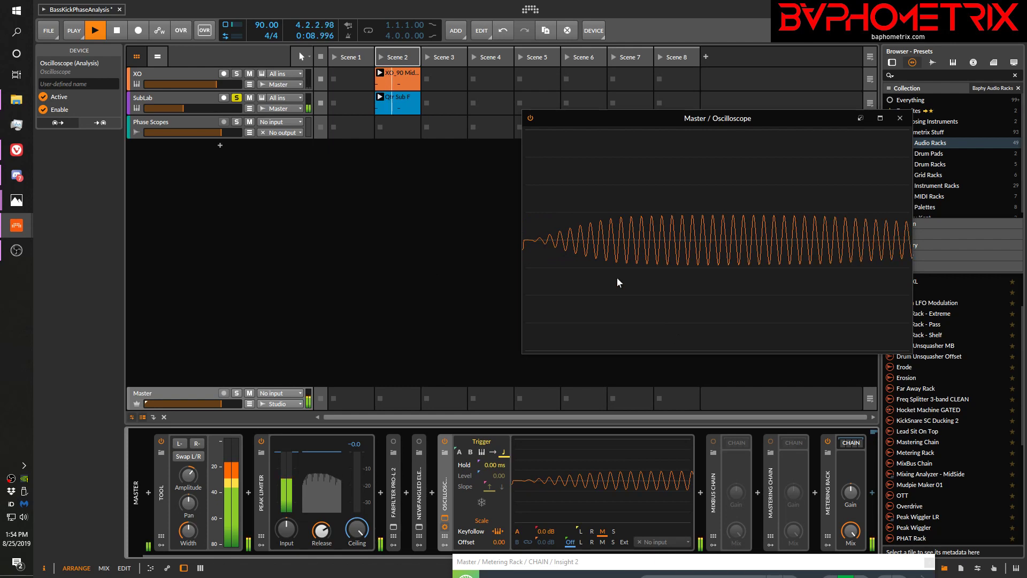
{"action": "key", "text": "space"}
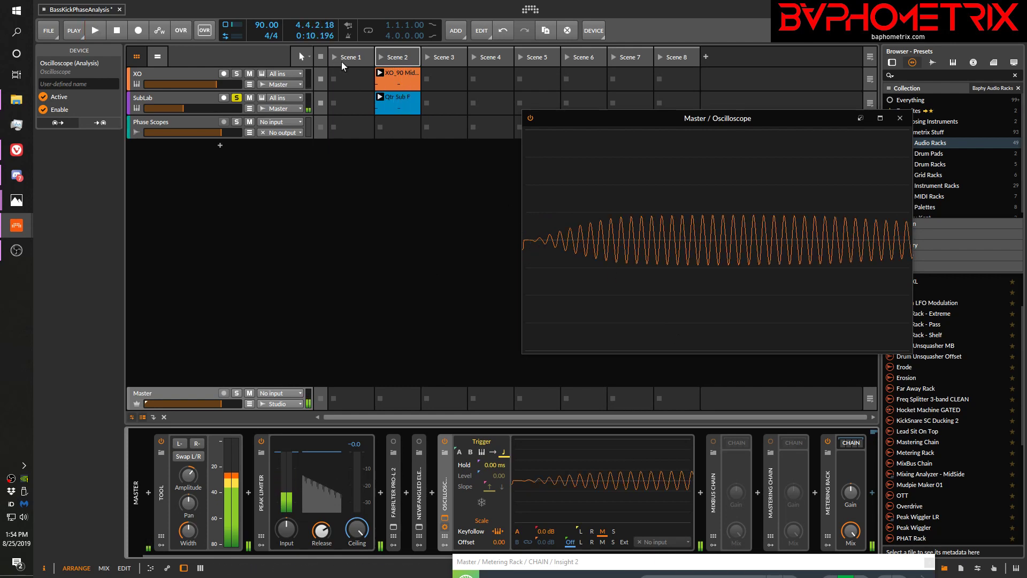
Unsolo the SubLab track and play kick and sub together, capturing the combined waveform with the Oscilloscope's Beat trigger
{"action": "left_click", "coordinate": [237, 98]}
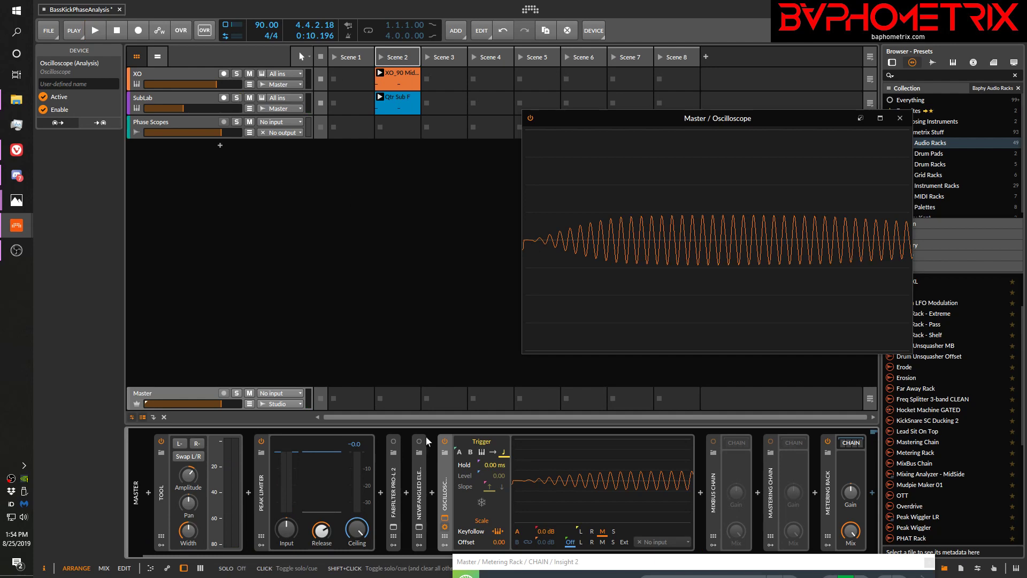
{"action": "left_click", "coordinate": [493, 451]}
{"action": "key", "text": "space"}
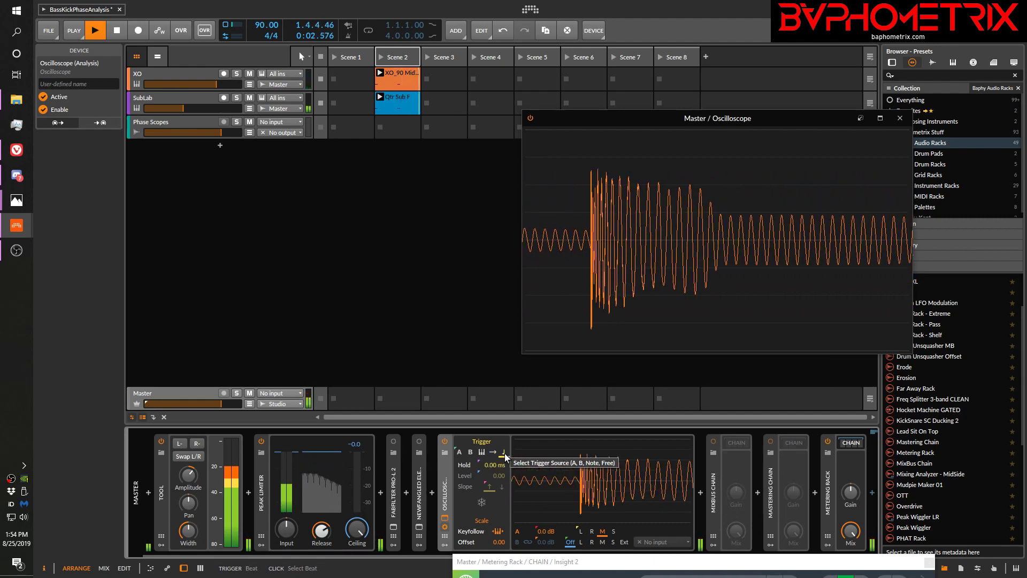
{"action": "left_click", "coordinate": [505, 454]}
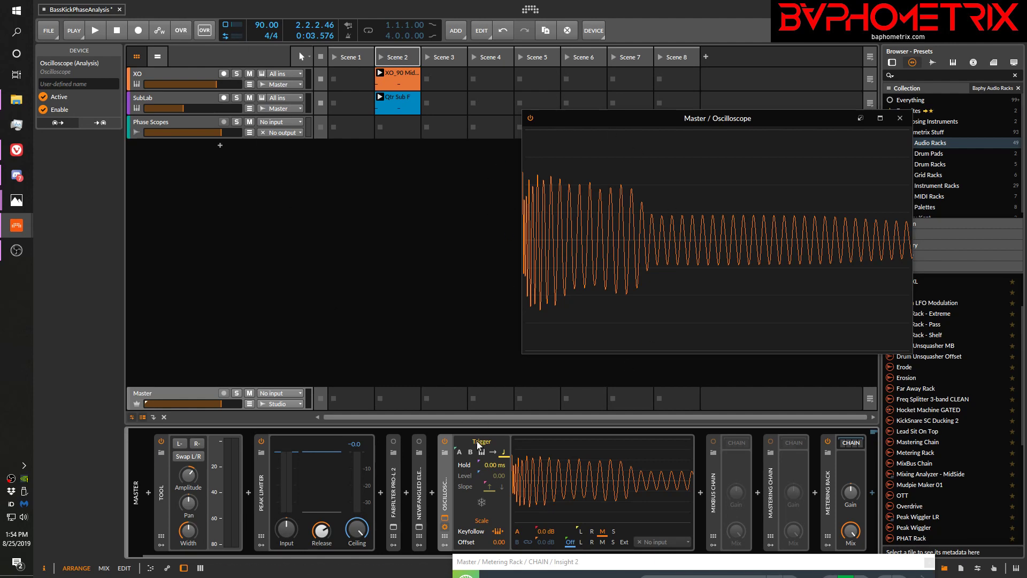
Show the SubLab track's devices and play the clips through Duck Shape C, B, A and DUCK OFF, comparing the combined waveforms
{"action": "left_click", "coordinate": [187, 95]}
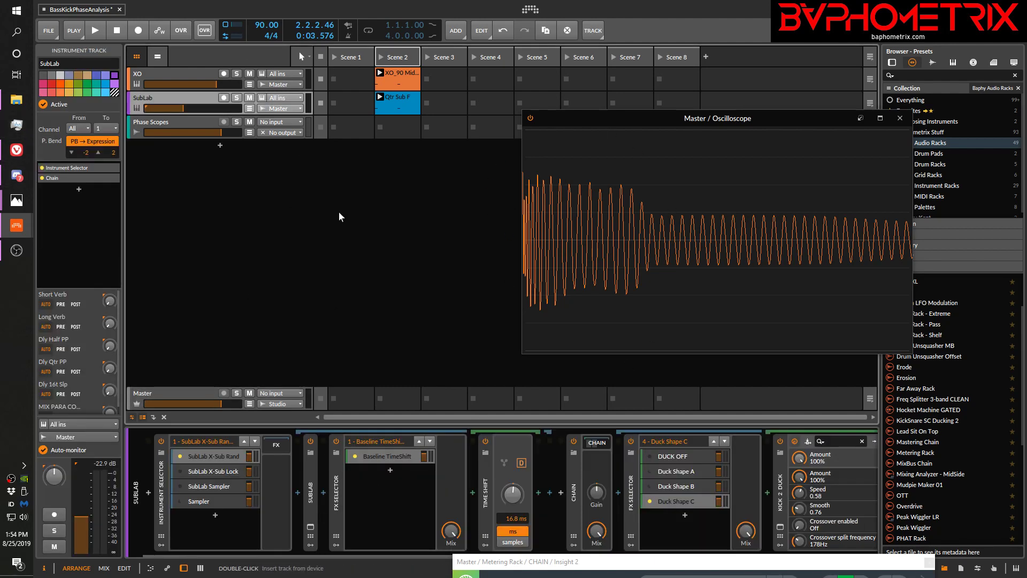
{"action": "left_click", "coordinate": [208, 121]}
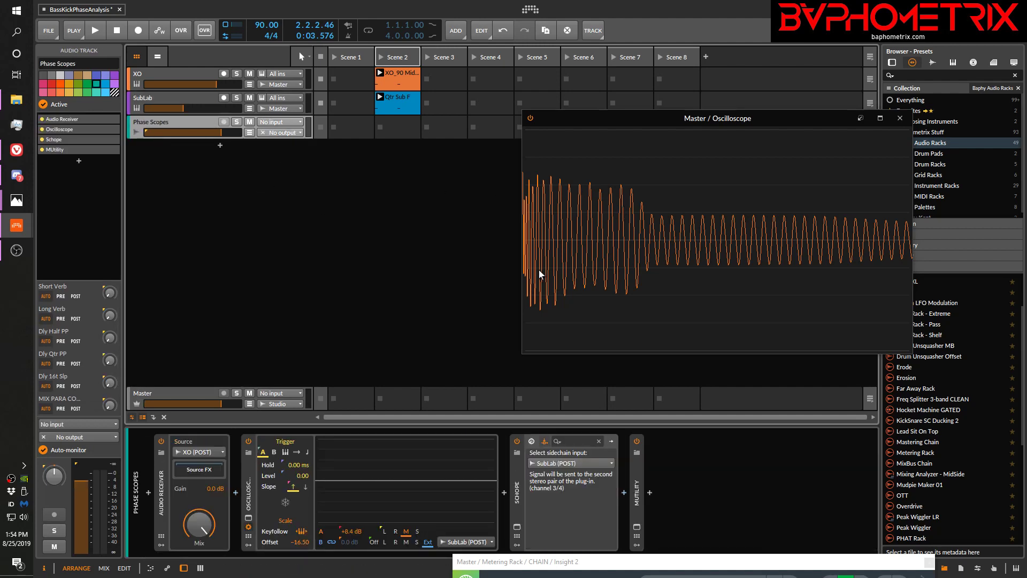
{"action": "left_click", "coordinate": [172, 97]}
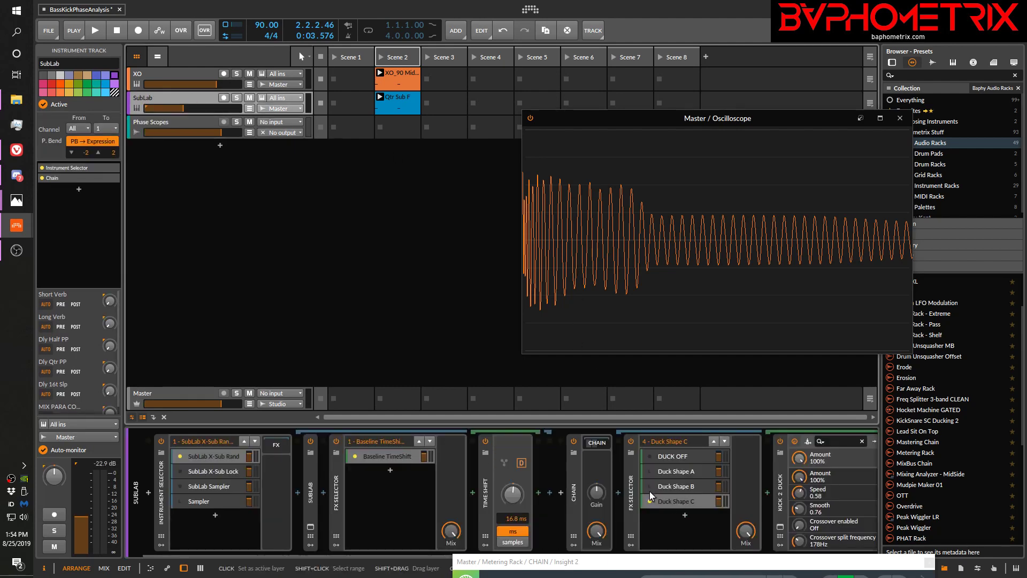
{"action": "key", "text": "space"}
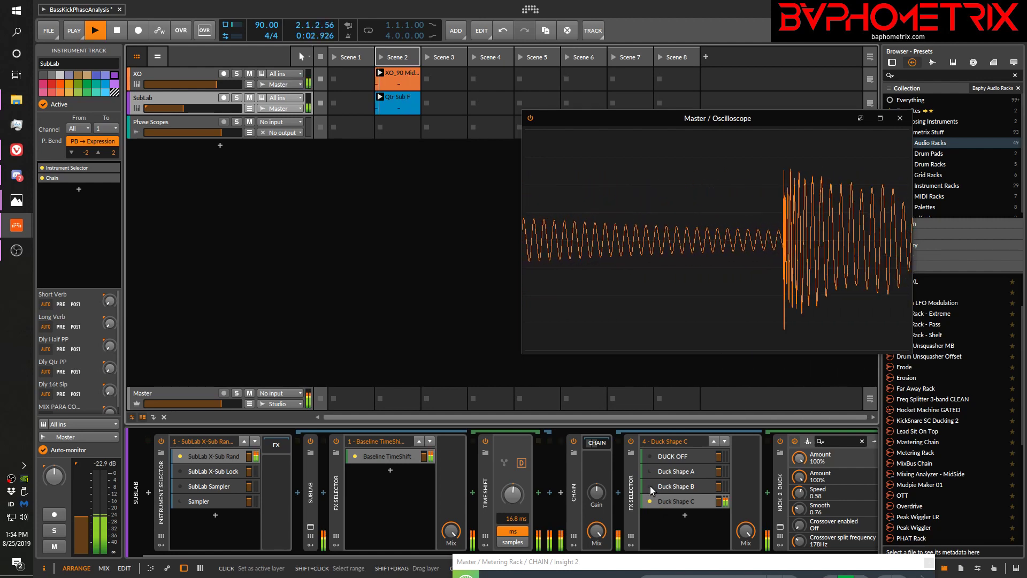
{"action": "left_click", "coordinate": [650, 486]}
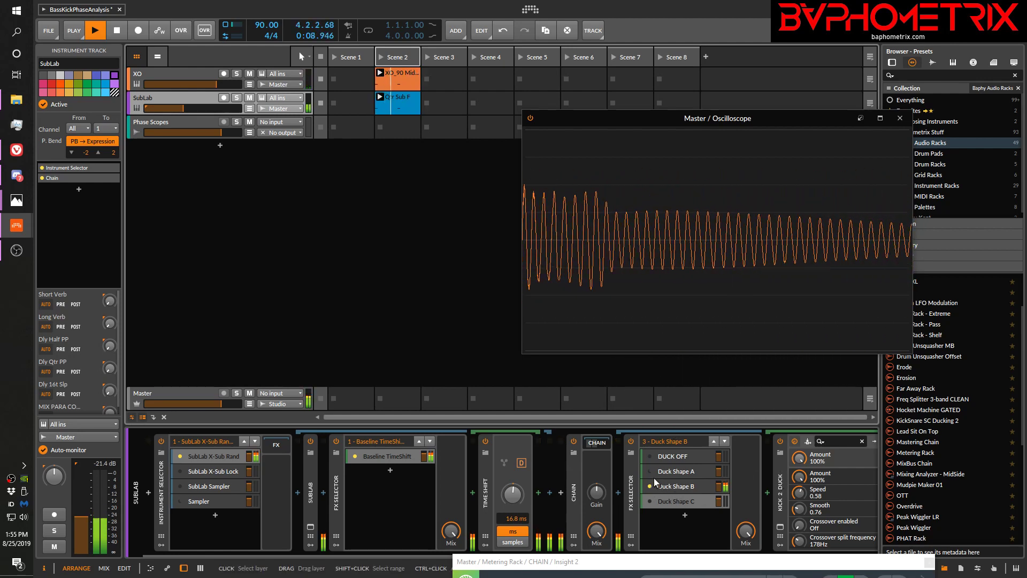
{"action": "left_click", "coordinate": [647, 470]}
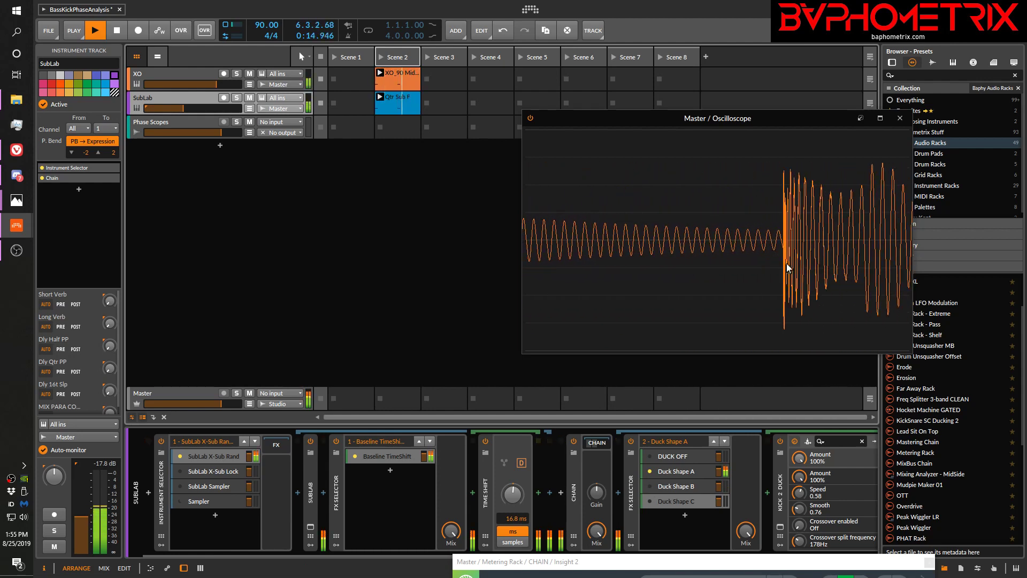
{"action": "left_click", "coordinate": [650, 456]}
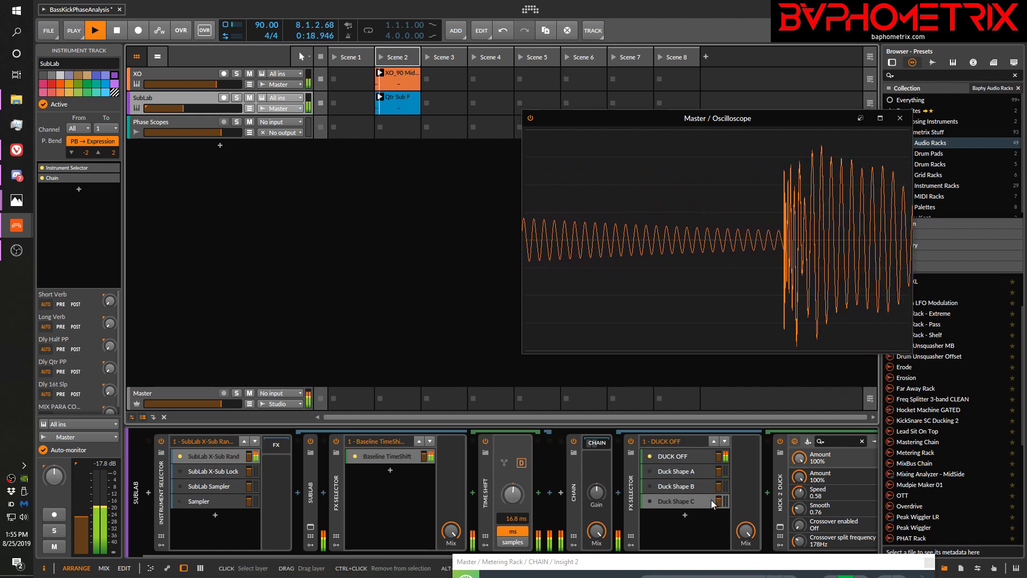
{"action": "key", "text": "space"}
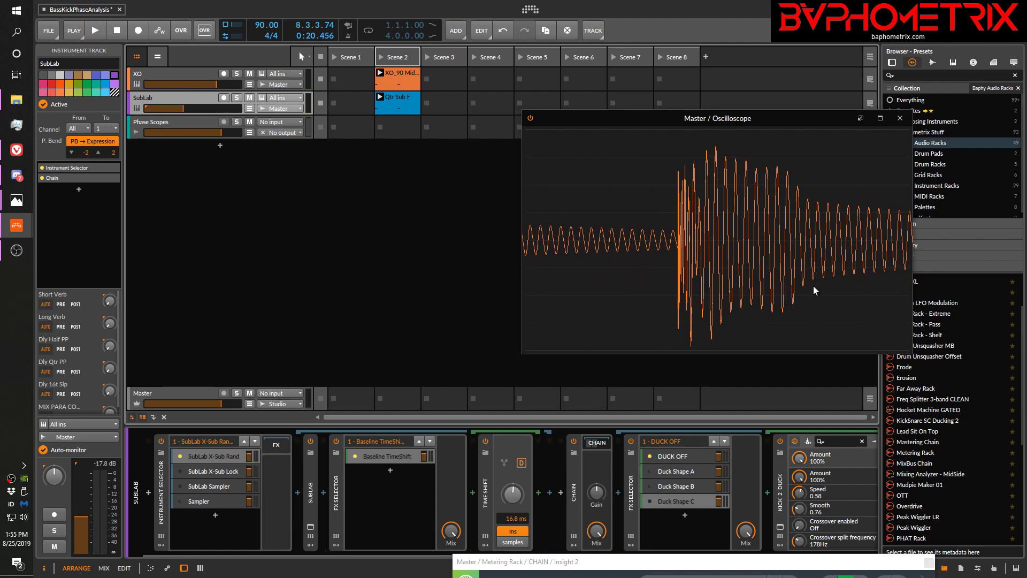
Play the clips with DUCK OFF, toggling the XO track's solo to compare the kick alone with the unducked kick plus sub
{"action": "key", "text": "space"}
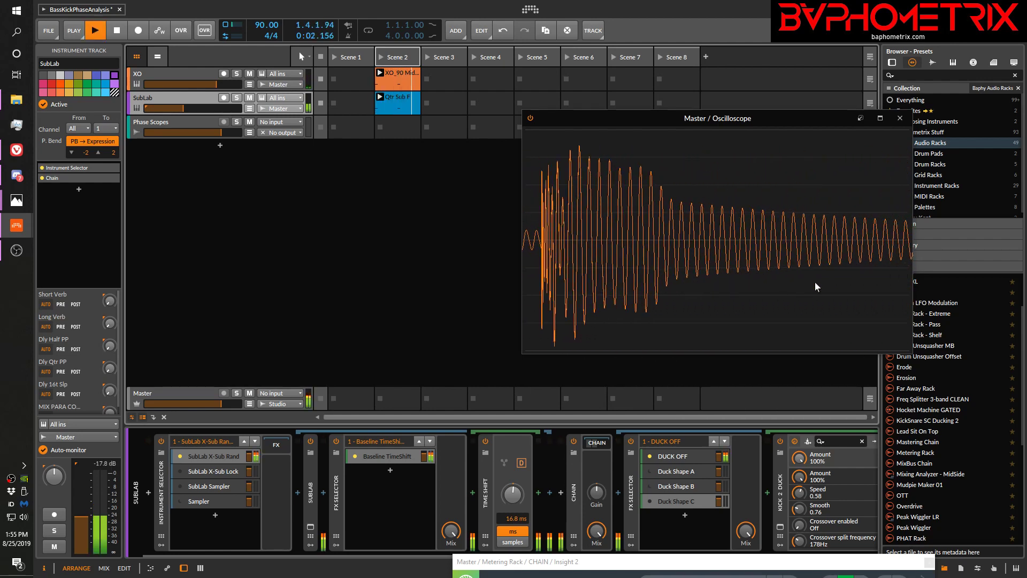
{"action": "key", "text": "space"}
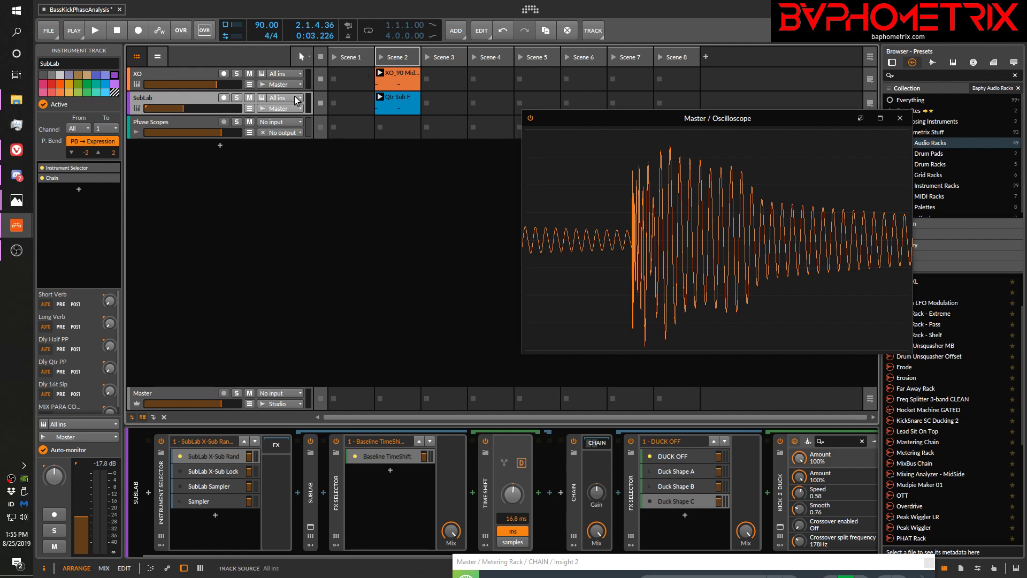
{"action": "key", "text": "space"}
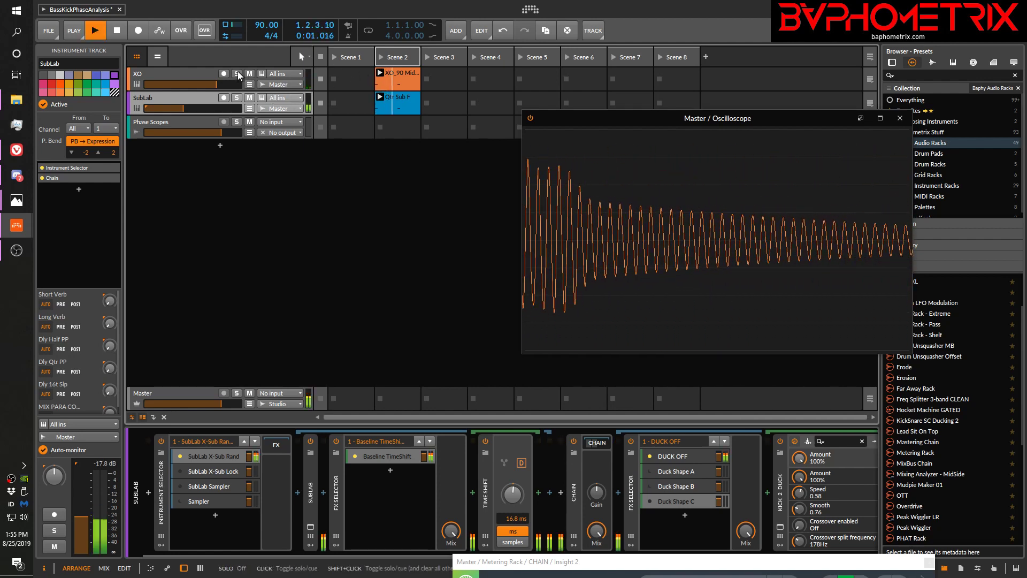
{"action": "left_click", "coordinate": [237, 73]}
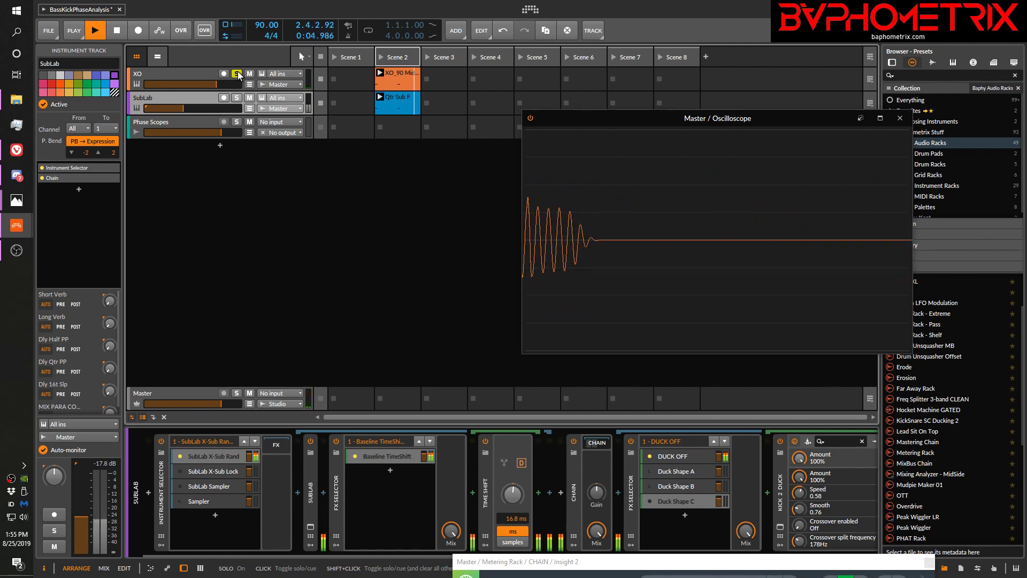
{"action": "left_click", "coordinate": [237, 73]}
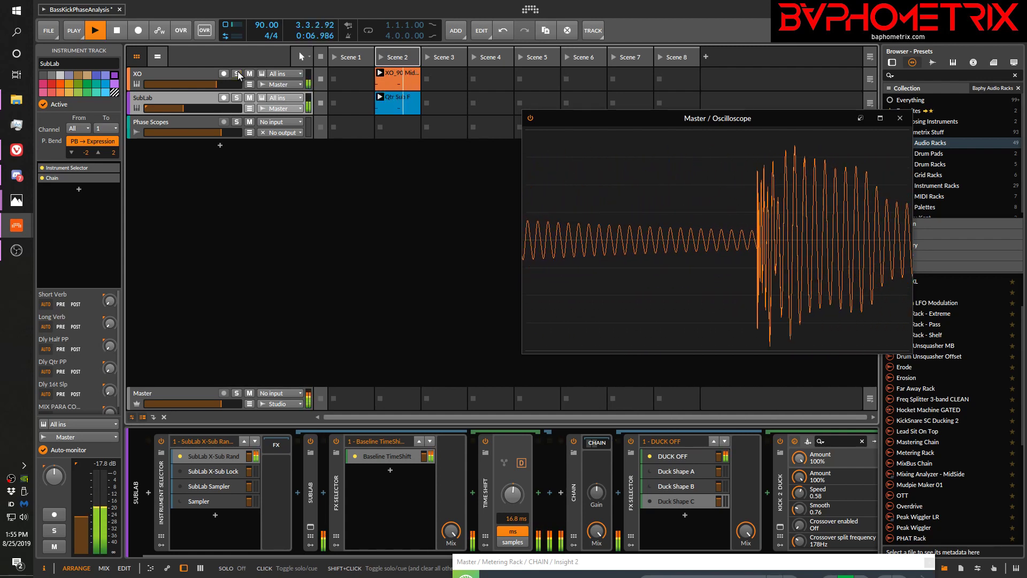
{"action": "left_click", "coordinate": [237, 73]}
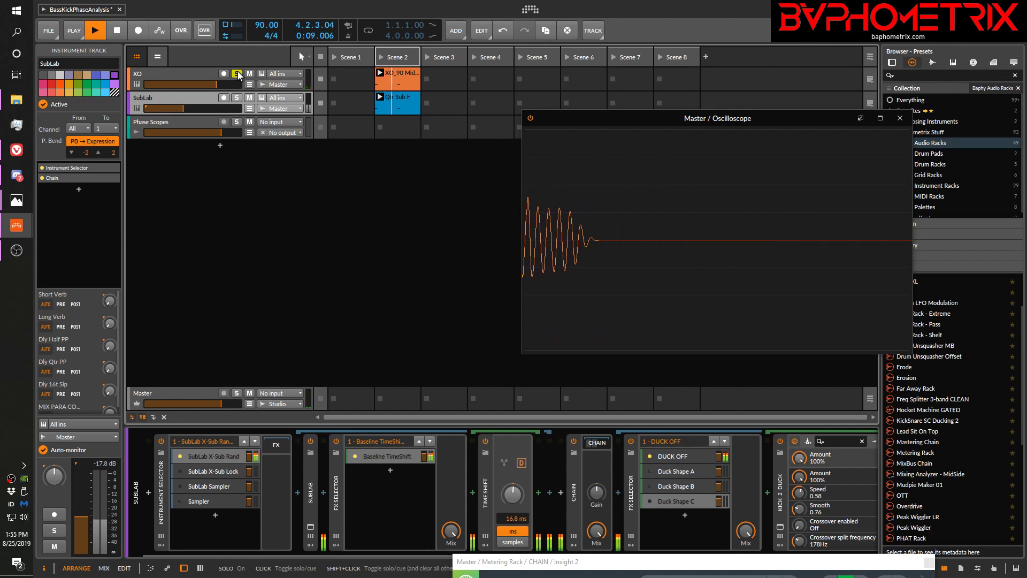
{"action": "key", "text": "space"}
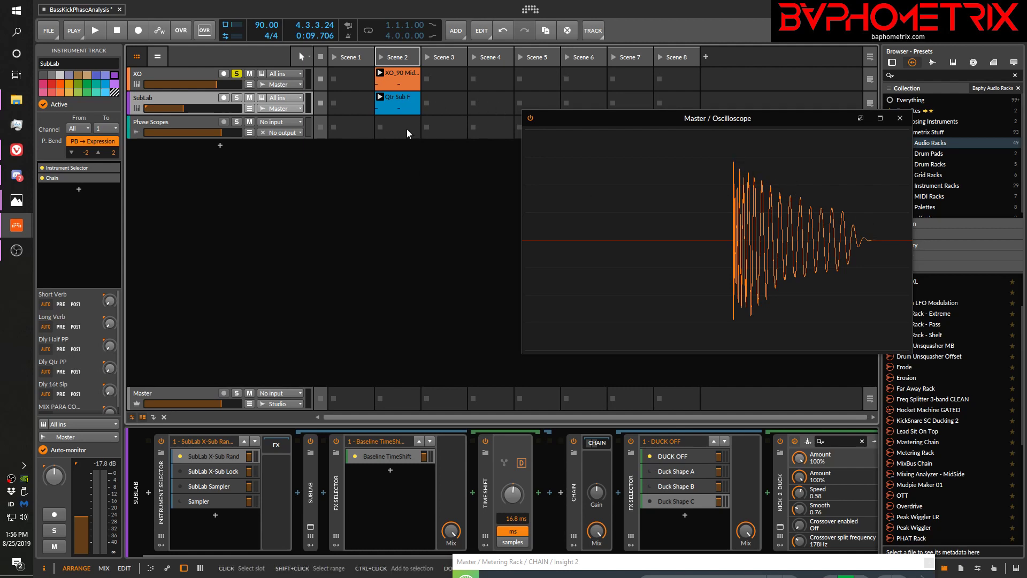
Recheck the unducked mix against the soloed XO kick, and activate Duck Shape C to examine the ducked combined waveform
{"action": "left_click", "coordinate": [236, 74]}
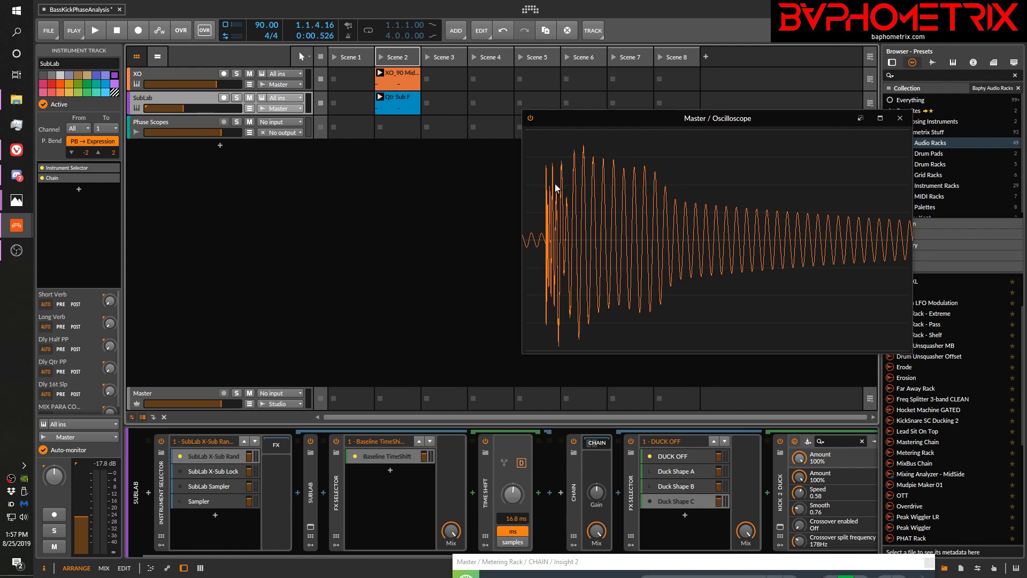
{"action": "left_click", "coordinate": [236, 74]}
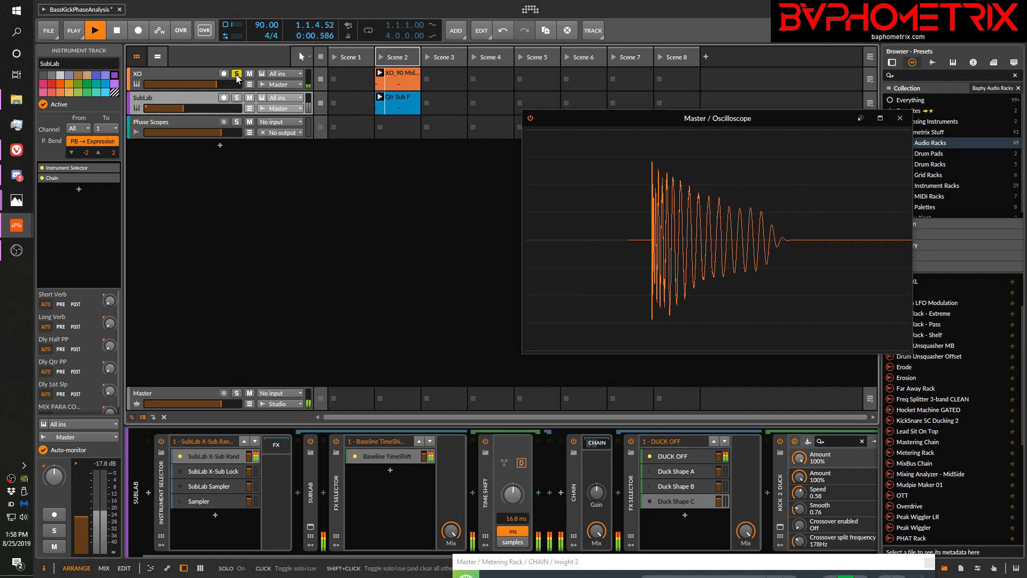
{"action": "left_click", "coordinate": [236, 74]}
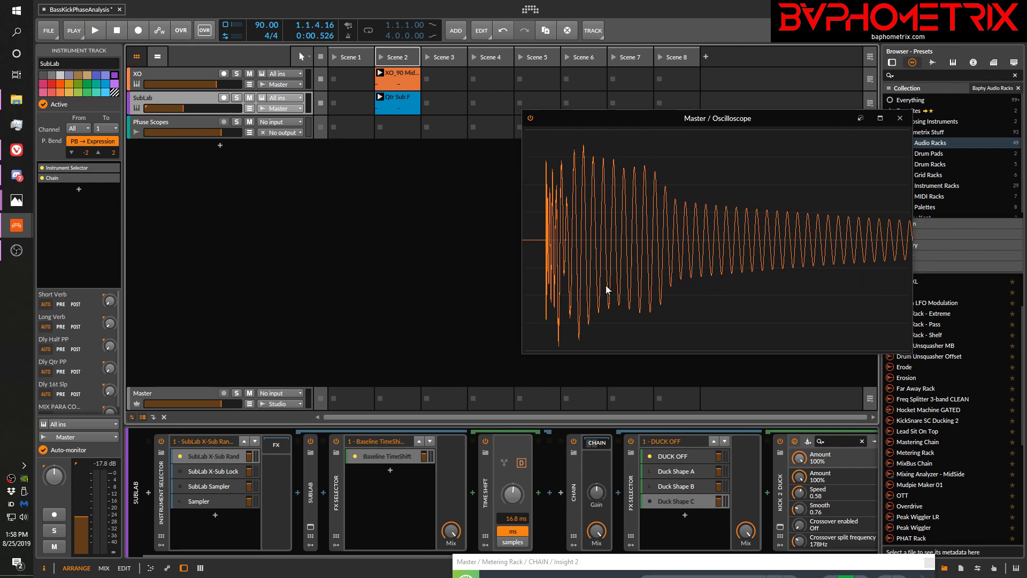
{"action": "left_click", "coordinate": [649, 501]}
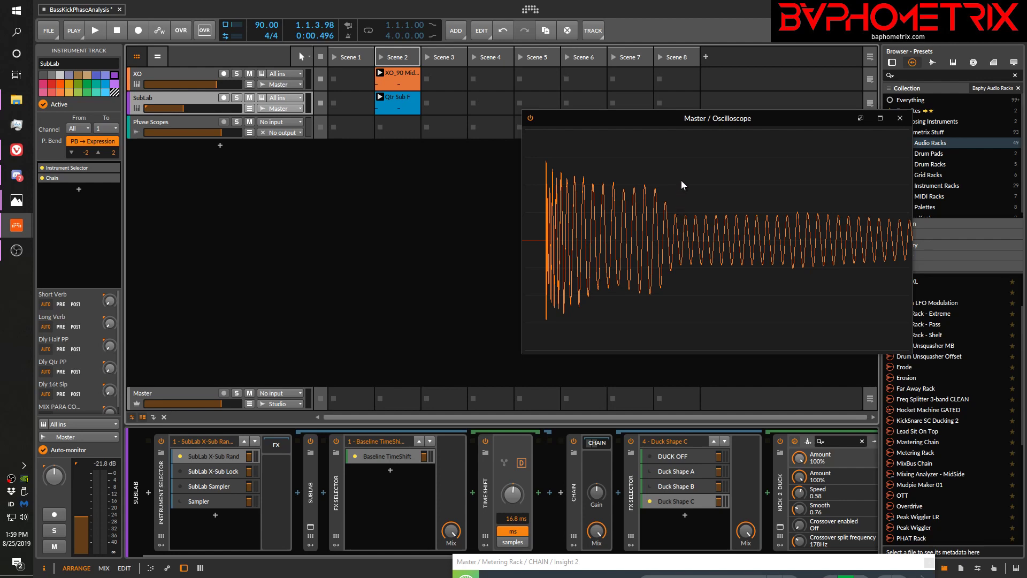
Switch to Photos to examine the shaped and unshaped kick waveforms in kick shaping.png, and minimize the image
{"action": "mouse_move", "coordinate": [16, 205]}
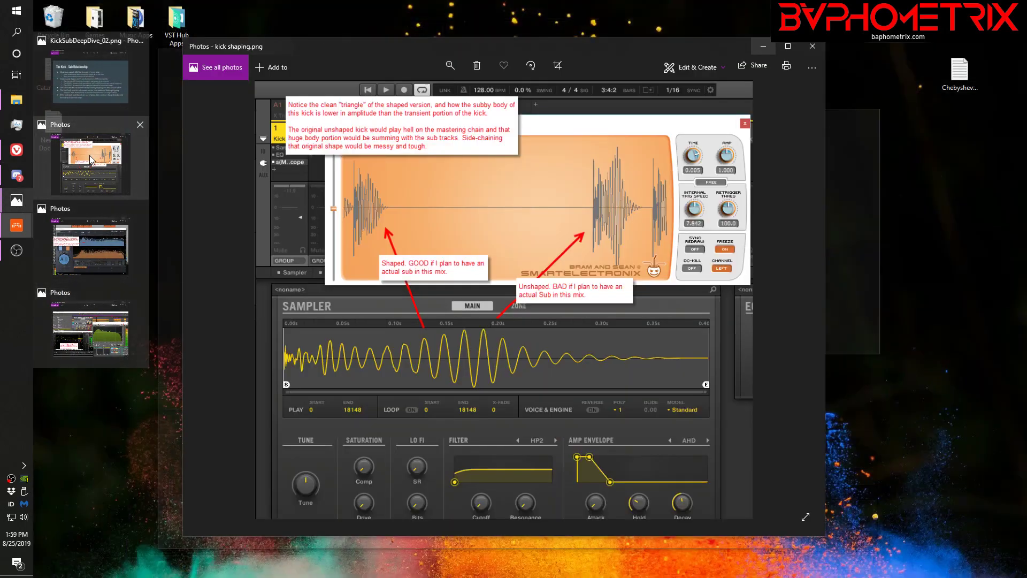
{"action": "left_click", "coordinate": [88, 155]}
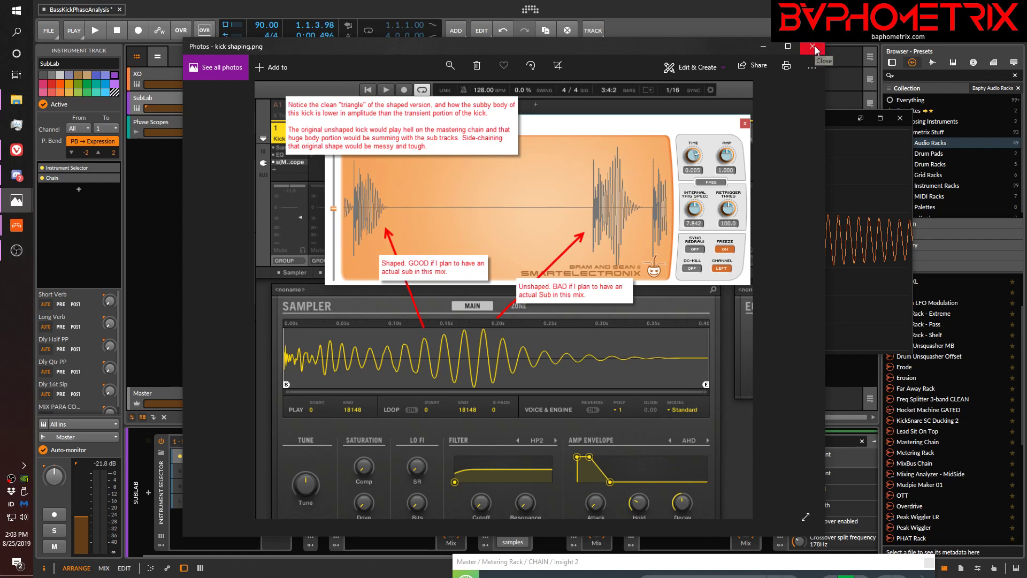
{"action": "left_click", "coordinate": [762, 50]}
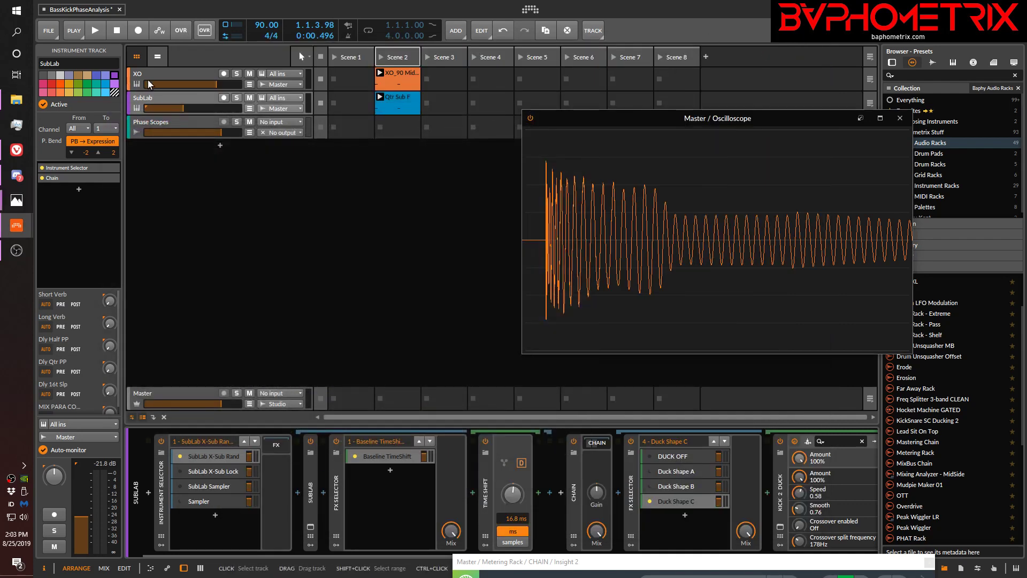
Show the XO track's devices and open the XO plug-in window to examine its kick channels, closing it when done
{"action": "left_click", "coordinate": [151, 82]}
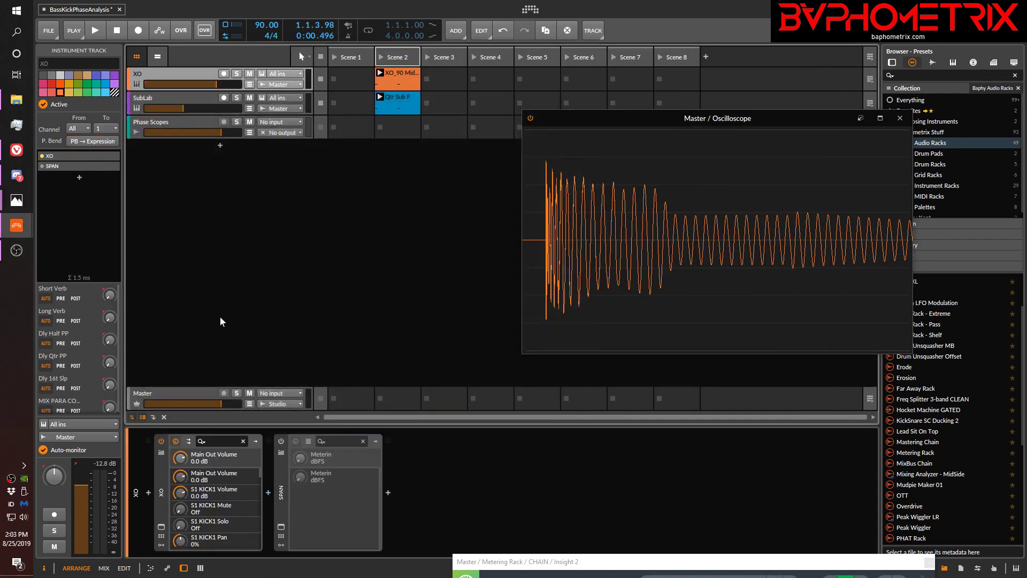
{"action": "left_click", "coordinate": [162, 527]}
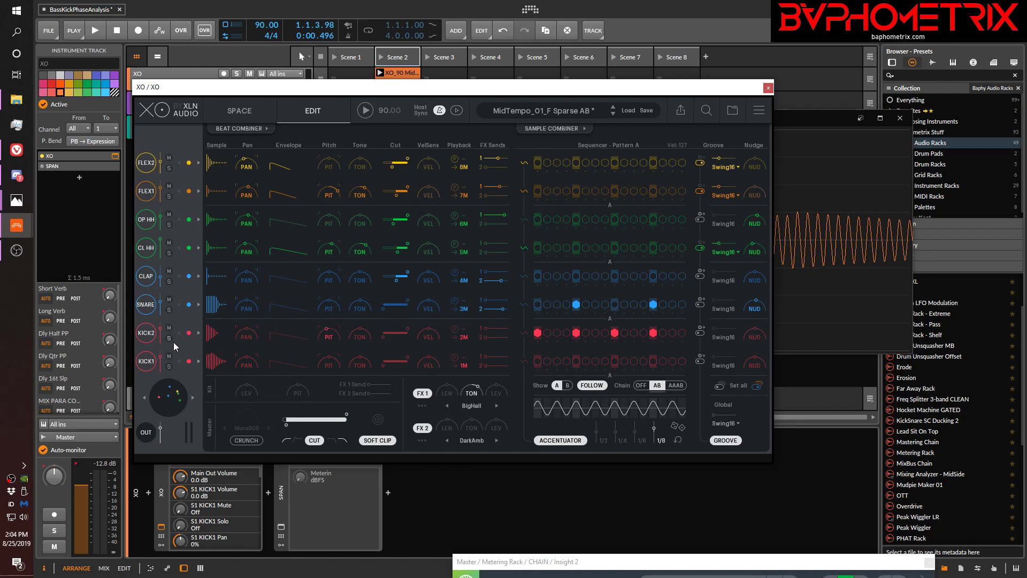
{"action": "left_click", "coordinate": [767, 87]}
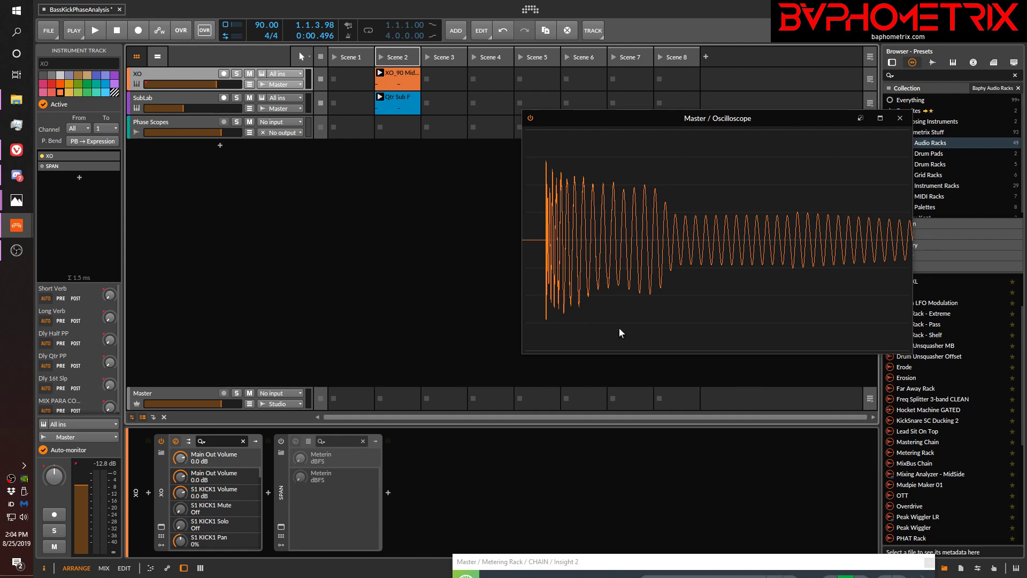
Examine the spectrum images MetricAB_03.jpg and typical_pink_noise_slope.png in Photos, and close both
{"action": "mouse_move", "coordinate": [16, 200]}
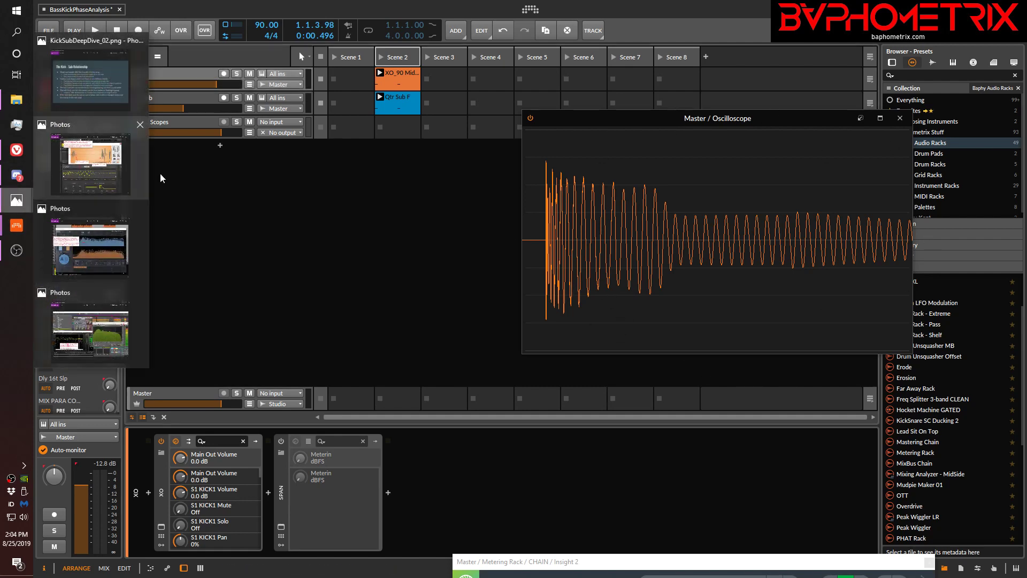
{"action": "mouse_move", "coordinate": [101, 170]}
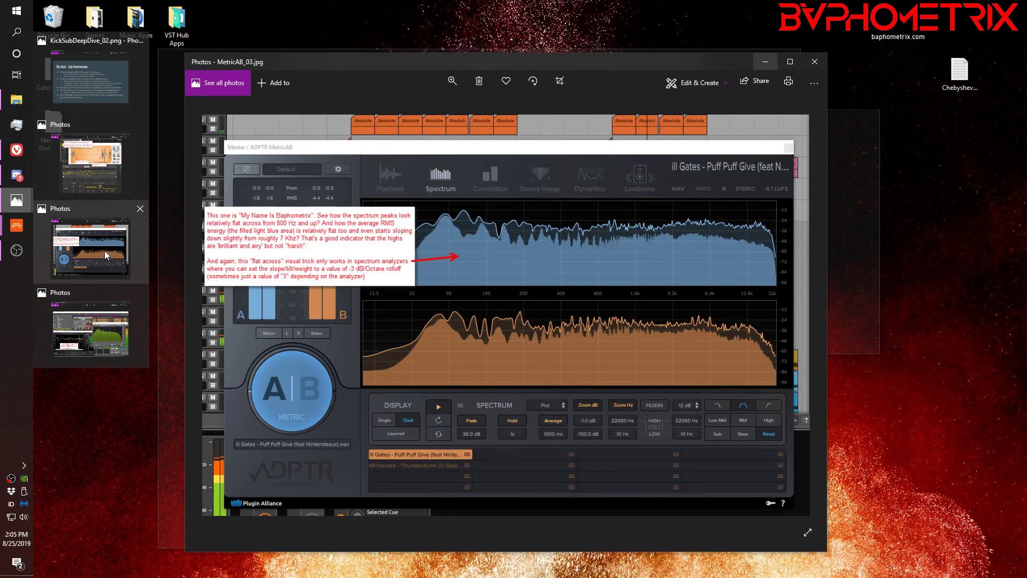
{"action": "left_click", "coordinate": [104, 250]}
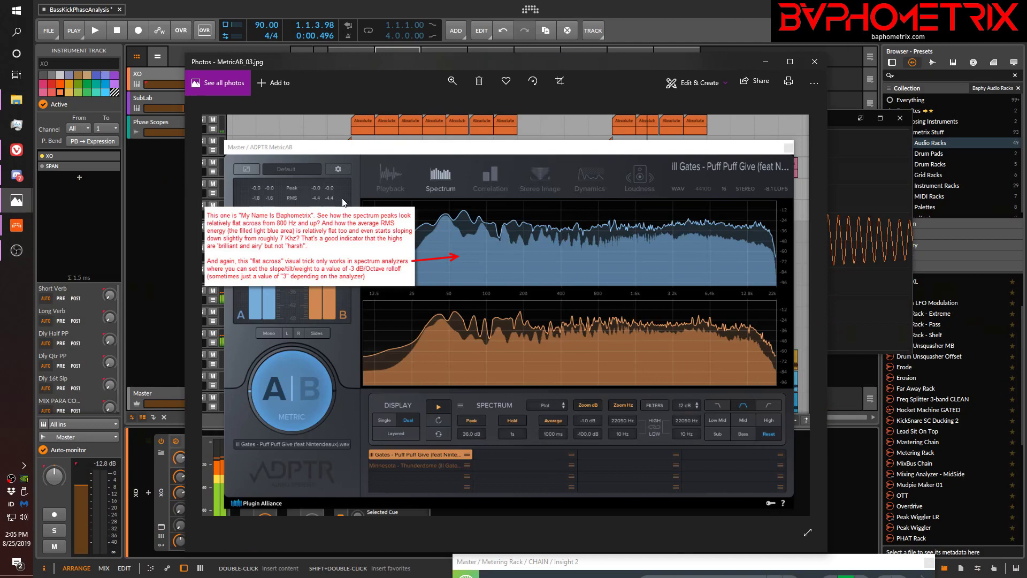
{"action": "mouse_move", "coordinate": [16, 200]}
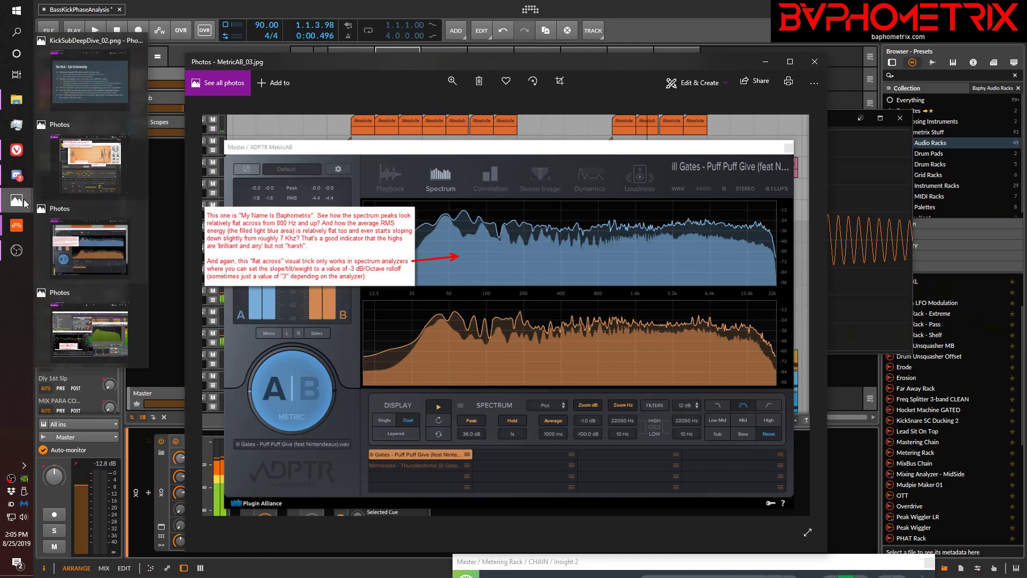
{"action": "left_click", "coordinate": [93, 324]}
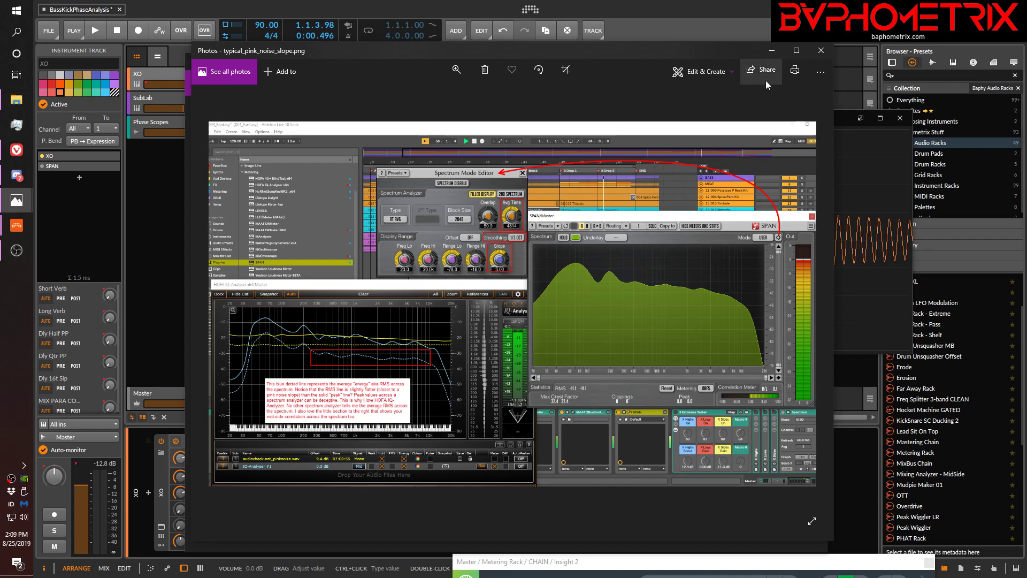
{"action": "left_click", "coordinate": [821, 50]}
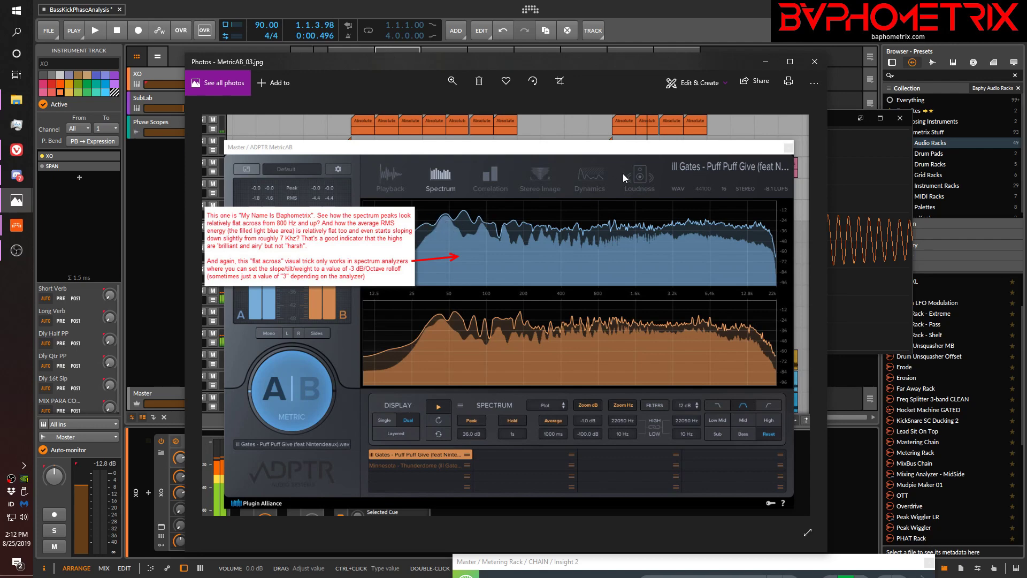
{"action": "left_click", "coordinate": [815, 65]}
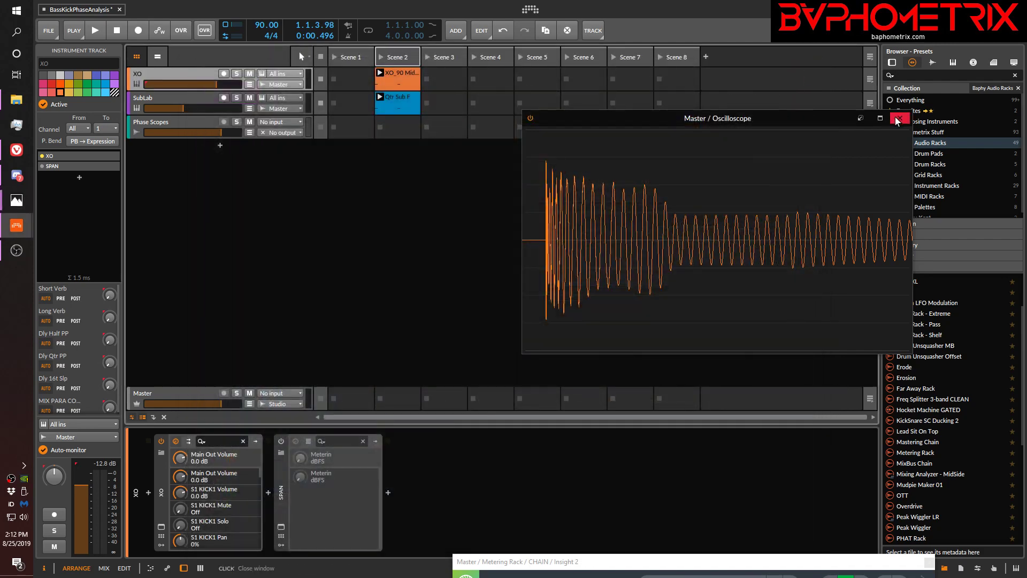
Activate and enable Newfangled Elevate on the Master track, and arrange its plug-in window beside the Oscilloscope
{"action": "left_click_drag", "start_coordinate": [818, 119], "coordinate": [845, 61]}
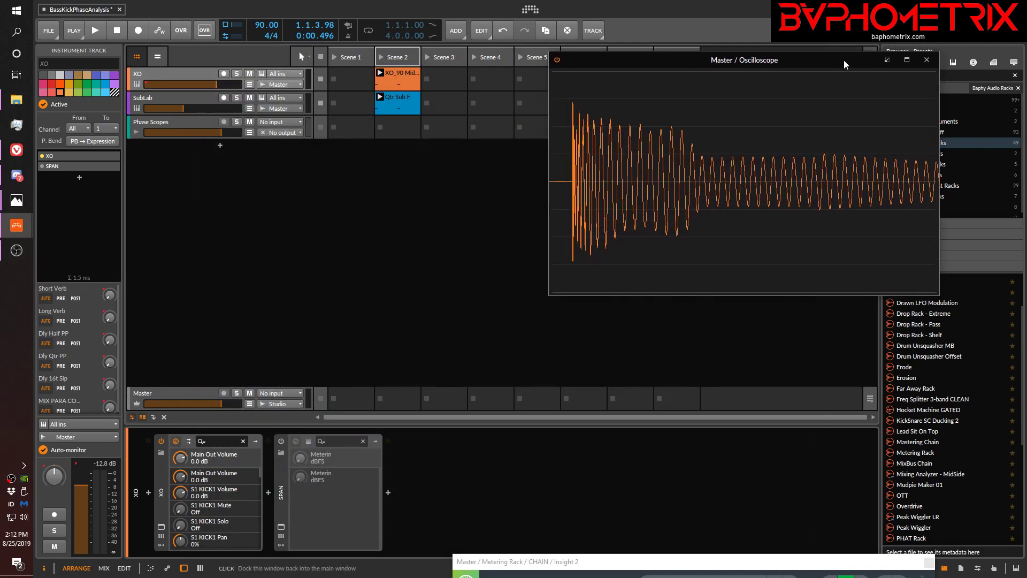
{"action": "left_click", "coordinate": [331, 402]}
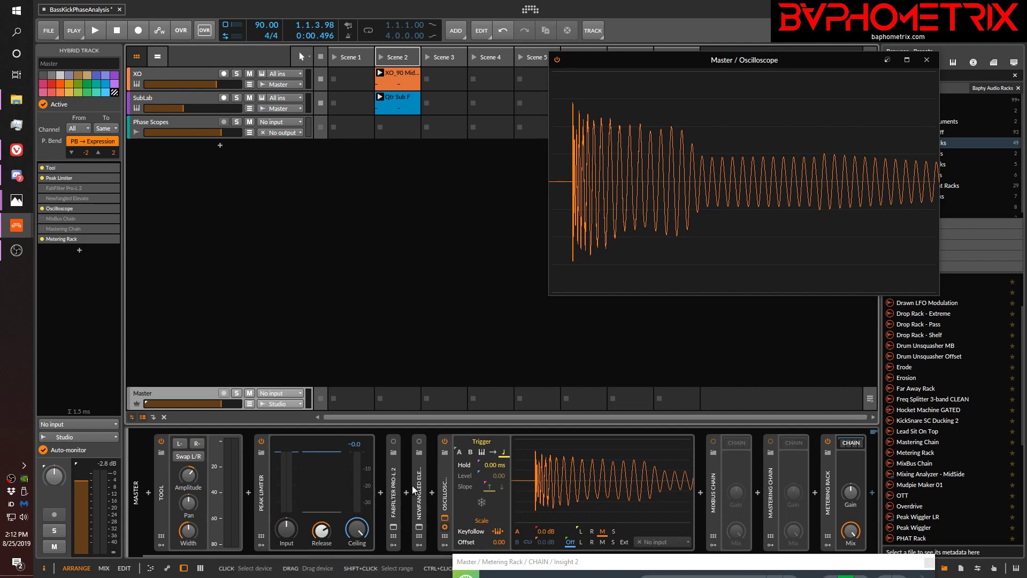
{"action": "left_click", "coordinate": [421, 514]}
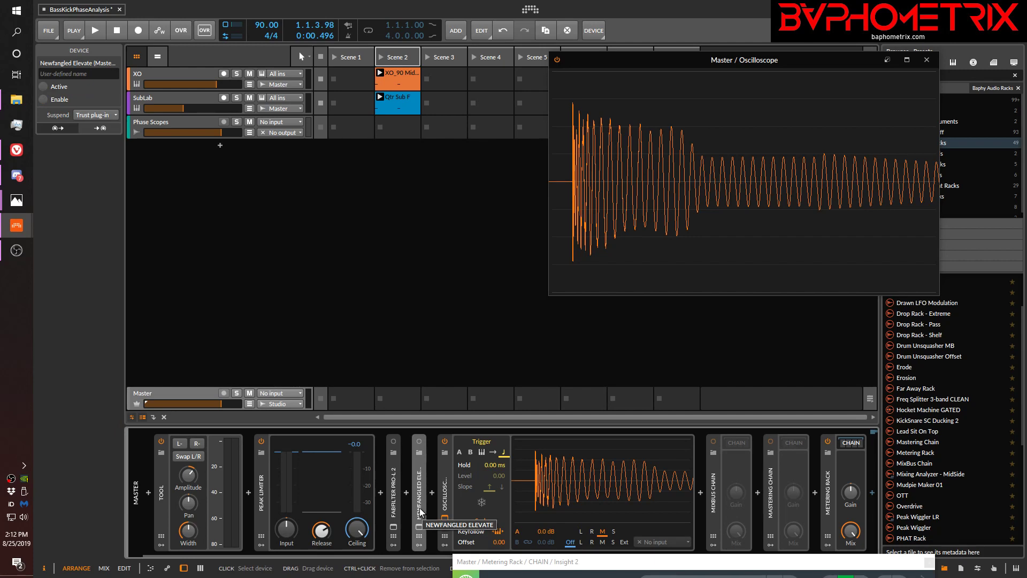
{"action": "key", "text": "alt+a"}
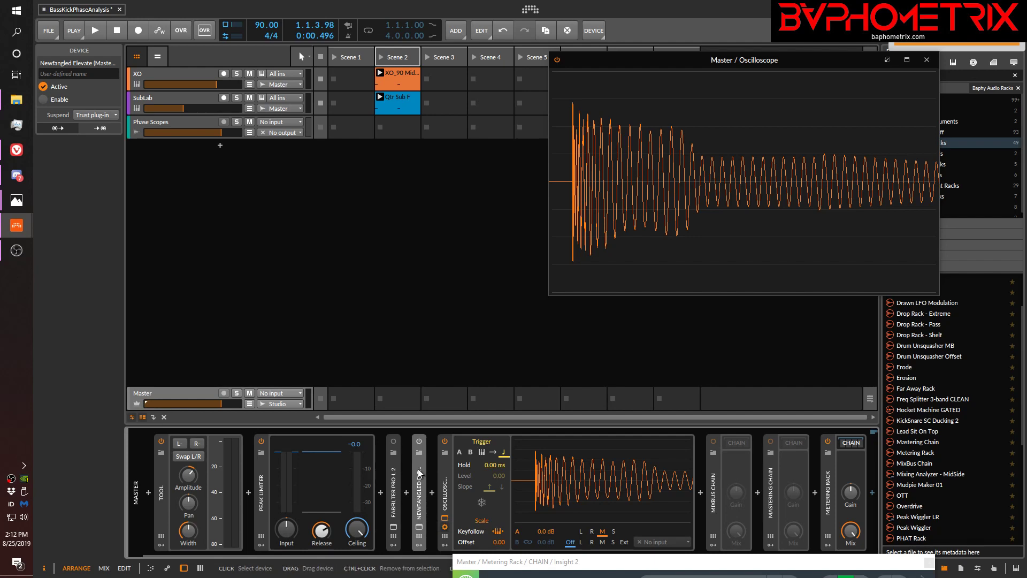
{"action": "left_click", "coordinate": [419, 441]}
{"action": "left_click", "coordinate": [419, 529]}
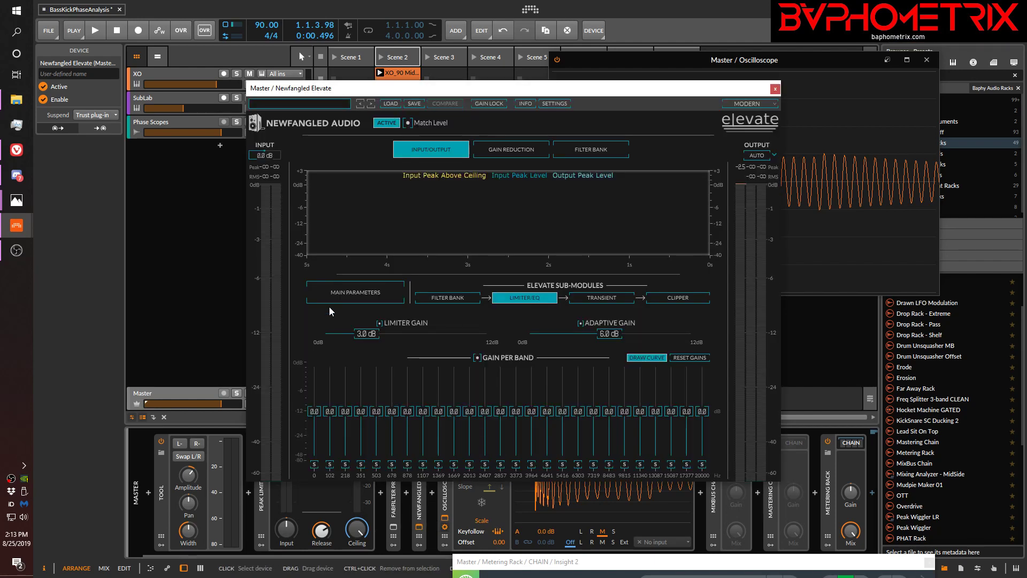
{"action": "left_click_drag", "start_coordinate": [460, 103], "coordinate": [215, 59]}
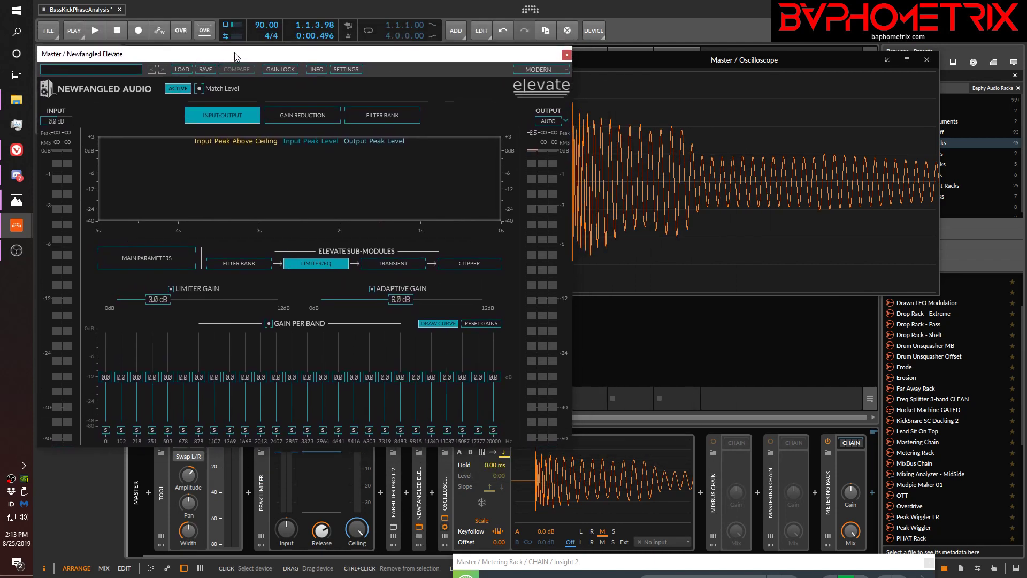
{"action": "left_click_drag", "start_coordinate": [670, 54], "coordinate": [712, 67]}
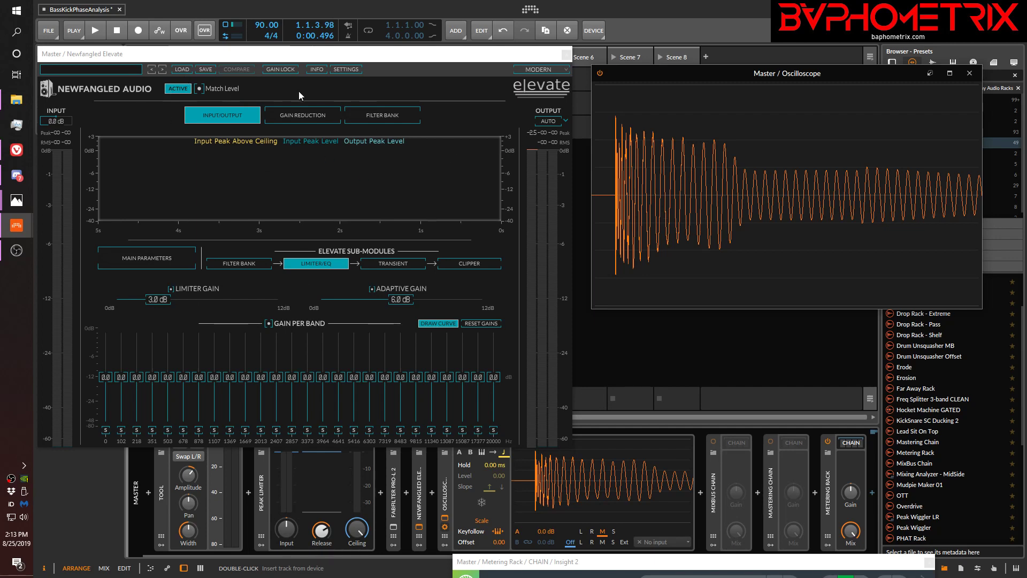
Turn on Elevate's Auto output and set the Limiter Gain in its main parameters to 0.0 dB
{"action": "left_click", "coordinate": [551, 122]}
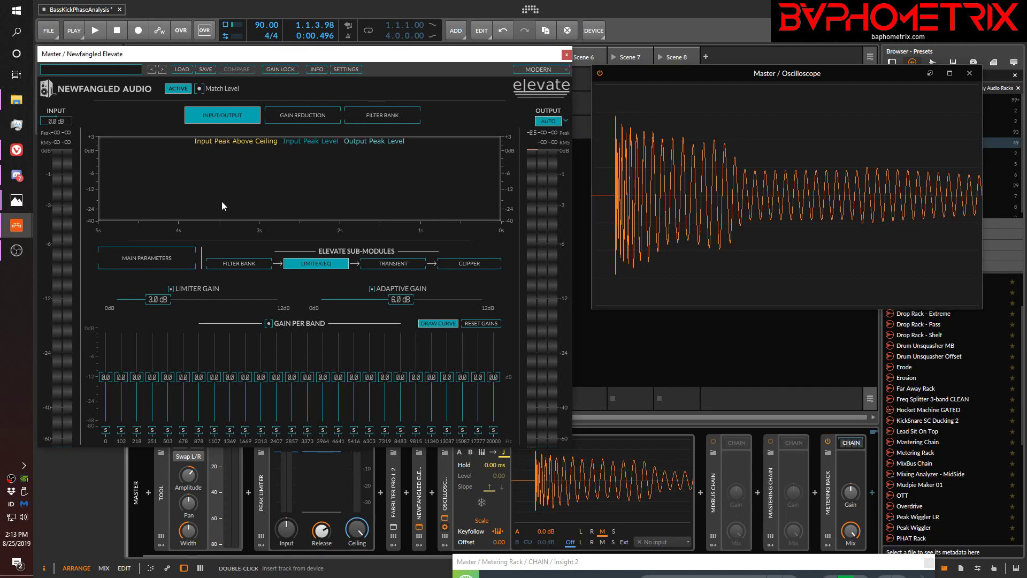
{"action": "left_click", "coordinate": [172, 258]}
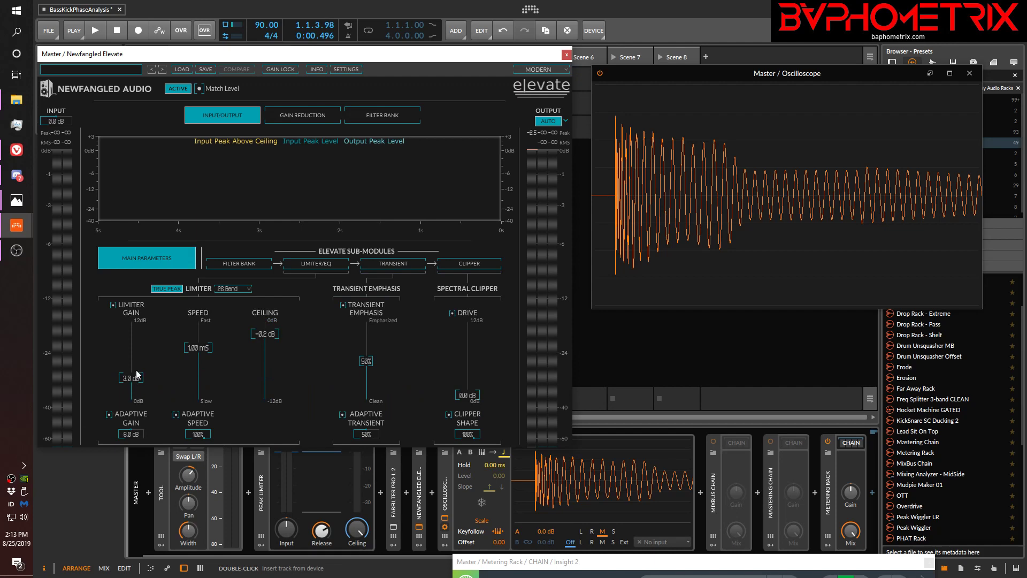
{"action": "left_click_drag", "start_coordinate": [130, 390], "coordinate": [124, 446]}
Play the kick and sub while bypassing and reactivating Elevate, comparing the transient's waveform in the Oscilloscope
{"action": "key", "text": "space"}
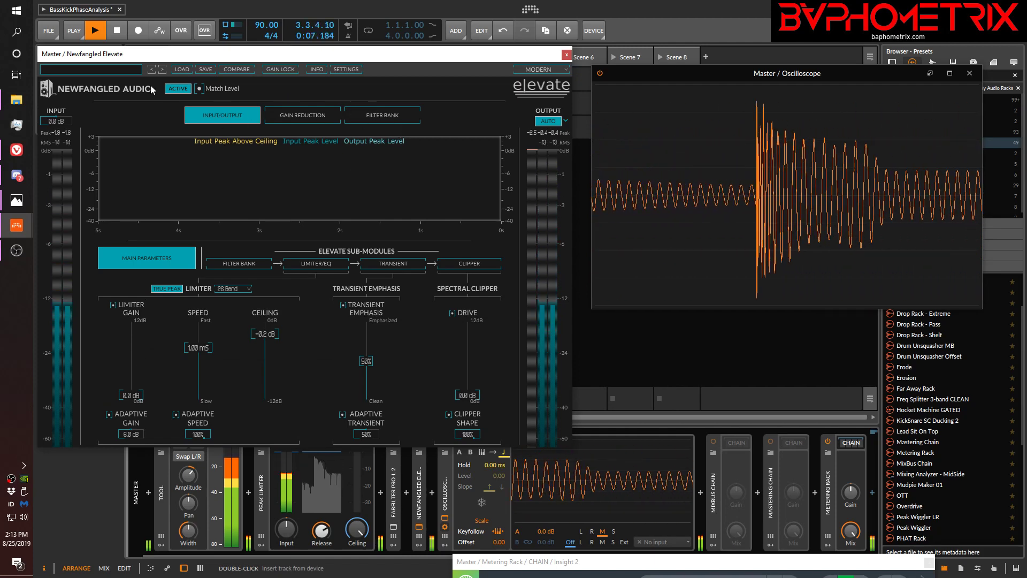
{"action": "left_click", "coordinate": [178, 89]}
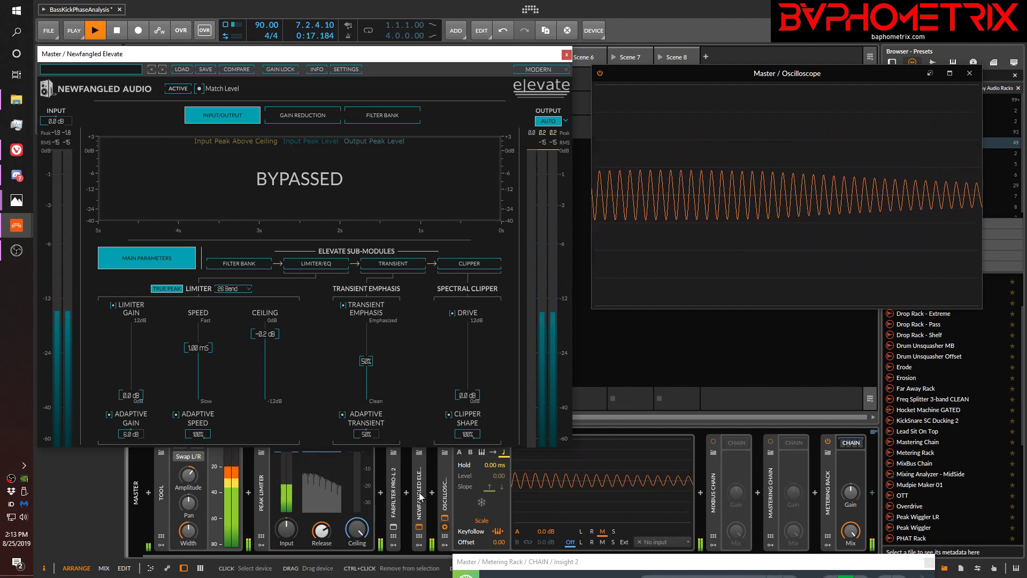
{"action": "left_click", "coordinate": [175, 88]}
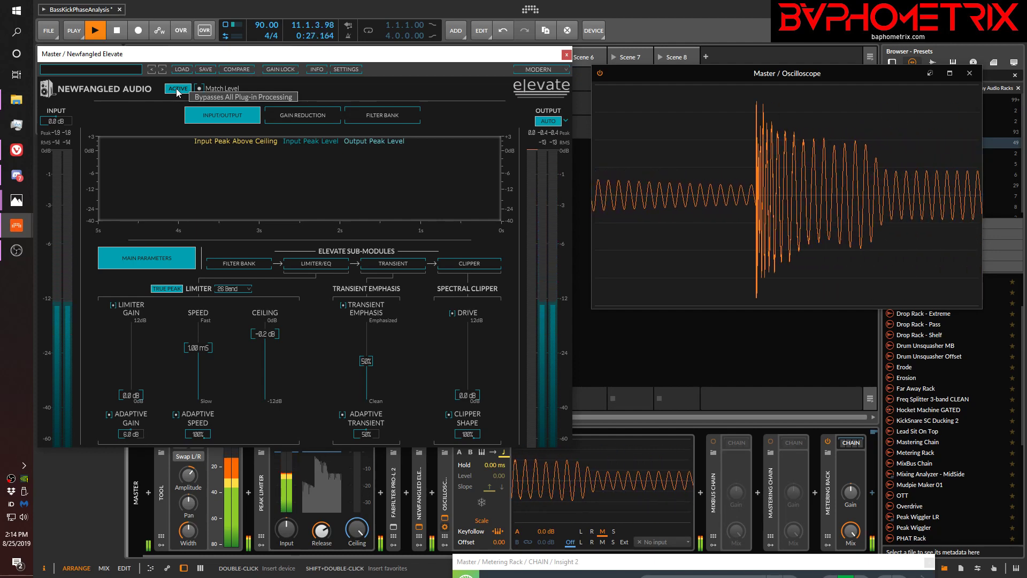
{"action": "key", "text": "space"}
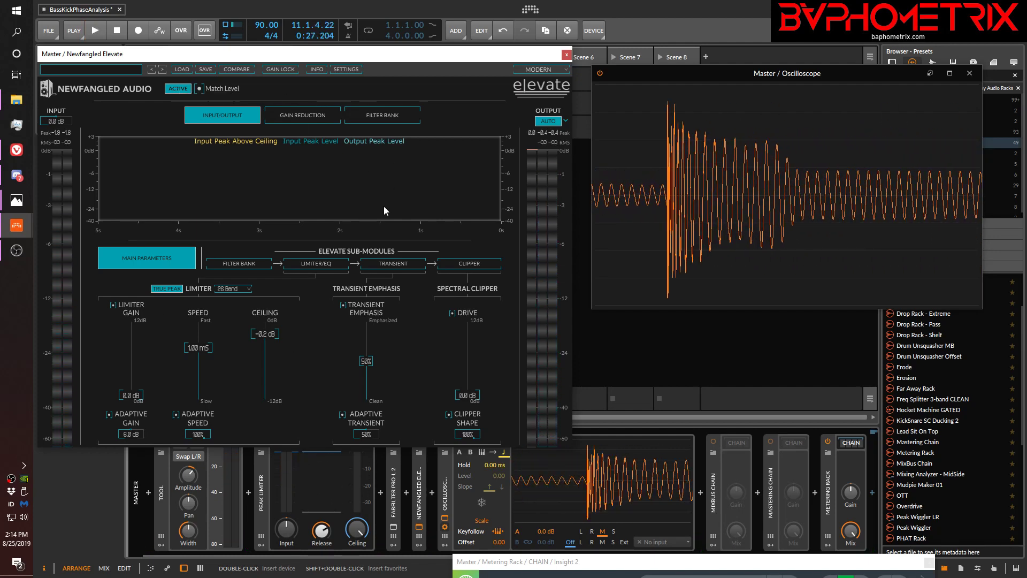
Review Elevate's Limiter/EQ and Transient sub-modules, and play the clips with Elevate active to examine the emphasized transient
{"action": "left_click", "coordinate": [399, 265]}
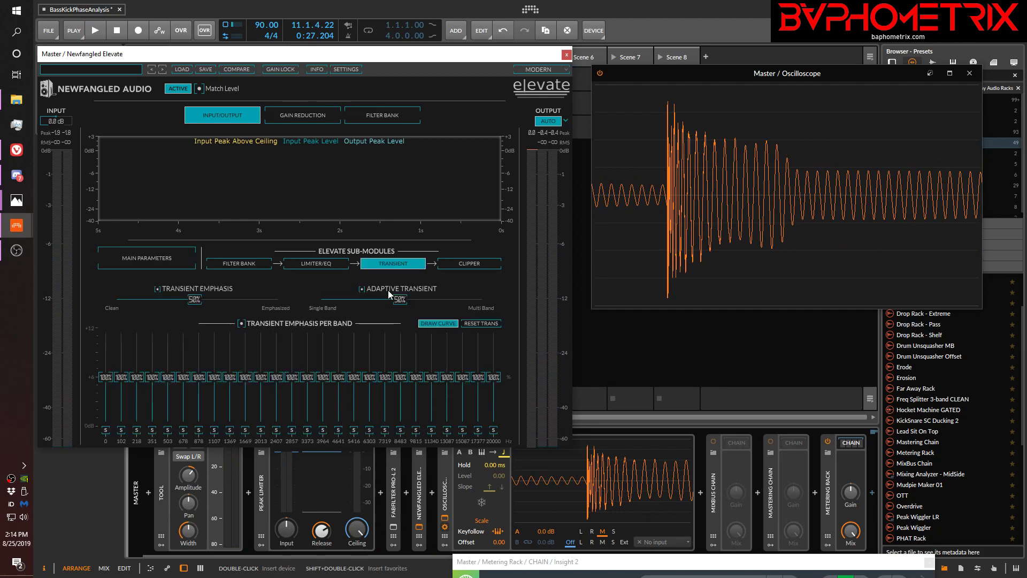
{"action": "left_click", "coordinate": [323, 264]}
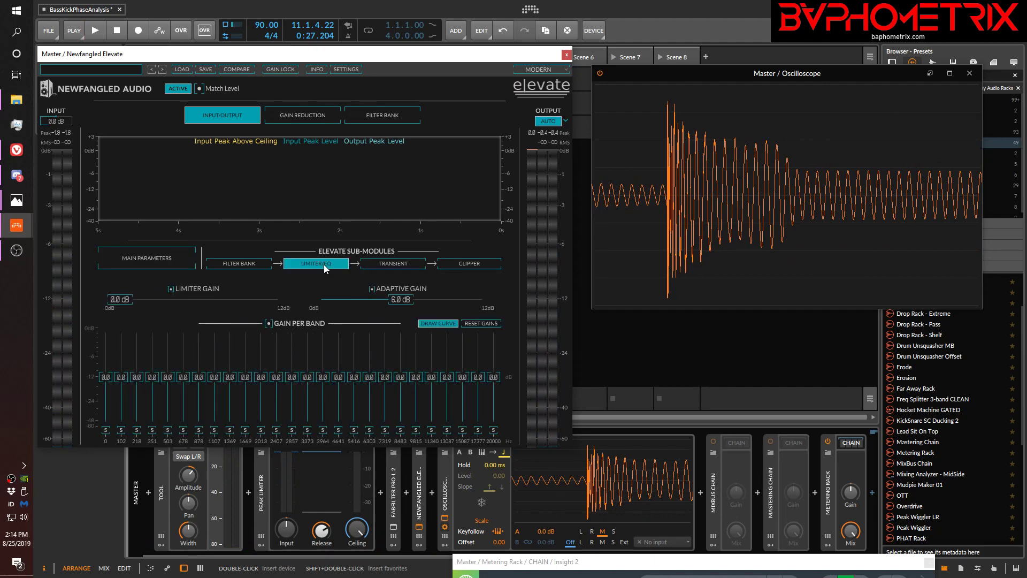
{"action": "left_click", "coordinate": [388, 266]}
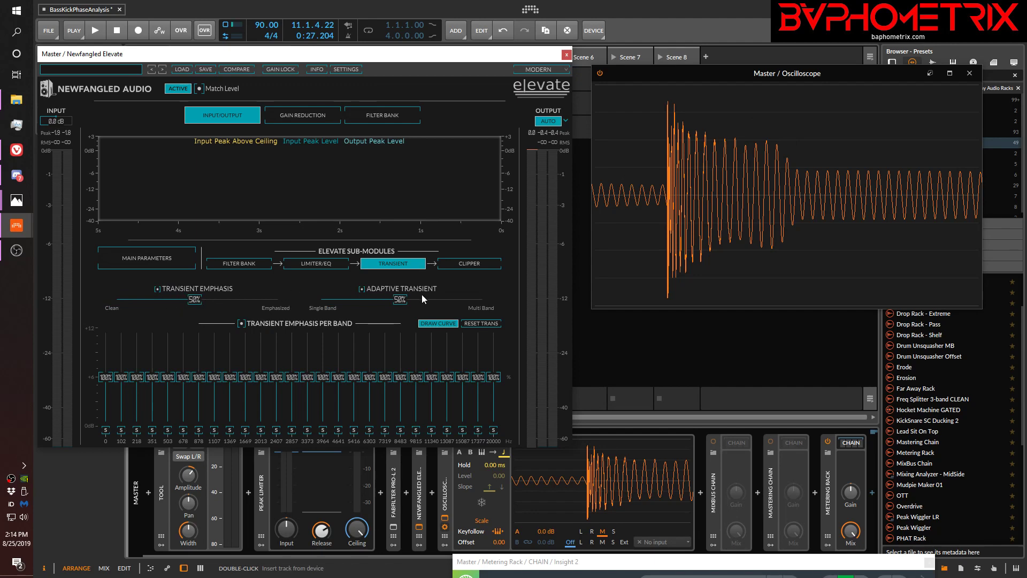
{"action": "key", "text": "space"}
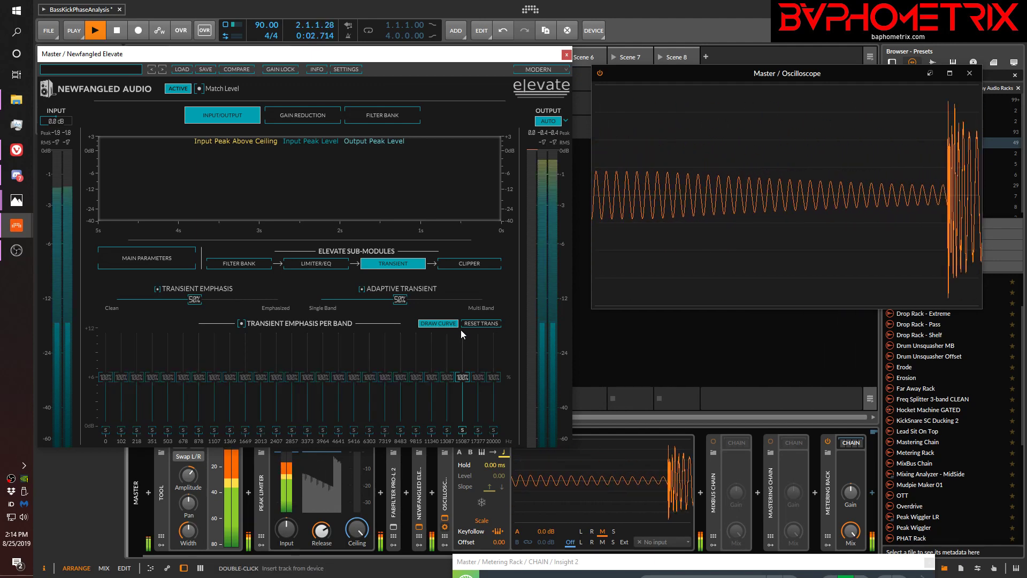
{"action": "key", "text": "space"}
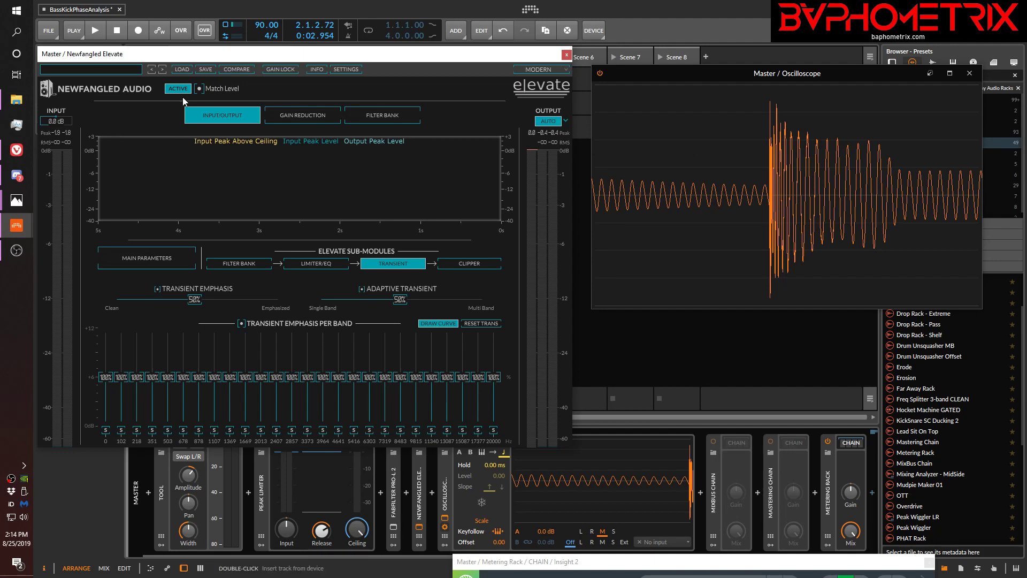
Replay the clips and bypass Elevate during playback, capturing the unprocessed kick and sub waveform for comparison
{"action": "key", "text": "space"}
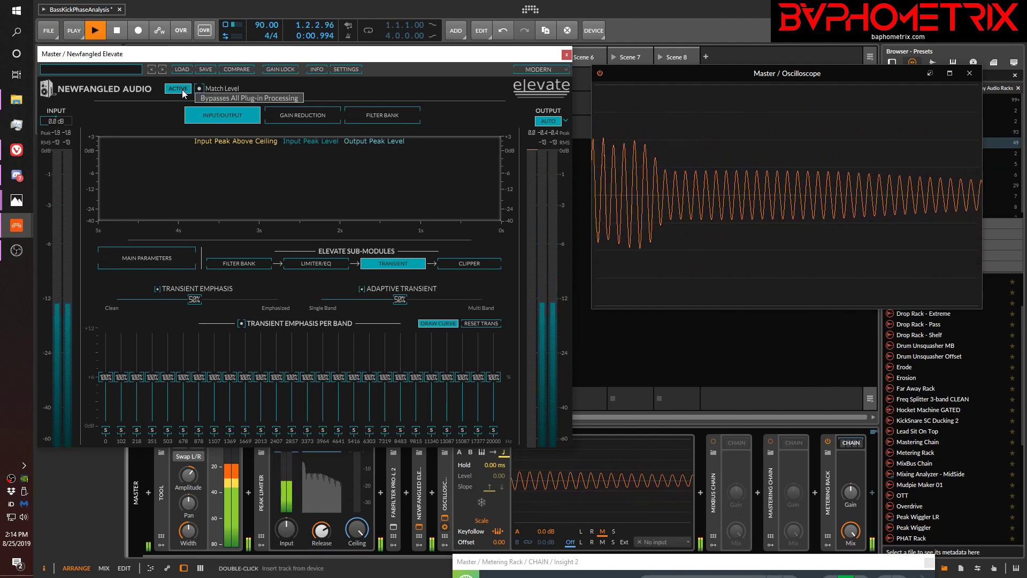
{"action": "left_click", "coordinate": [182, 89]}
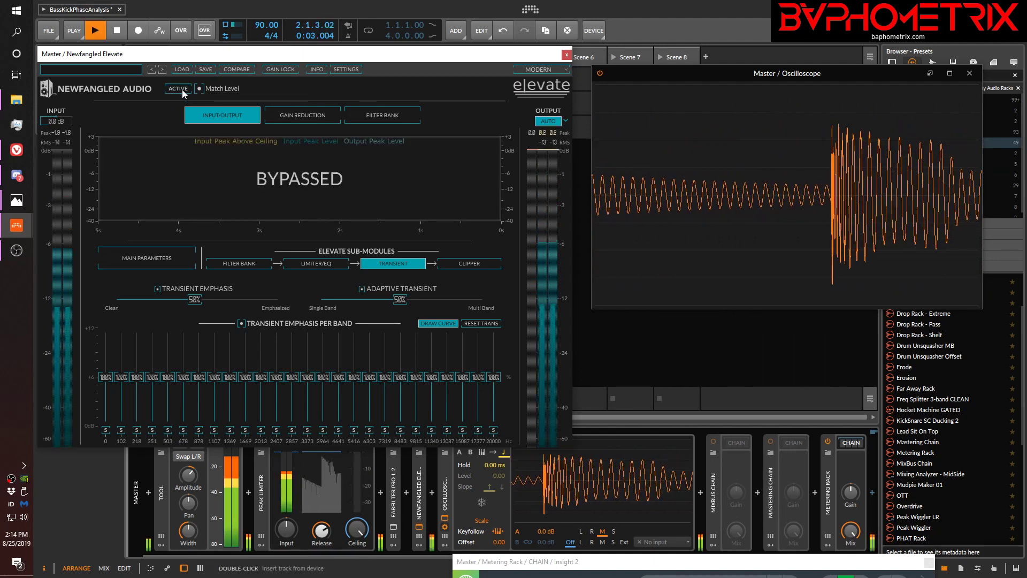
{"action": "key", "text": "space"}
{"action": "key", "text": "space"}
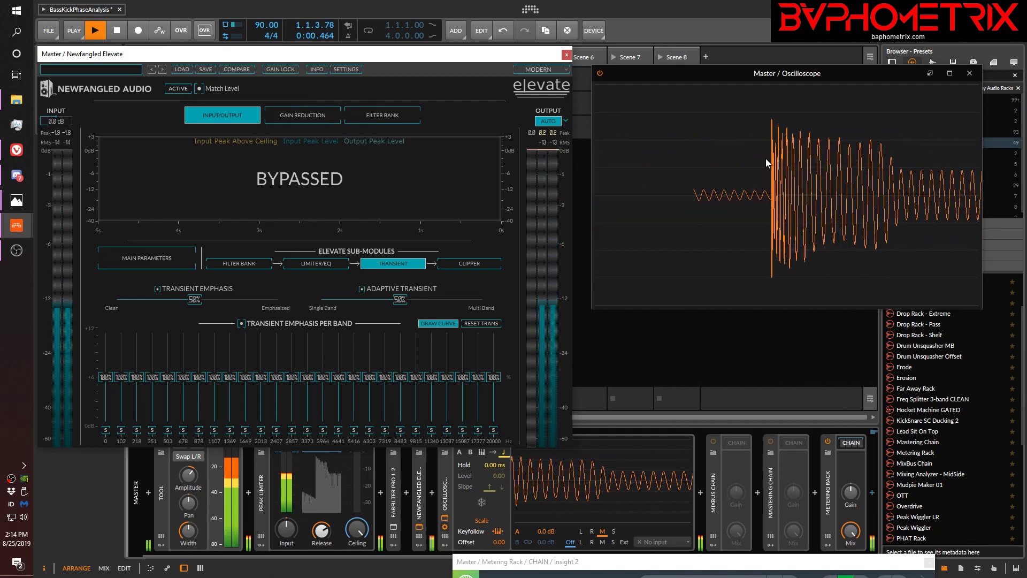
{"action": "key", "text": "space"}
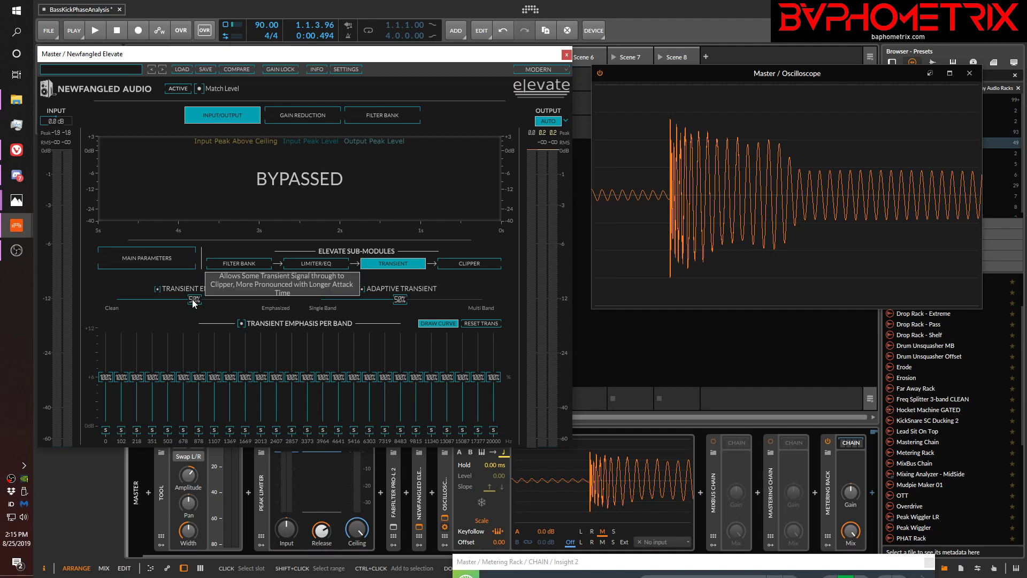
Reactivate Elevate and lower its Transient Emphasis to 0% (Clean) while playing the kick and sub
{"action": "left_click", "coordinate": [179, 87]}
{"action": "key", "text": "space"}
{"action": "left_click_drag", "start_coordinate": [195, 299], "coordinate": [88, 291]}
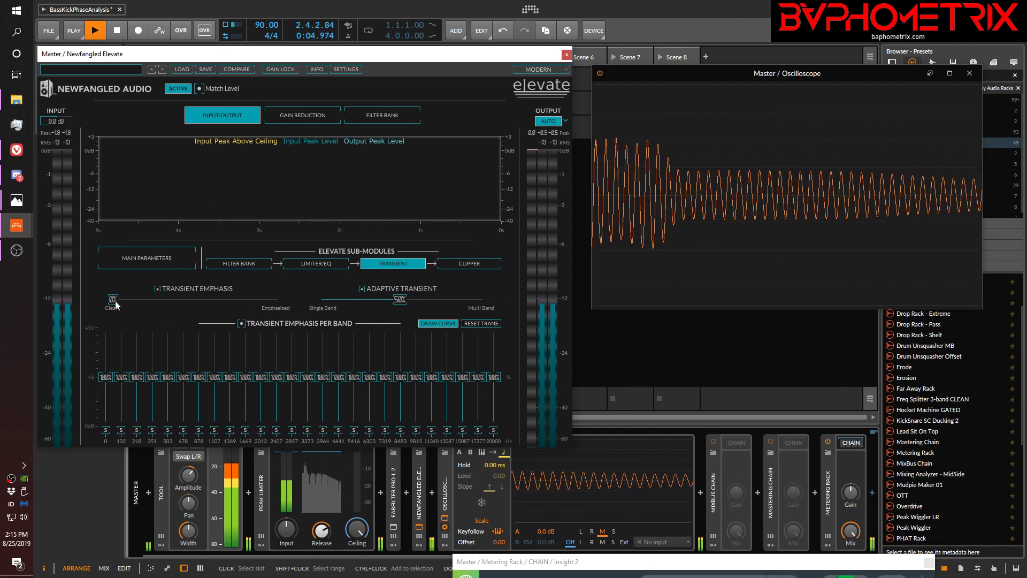
{"action": "left_click_drag", "start_coordinate": [114, 302], "coordinate": [20, 294]}
{"action": "key", "text": "space"}
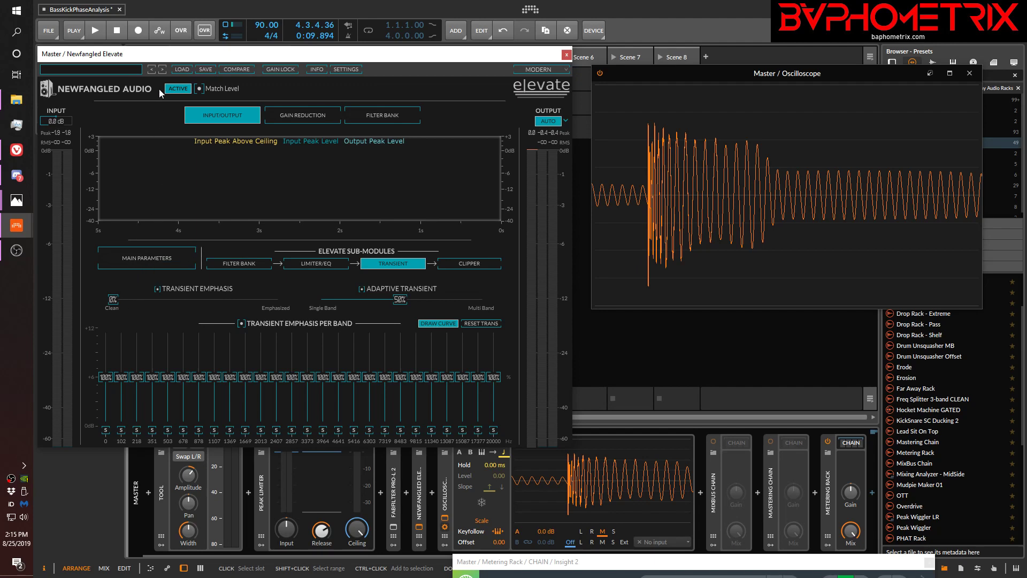
Raise Elevate's Limiter Gain in the main parameters to 5.9 dB during playback, then replay the clips to capture the limited waveform
{"action": "left_click", "coordinate": [160, 262]}
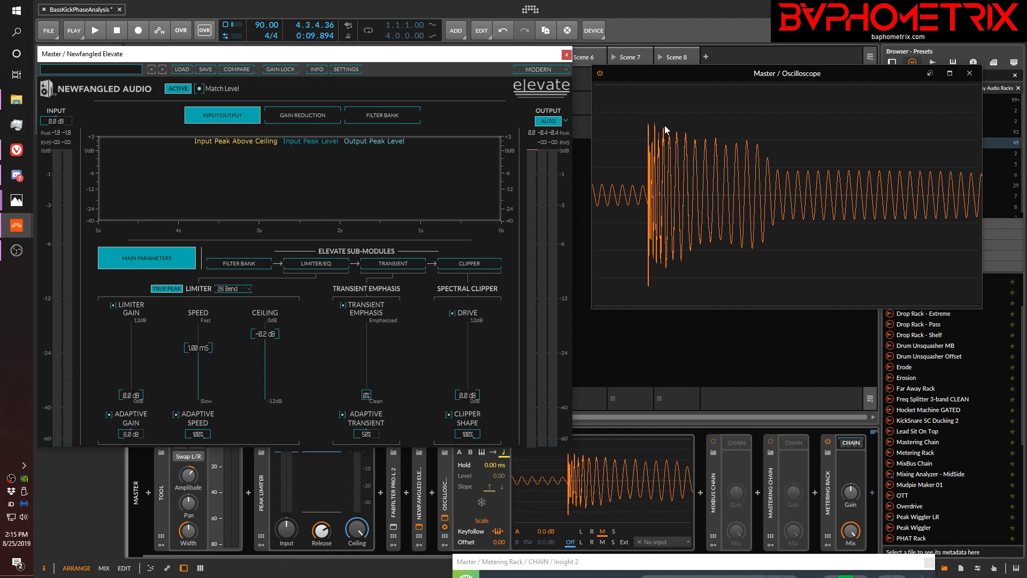
{"action": "key", "text": "space"}
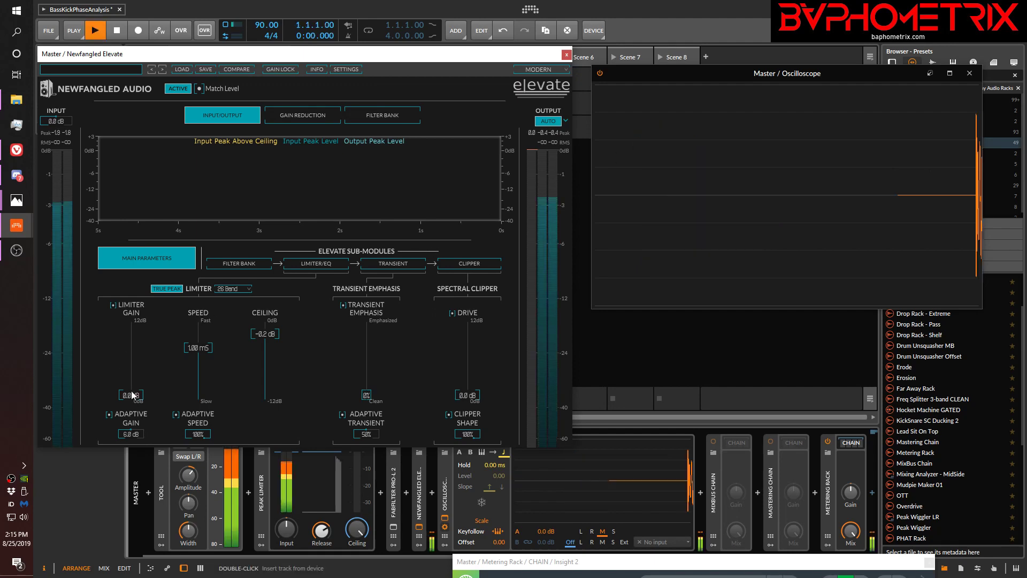
{"action": "left_click_drag", "start_coordinate": [129, 394], "coordinate": [142, 321]}
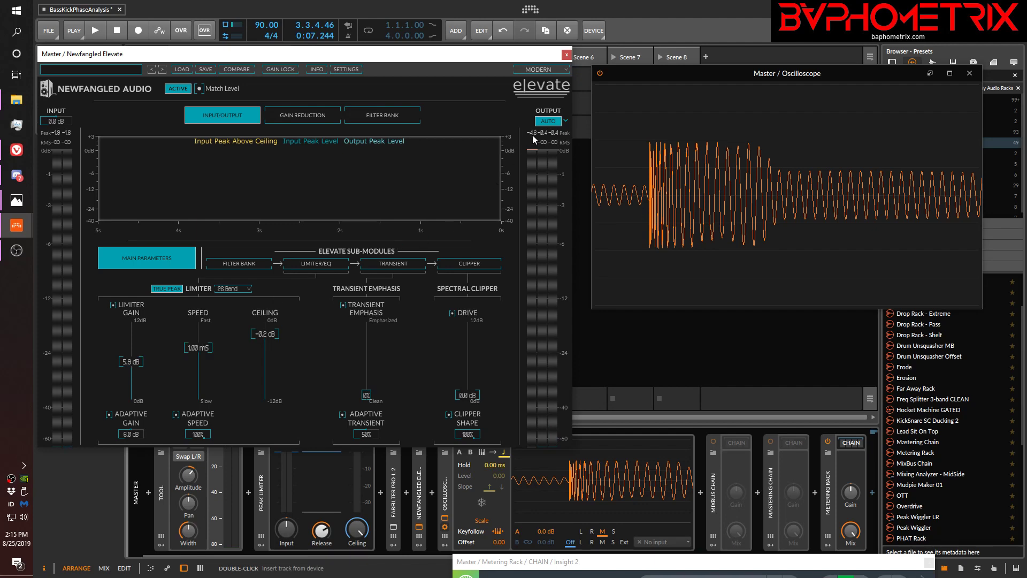
{"action": "key", "text": "space"}
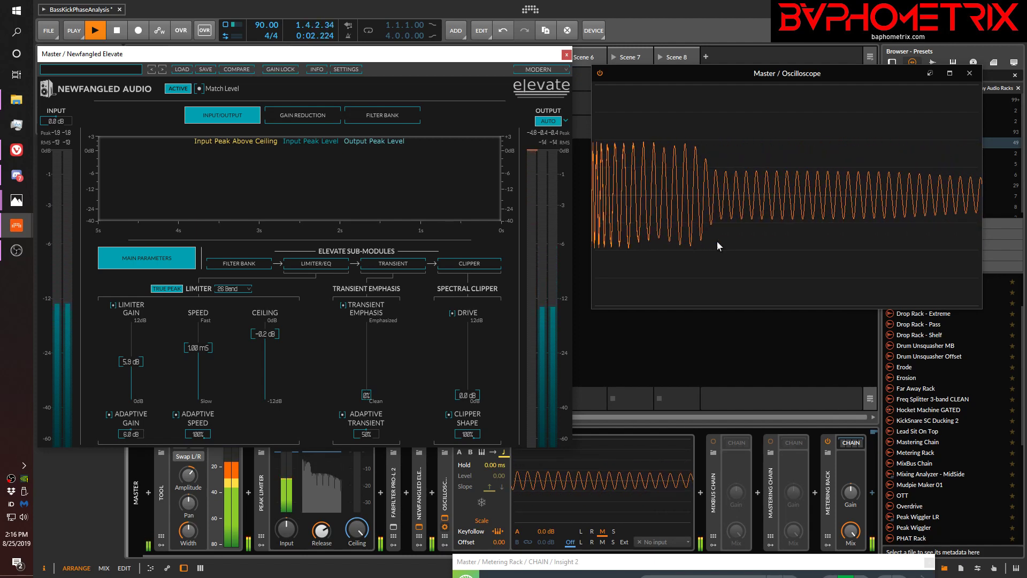
{"action": "key", "text": "space"}
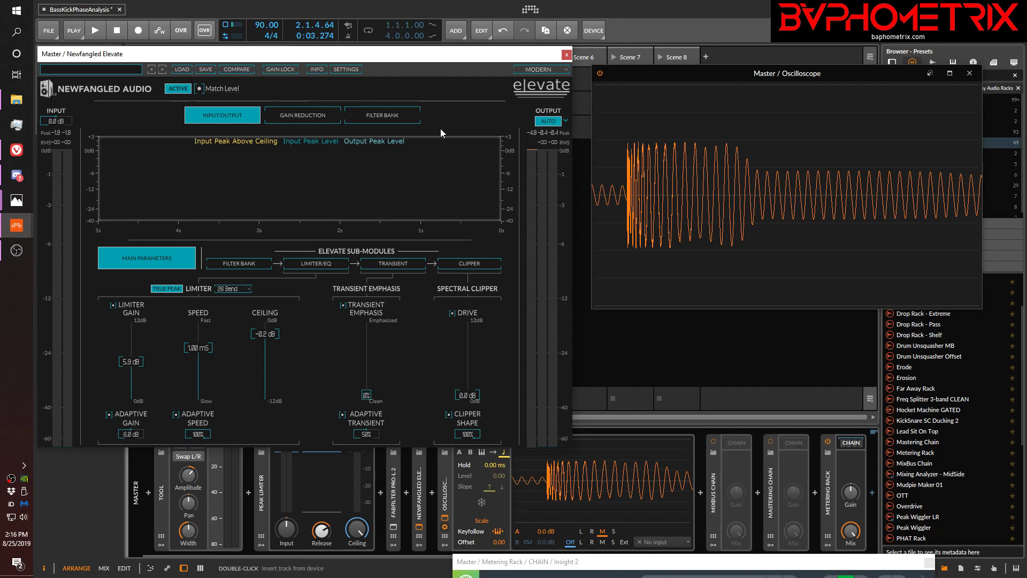
Play the clips while repeatedly bypassing and reactivating Elevate, comparing the limited and unprocessed kick transients in the Oscilloscope
{"action": "key", "text": "space"}
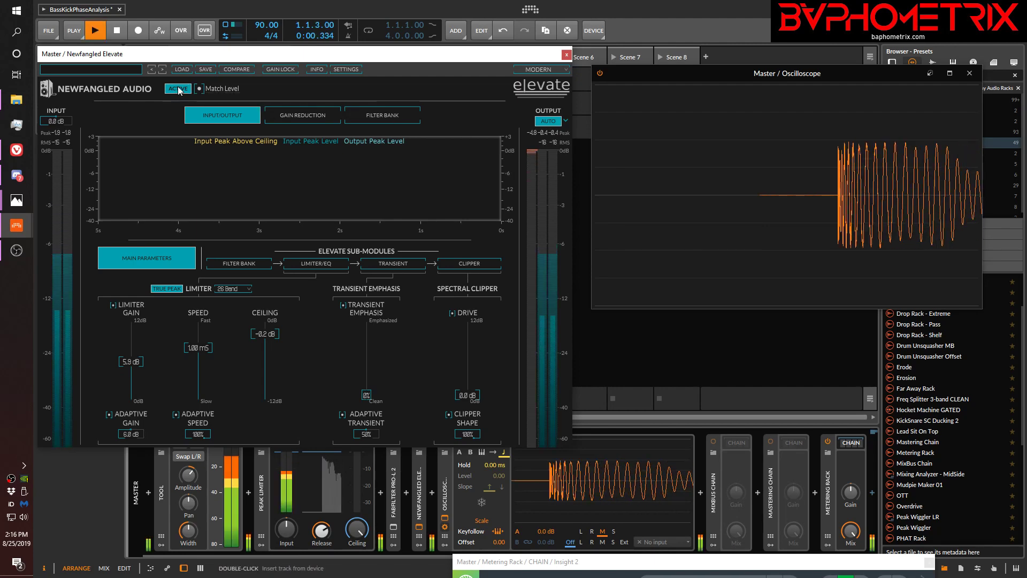
{"action": "left_click", "coordinate": [178, 89]}
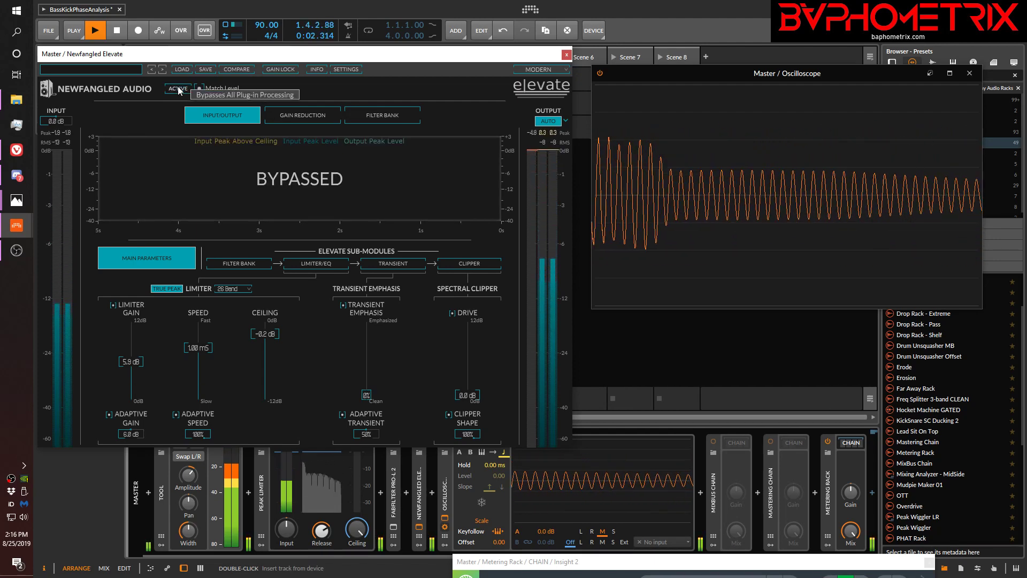
{"action": "left_click", "coordinate": [178, 90]}
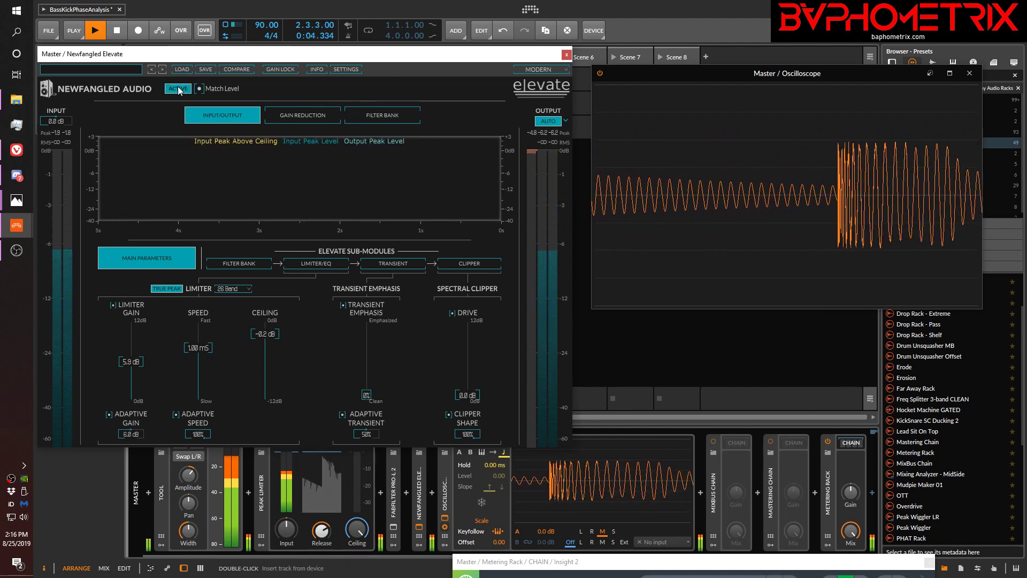
{"action": "left_click", "coordinate": [178, 89]}
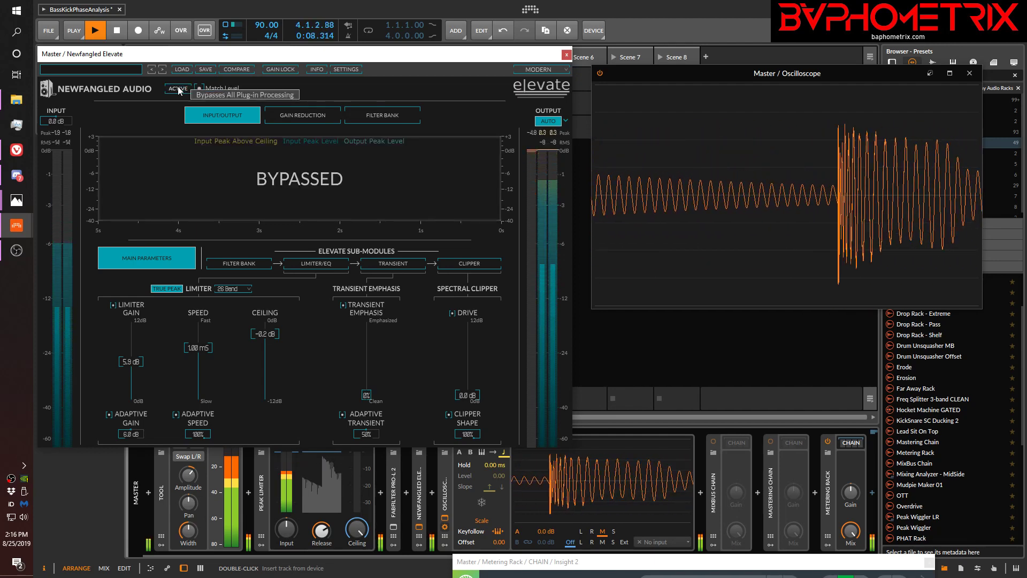
{"action": "left_click", "coordinate": [178, 89]}
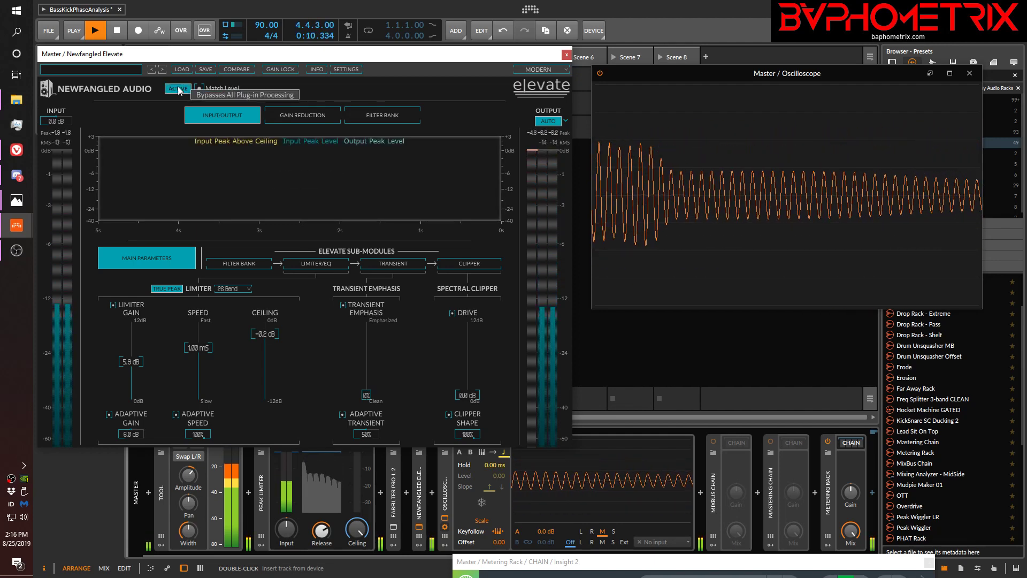
{"action": "left_click", "coordinate": [179, 89]}
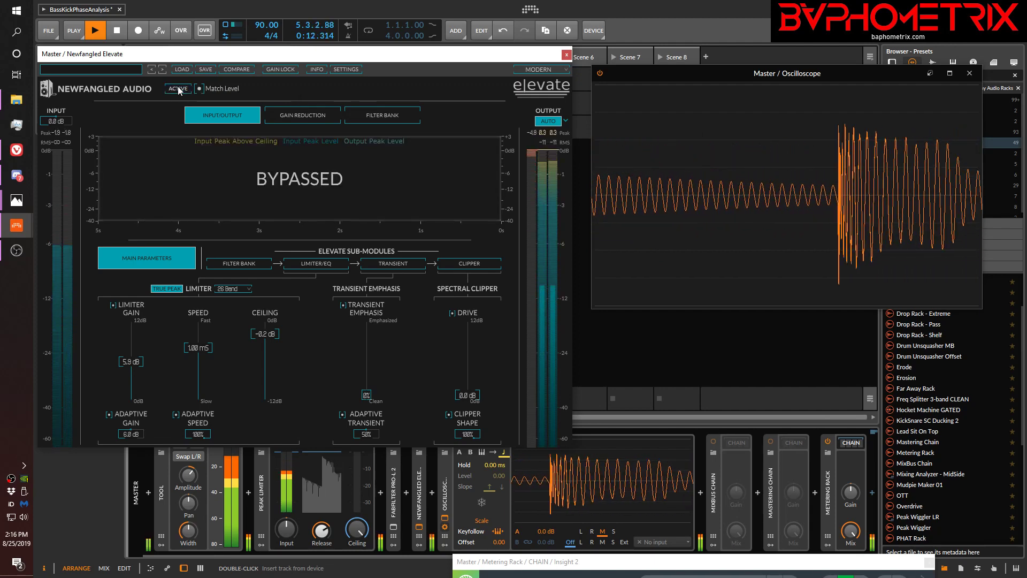
{"action": "left_click", "coordinate": [179, 89]}
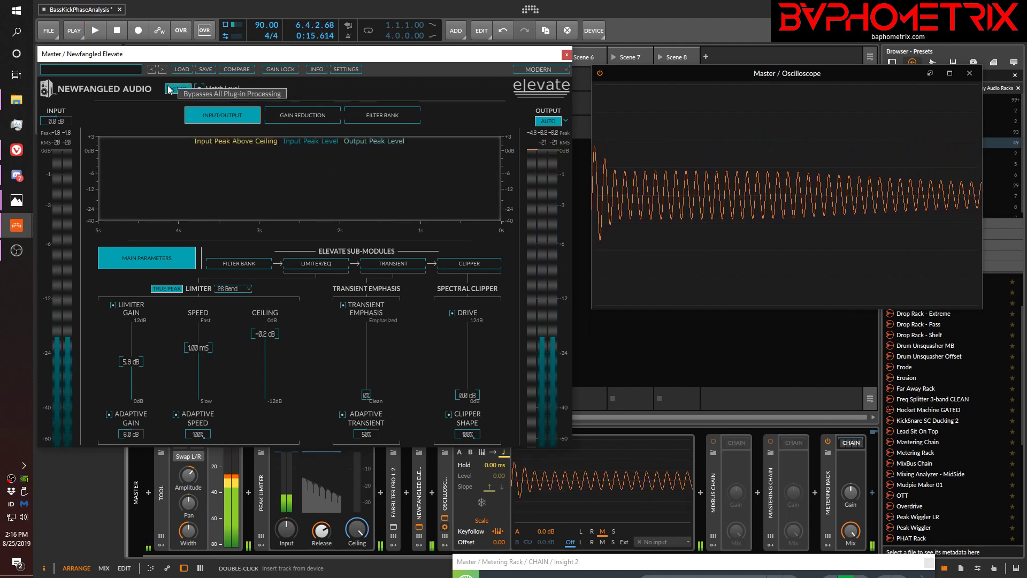
{"action": "key", "text": "space"}
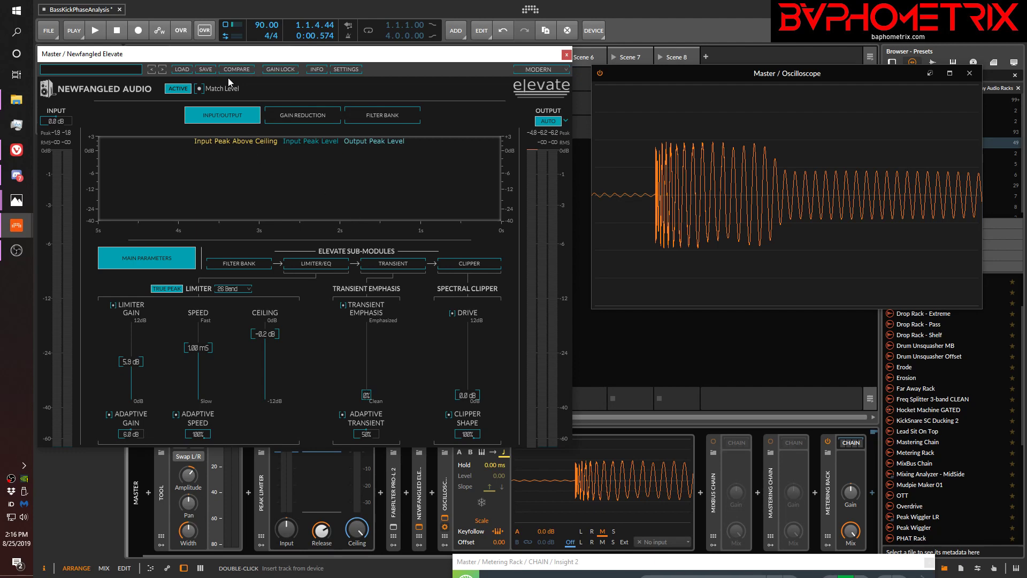
Replay the clips starting with Elevate bypassed, alternating its processing on and off to compare the sound, and stop with it active
{"action": "left_click", "coordinate": [182, 89]}
{"action": "key", "text": "space"}
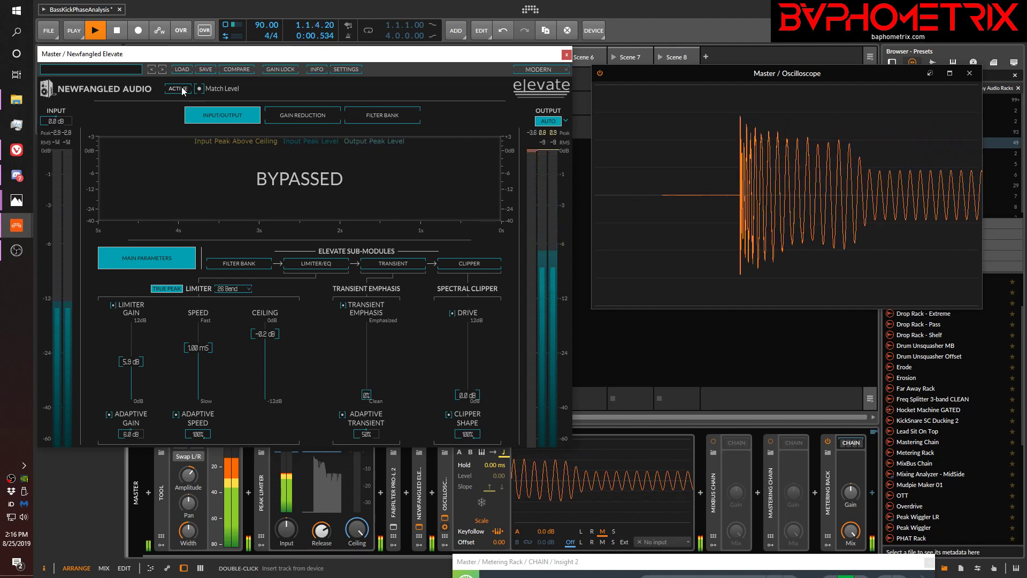
{"action": "left_click", "coordinate": [182, 90]}
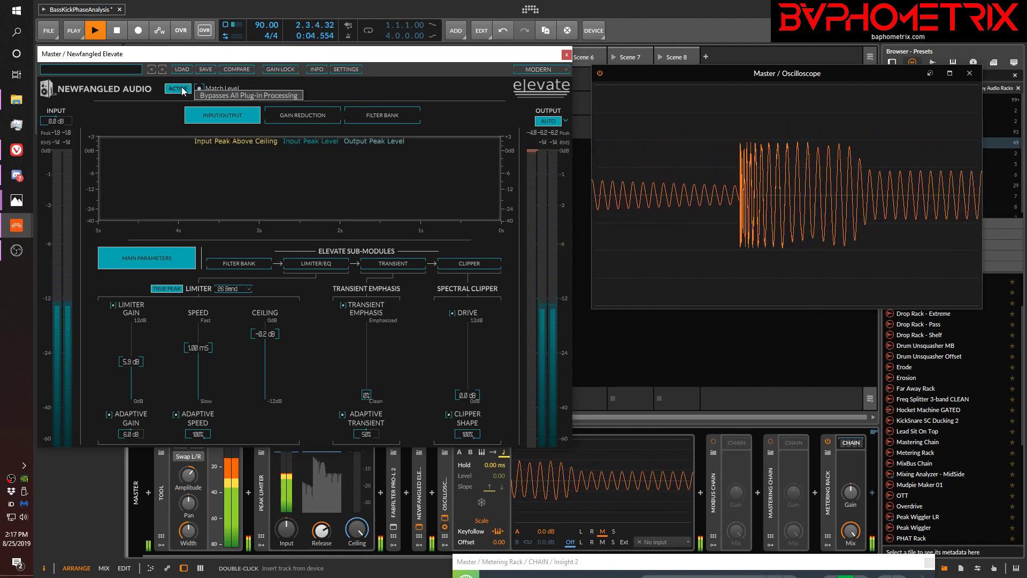
{"action": "left_click", "coordinate": [181, 89]}
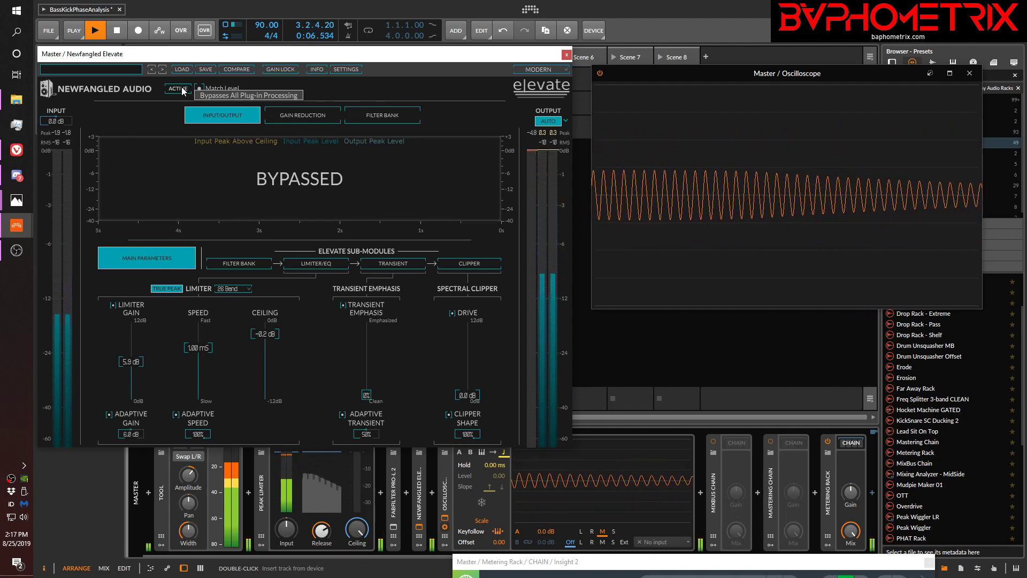
{"action": "left_click", "coordinate": [182, 89]}
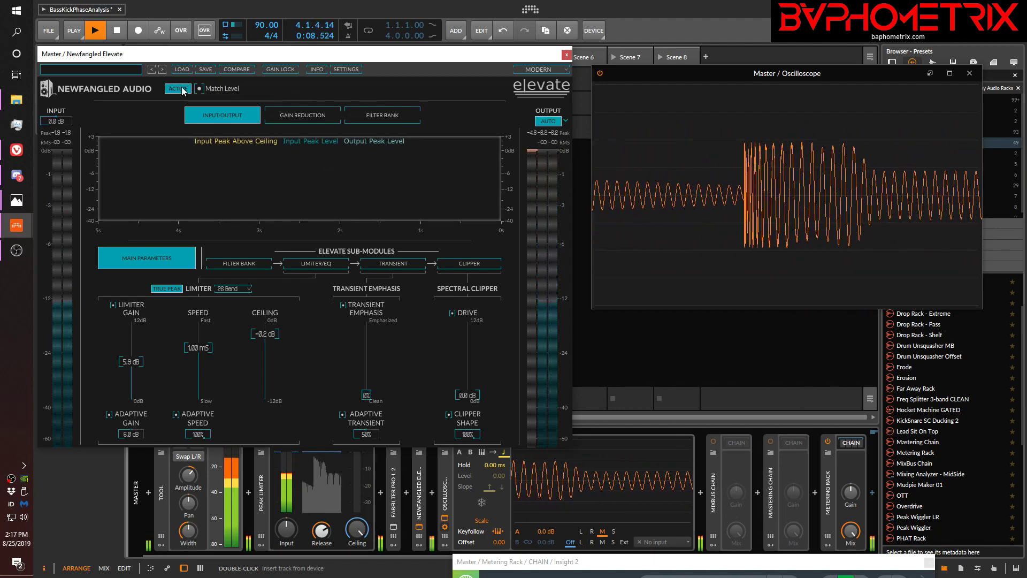
{"action": "key", "text": "space"}
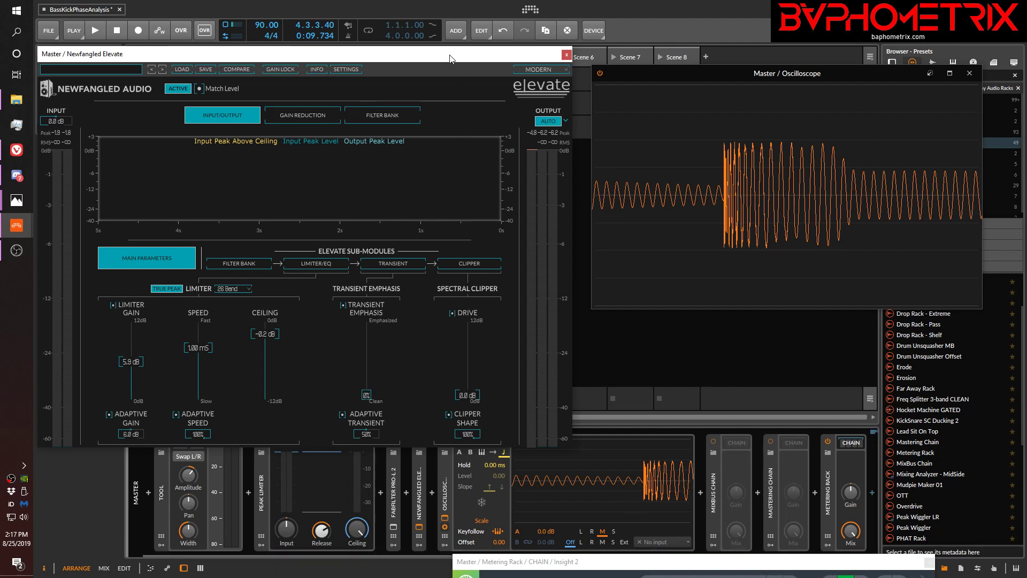
Switch the ducking FX Selector on the SubLab track to DUCK OFF and bring the Elevate window back into view
{"action": "left_click_drag", "start_coordinate": [449, 59], "coordinate": [450, 439]}
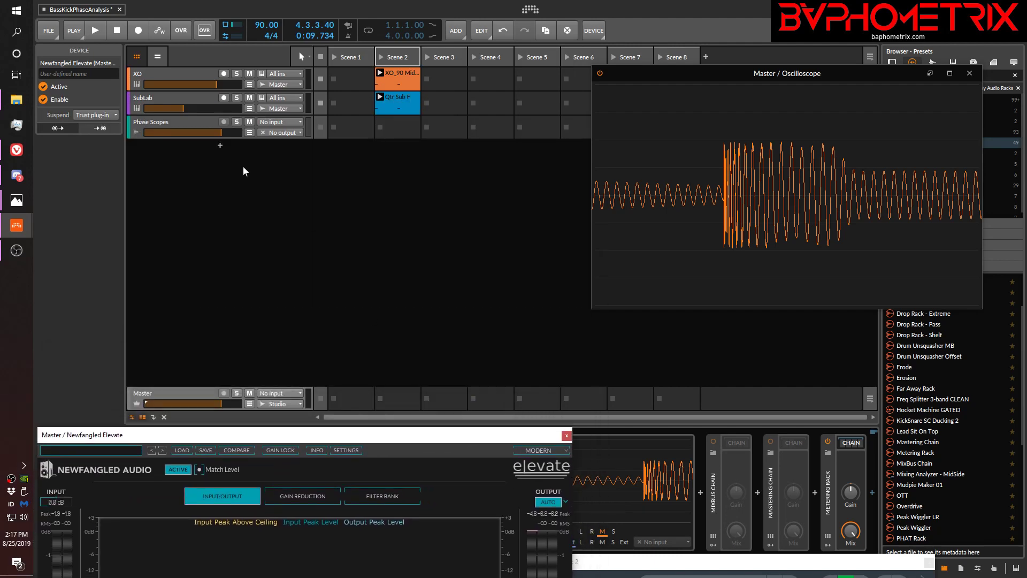
{"action": "left_click", "coordinate": [146, 102]}
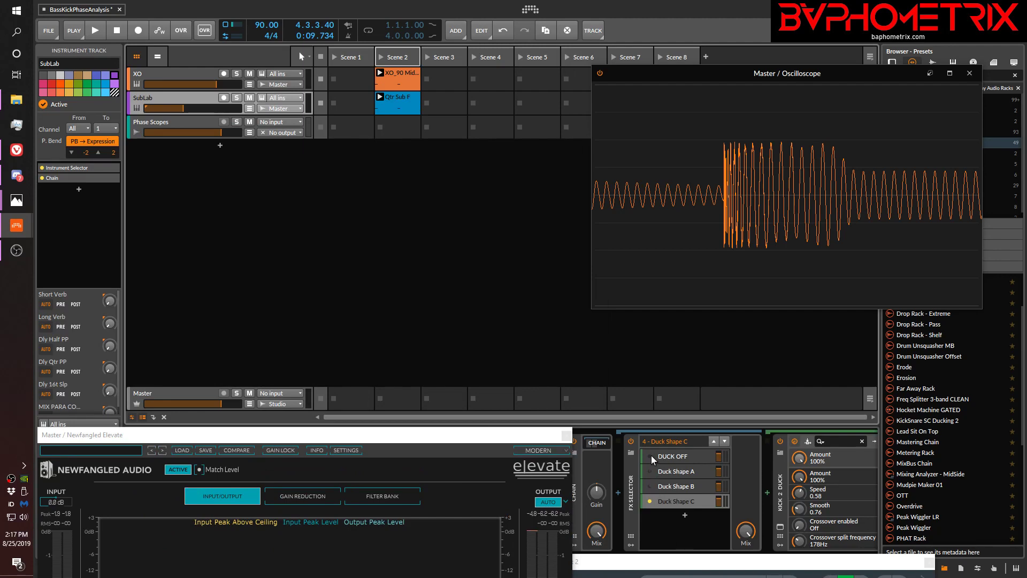
{"action": "left_click", "coordinate": [651, 456]}
{"action": "left_click_drag", "start_coordinate": [447, 444], "coordinate": [412, 61]}
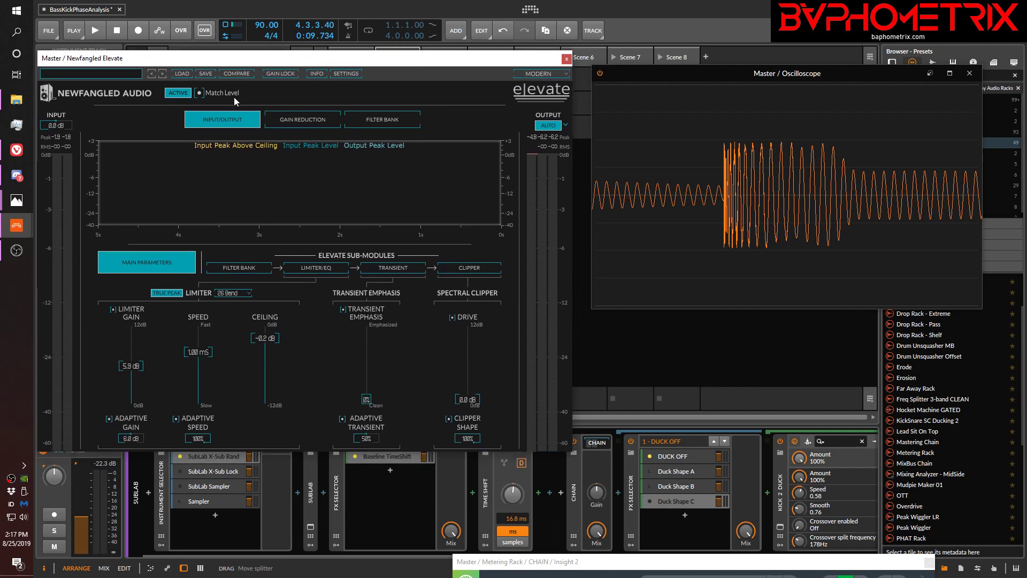
Bypass Elevate and play the unducked kick and sub, capturing their unprocessed combined waveform in the Oscilloscope
{"action": "left_click", "coordinate": [178, 93]}
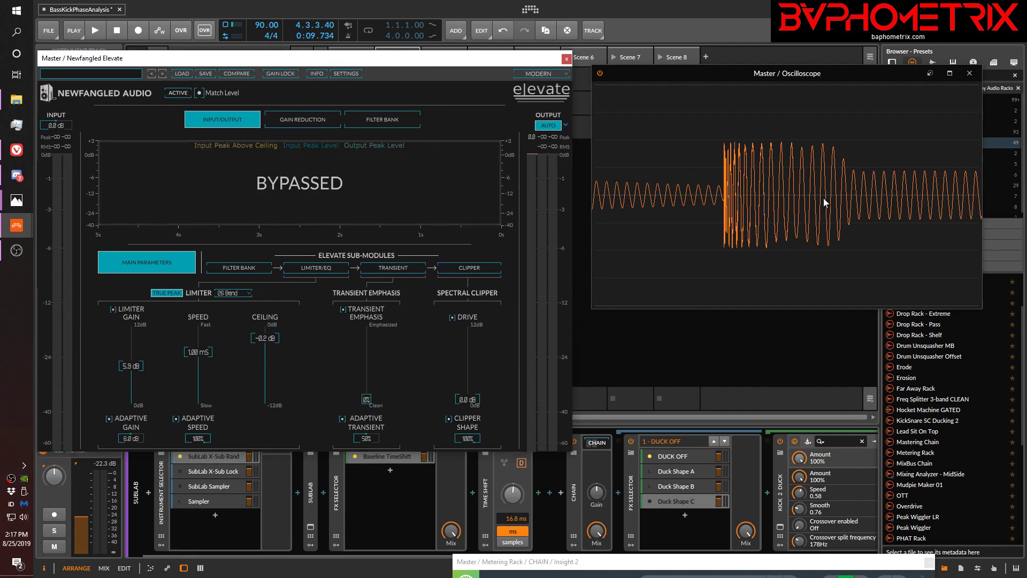
{"action": "key", "text": "space"}
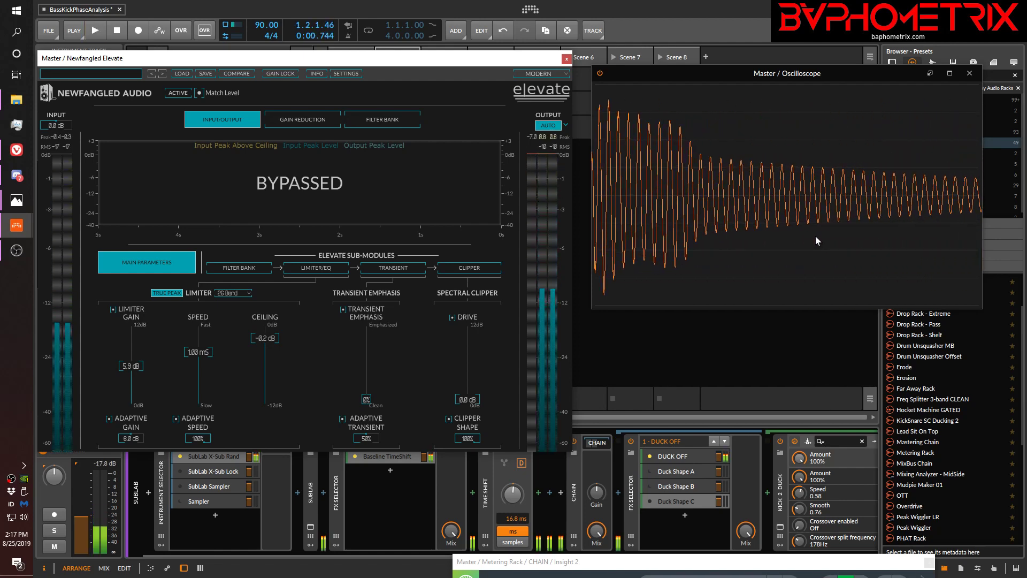
{"action": "key", "text": "space"}
{"action": "key", "text": "space"}
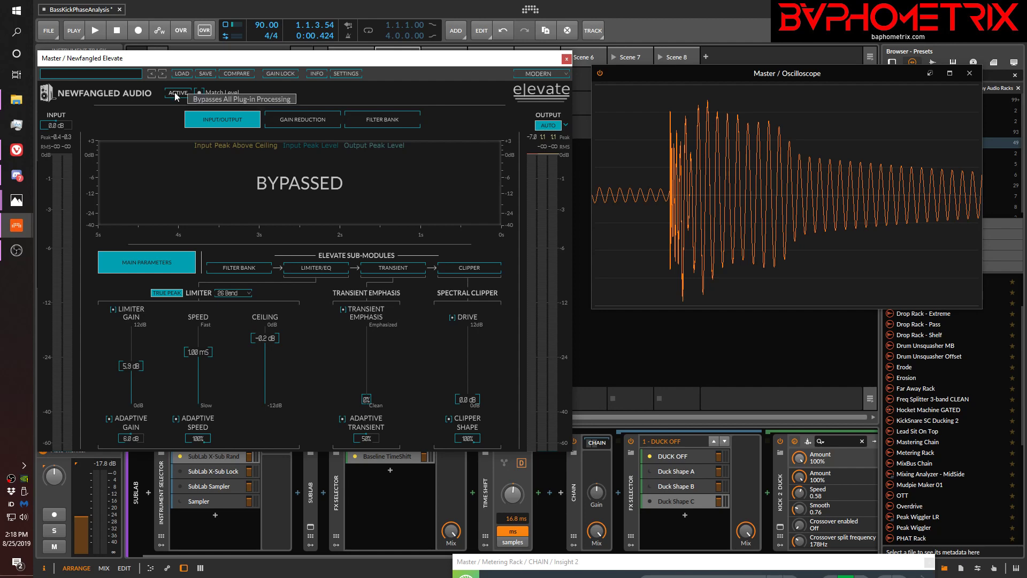
Play the unducked kick and sub while toggling Elevate's processing, comparing the limited and raw waveforms in the Oscilloscope
{"action": "key", "text": "space"}
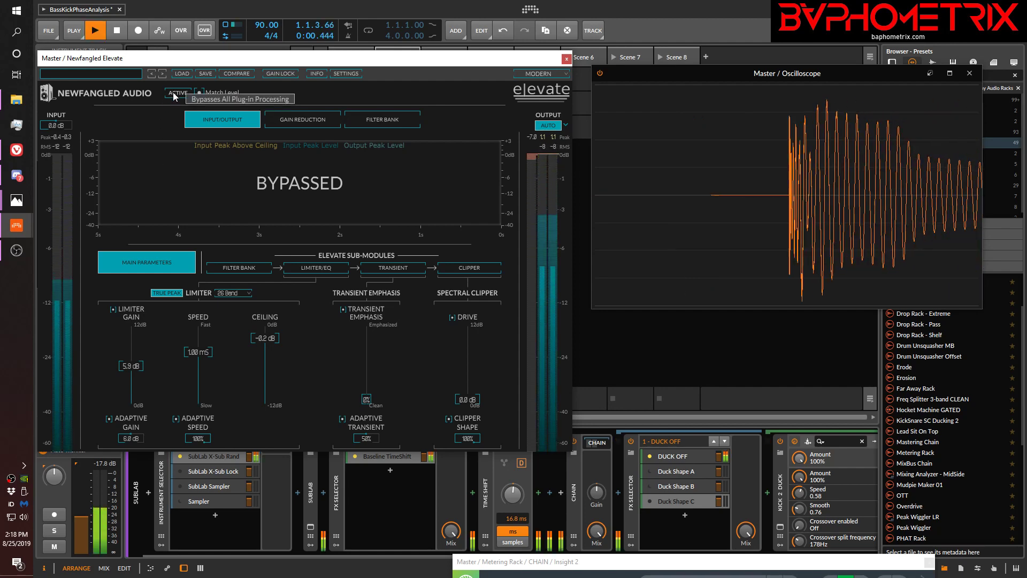
{"action": "left_click", "coordinate": [173, 95]}
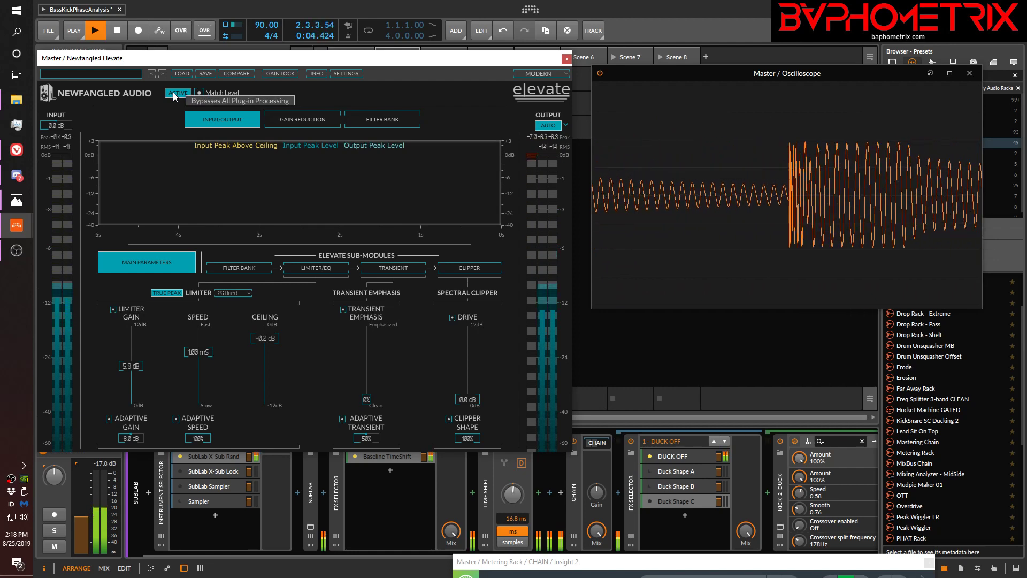
{"action": "left_click", "coordinate": [174, 95]}
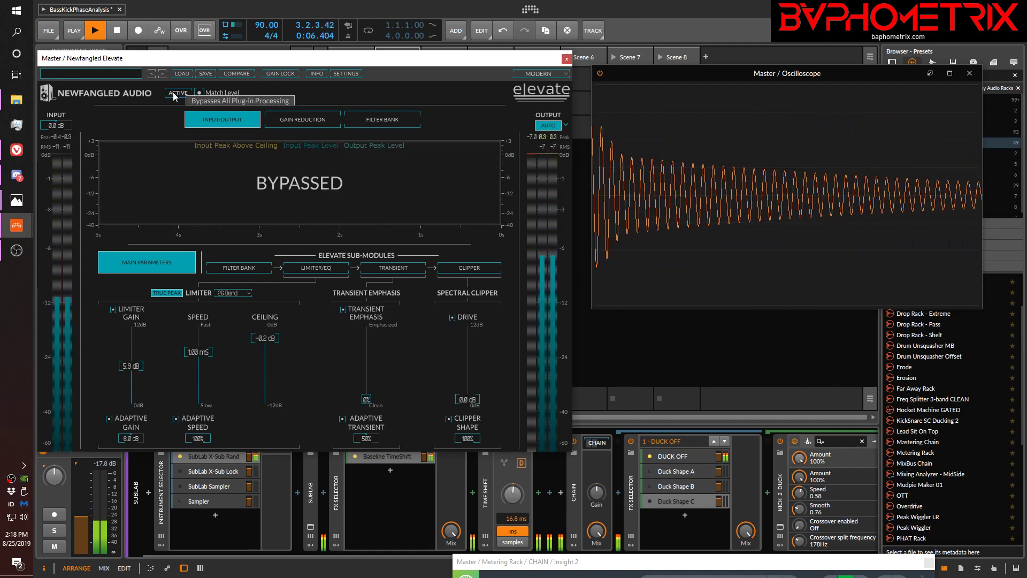
{"action": "left_click", "coordinate": [174, 95]}
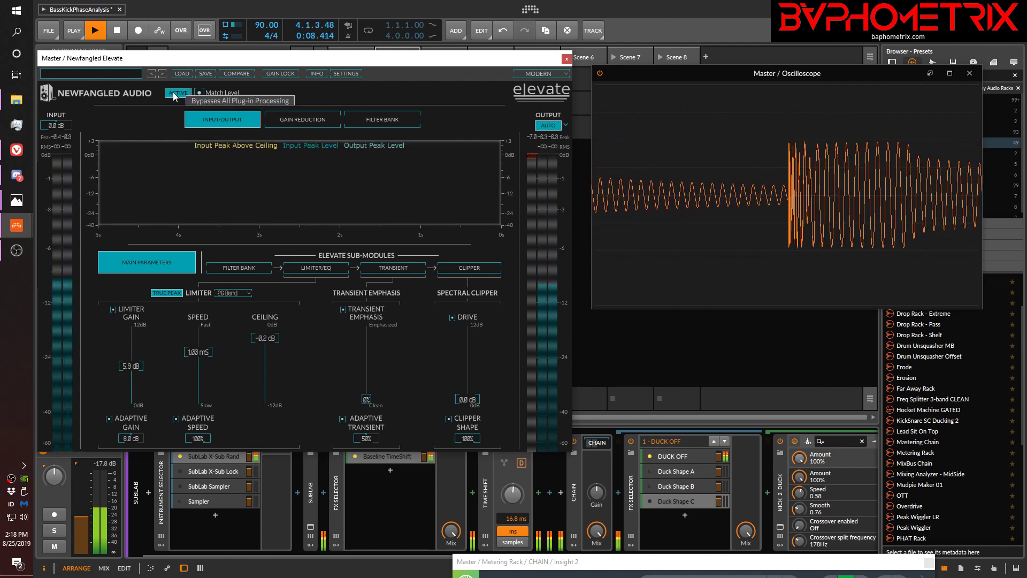
{"action": "left_click", "coordinate": [174, 96]}
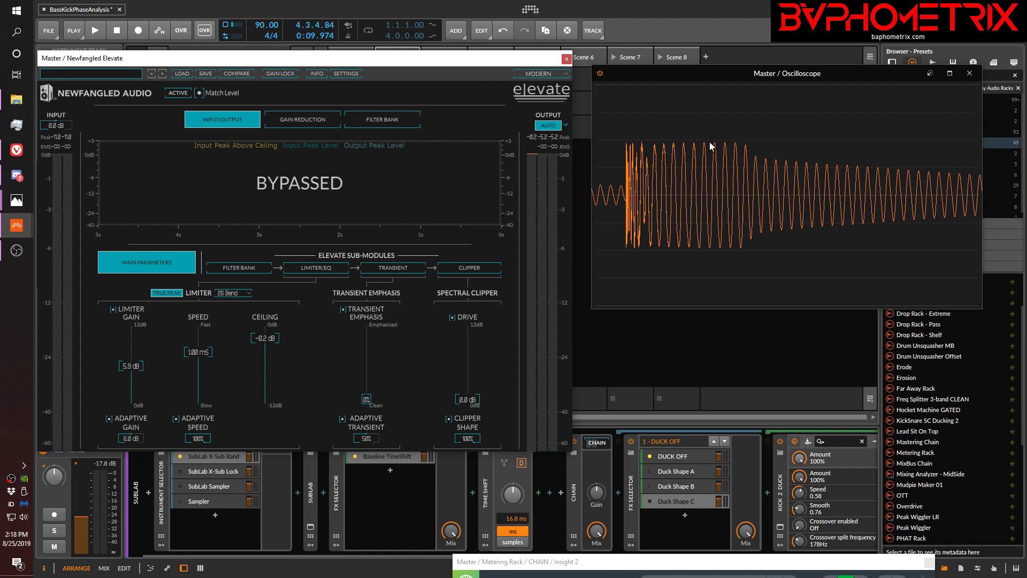
Replay the unducked kick and sub starting with Elevate active, alternate its processing to compare the Oscilloscope waveforms, and stop with it bypassed
{"action": "left_click", "coordinate": [181, 94]}
{"action": "key", "text": "space"}
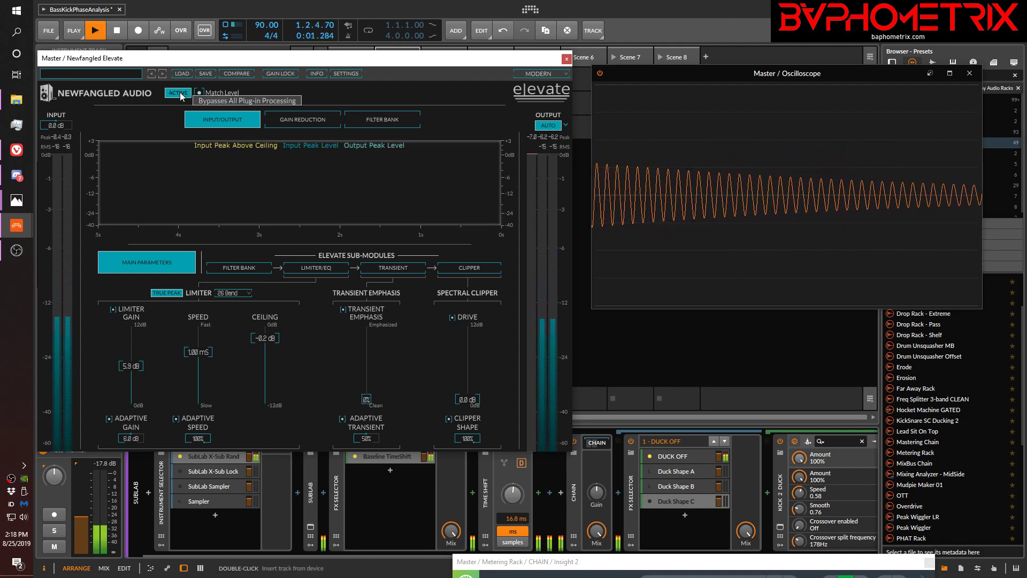
{"action": "left_click", "coordinate": [180, 92]}
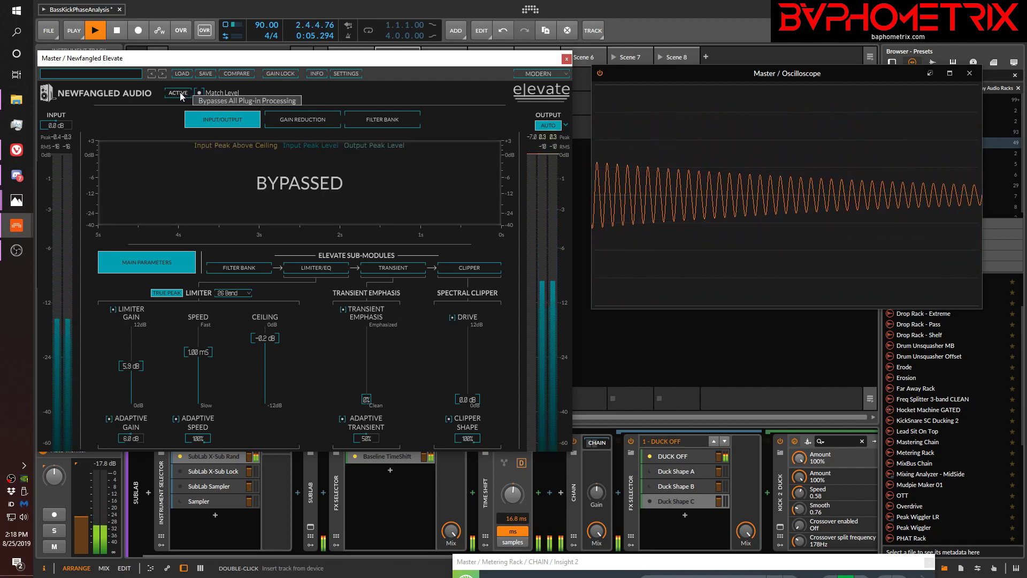
{"action": "left_click", "coordinate": [180, 92]}
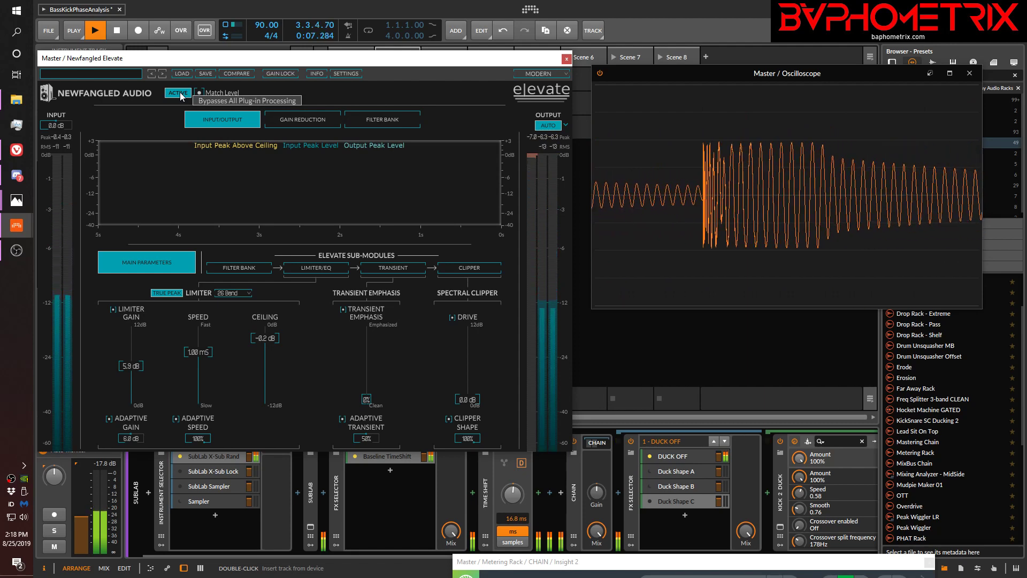
{"action": "left_click", "coordinate": [180, 92]}
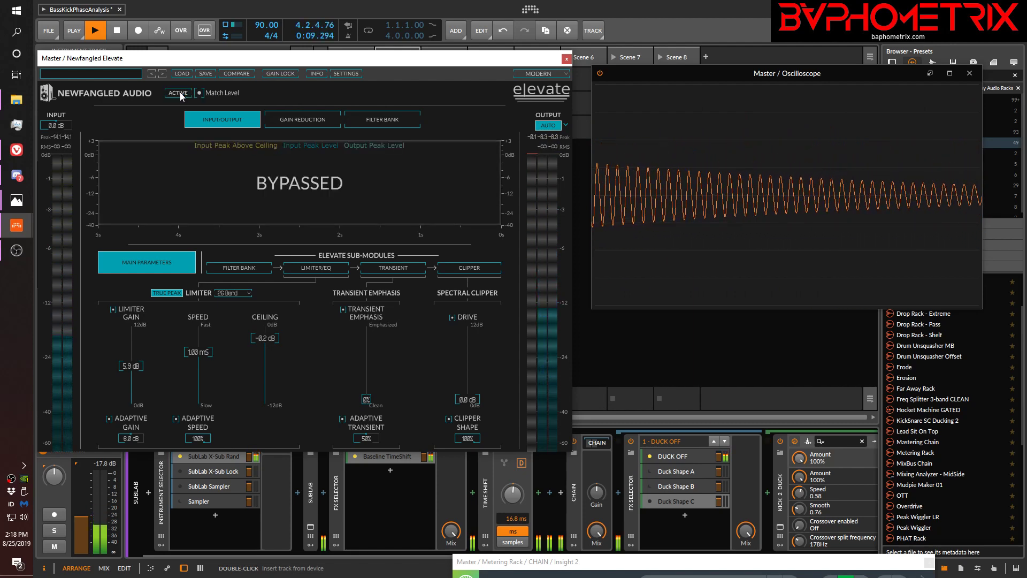
{"action": "key", "text": "space"}
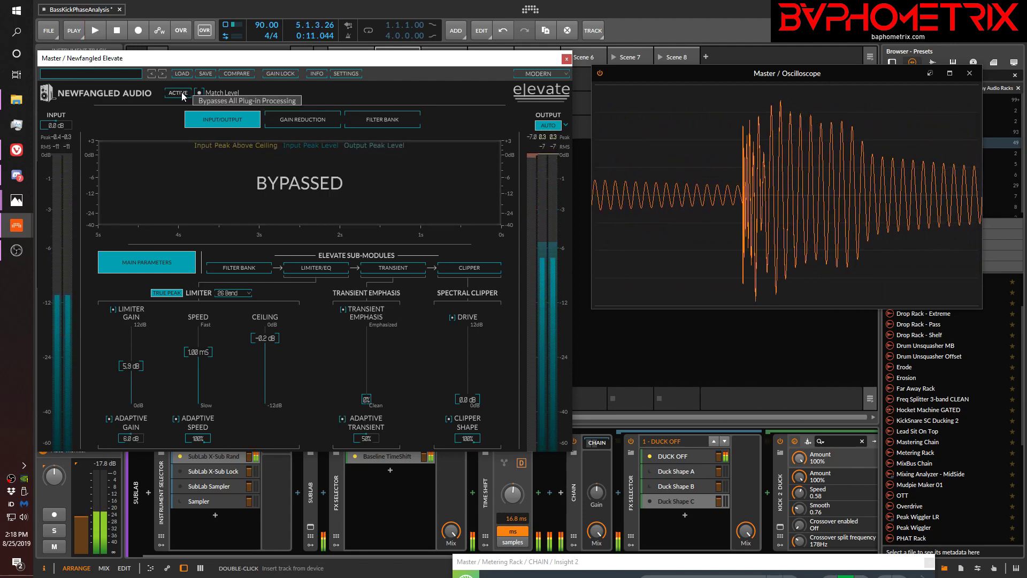
Switch the ducking FX Selector on the SubLab track to Duck Shape C and play the ducked kick and sub with Elevate bypassed
{"action": "left_click", "coordinate": [649, 501]}
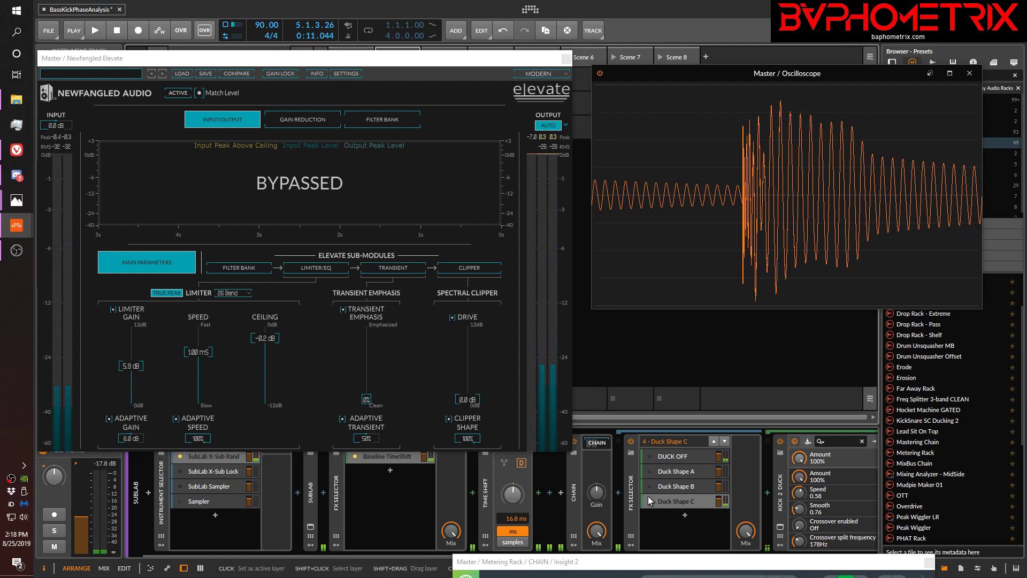
{"action": "left_click", "coordinate": [178, 93]}
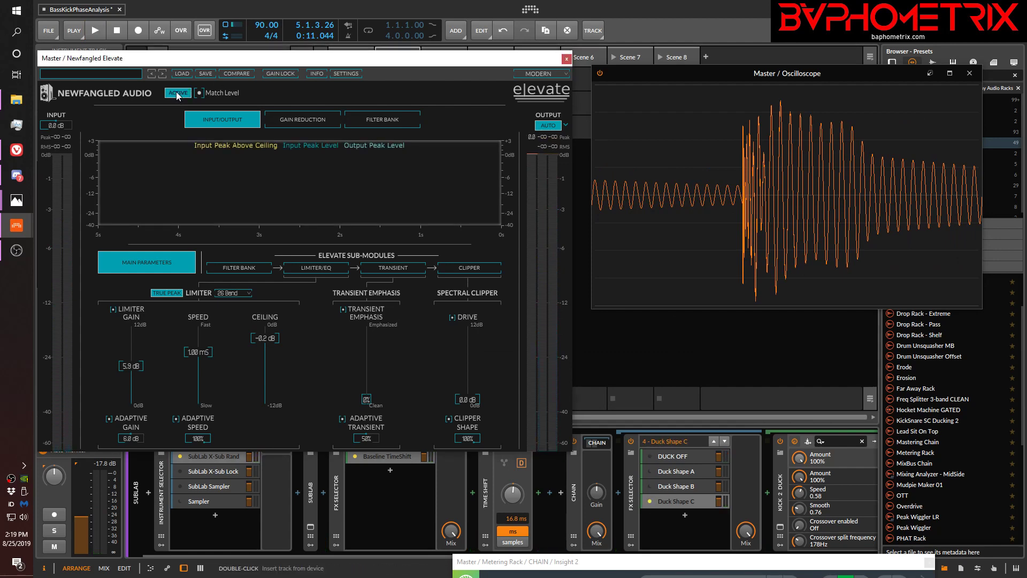
{"action": "left_click", "coordinate": [178, 93]}
{"action": "key", "text": "space"}
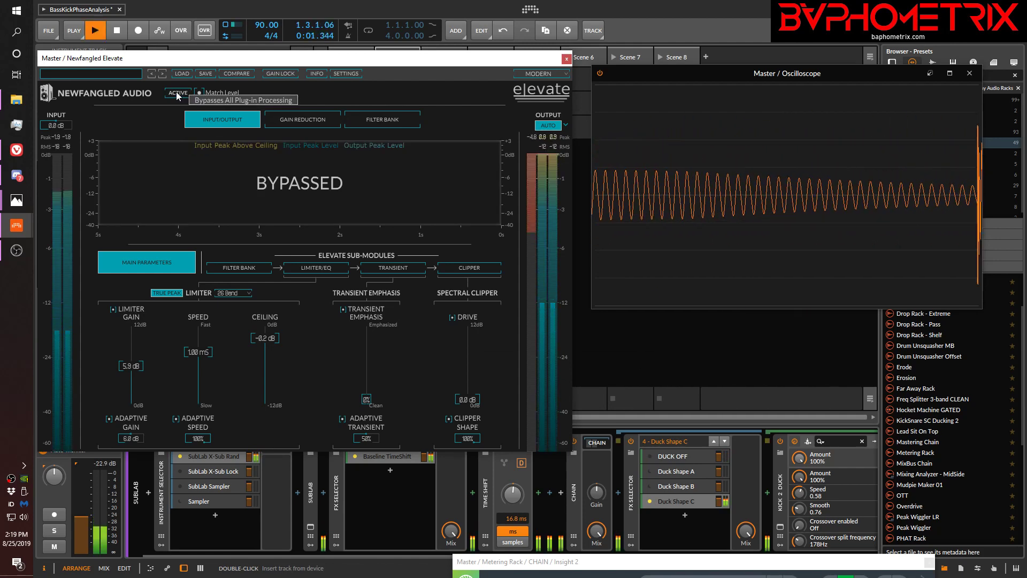
Alternate Elevate's processing during playback to compare the ducked waveforms, then stop with it active and close the Elevate window
{"action": "left_click", "coordinate": [178, 93]}
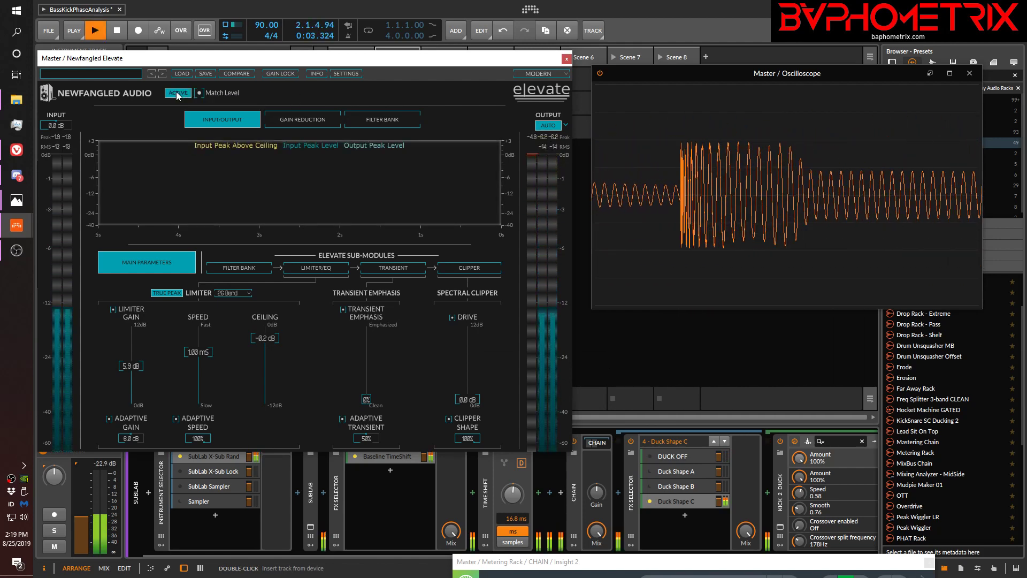
{"action": "left_click", "coordinate": [177, 94]}
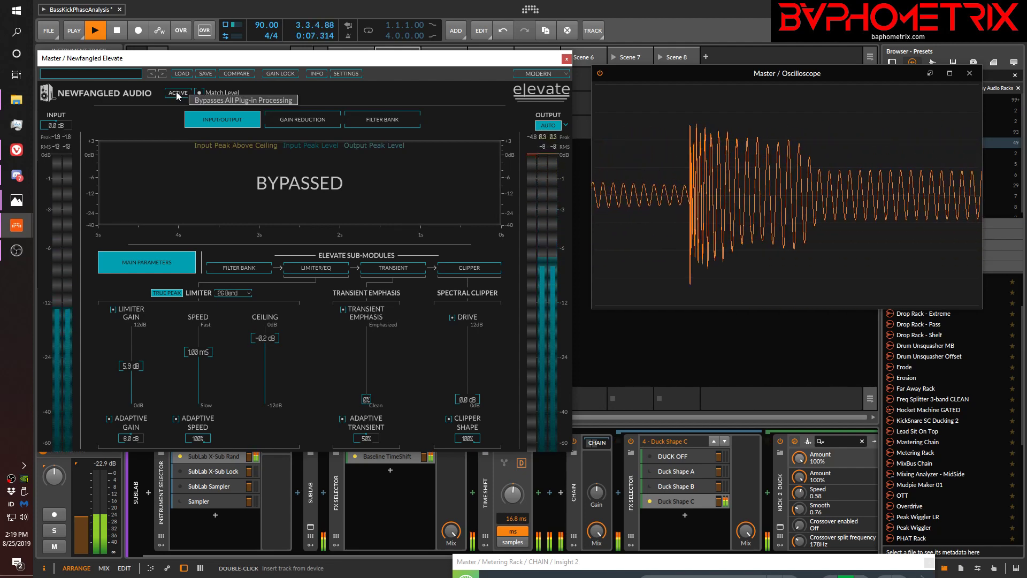
{"action": "left_click", "coordinate": [178, 94]}
{"action": "key", "text": "space"}
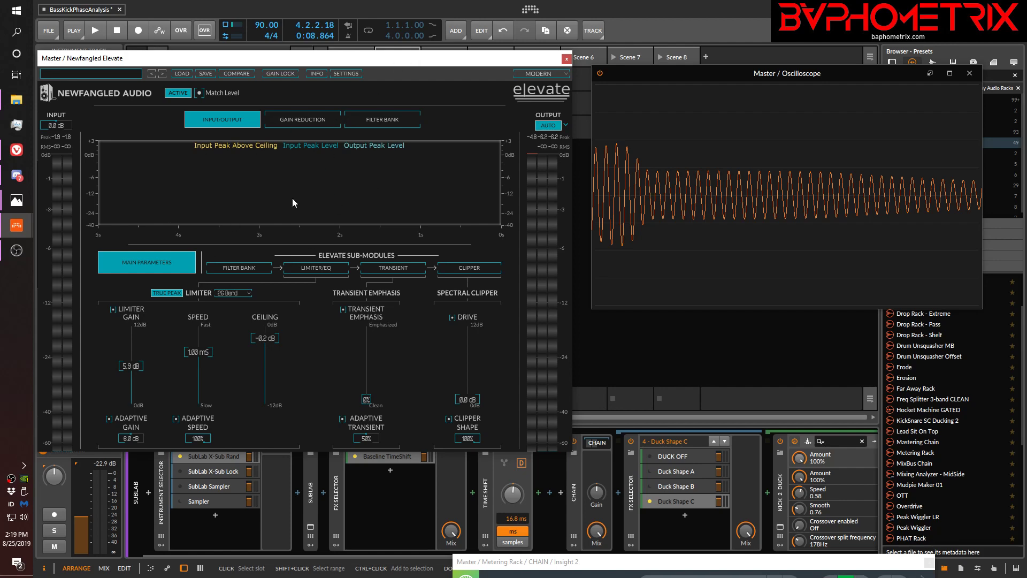
{"action": "left_click", "coordinate": [567, 59]}
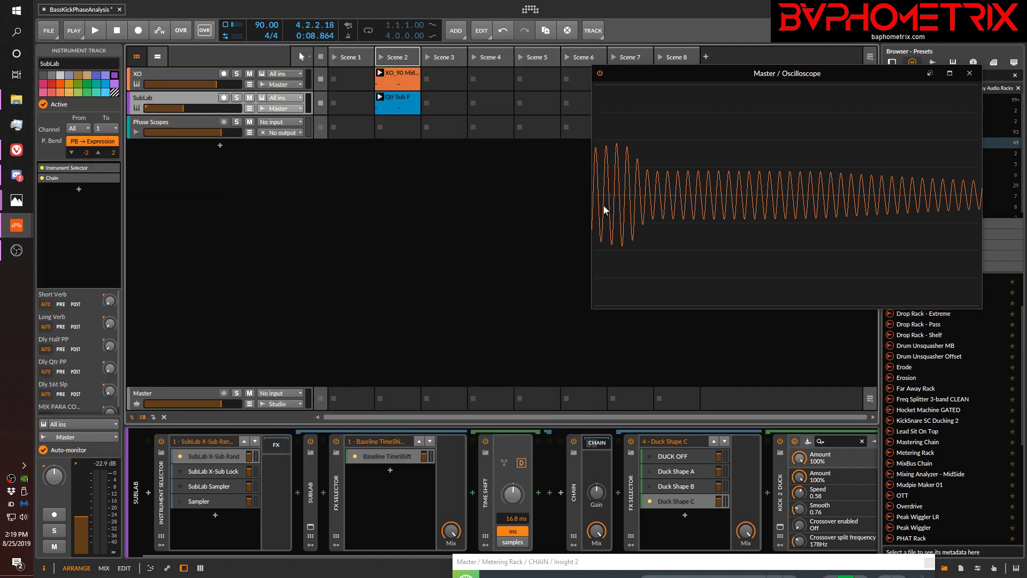